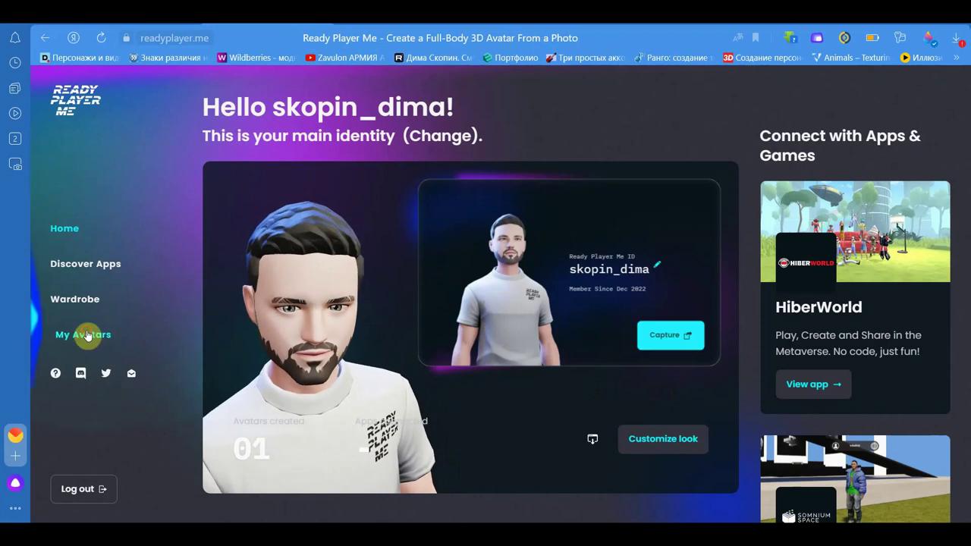
Step: From My Avatars, choose Create a New Avatar instead of the existing one
click(87, 334)
click(463, 225)
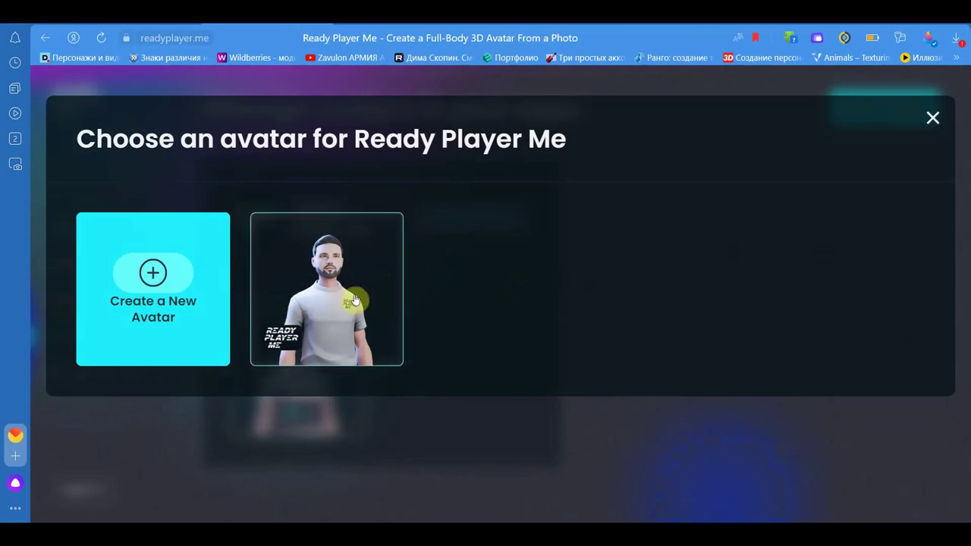
click(169, 316)
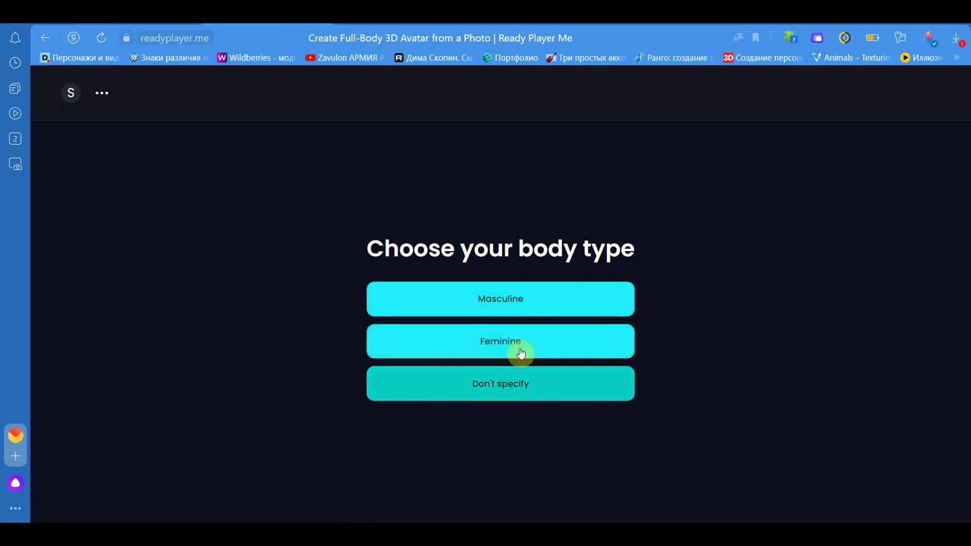
Step: Choose the masculine body type and opt to upload a photo from a file
click(510, 299)
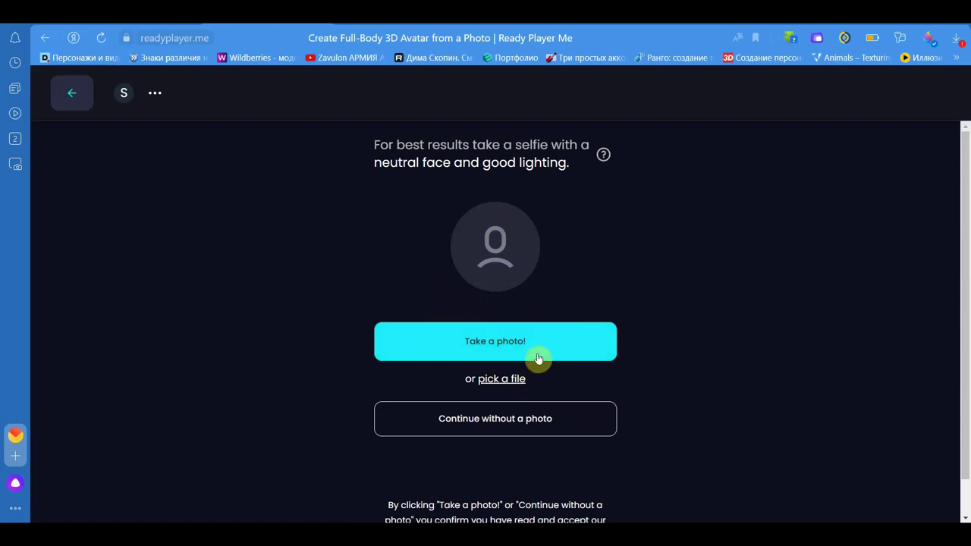
click(513, 342)
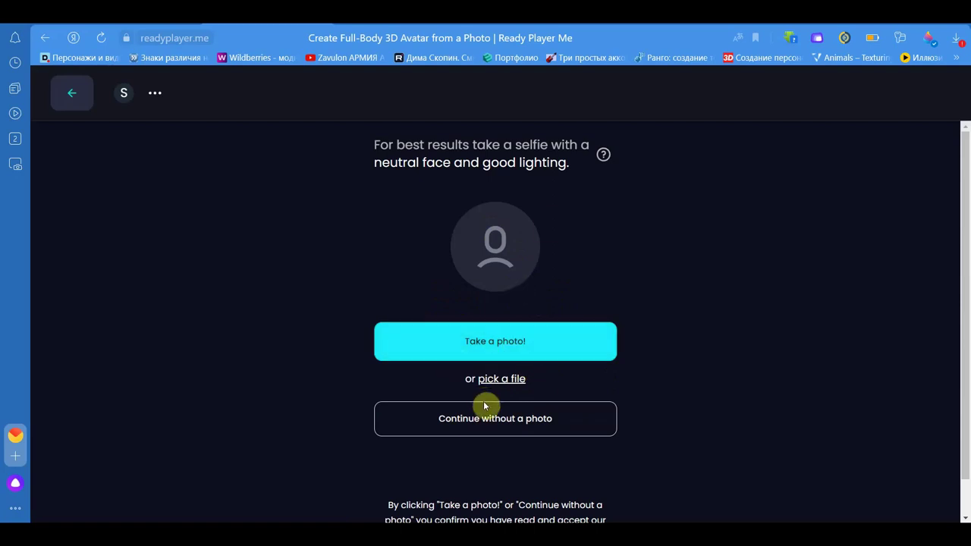
click(496, 380)
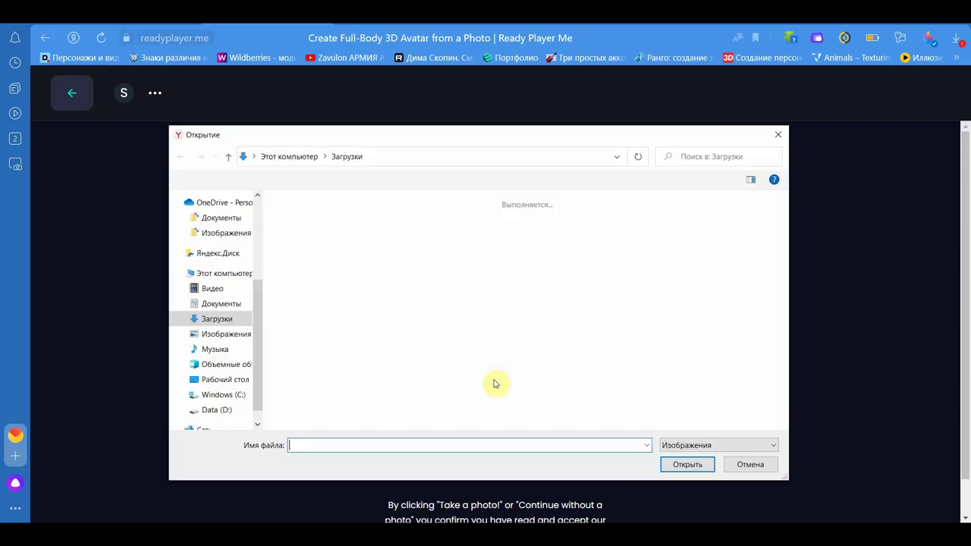
Step: Open the portrait photo from the desktop and accept it to generate the avatar
click(224, 395)
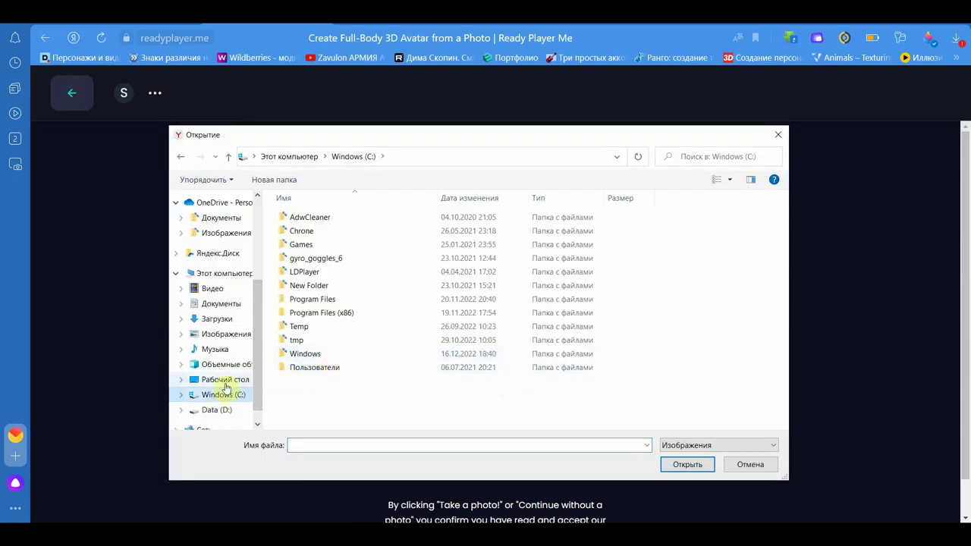
click(225, 379)
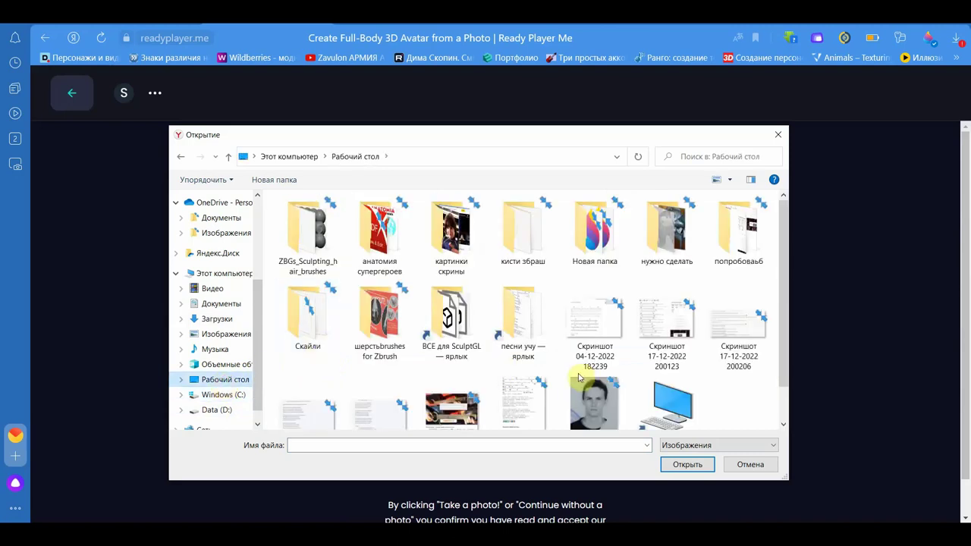
click(579, 383)
click(687, 464)
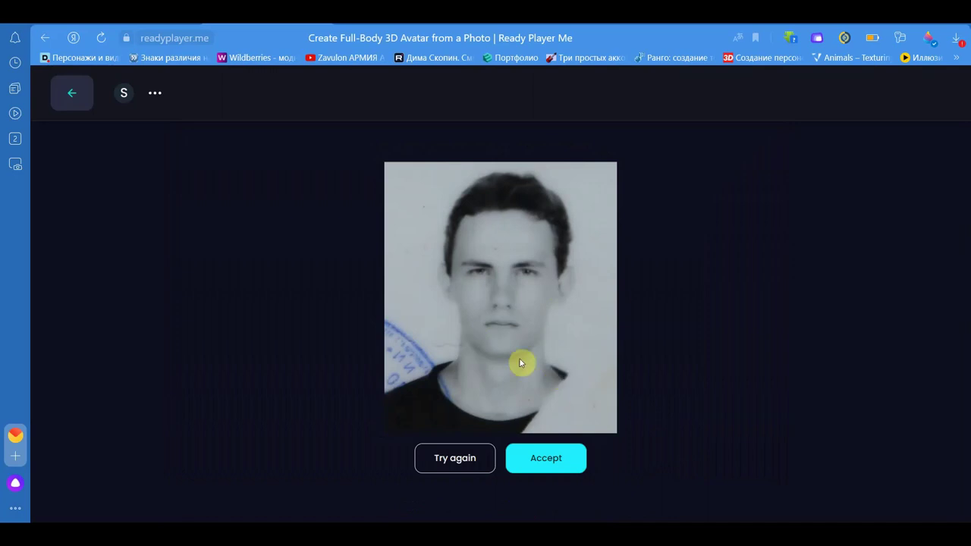
click(531, 469)
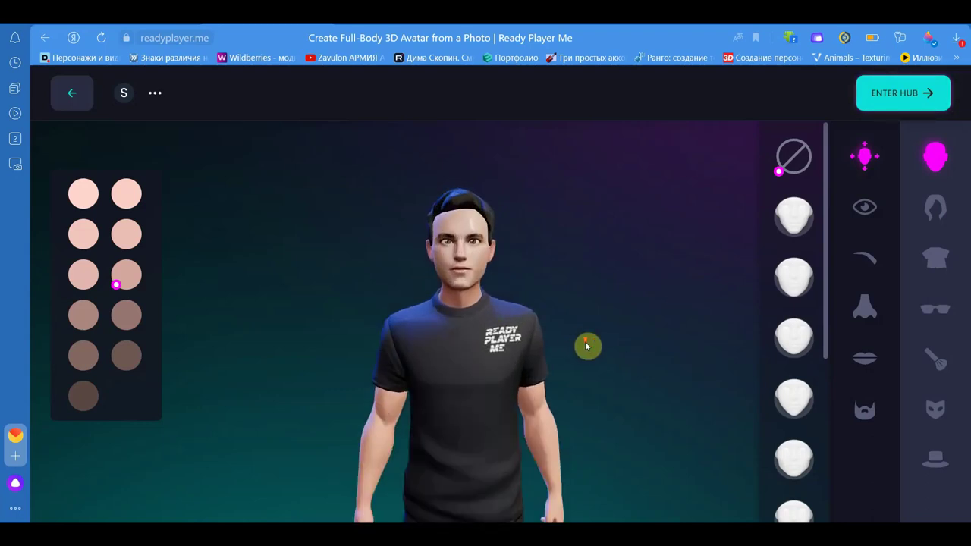
Step: Apply the sixth, then the seventh face shape, rotating the avatar to check it
mouse_move(612, 289)
mouse_down()
mouse_move(712, 235)
mouse_move(418, 232)
mouse_move(626, 232)
mouse_move(613, 224)
mouse_up()
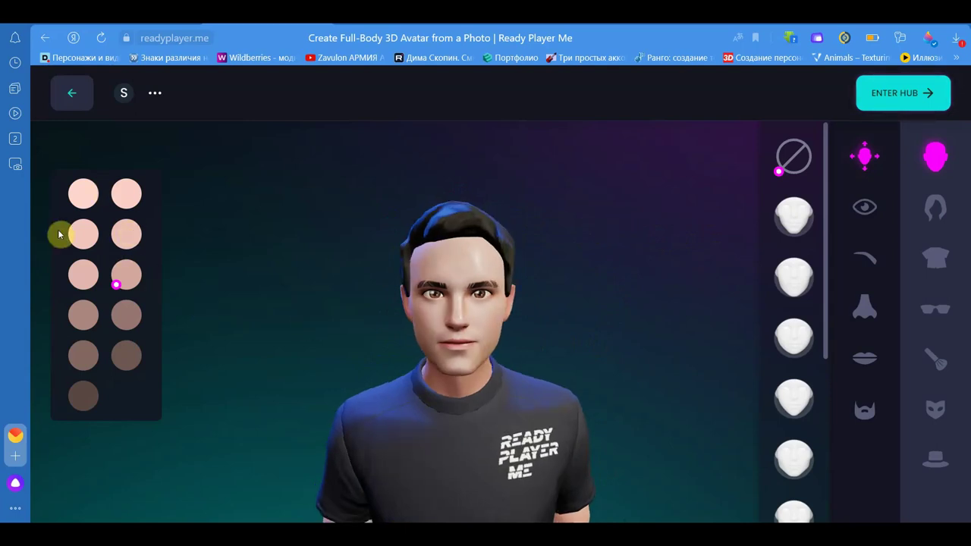
scroll(252, 341, down, 2)
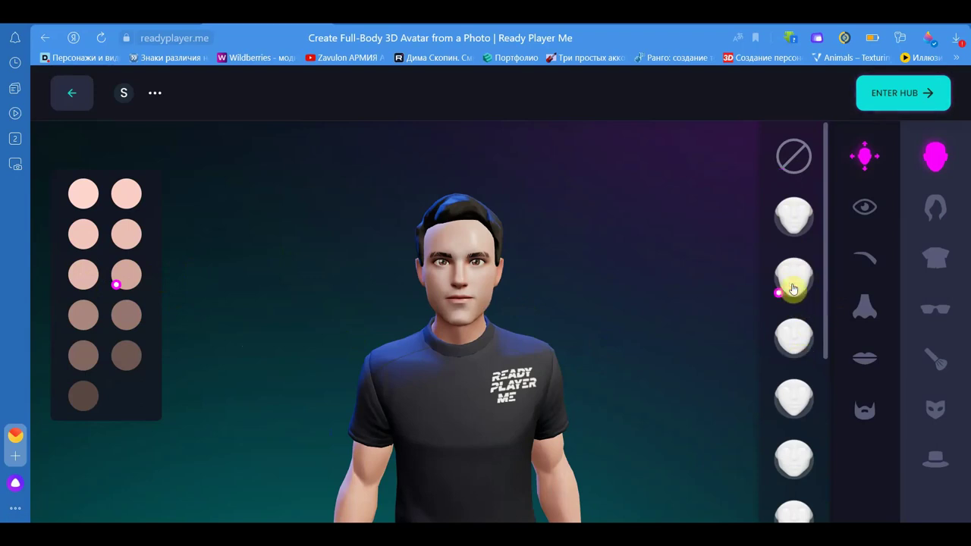
scroll(794, 334, down, 2)
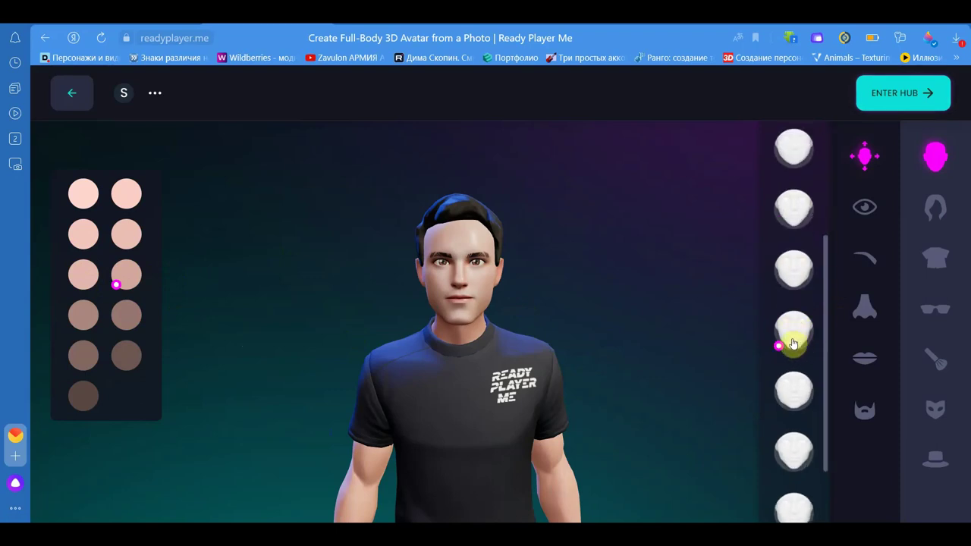
scroll(796, 339, down, 1)
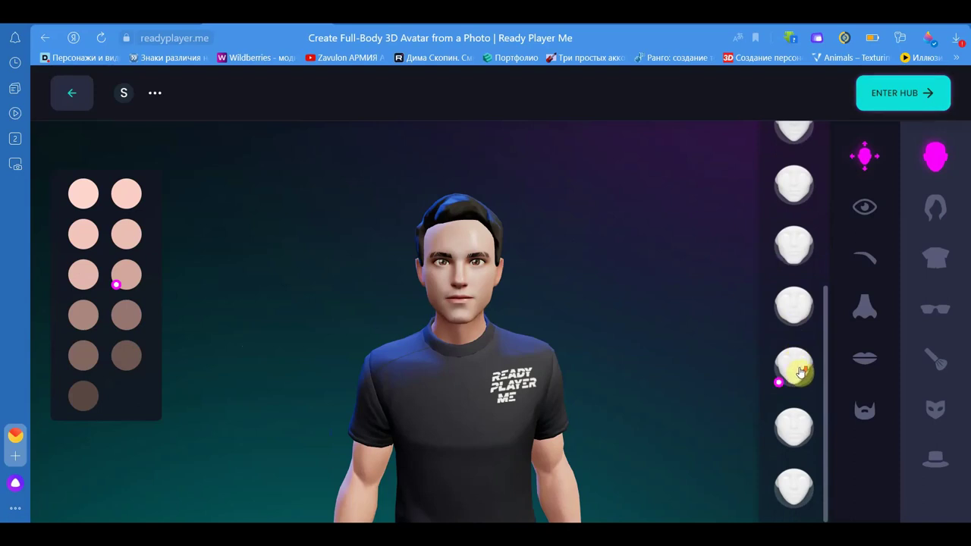
click(794, 447)
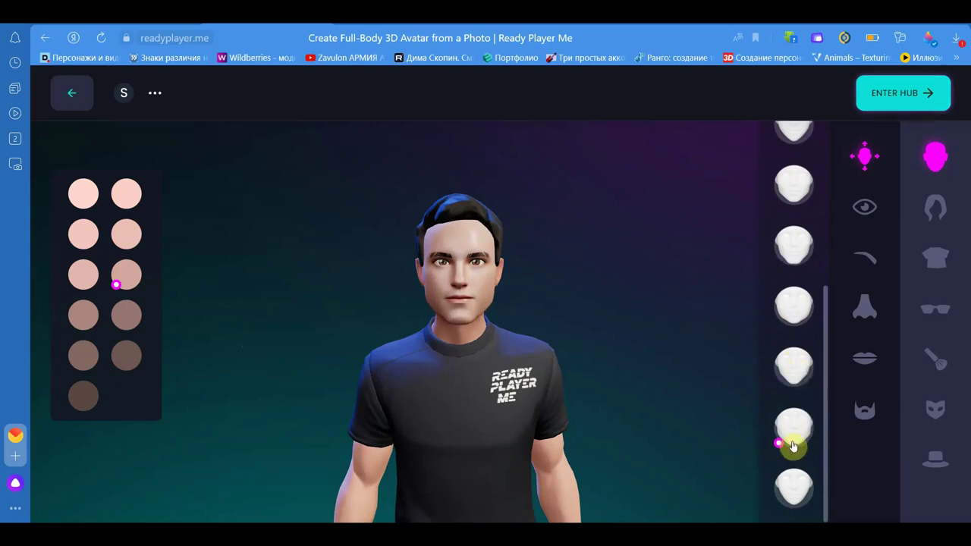
click(795, 489)
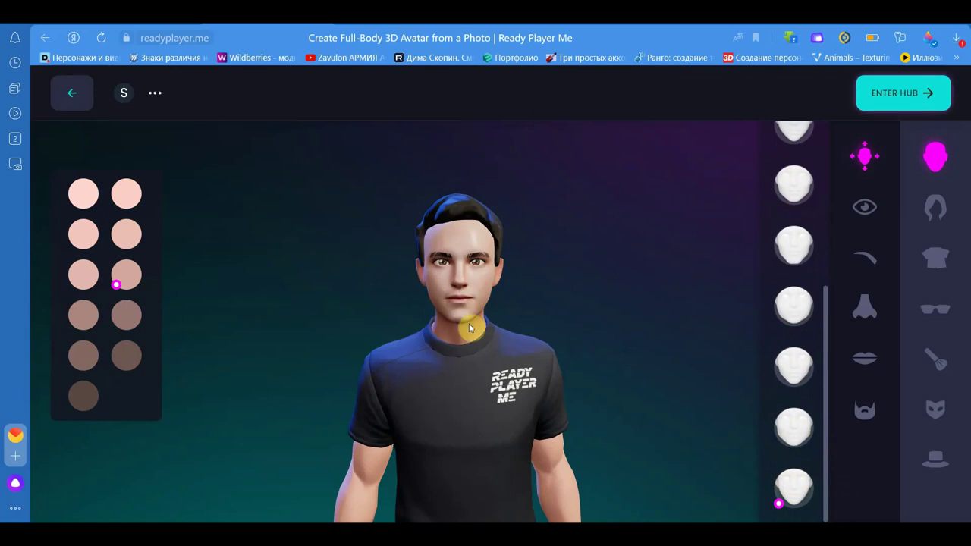
drag(583, 317, 589, 287)
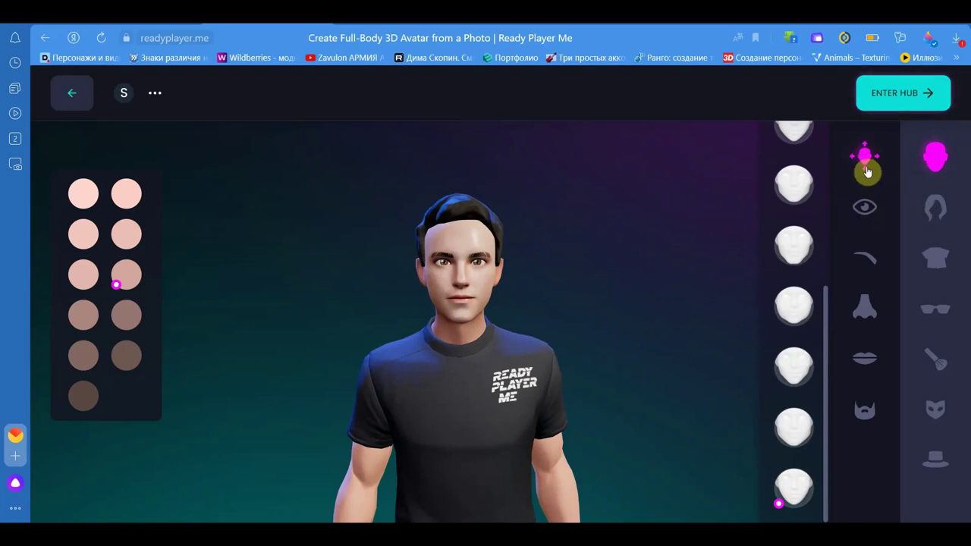
Step: Give the avatar brown eyes, look over the eyebrow options, then reach the nose shapes
click(866, 209)
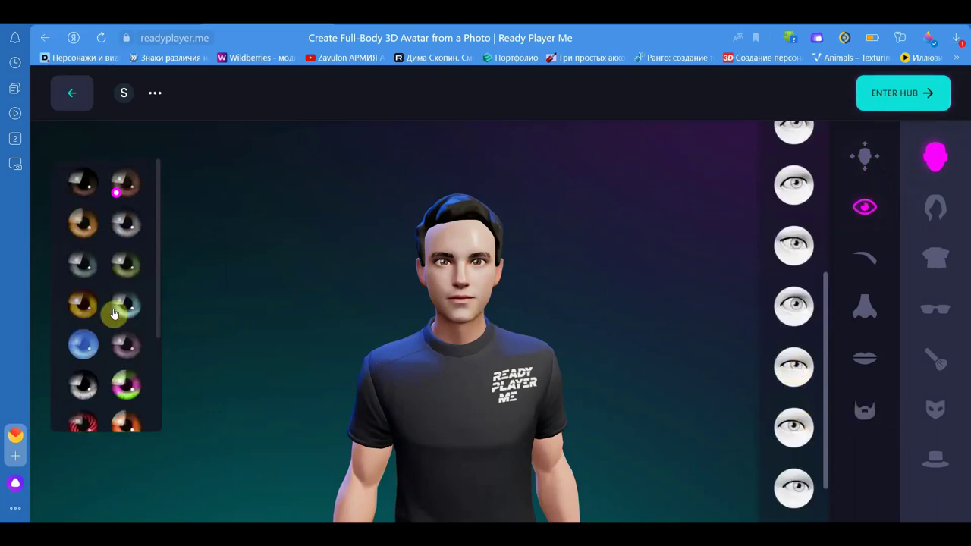
click(123, 271)
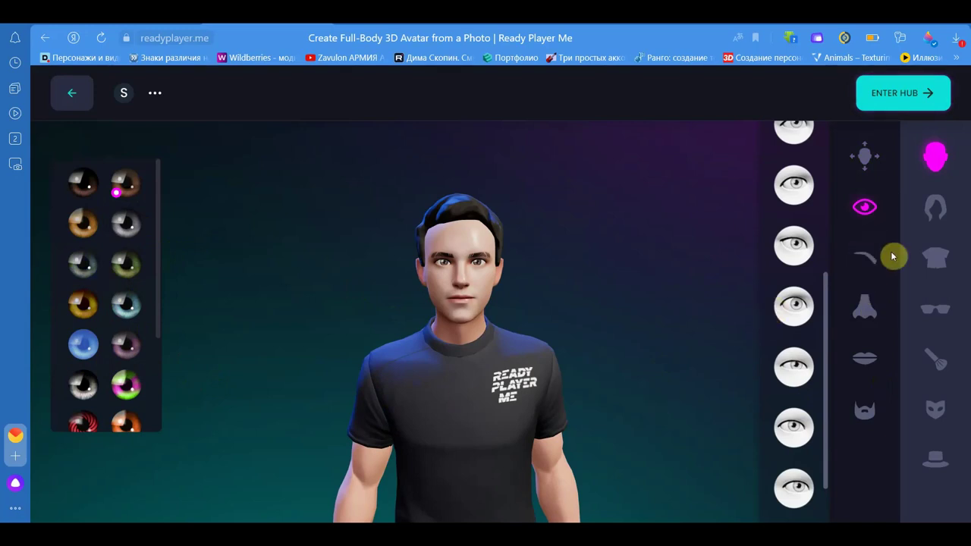
click(864, 265)
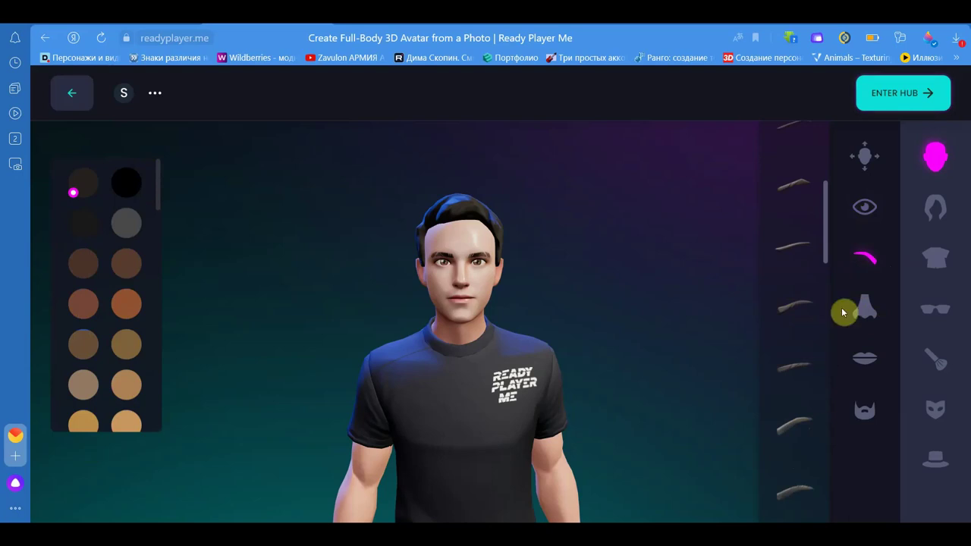
click(870, 308)
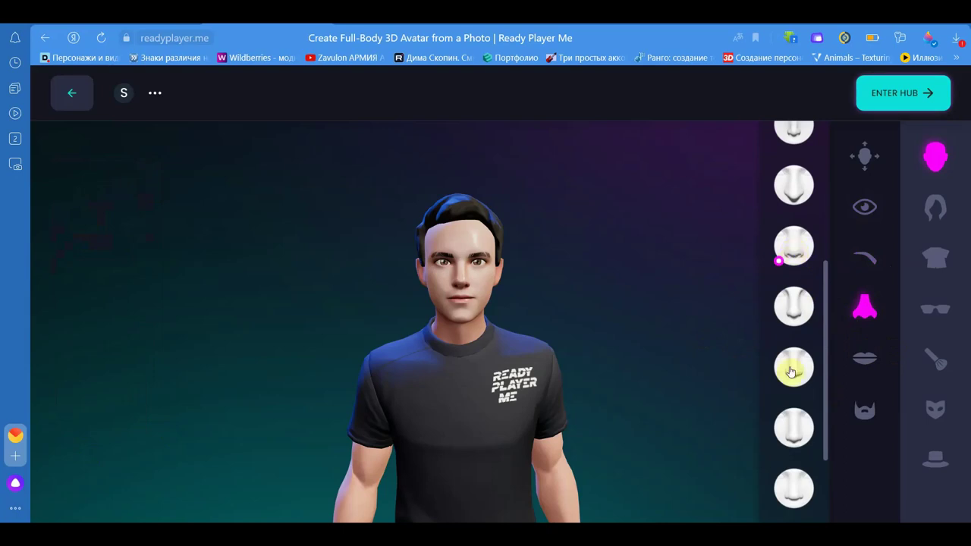
Step: Compare nose shapes 5, 7 and 4 in profile, keep the third, then go to lips
scroll(607, 356, up, 2)
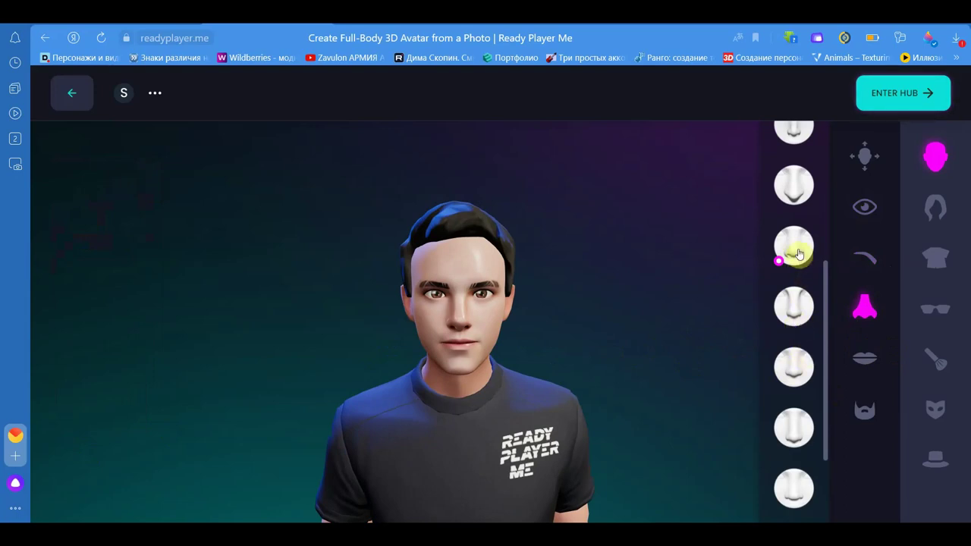
drag(661, 342, 702, 296)
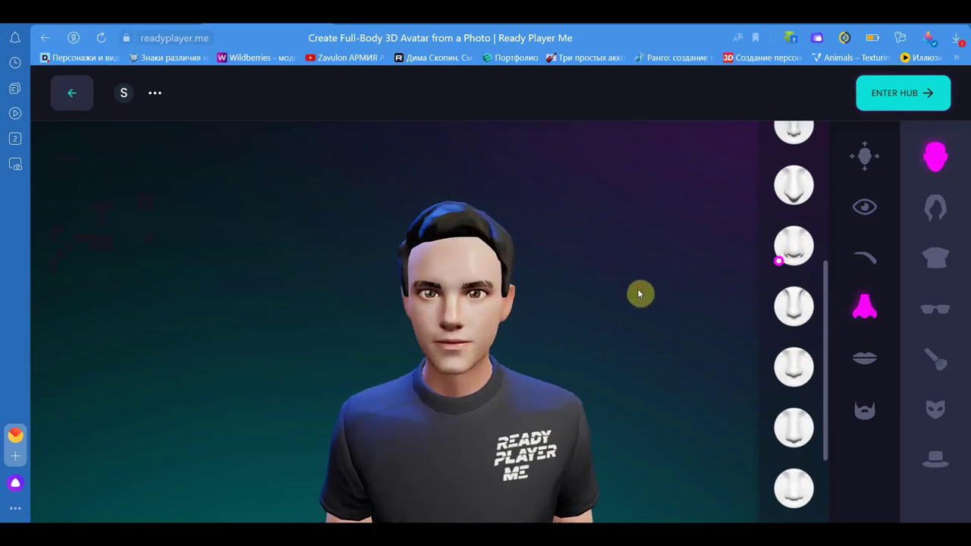
click(796, 370)
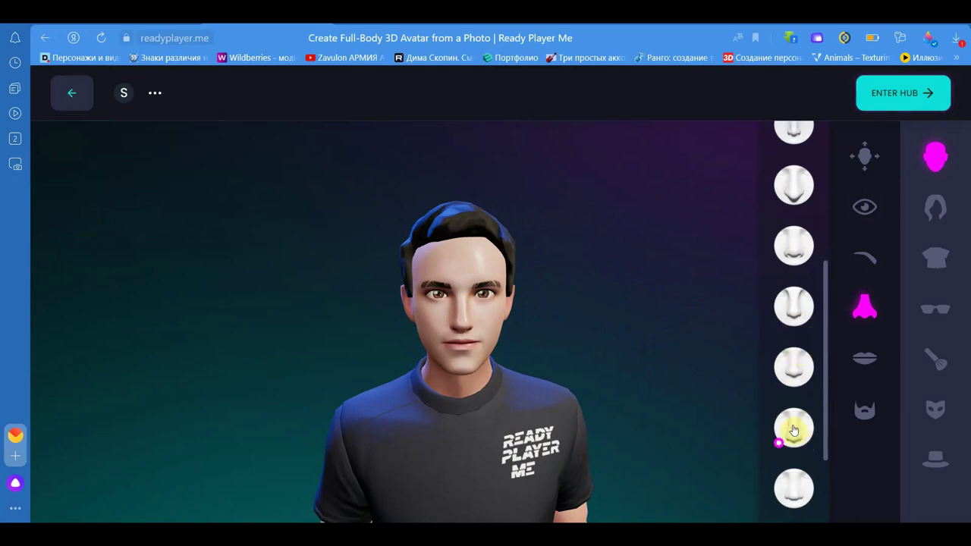
click(794, 493)
click(796, 309)
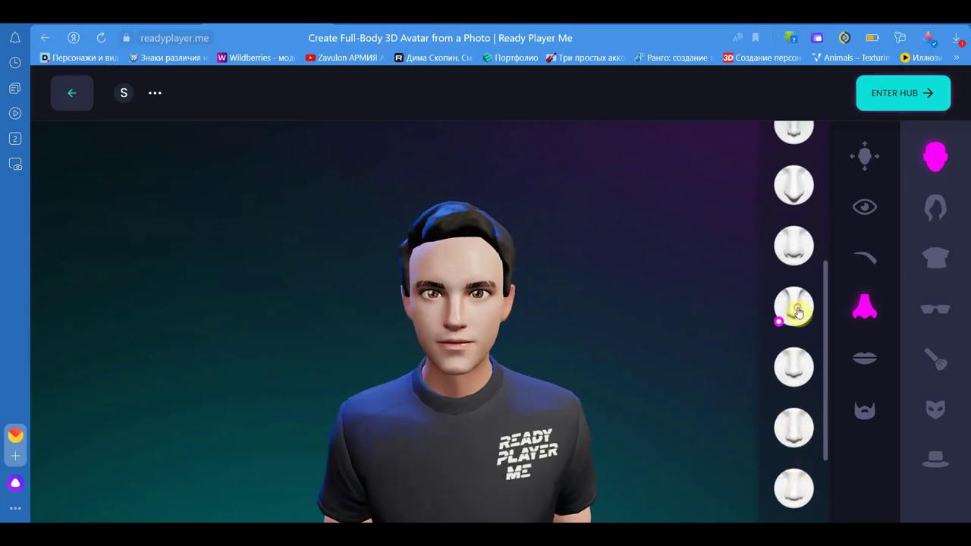
click(794, 247)
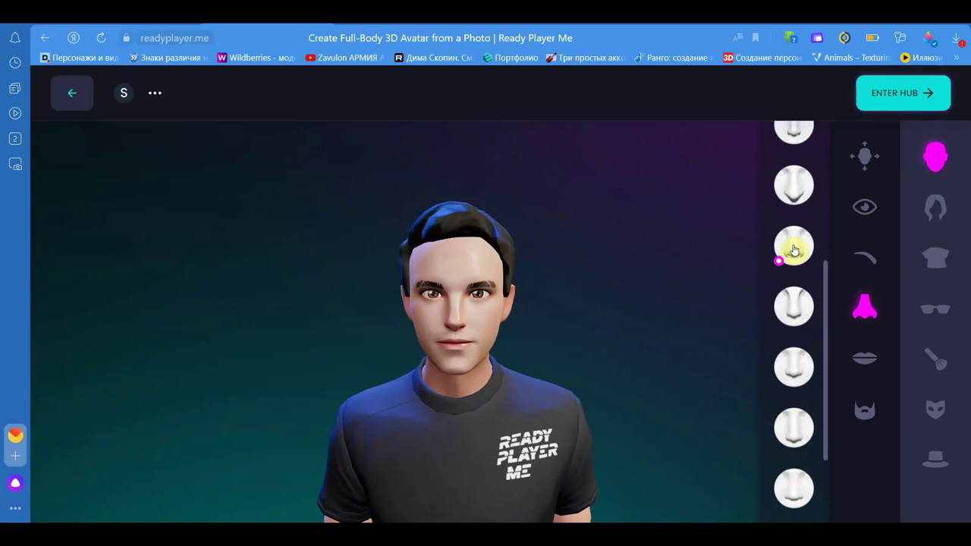
drag(681, 315, 749, 307)
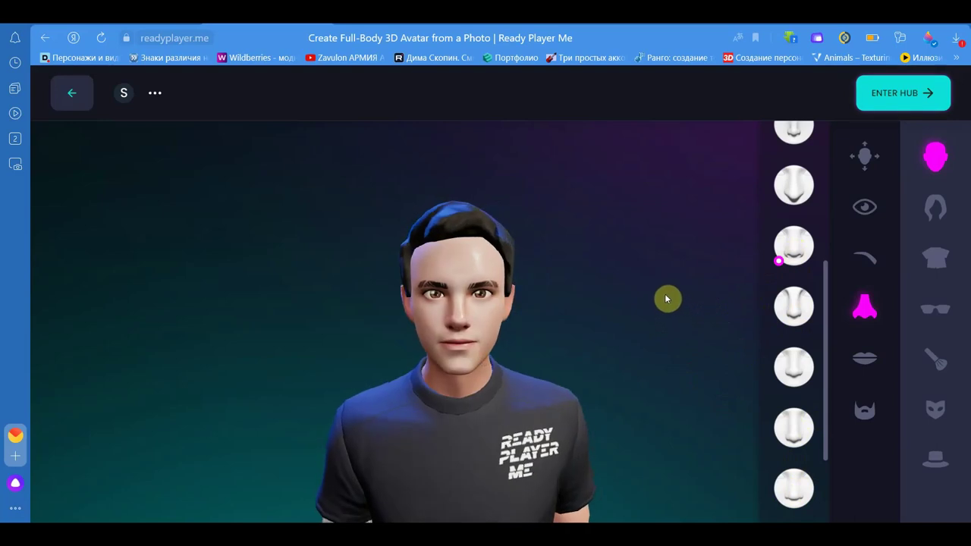
click(870, 368)
Step: Try several mustache and beard styles in the beard list, removing the goatee
click(870, 416)
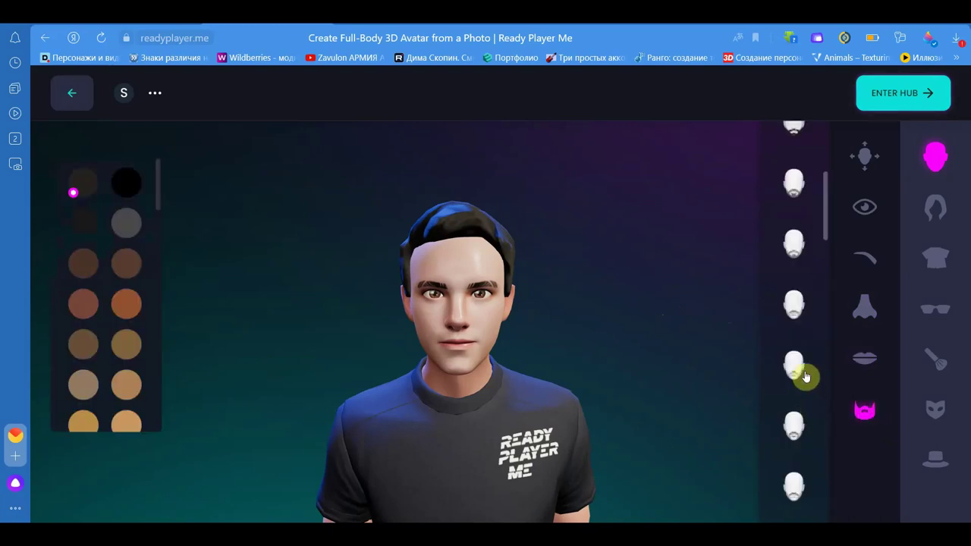
click(795, 311)
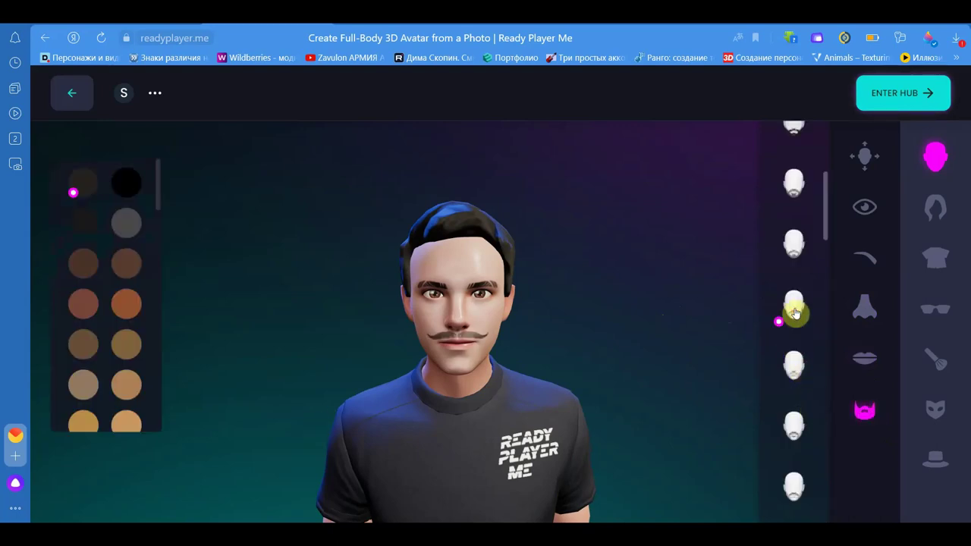
click(795, 371)
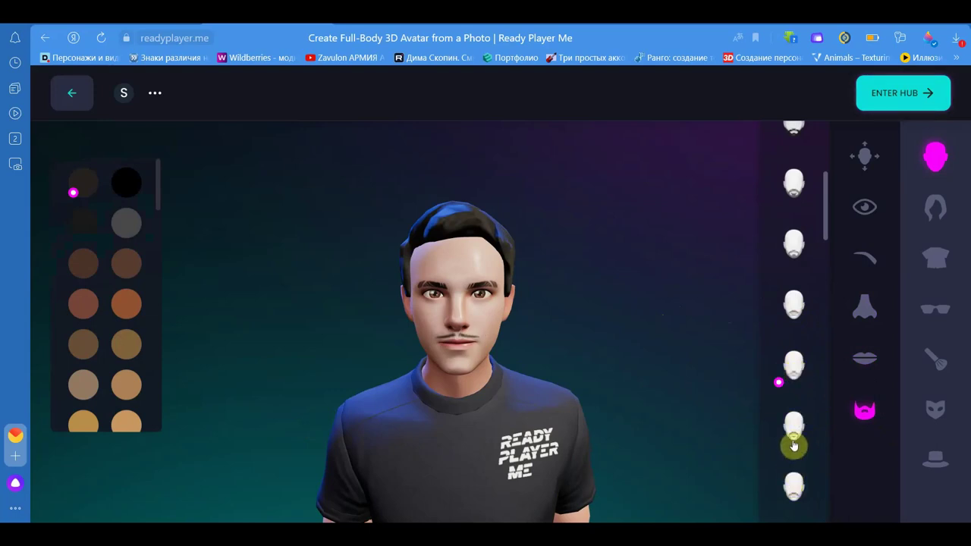
click(798, 486)
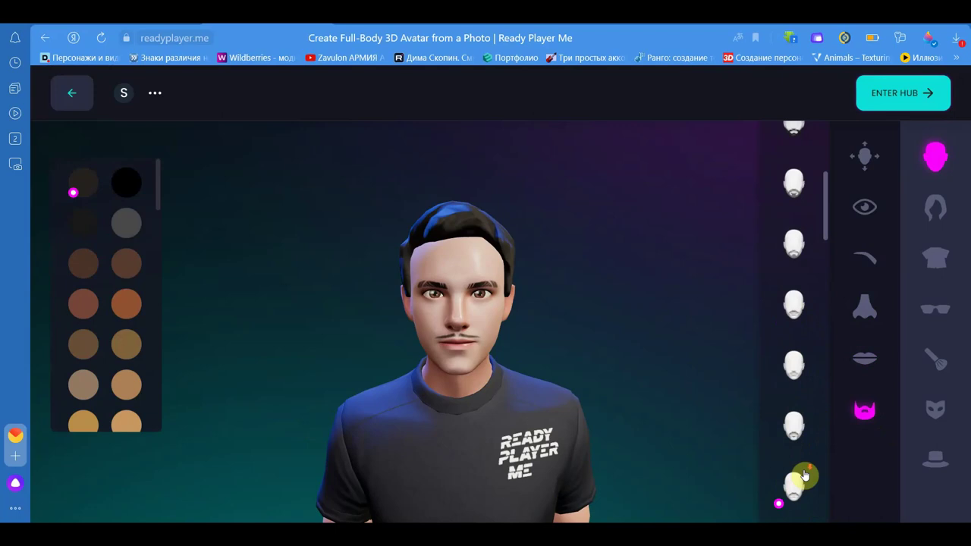
scroll(804, 475, down, 2)
scroll(805, 475, down, 1)
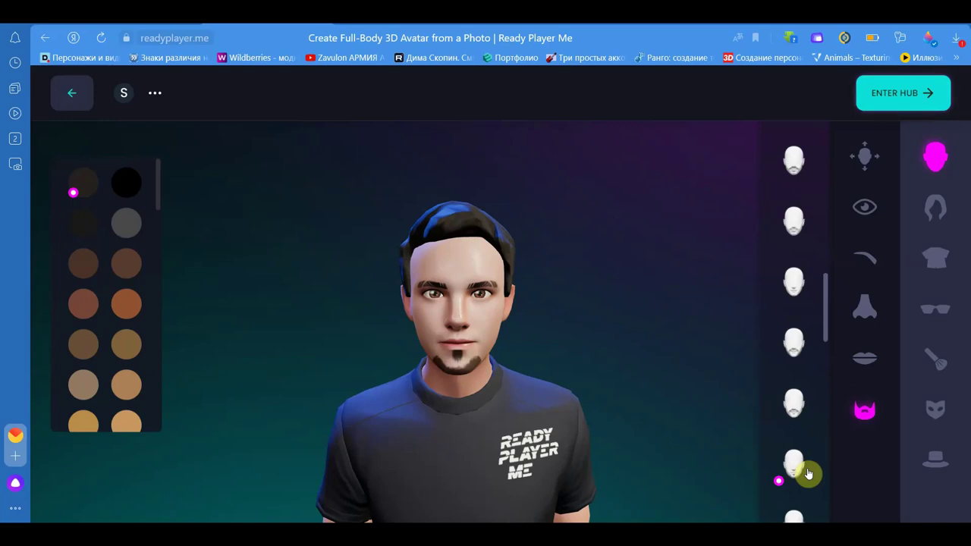
scroll(807, 473, down, 4)
click(795, 459)
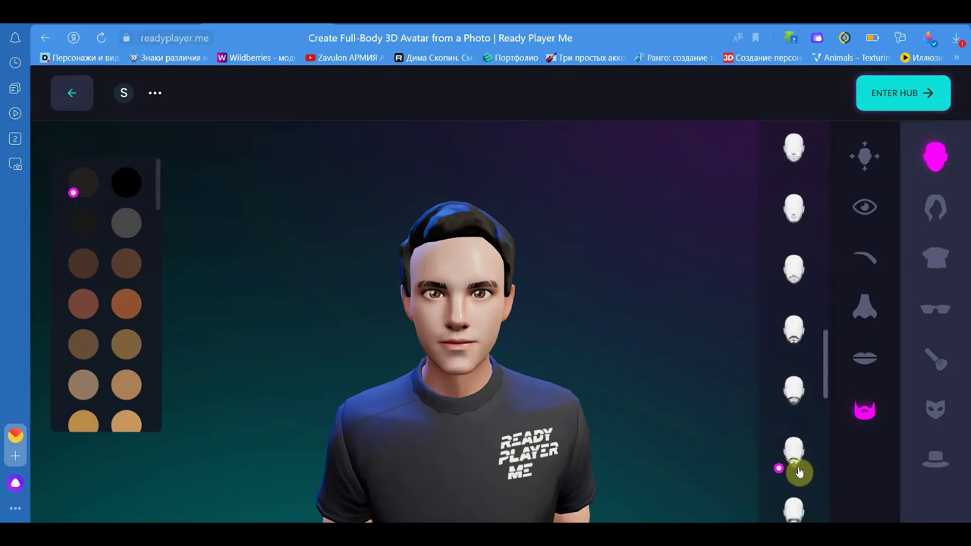
Step: Apply the long full beard and check it from three-quarter and profile views
scroll(797, 466, down, 3)
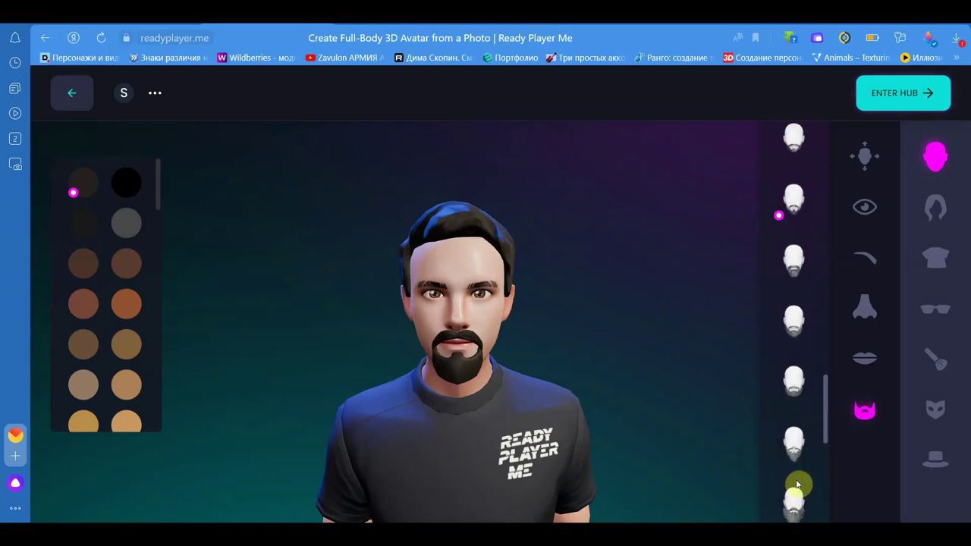
click(796, 451)
click(794, 508)
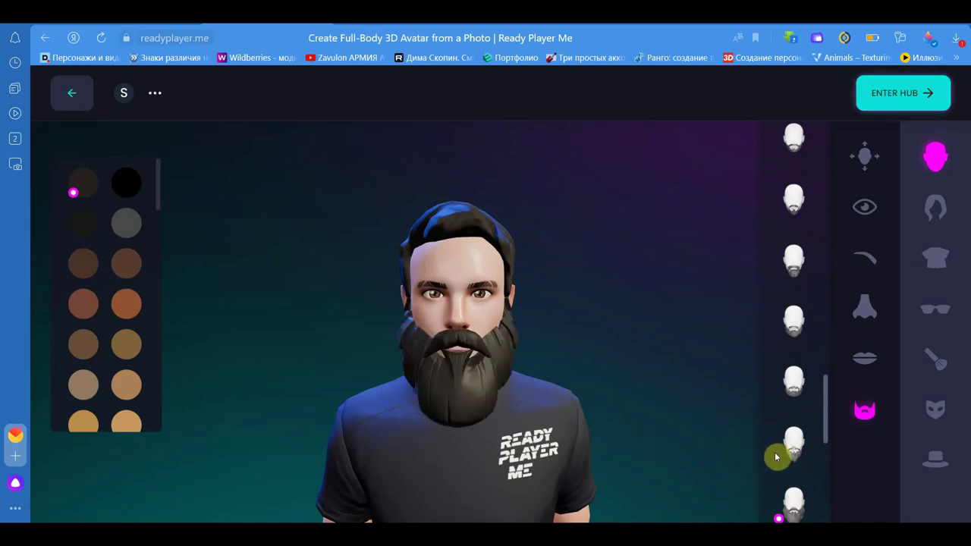
mouse_move(692, 438)
mouse_down()
mouse_move(609, 371)
mouse_move(557, 357)
mouse_move(683, 327)
mouse_move(596, 342)
mouse_move(551, 330)
mouse_move(498, 269)
mouse_move(614, 273)
mouse_up()
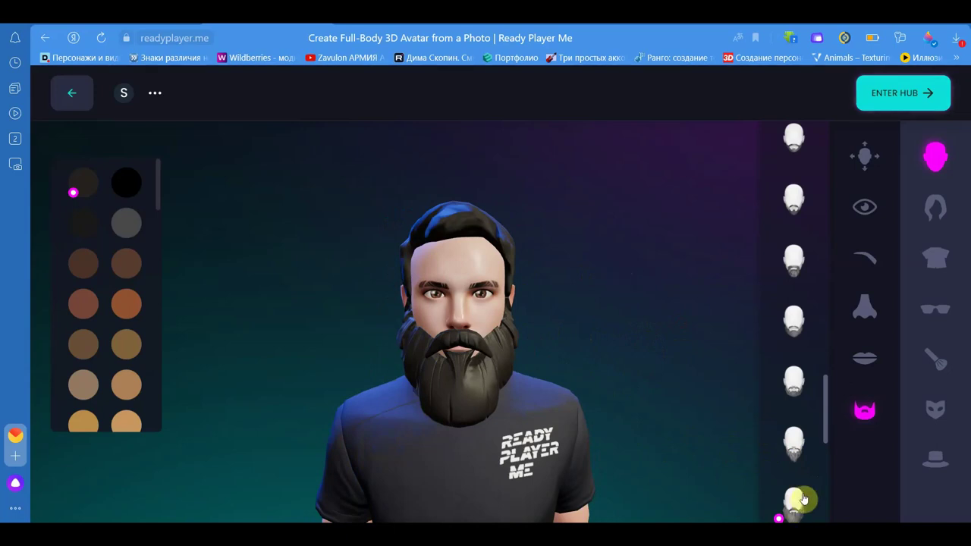
scroll(795, 493, down, 4)
click(790, 436)
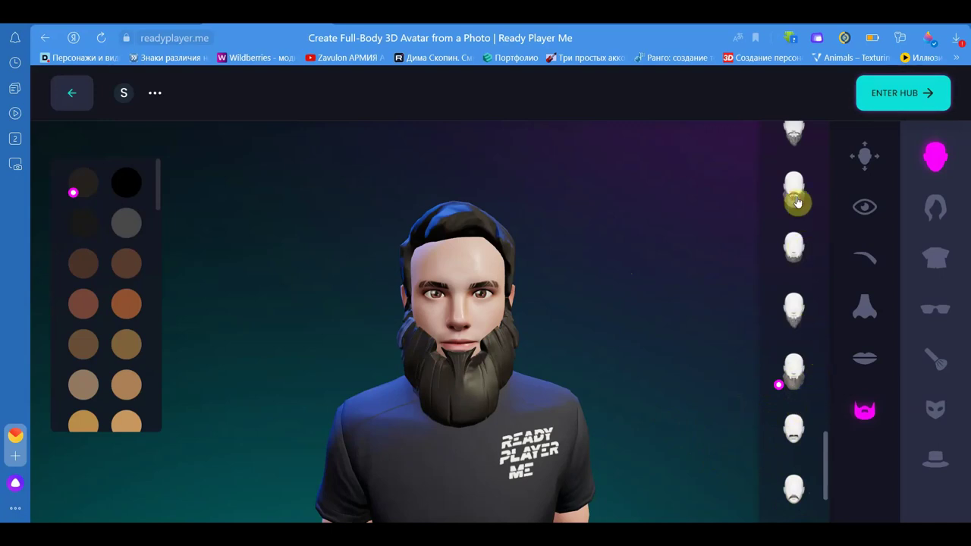
drag(492, 408, 562, 331)
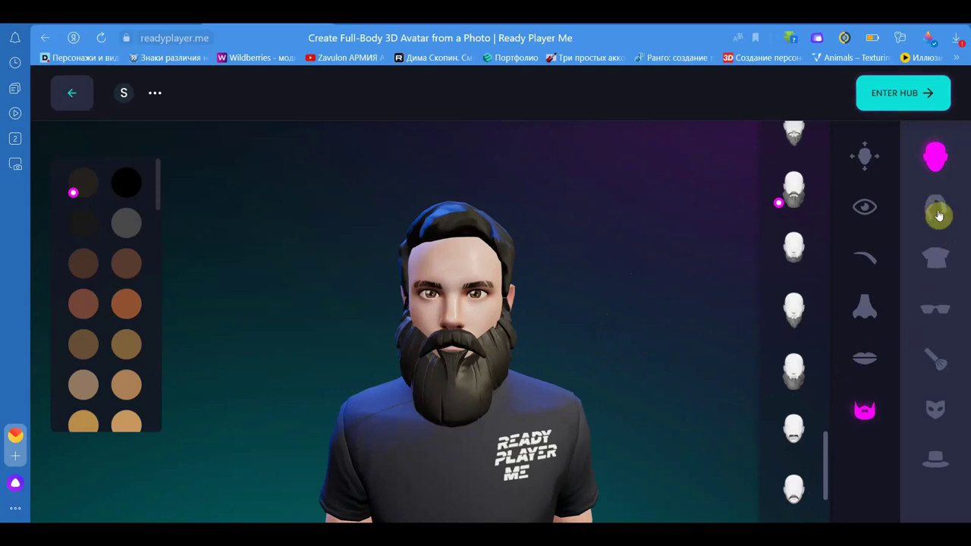
mouse_move(583, 286)
mouse_down()
mouse_move(540, 281)
mouse_move(734, 241)
mouse_up()
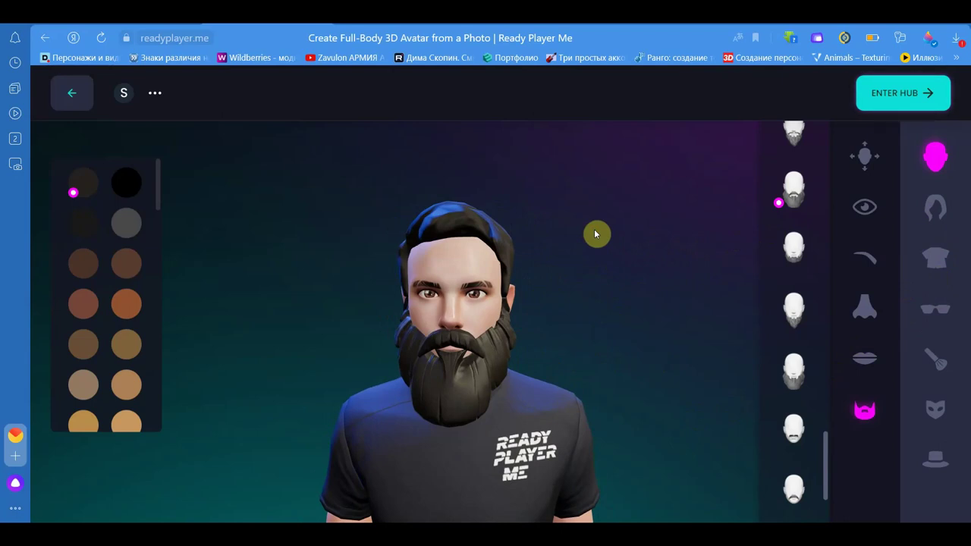
Step: Try the yellow-striped outfit, the last outfit in the list, and the red-tie outfit
click(936, 261)
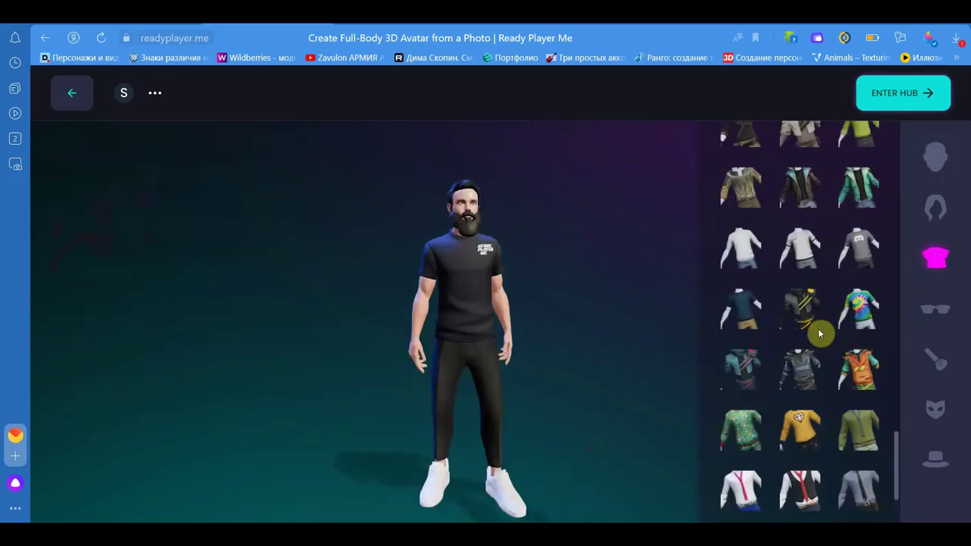
click(806, 317)
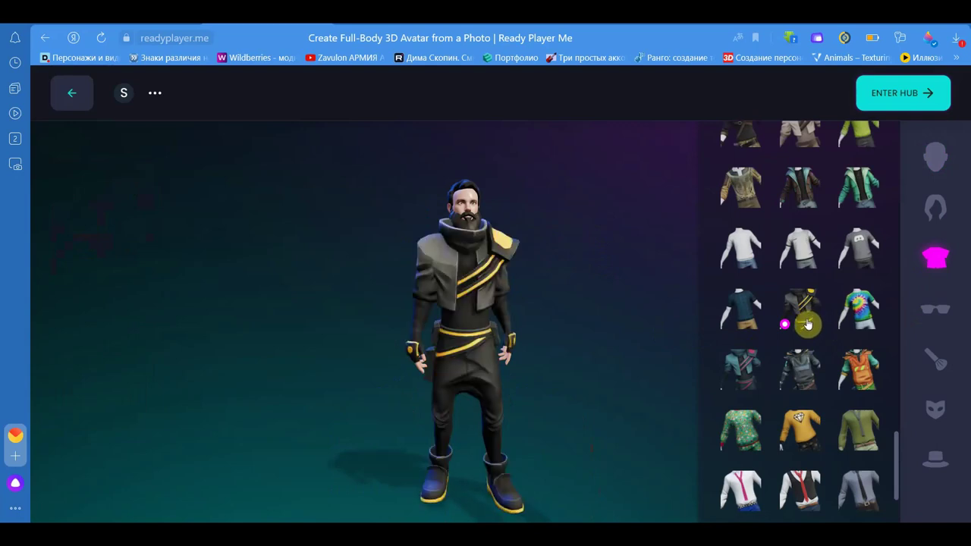
mouse_move(654, 341)
mouse_down()
mouse_move(552, 309)
mouse_move(427, 303)
mouse_move(626, 310)
mouse_up()
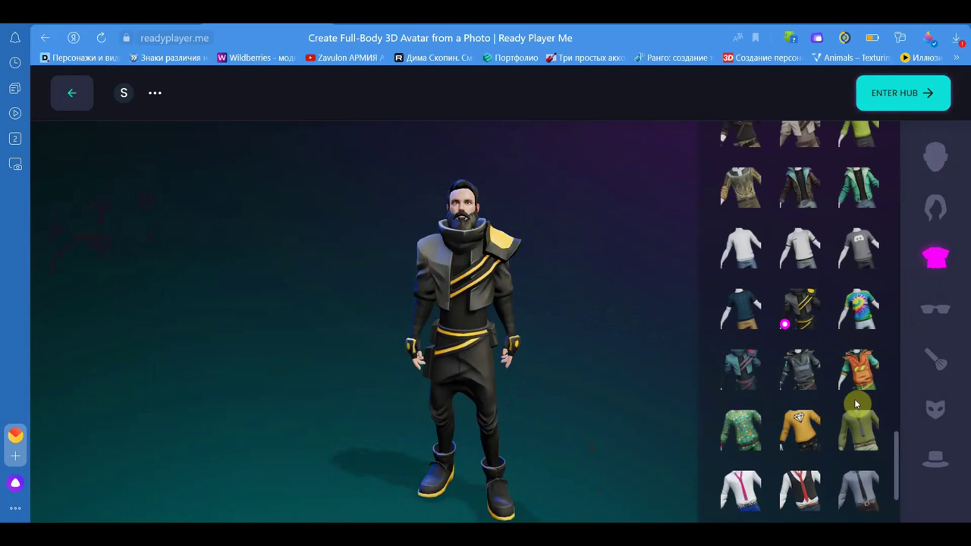
scroll(872, 394, down, 2)
click(805, 496)
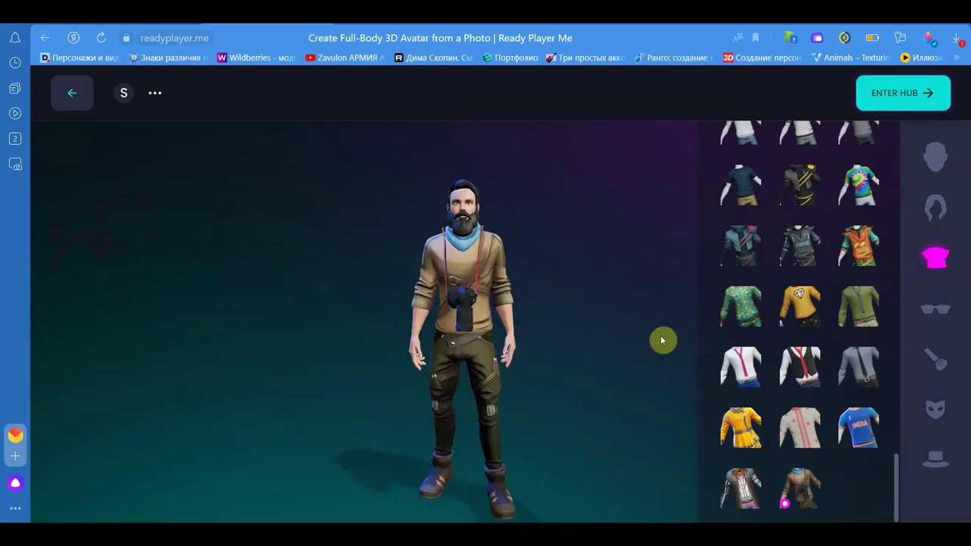
mouse_move(632, 323)
mouse_down()
mouse_move(551, 321)
mouse_move(609, 331)
mouse_up()
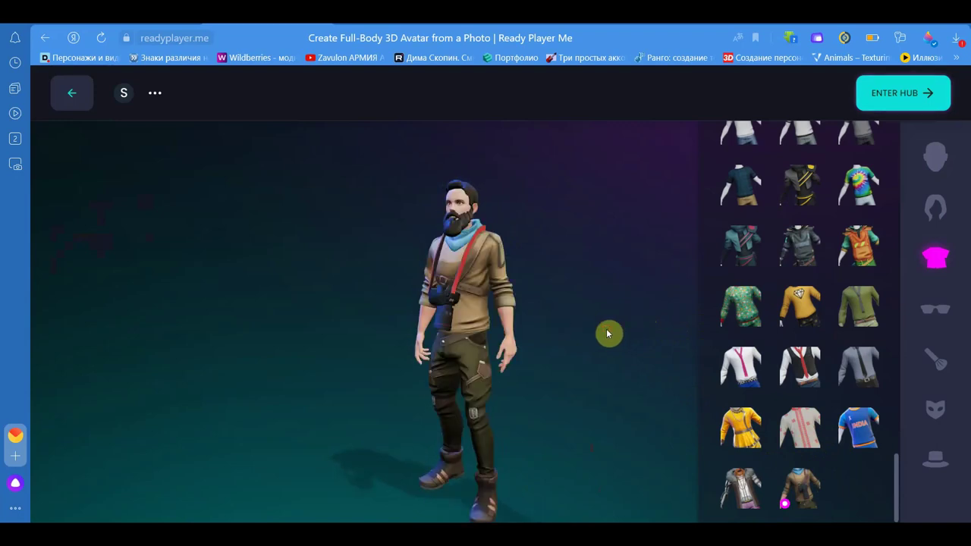
scroll(573, 353, up, 2)
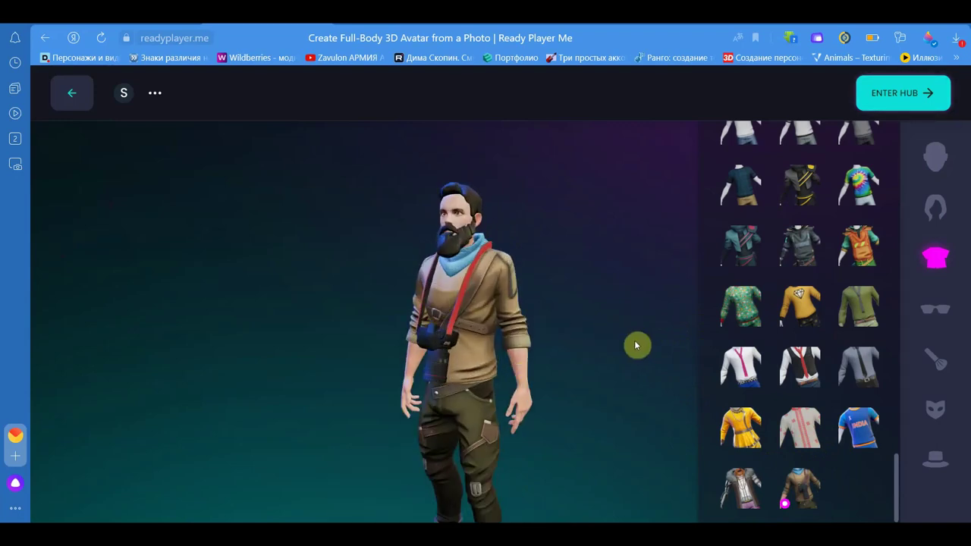
scroll(634, 340, down, 2)
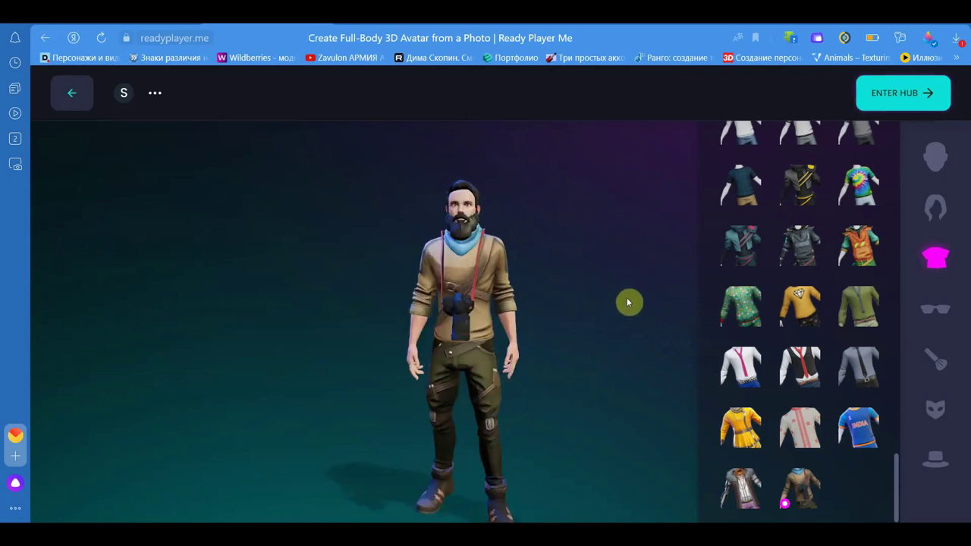
click(805, 369)
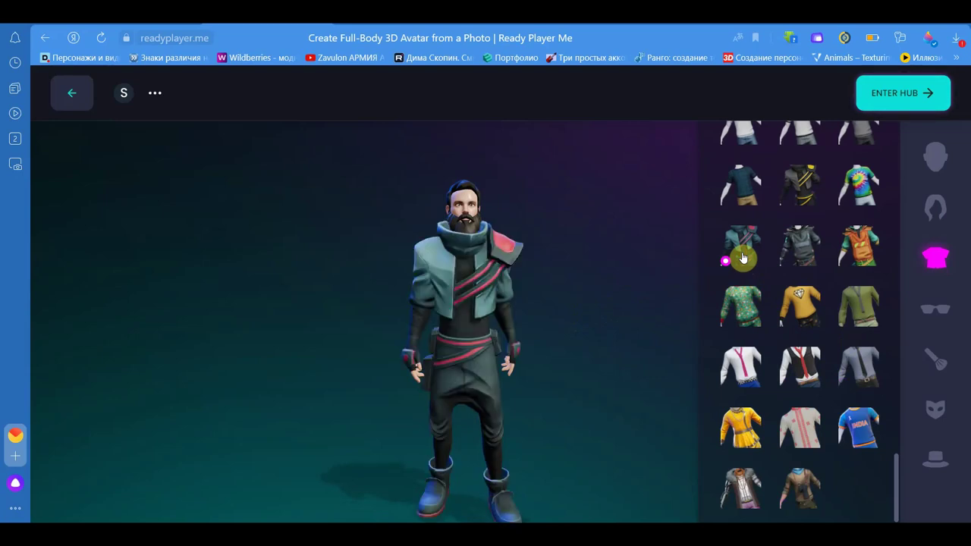
Step: Try the red varsity and black puffer jackets, then settle on sweatshirt and orange shorts
scroll(842, 211, up, 3)
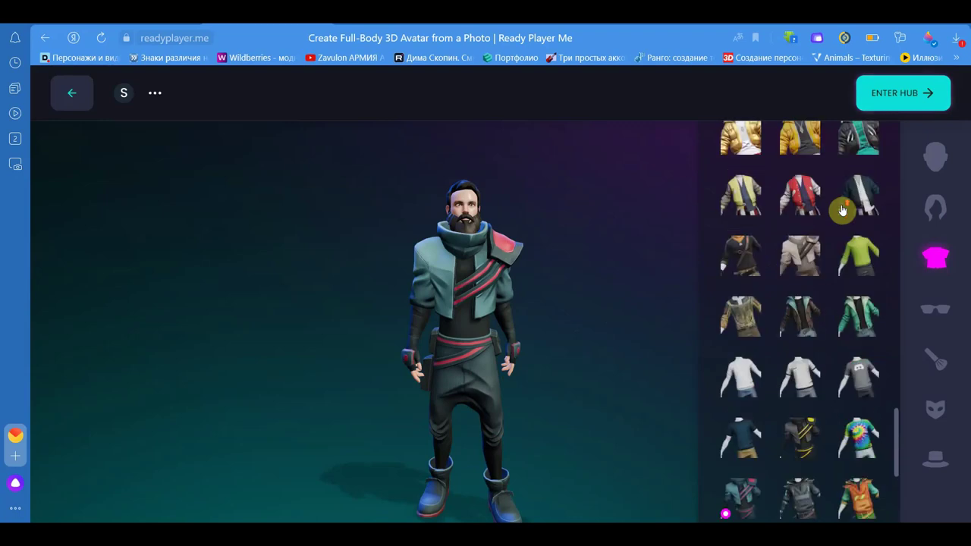
click(809, 241)
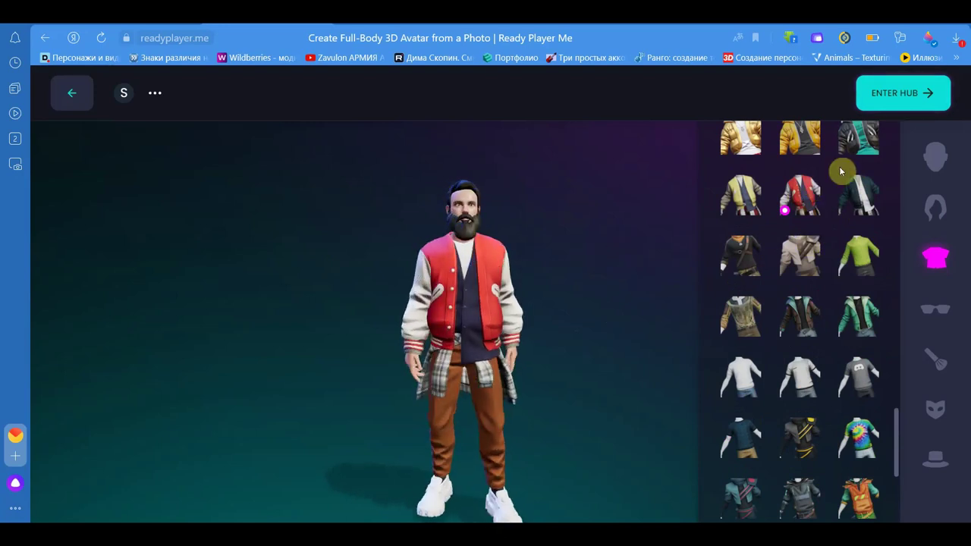
click(855, 148)
scroll(834, 262, up, 3)
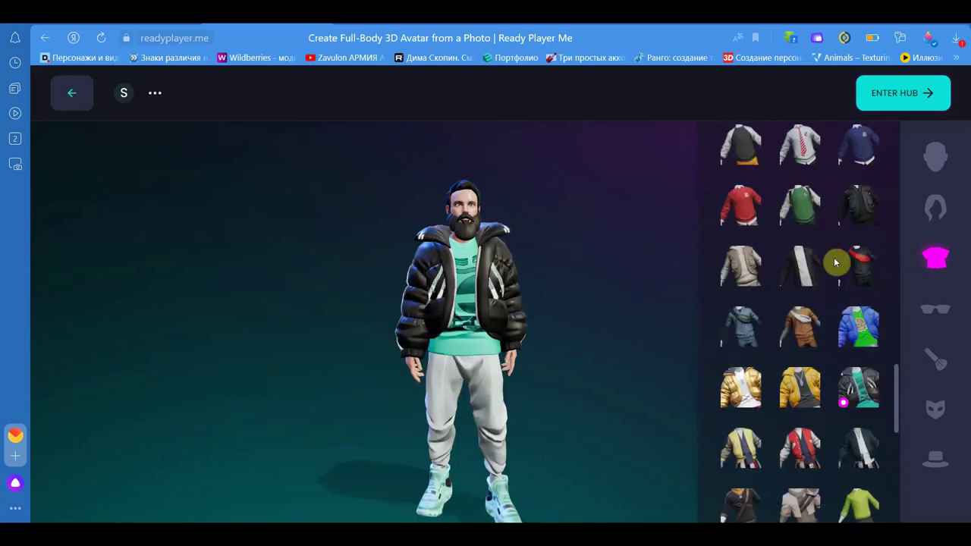
click(800, 166)
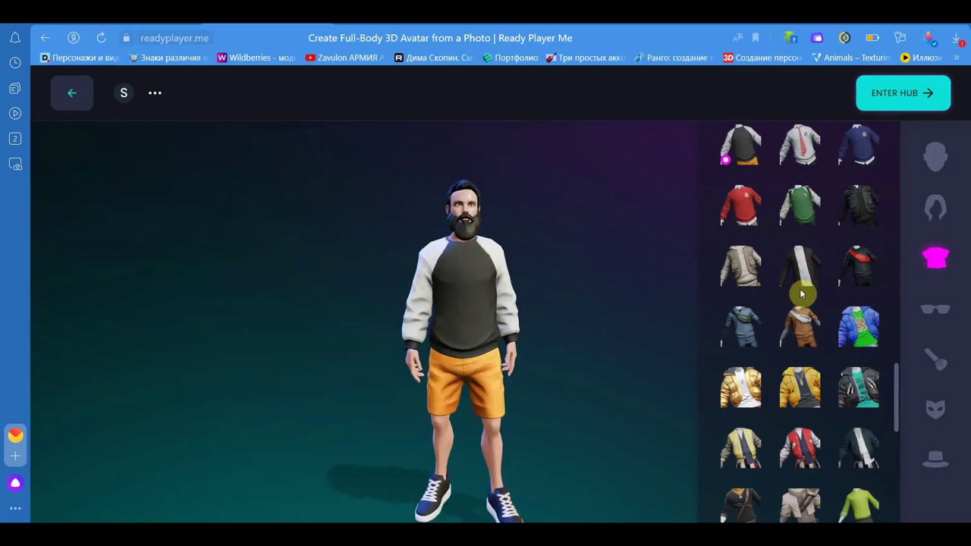
Step: Try the blue costume, then switch to the dark button-up shirt with black trousers
scroll(801, 289, up, 3)
scroll(861, 249, up, 3)
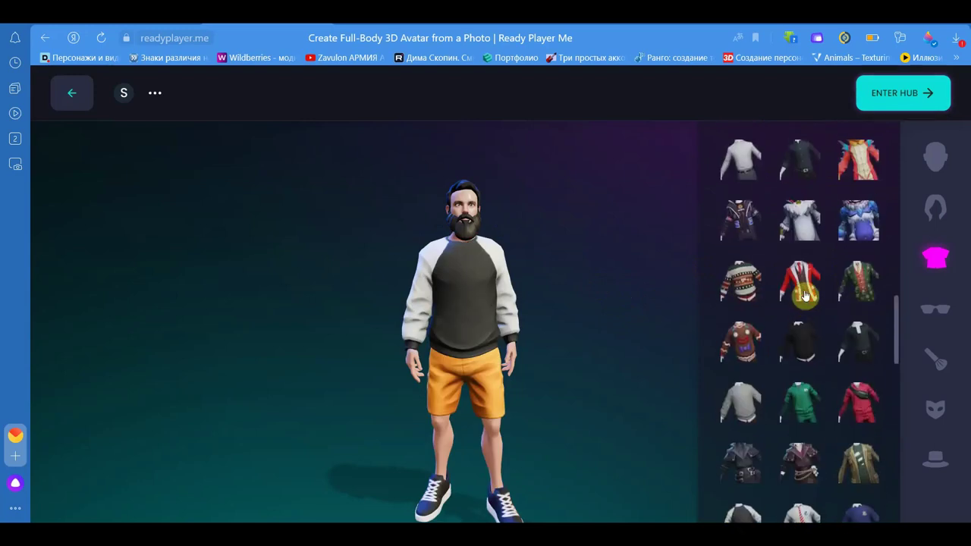
click(857, 245)
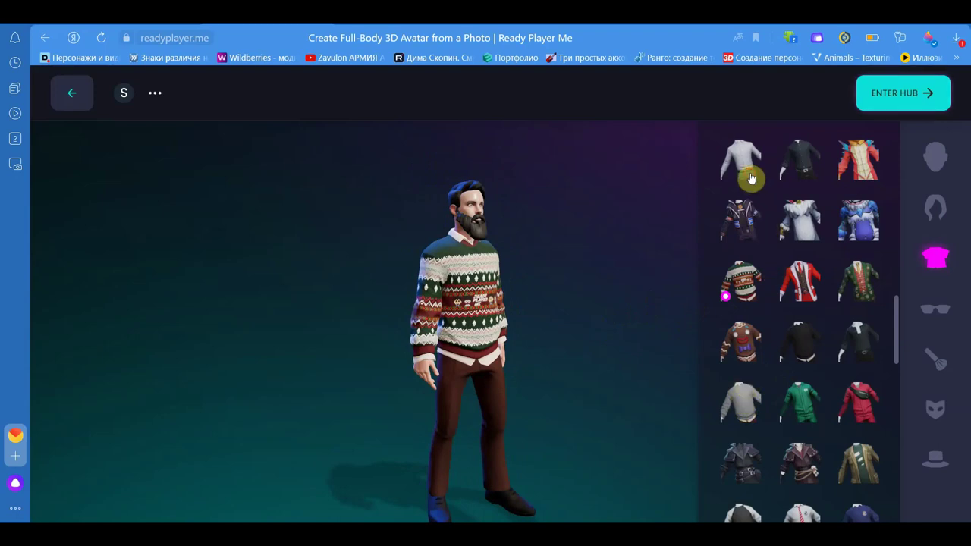
click(801, 162)
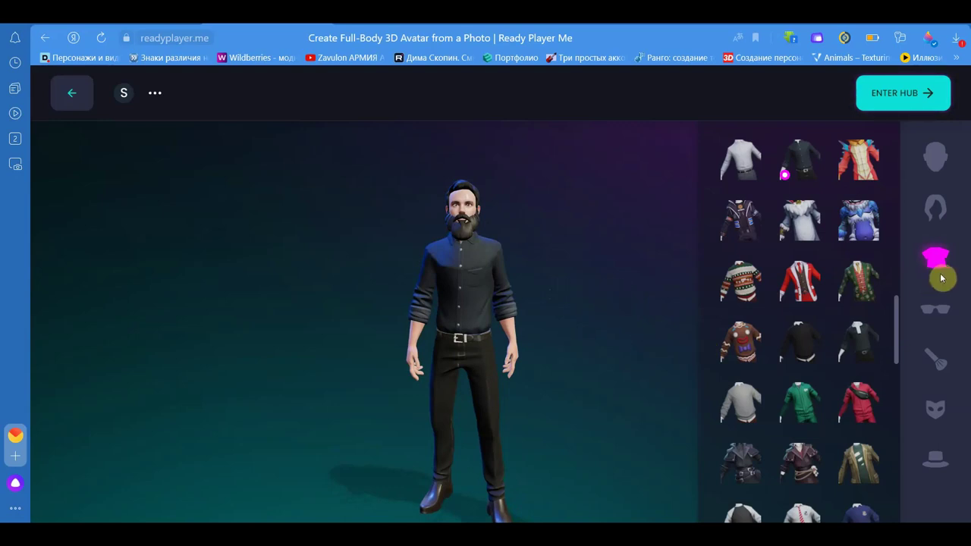
Step: Try on dark sunglasses, then set Glasses back to None
click(941, 315)
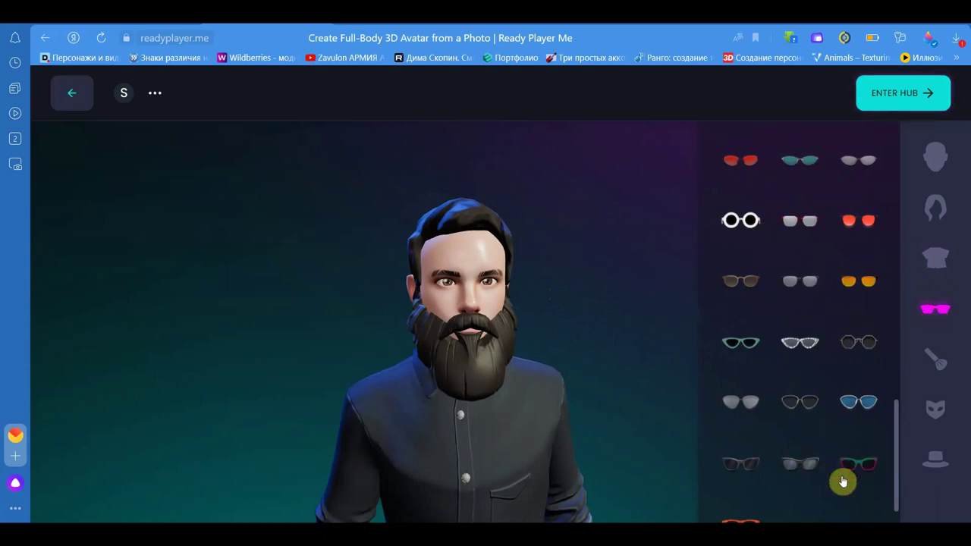
scroll(804, 464, down, 1)
click(743, 430)
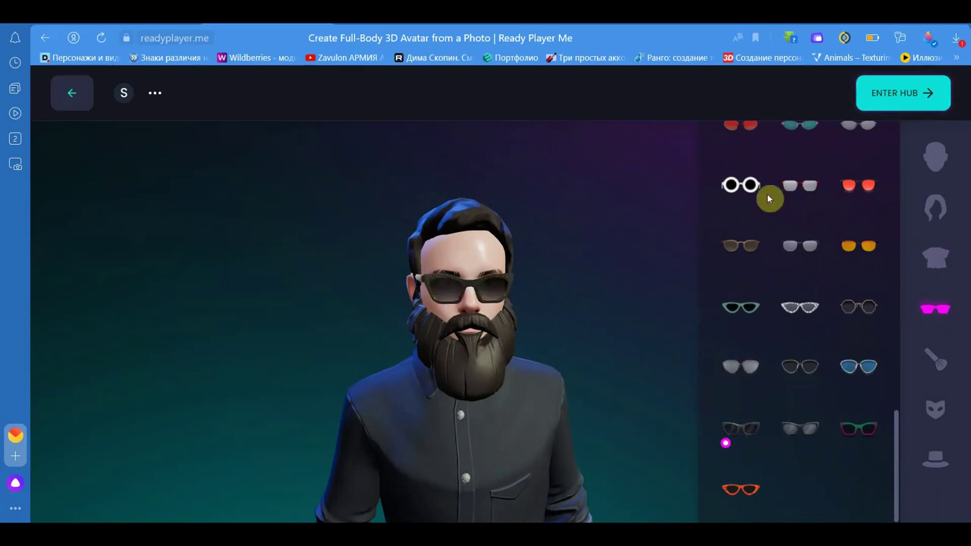
scroll(781, 228, up, 5)
scroll(784, 245, up, 3)
scroll(783, 245, up, 3)
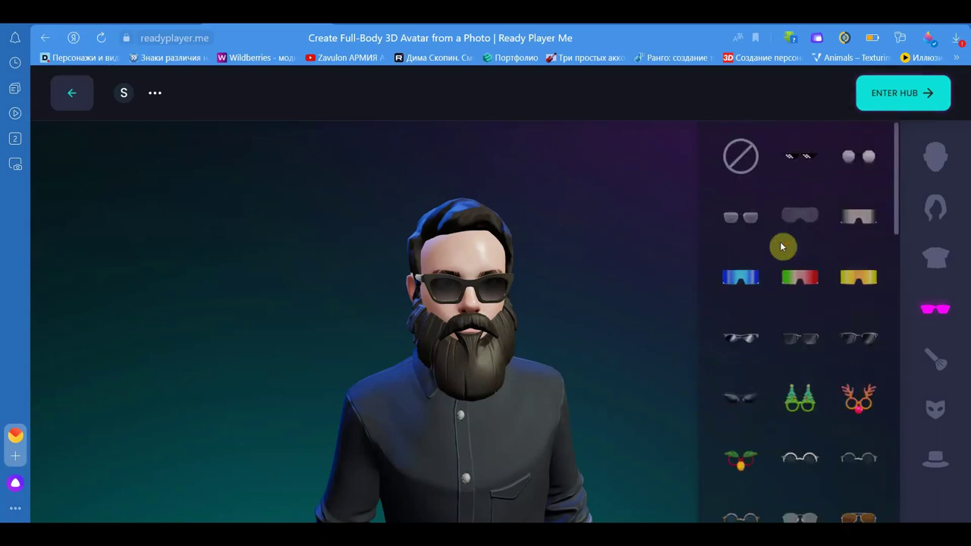
click(740, 158)
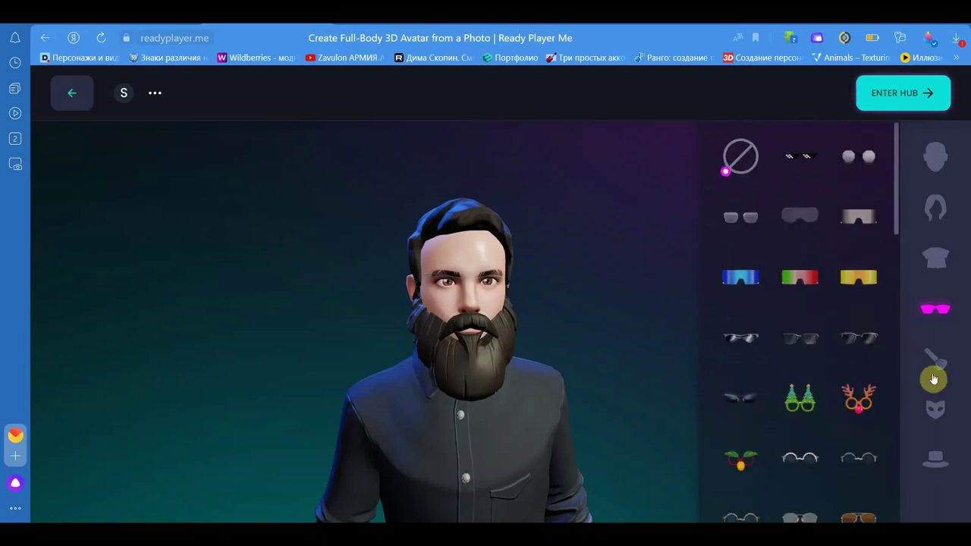
Step: Try on the X mask, then set Masks back to None
click(940, 417)
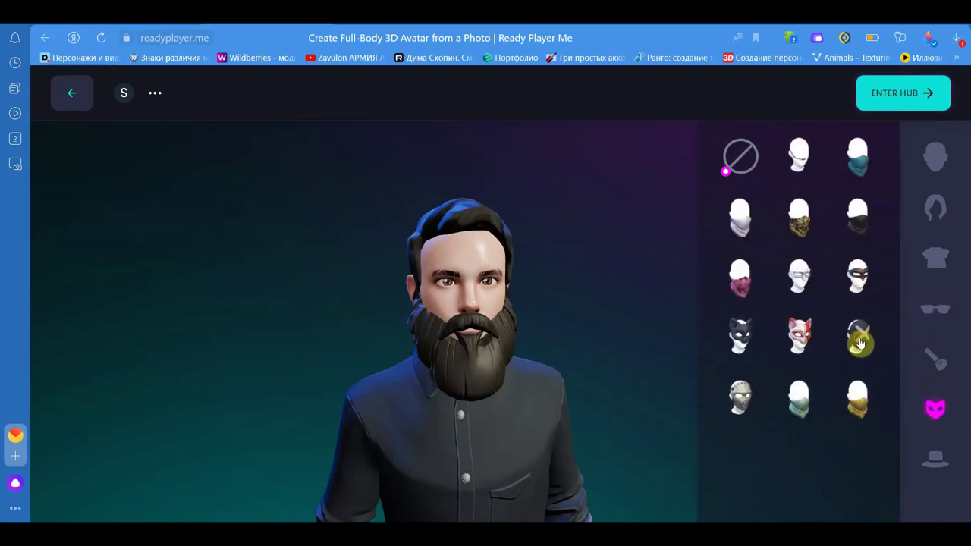
click(859, 343)
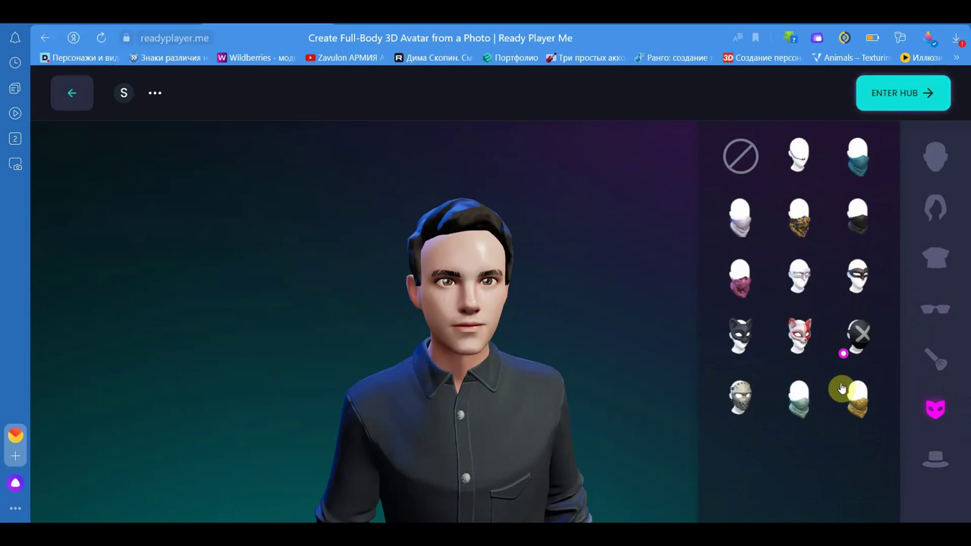
mouse_move(574, 362)
mouse_down()
mouse_move(610, 332)
mouse_move(576, 323)
mouse_up()
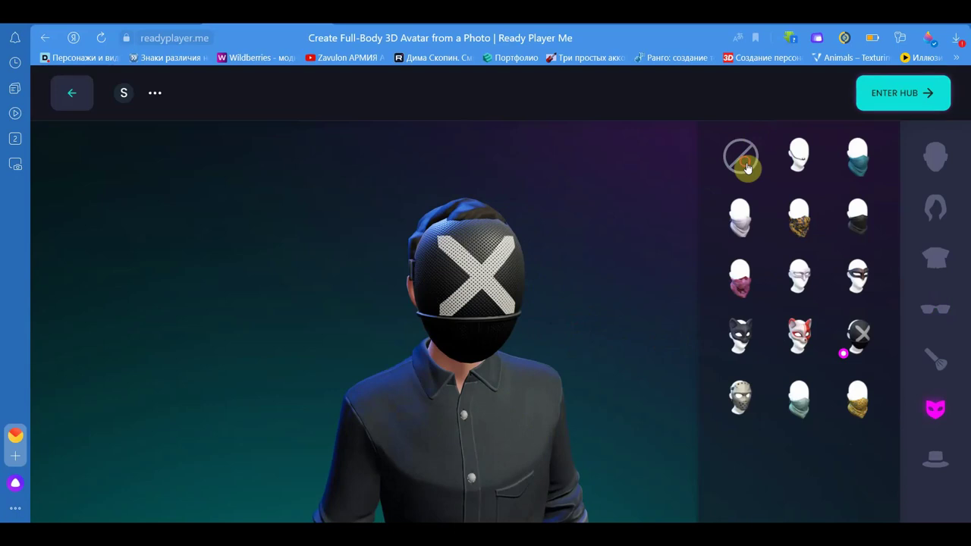
click(744, 164)
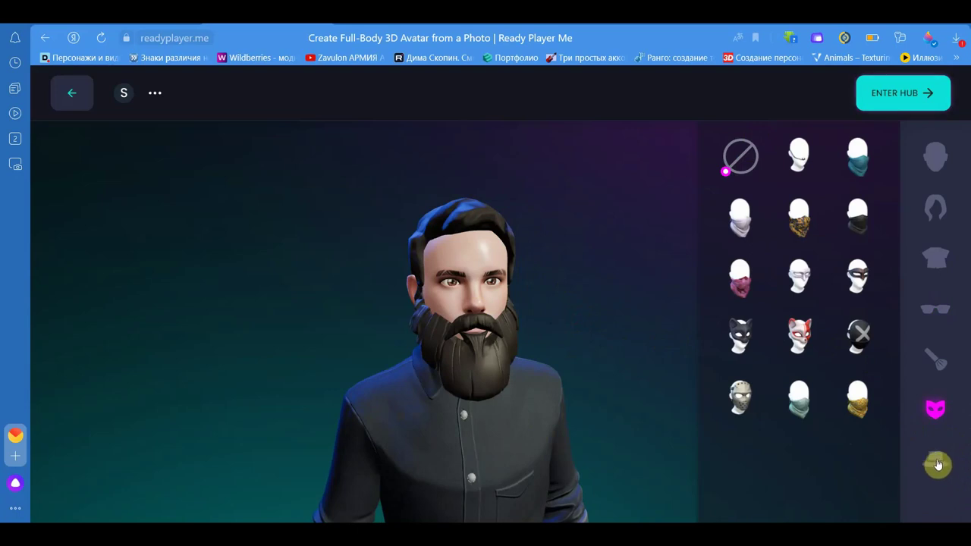
Step: Try the tan cap from the hats catalogue, then remove it
click(940, 469)
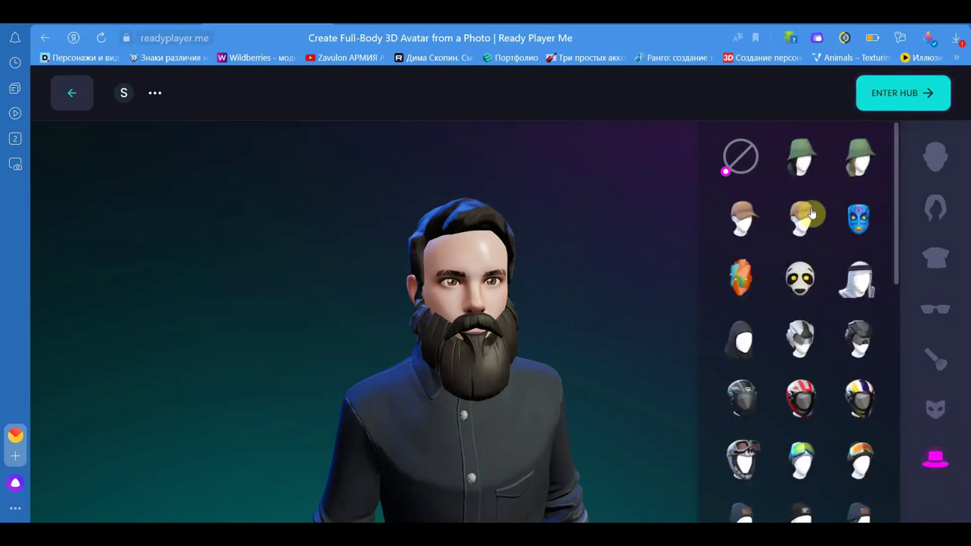
click(741, 220)
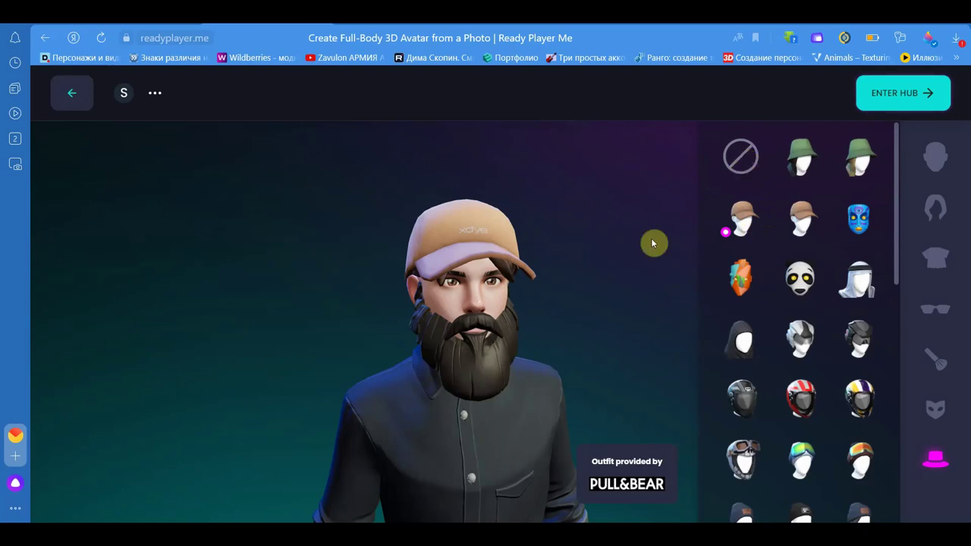
drag(607, 179, 644, 202)
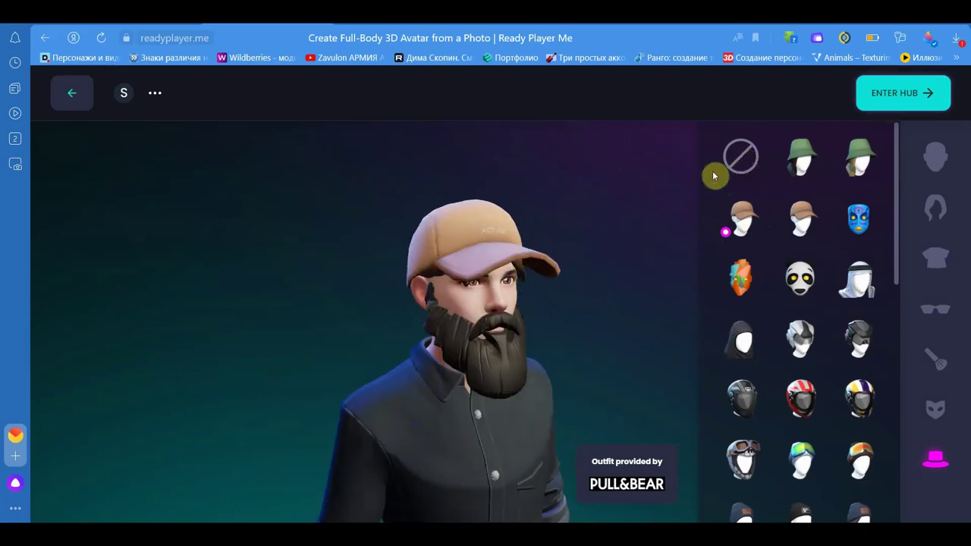
click(739, 156)
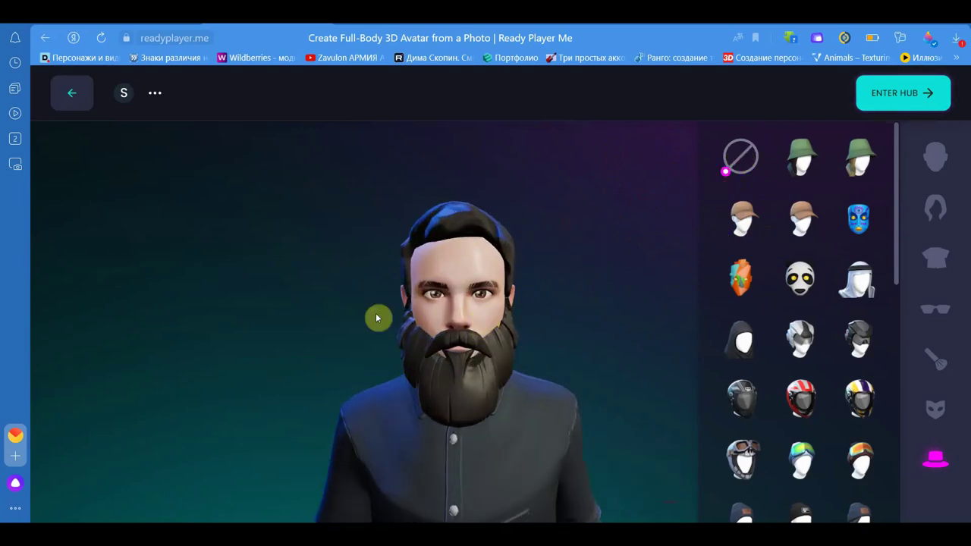
Step: Browse the headwear list and turn the avatar to three-quarter and back views
scroll(473, 341, down, 5)
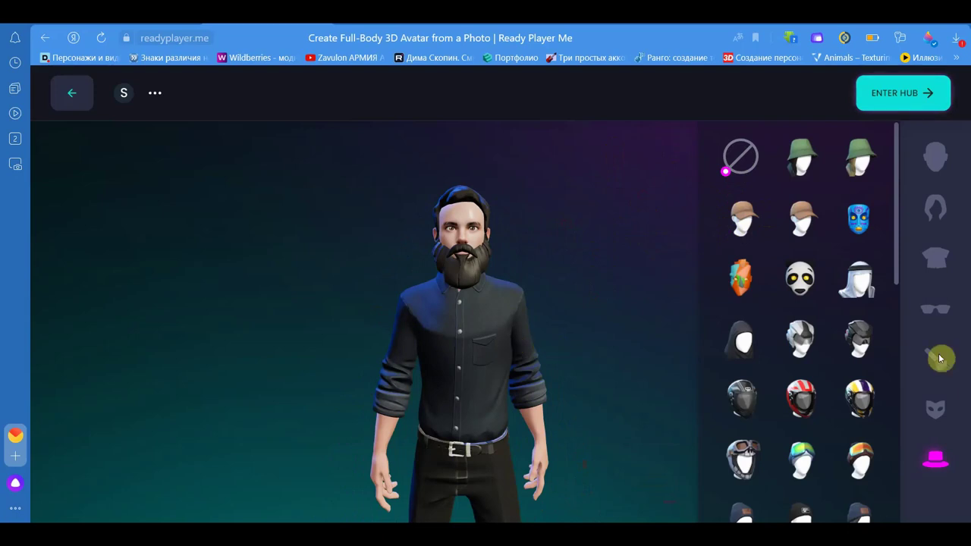
scroll(841, 460, down, 5)
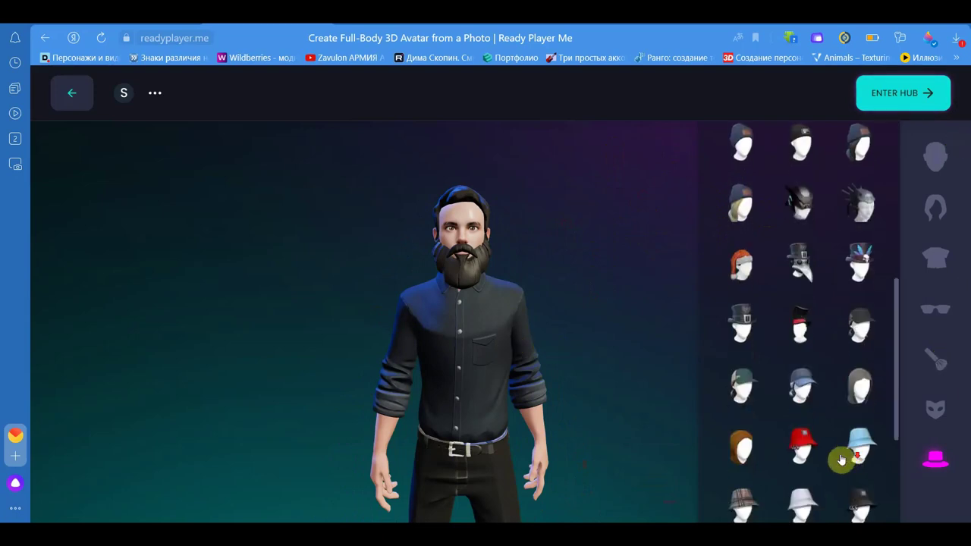
scroll(559, 440, down, 2)
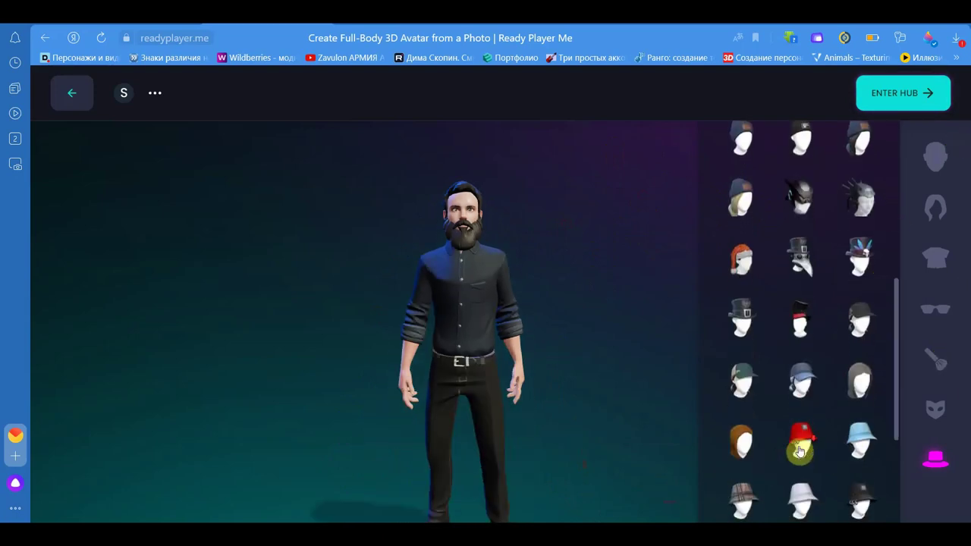
scroll(799, 451, down, 3)
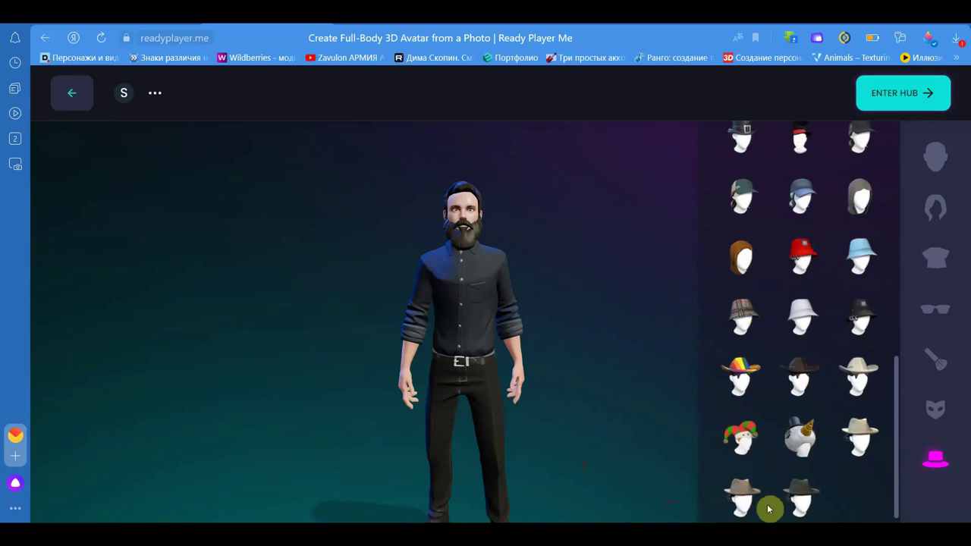
scroll(604, 400, up, 2)
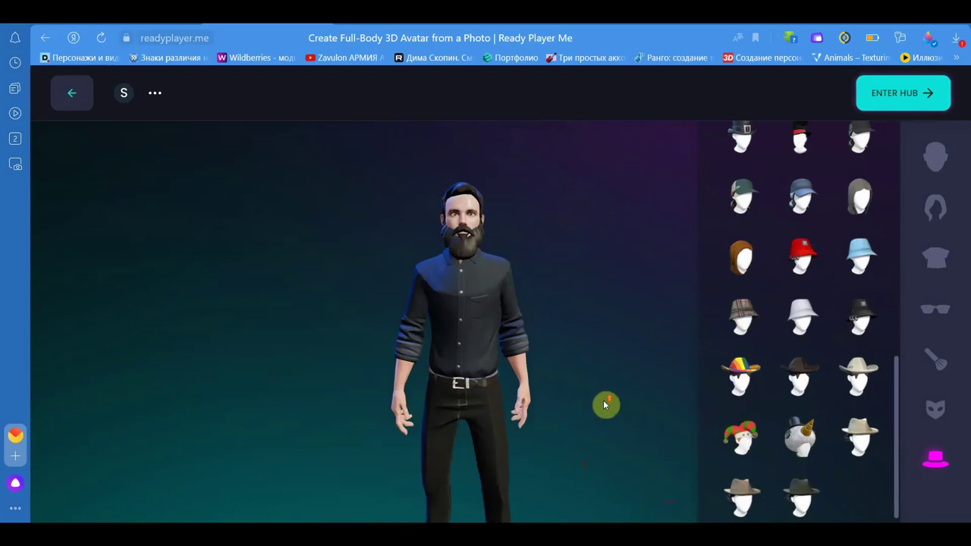
scroll(622, 402, down, 3)
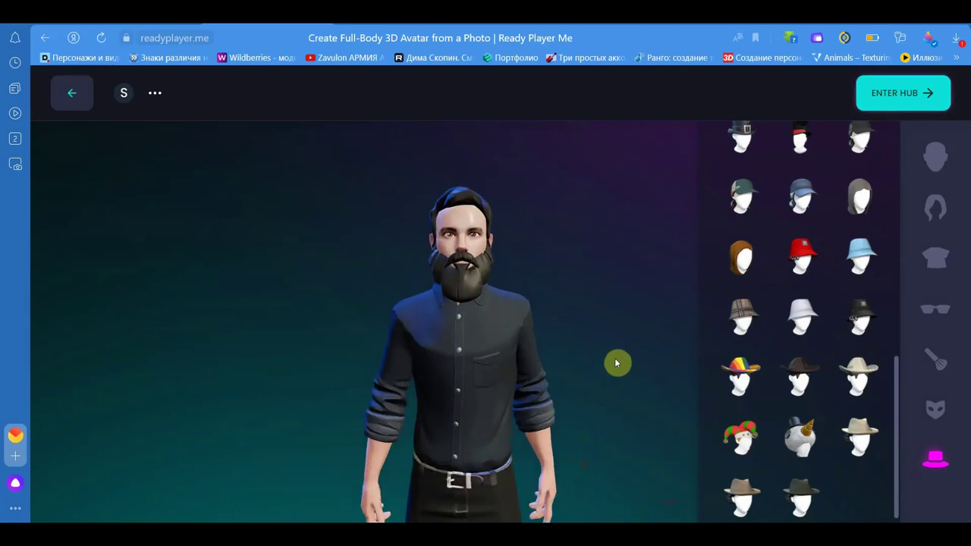
scroll(574, 318, up, 3)
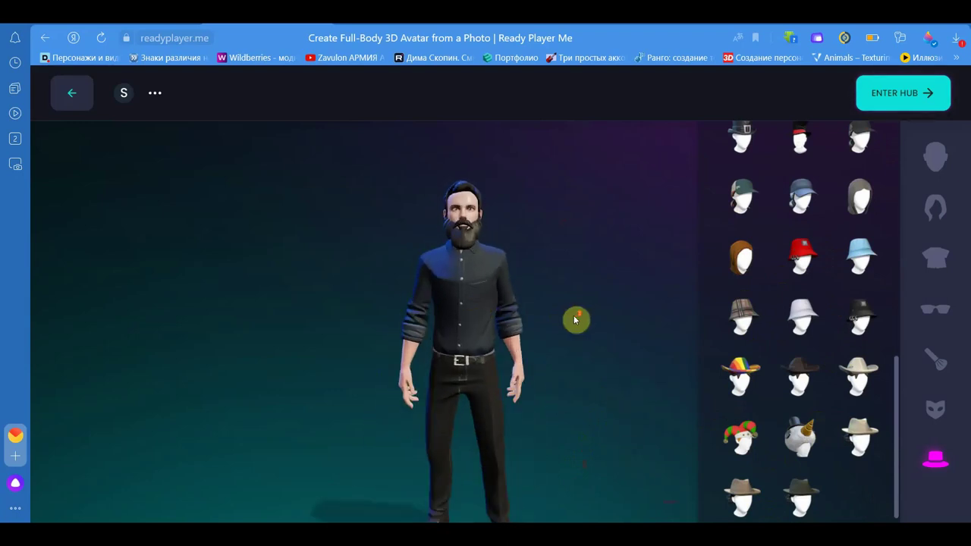
drag(605, 351, 657, 343)
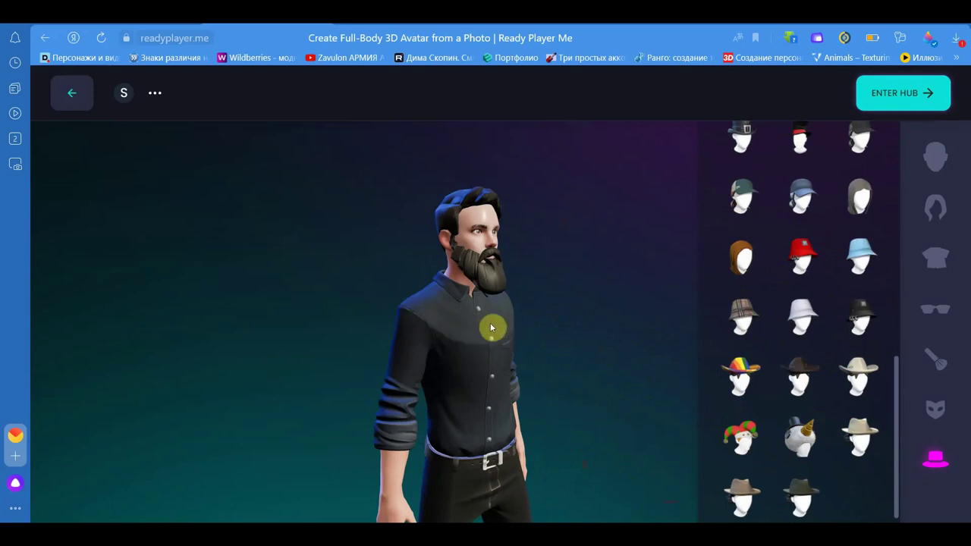
mouse_move(563, 369)
mouse_down()
mouse_move(650, 339)
mouse_move(386, 301)
mouse_up()
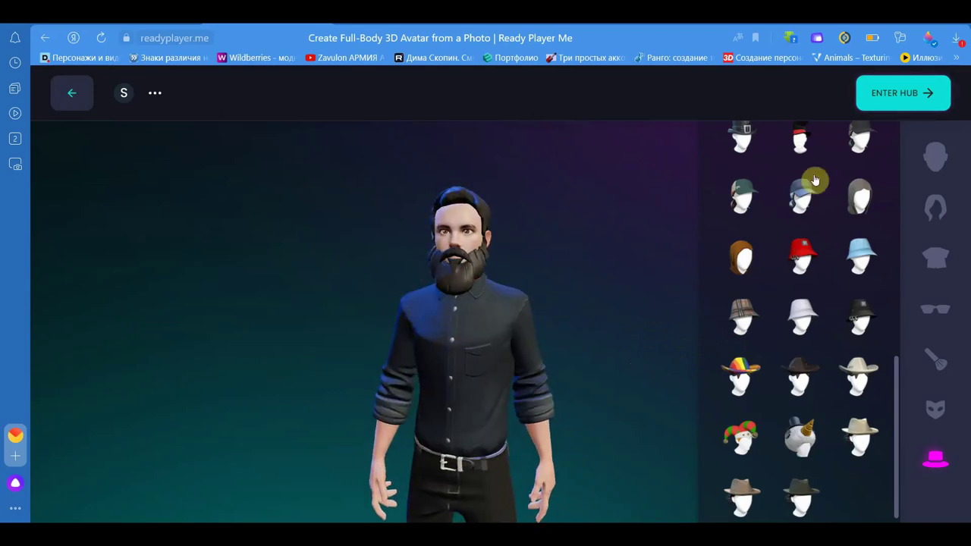
Step: Save the finished avatar, then open the options menu on the bearded avatar's card in My Avatars
click(884, 94)
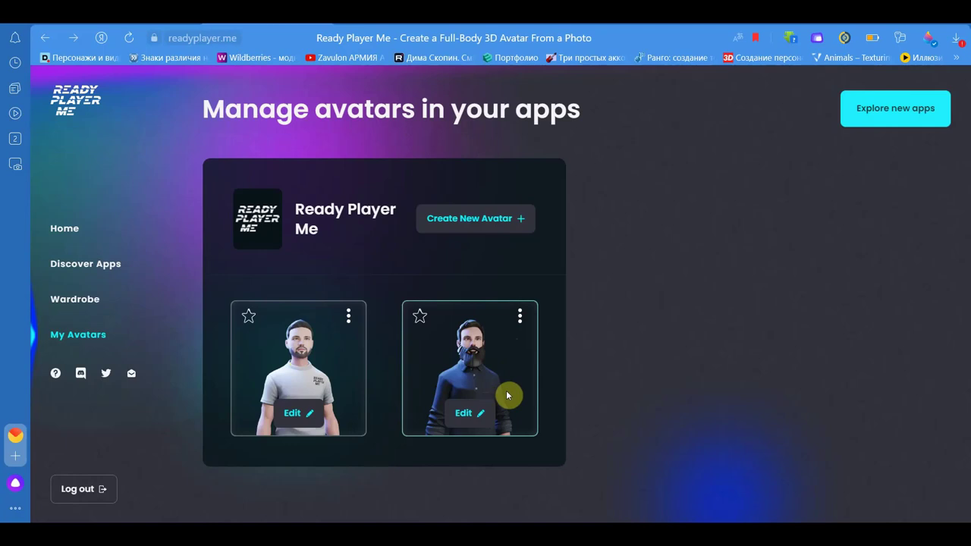
click(521, 322)
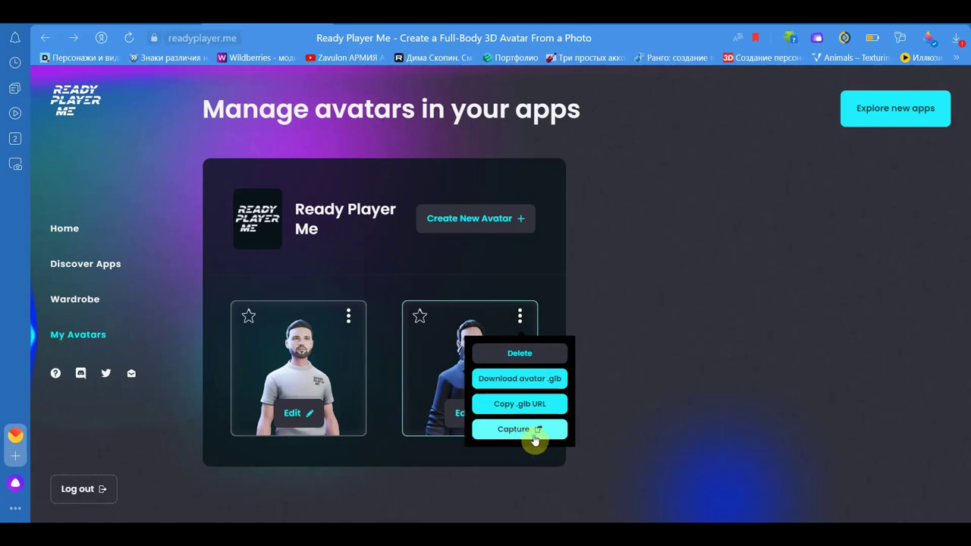
Step: Download the bearded avatar as a .glb file and open its Share your Avatar image
click(529, 384)
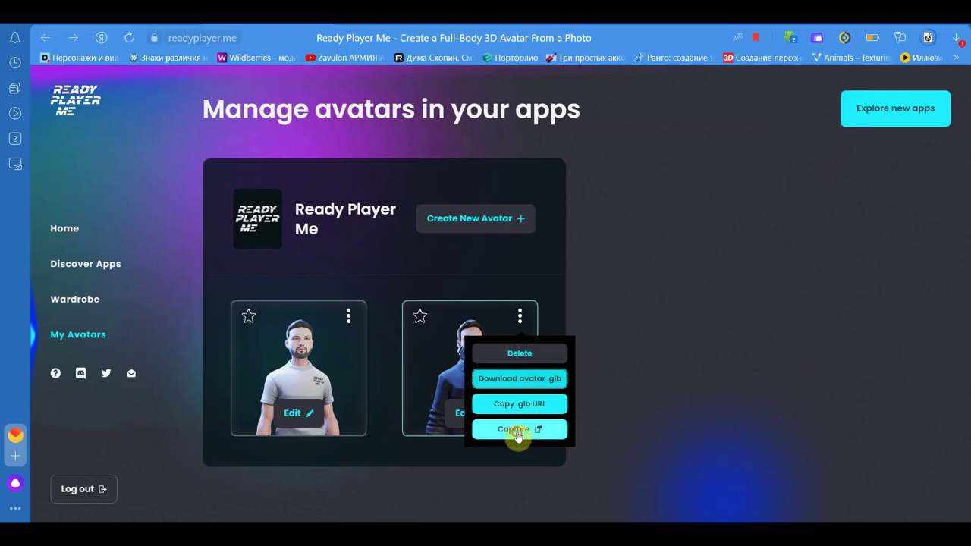
click(517, 432)
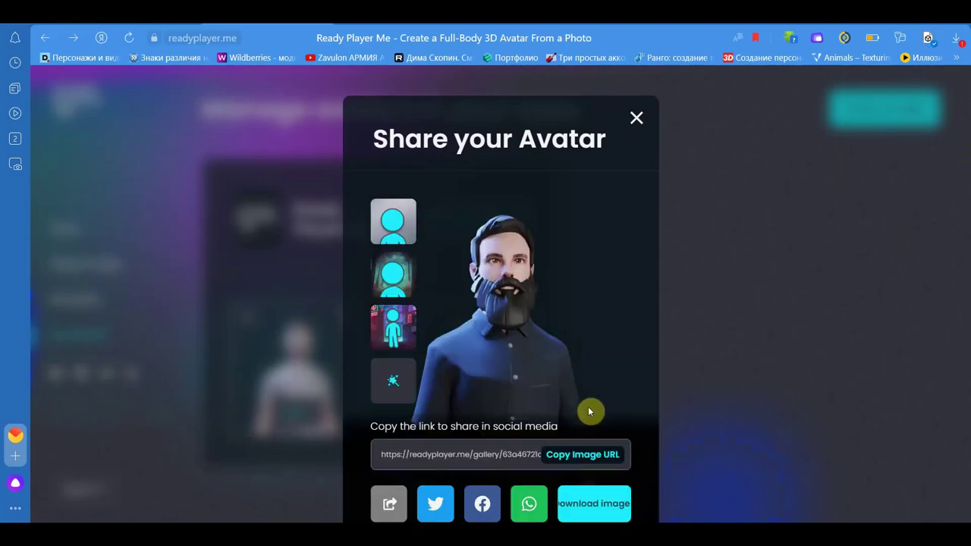
scroll(607, 391, down, 2)
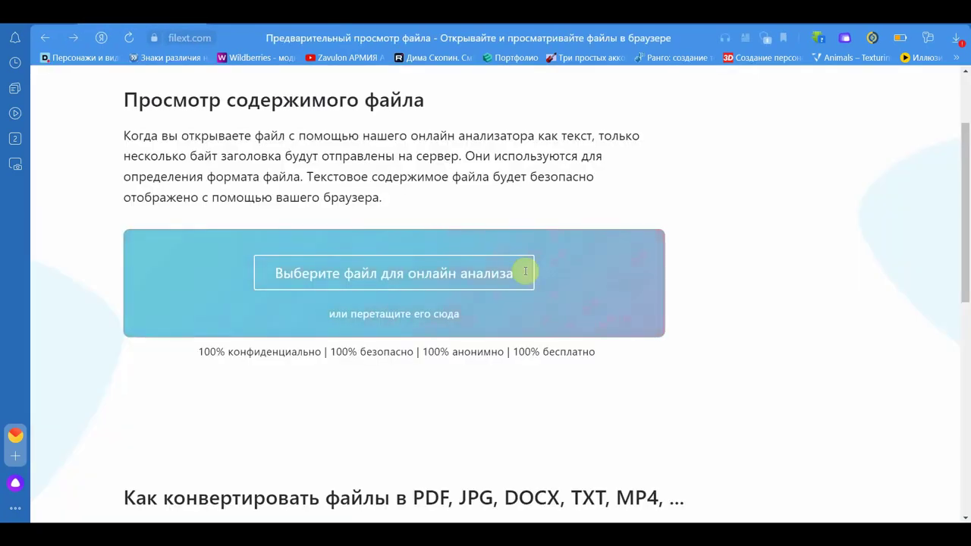
Step: Upload the downloaded avatar .glb from Загрузки to filext.com for online analysis
scroll(368, 253, up, 2)
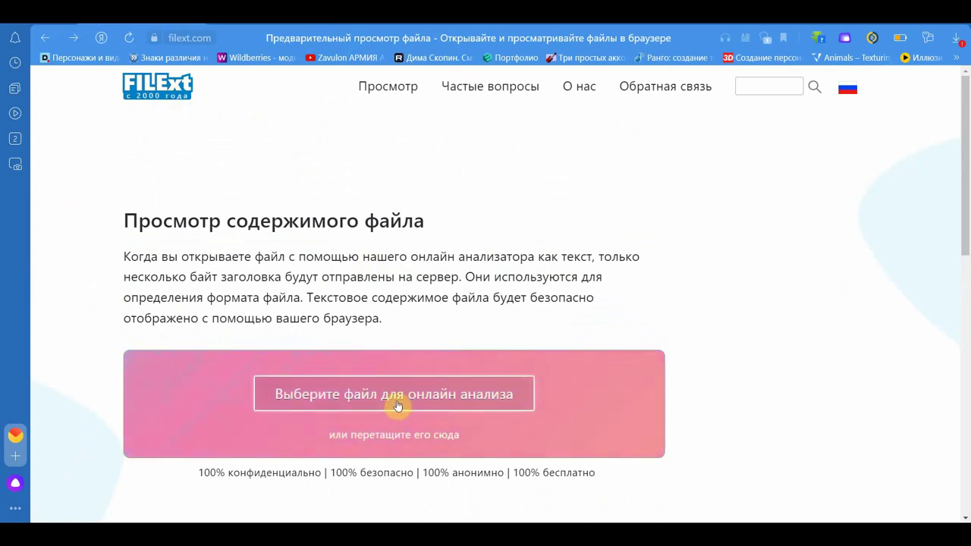
scroll(413, 406, down, 2)
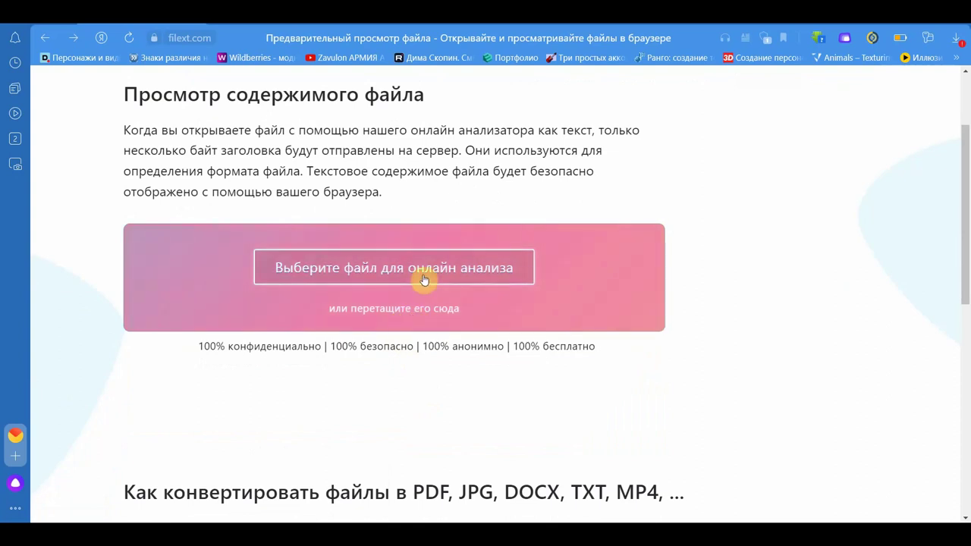
scroll(424, 280, down, 1)
scroll(421, 279, down, 2)
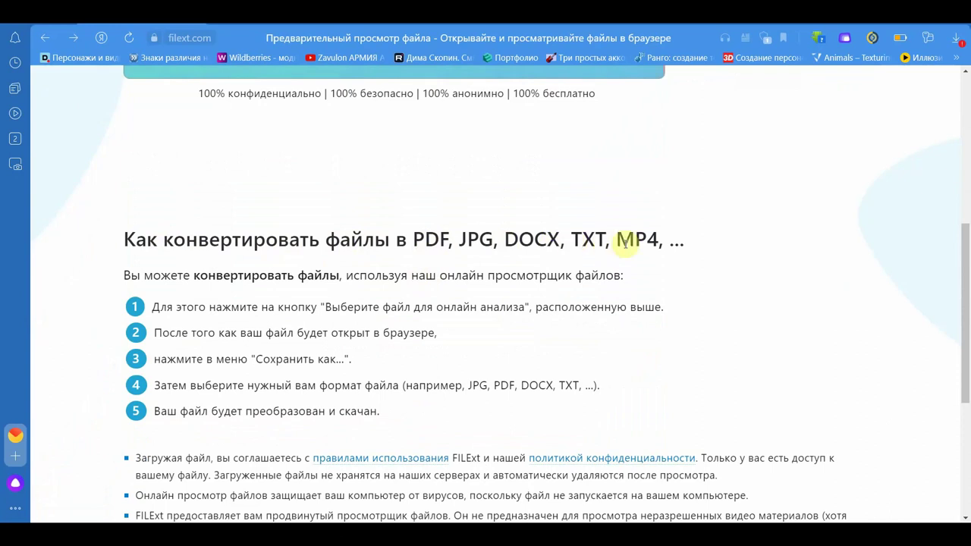
scroll(595, 311, down, 4)
scroll(584, 319, up, 1)
scroll(577, 322, up, 7)
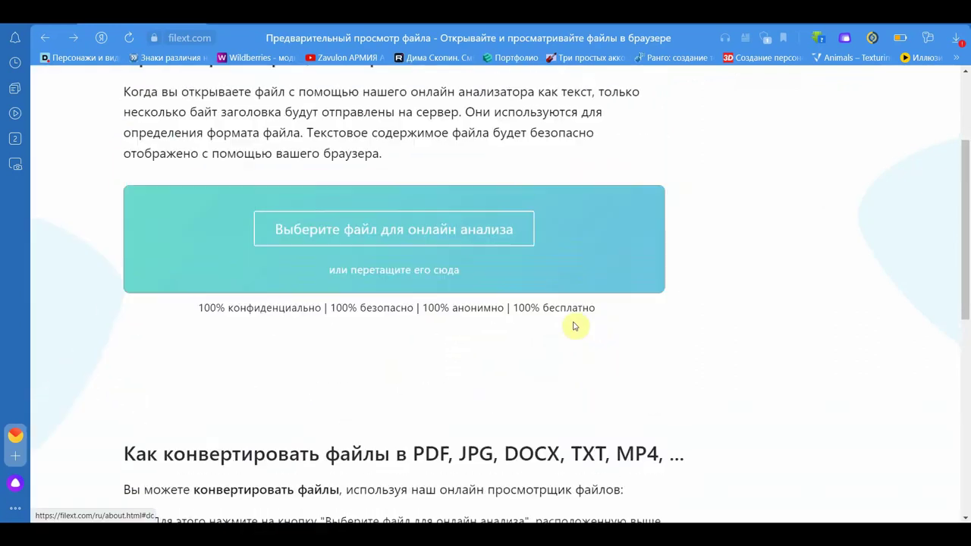
scroll(530, 332, down, 1)
scroll(529, 332, up, 2)
scroll(534, 332, down, 3)
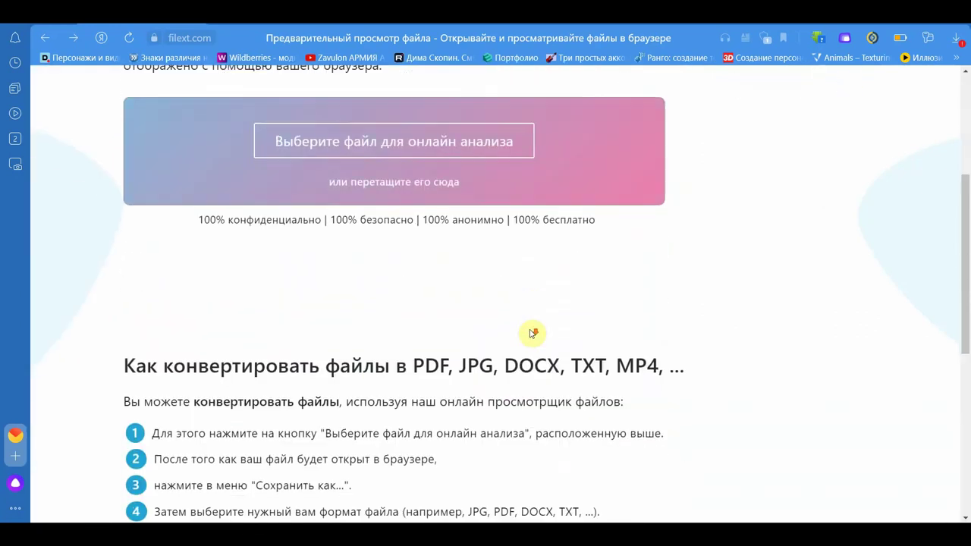
scroll(508, 311, up, 1)
scroll(493, 294, up, 1)
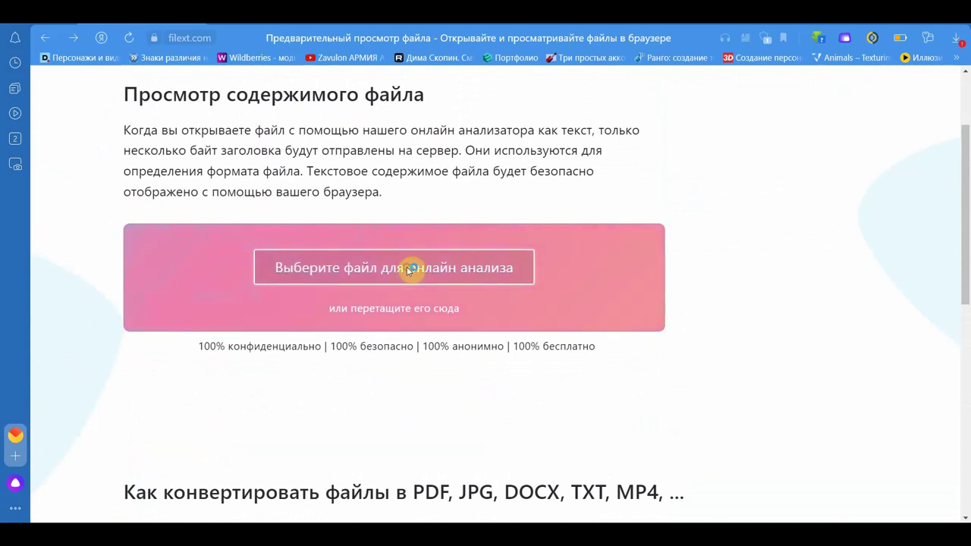
click(408, 271)
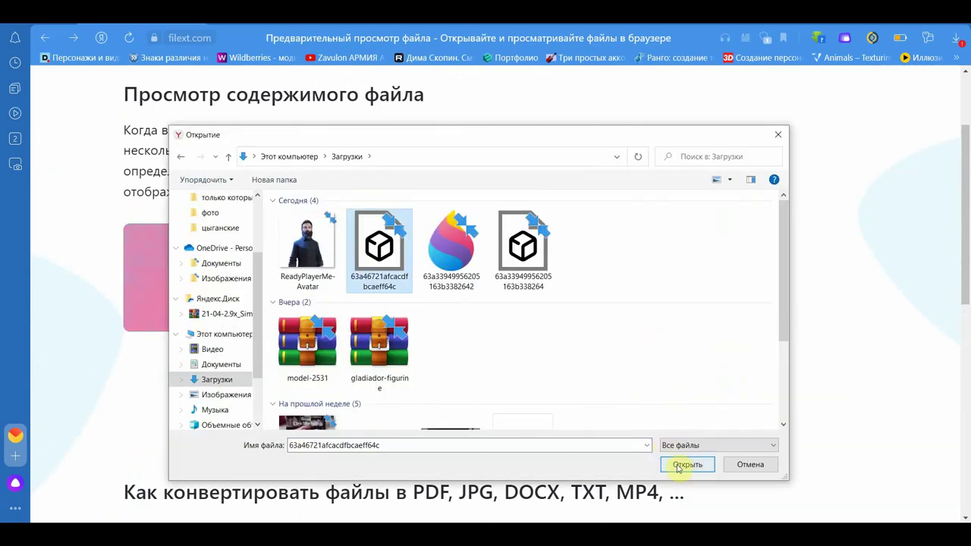
click(687, 468)
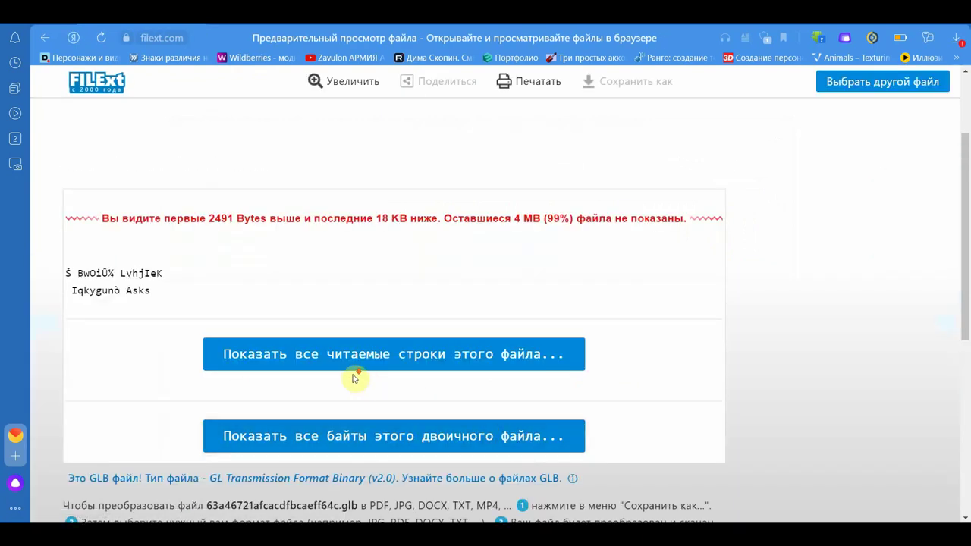
Step: Load the avatar's 3D preview and rotate the model to stand upright
click(370, 388)
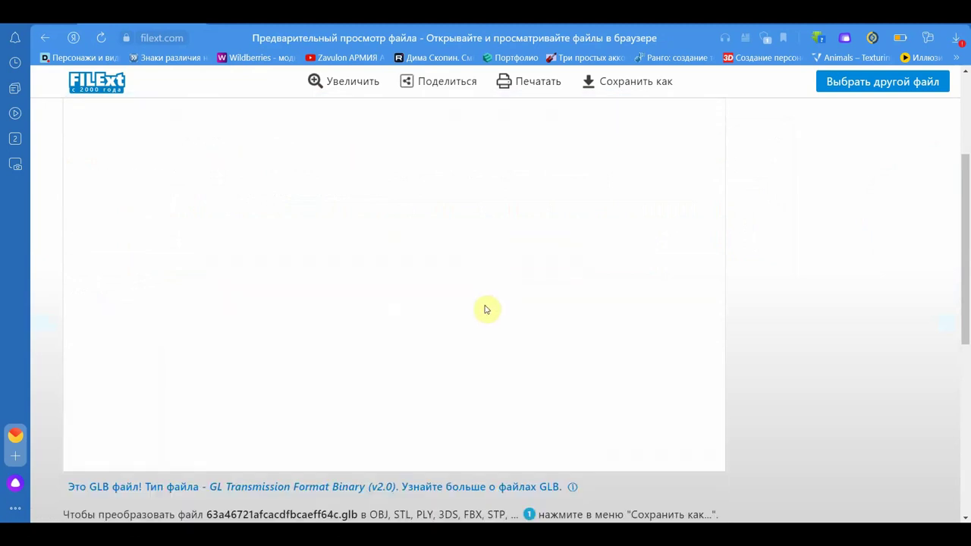
drag(553, 282, 502, 425)
mouse_move(513, 390)
mouse_down()
mouse_move(508, 334)
mouse_move(494, 331)
mouse_move(570, 304)
mouse_move(600, 128)
mouse_move(583, 318)
mouse_move(615, 299)
mouse_move(641, 313)
mouse_move(585, 321)
mouse_move(611, 362)
mouse_up()
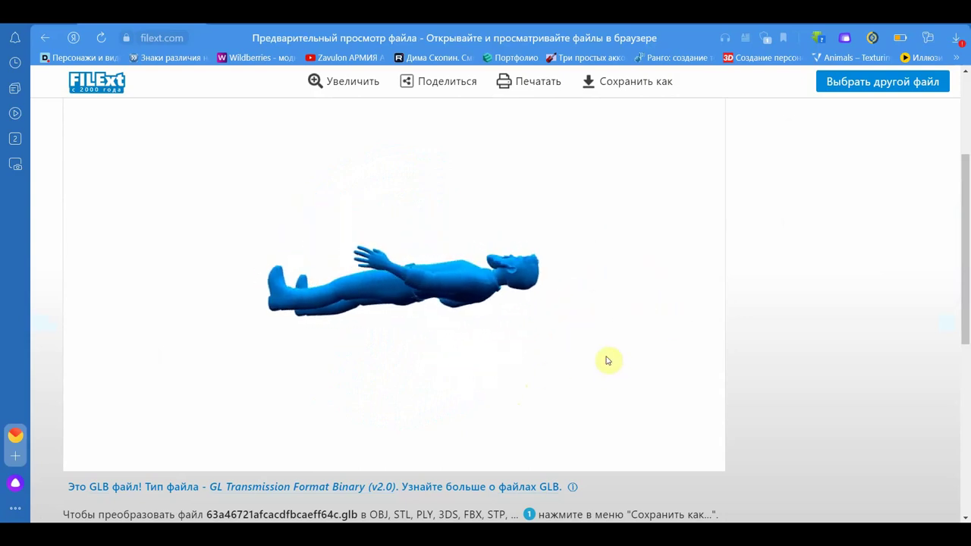
Step: Save the avatar model as STL, FBX and HTML from the Сохранить как format list
click(622, 84)
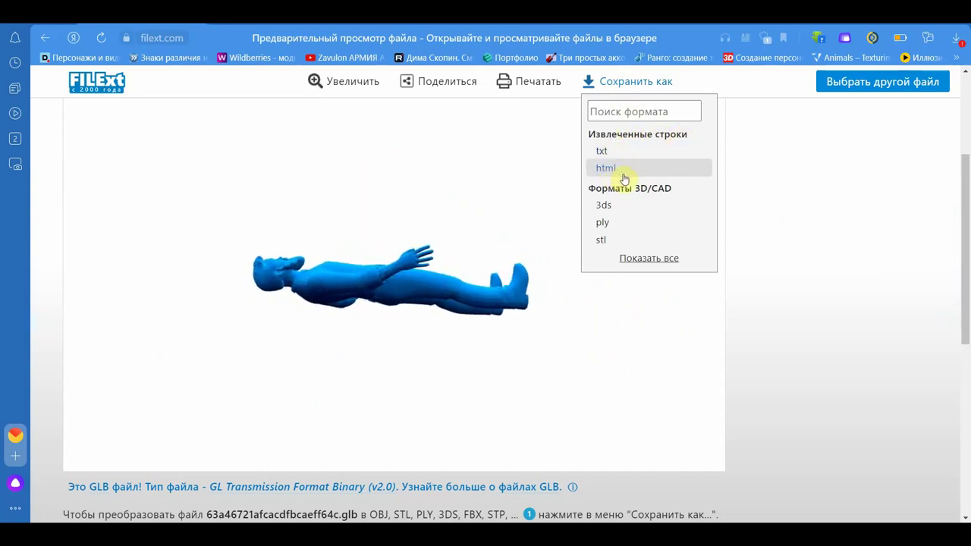
click(619, 247)
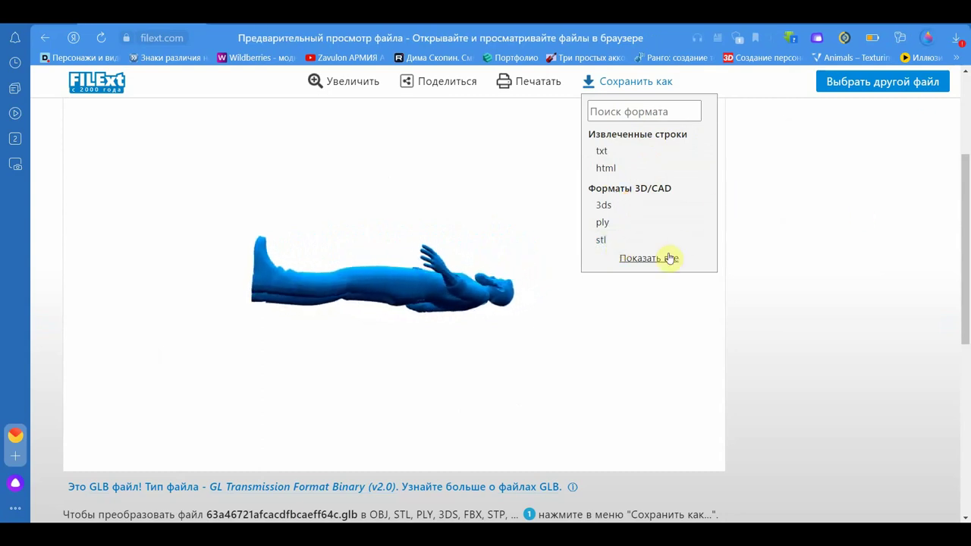
click(649, 258)
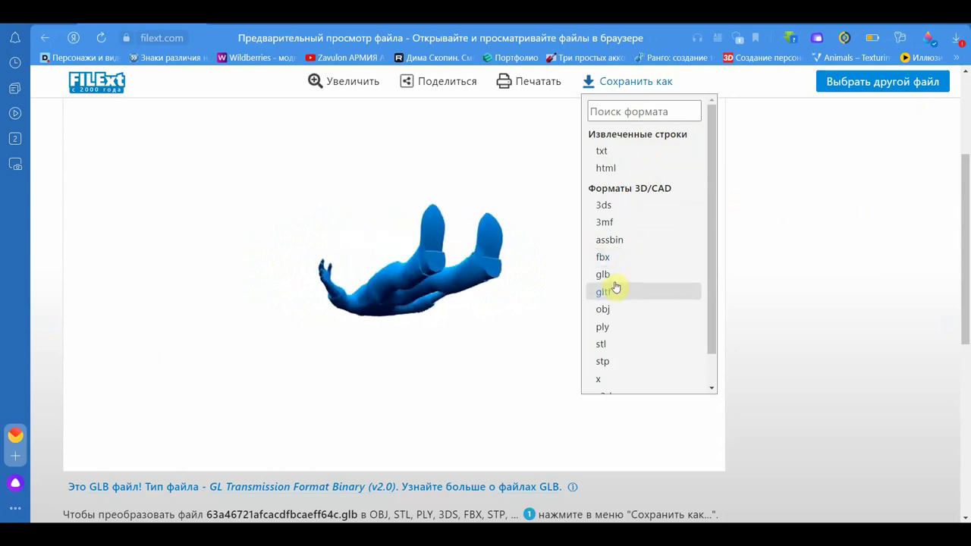
click(619, 260)
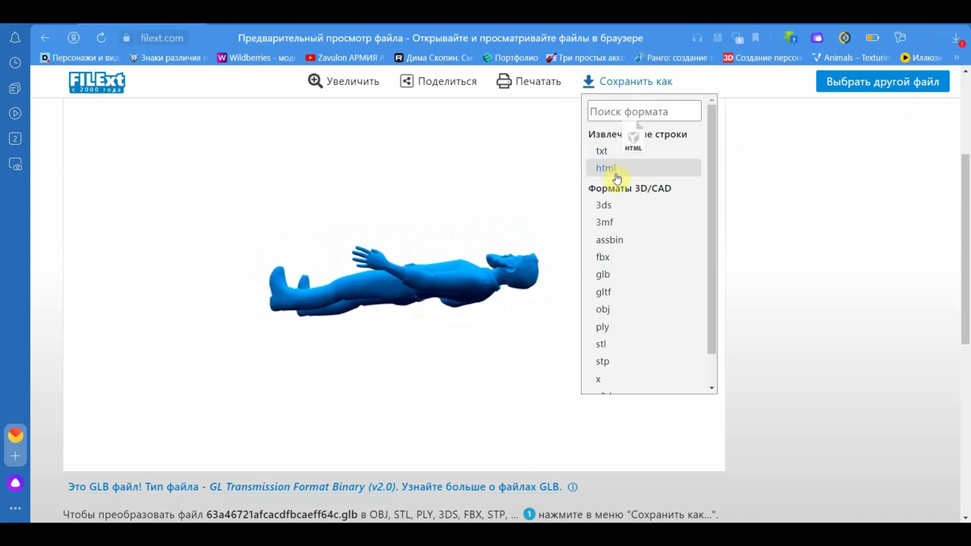
click(626, 169)
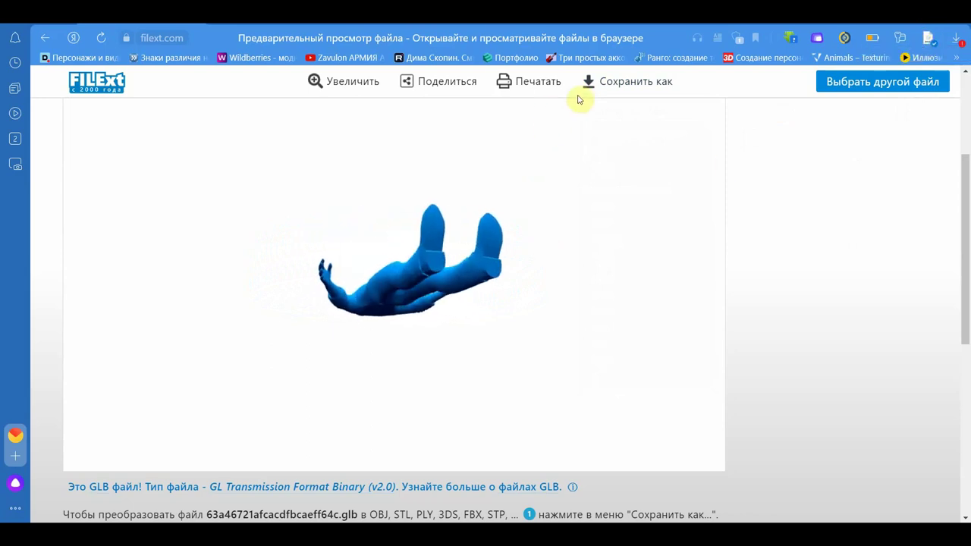
click(607, 85)
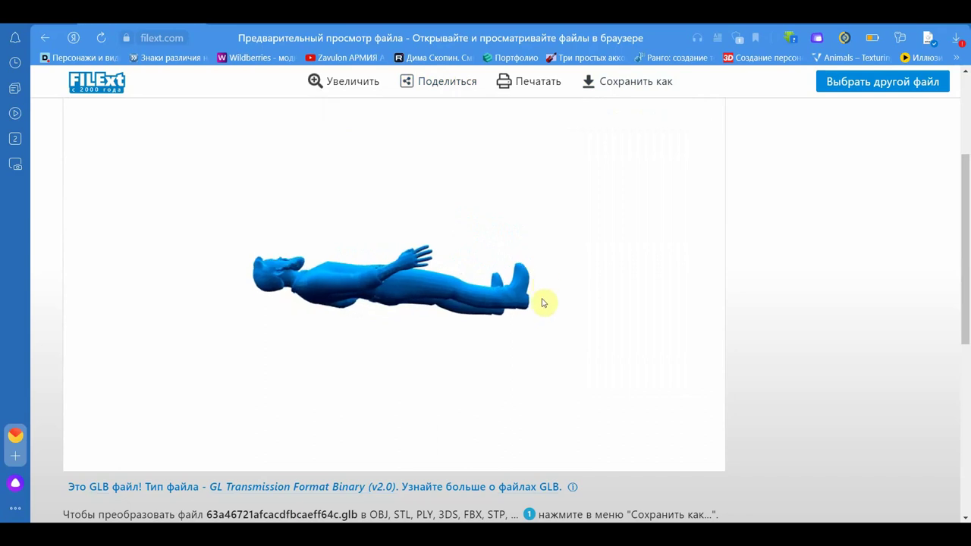
Step: Leave the avatar's file preview page by going back in the browser
scroll(535, 319, down, 3)
scroll(379, 295, up, 1)
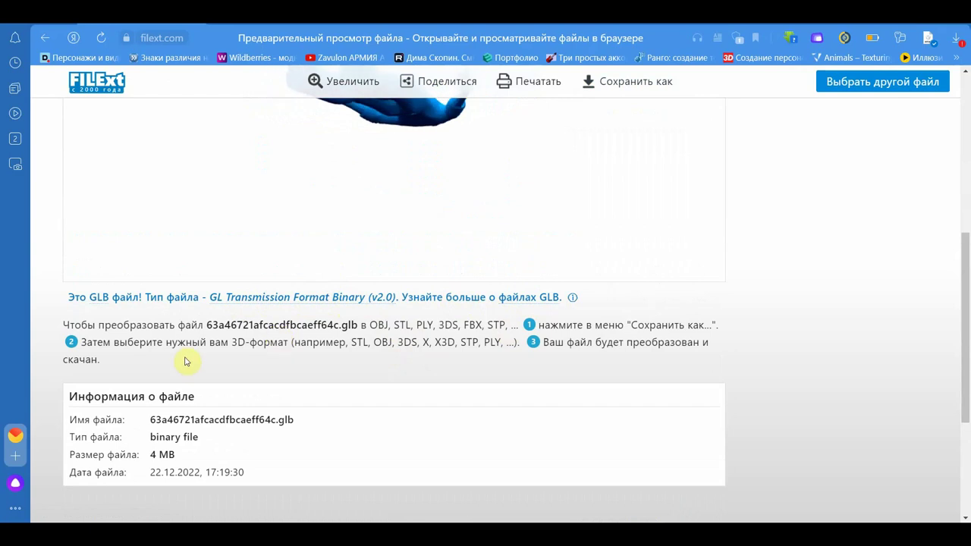
scroll(493, 288, down, 2)
scroll(494, 288, up, 3)
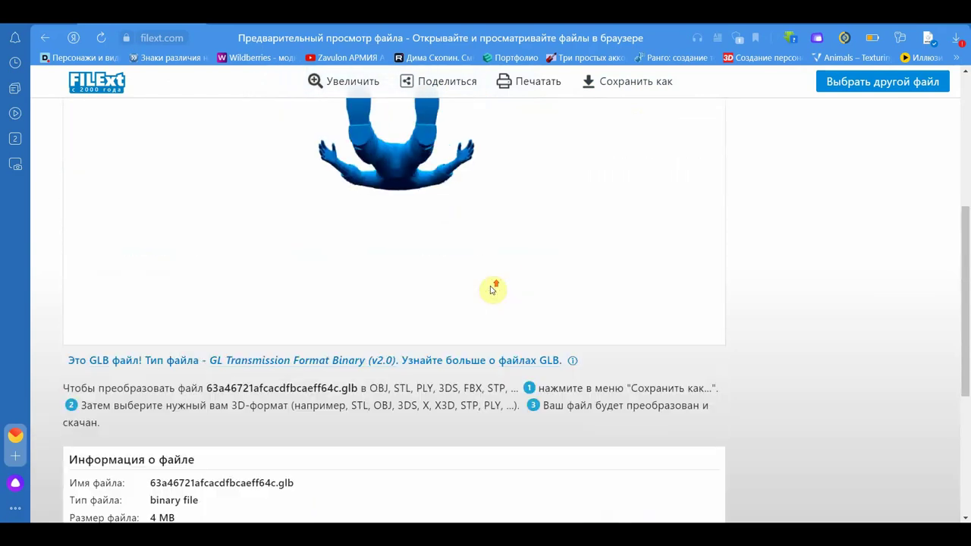
scroll(494, 289, up, 5)
scroll(508, 307, down, 1)
scroll(478, 288, down, 1)
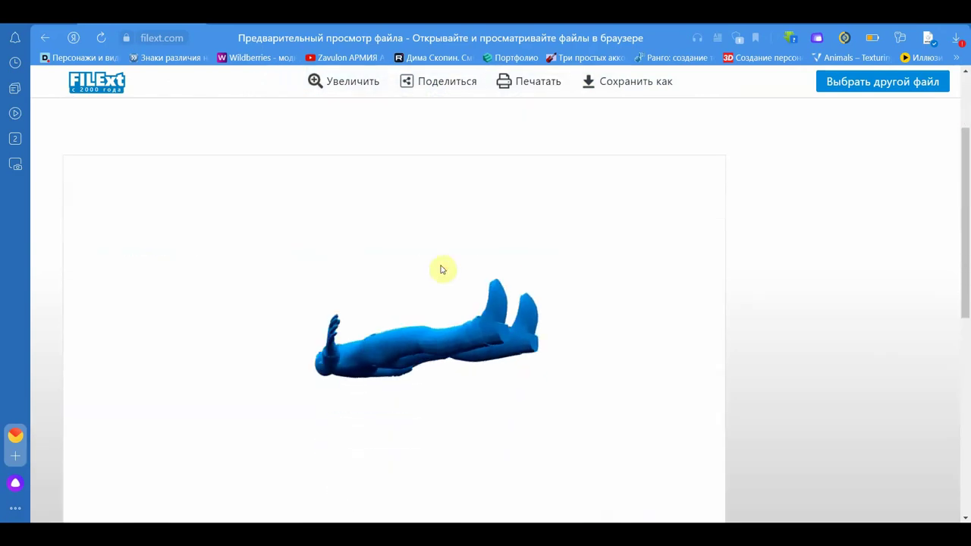
click(45, 38)
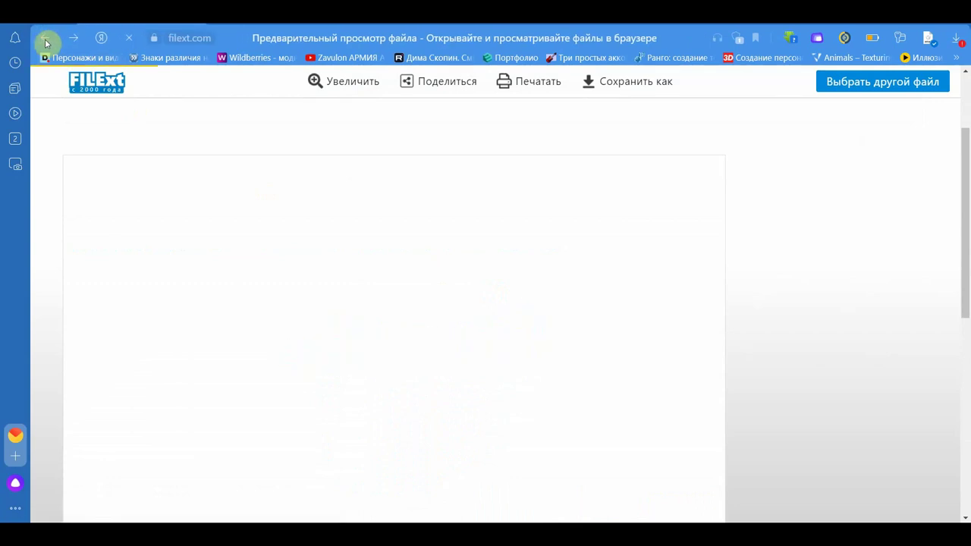
Step: Pick the 63a46721afcacdfbcaeff64c .glb file in Загрузки and open it for analysis
scroll(432, 349, down, 4)
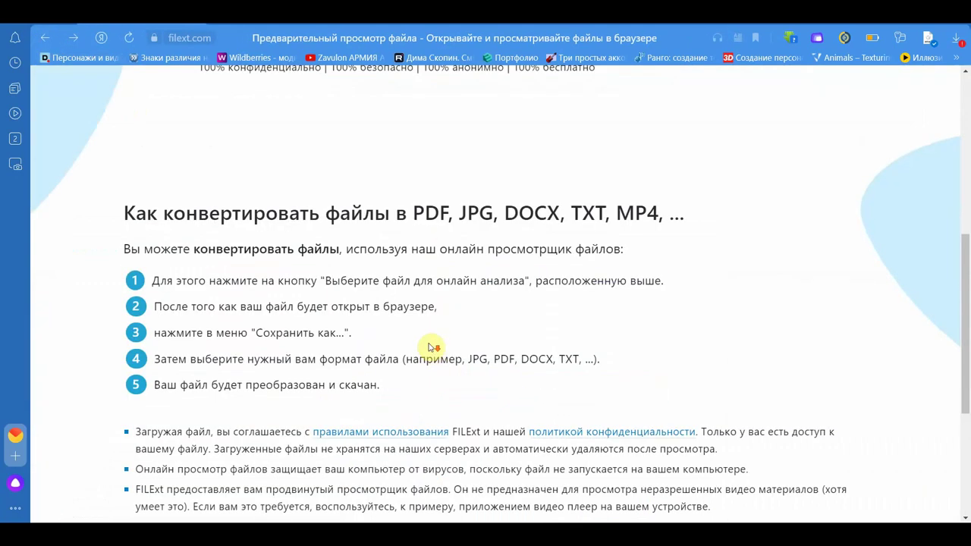
scroll(437, 349, down, 1)
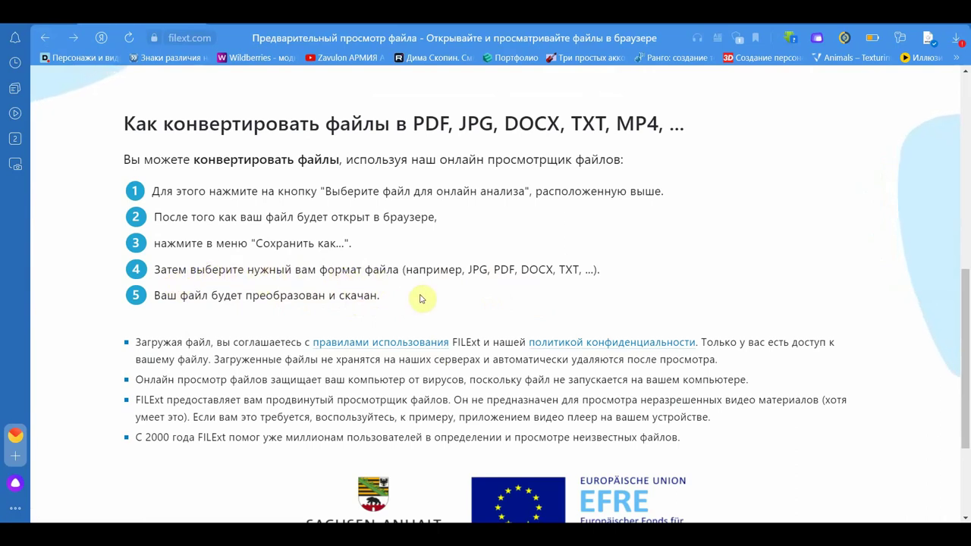
scroll(409, 266, up, 1)
scroll(391, 281, up, 3)
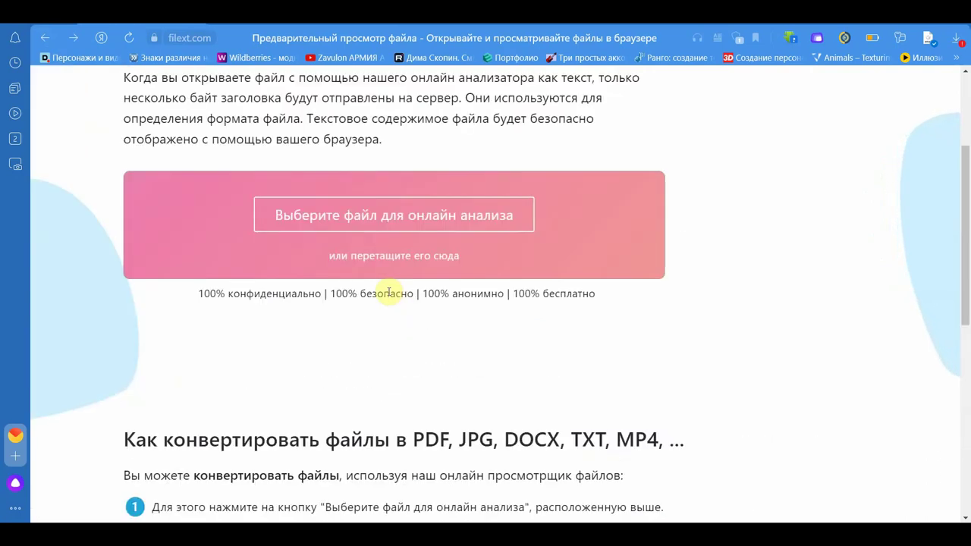
click(377, 222)
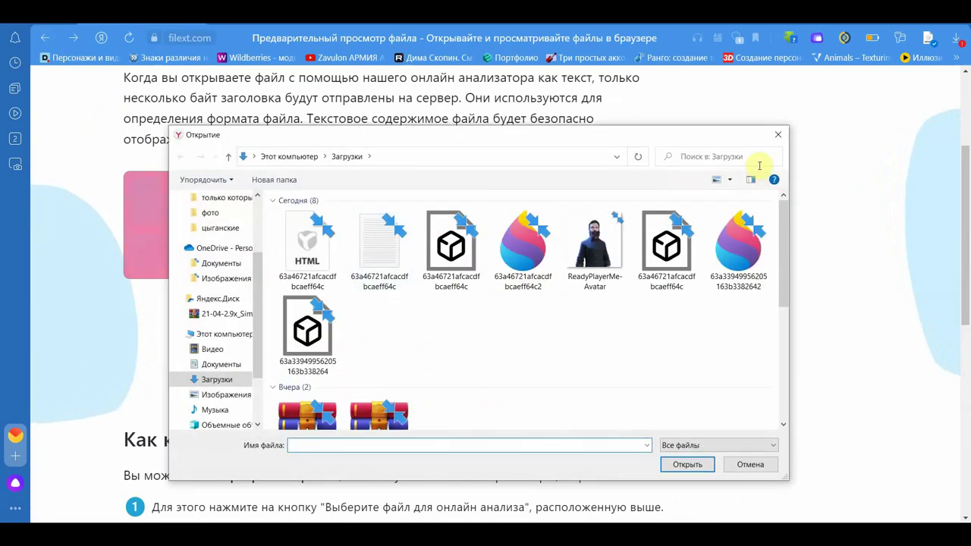
click(773, 140)
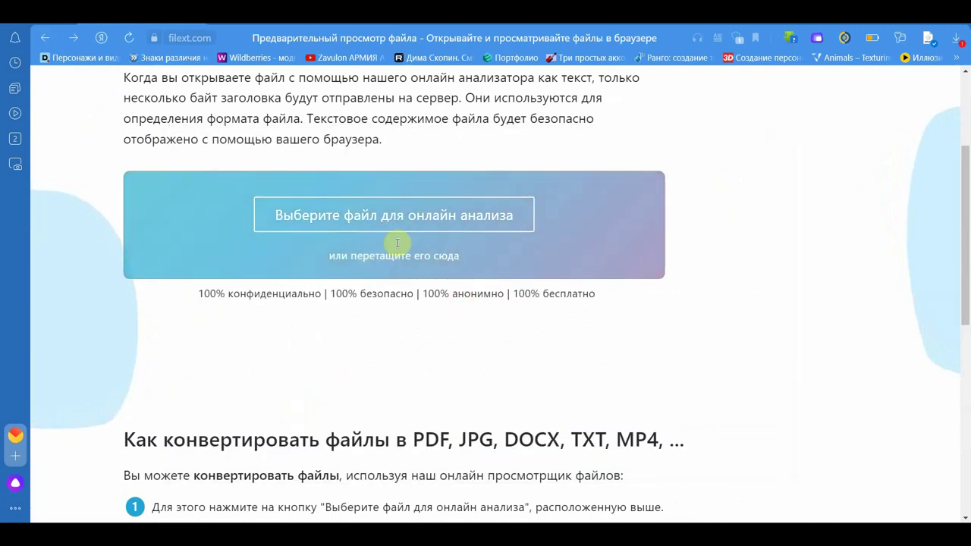
click(402, 218)
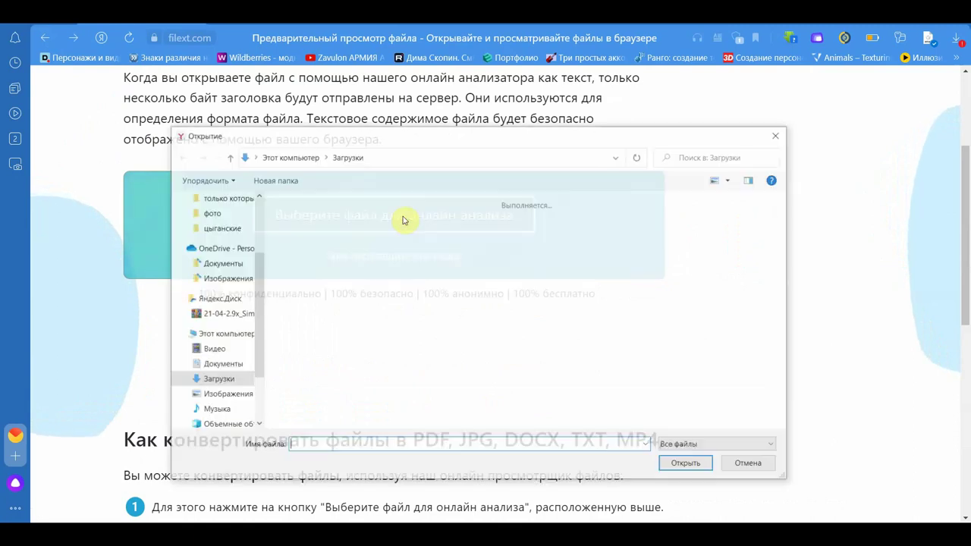
click(453, 256)
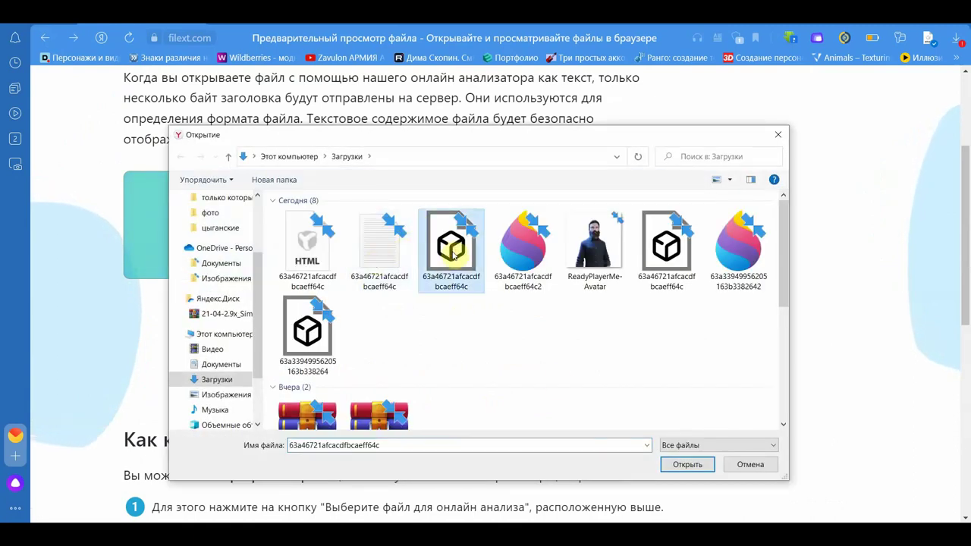
click(675, 259)
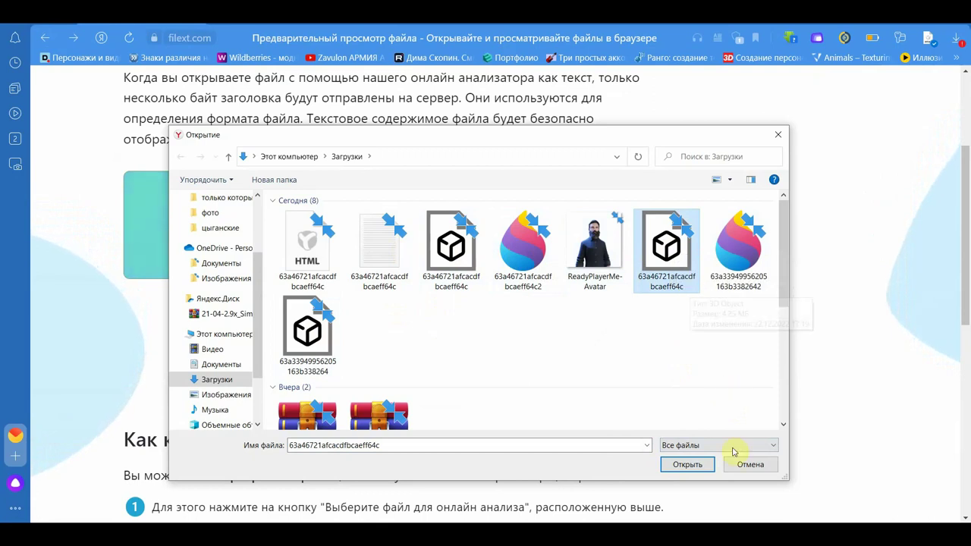
click(687, 465)
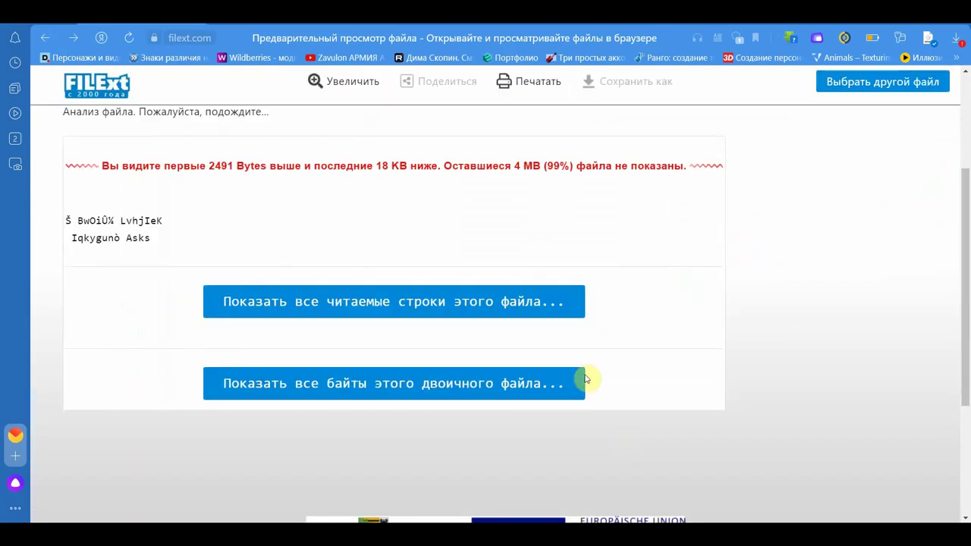
Step: Request all bytes of the GLB file and dismiss the registration popup
click(436, 389)
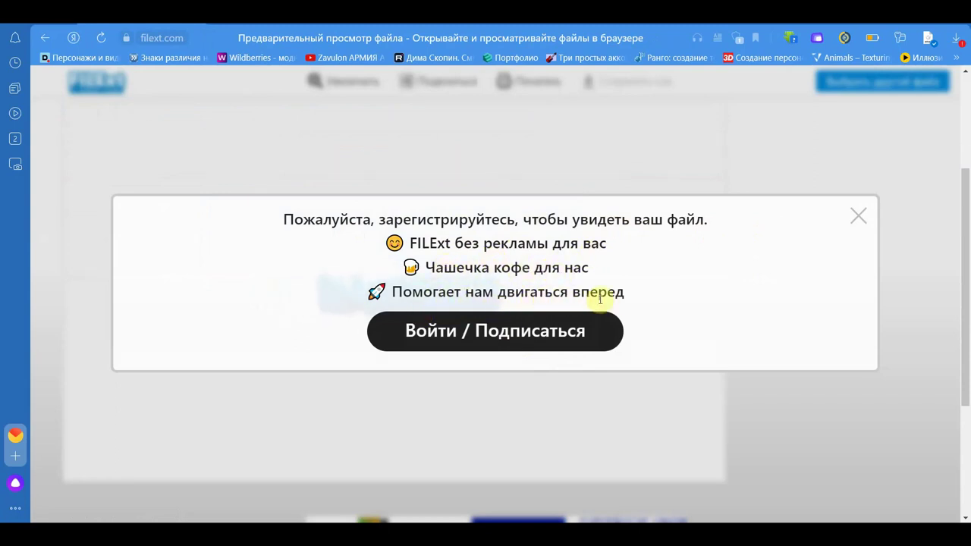
click(858, 216)
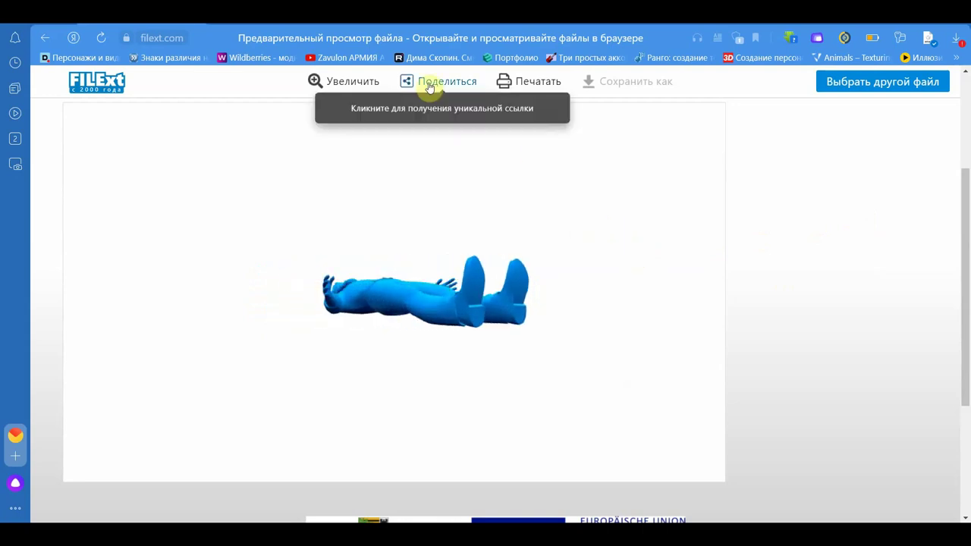
mouse_move(628, 81)
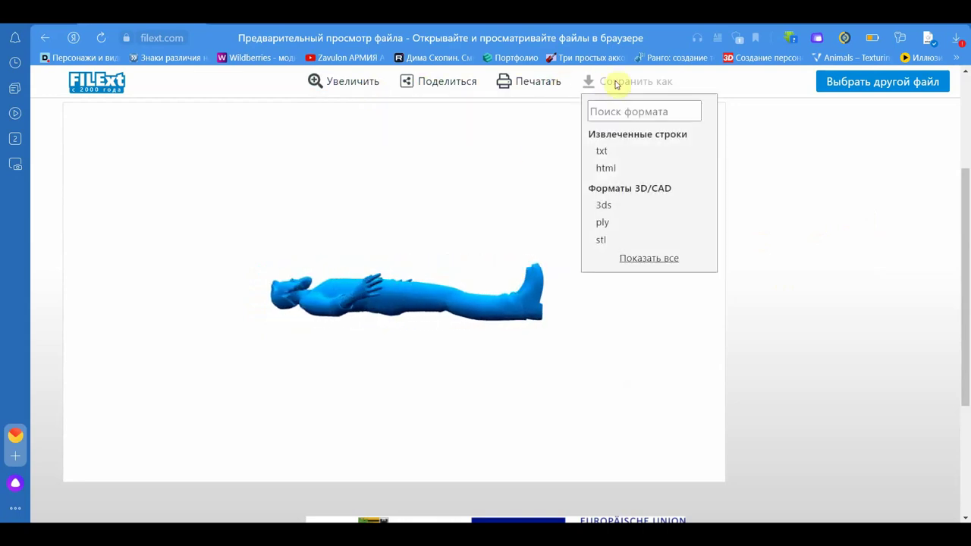
Step: Expand the full list of save formats, then collapse it back to the popular ones
click(650, 258)
scroll(654, 364, down, 1)
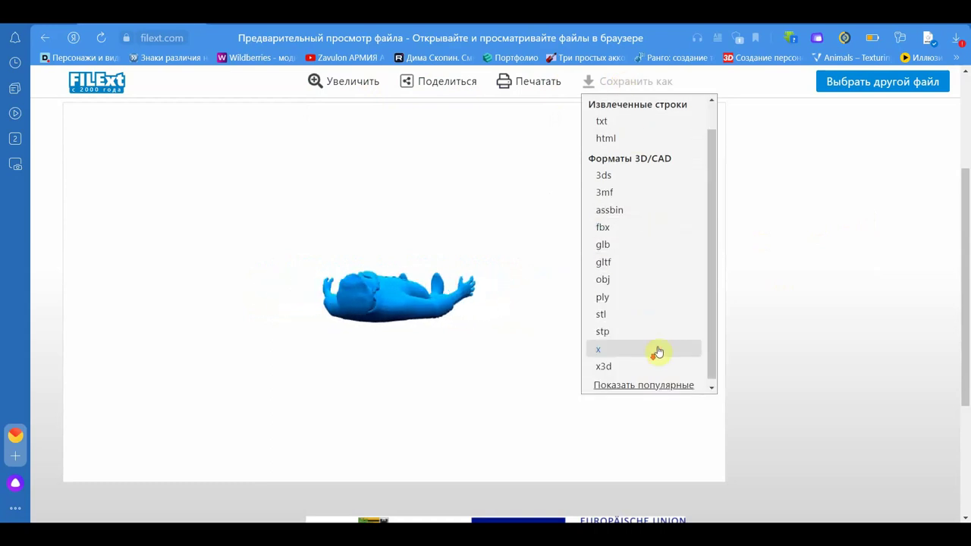
scroll(670, 364, down, 3)
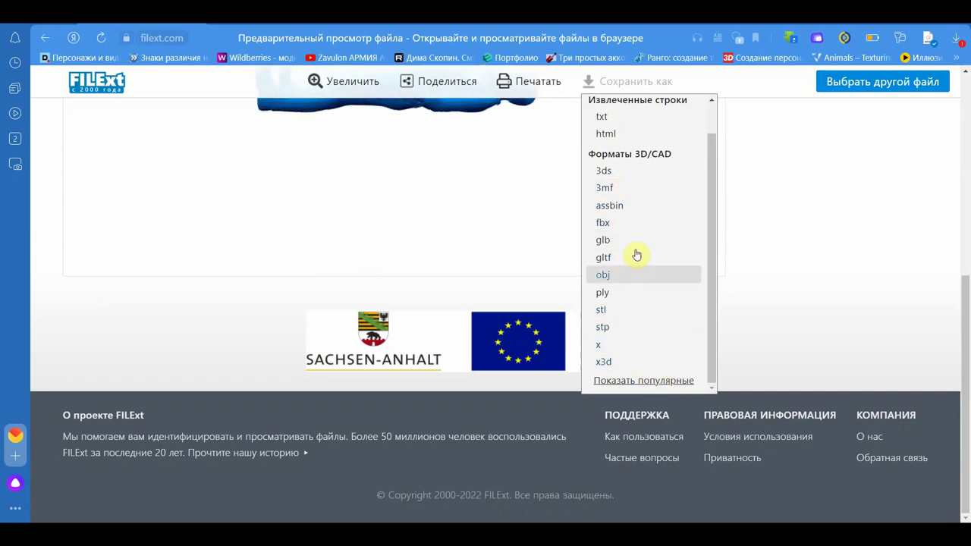
click(660, 381)
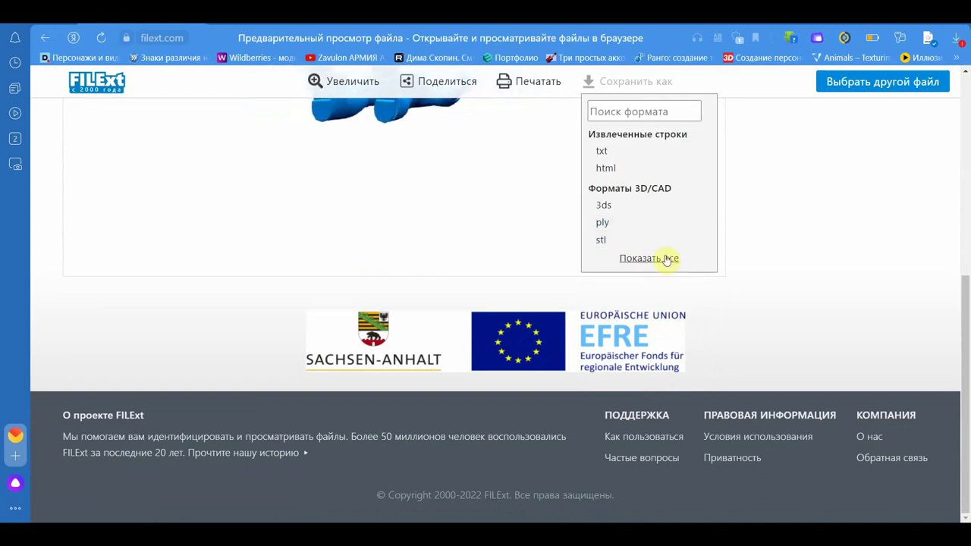
Step: Rotate the avatar preview upright, then close Blender's splash screen
scroll(767, 231, up, 2)
scroll(763, 265, up, 2)
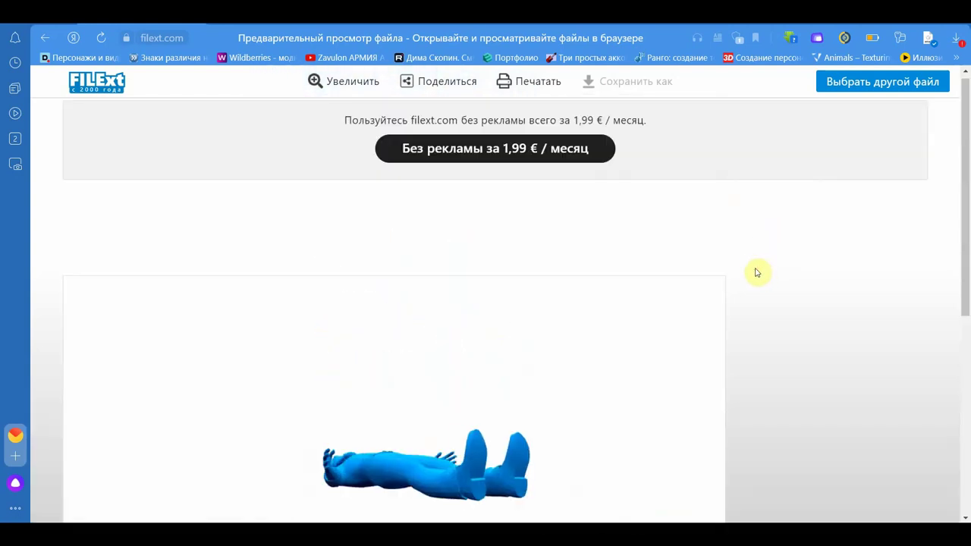
scroll(749, 275, up, 1)
scroll(747, 278, down, 1)
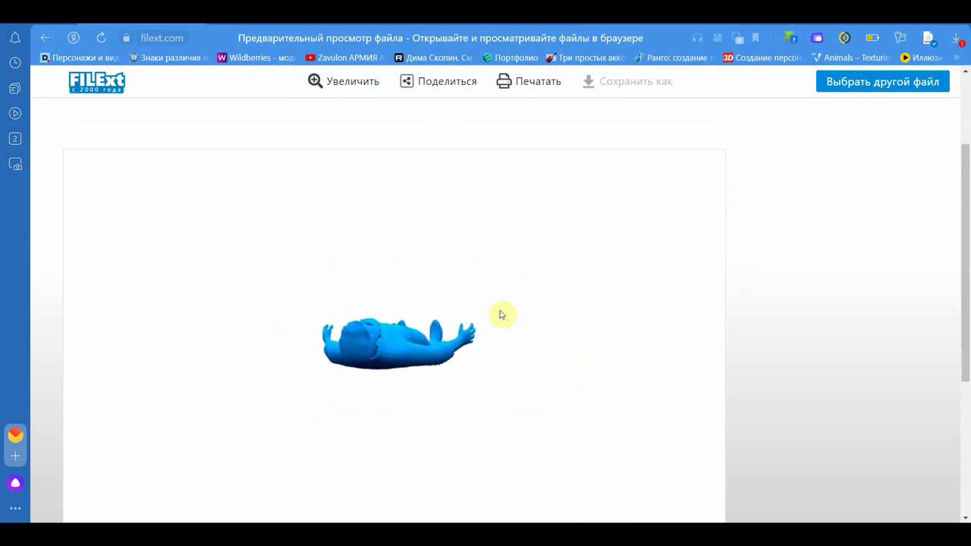
mouse_move(514, 353)
mouse_down()
mouse_move(512, 230)
mouse_move(534, 316)
mouse_move(592, 403)
mouse_up()
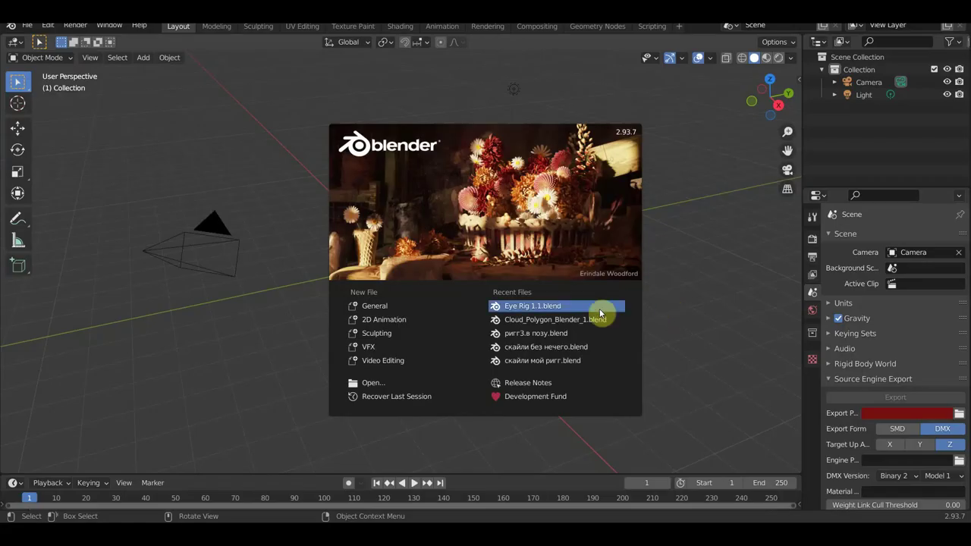
click(652, 315)
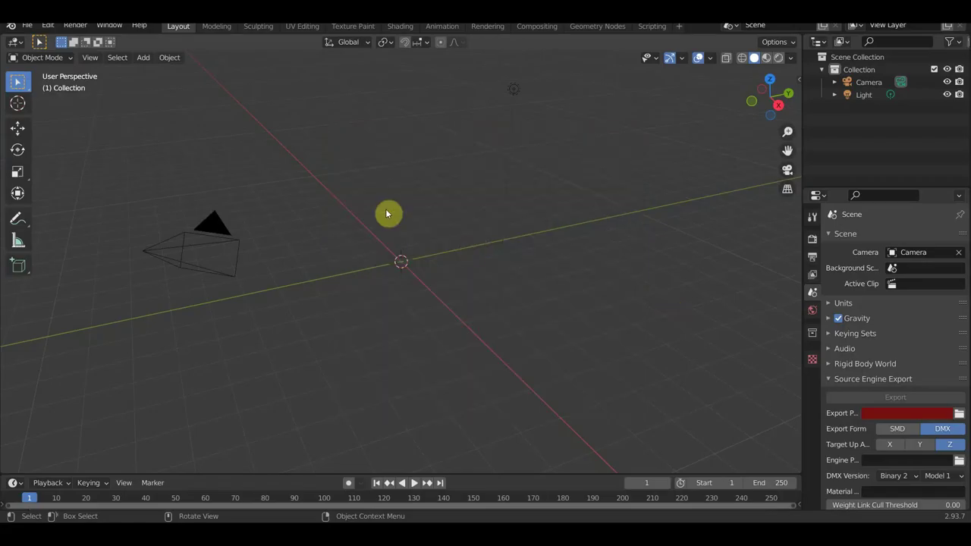
Step: Hide the default light and camera, then import the avatar FBX from Downloads
click(947, 94)
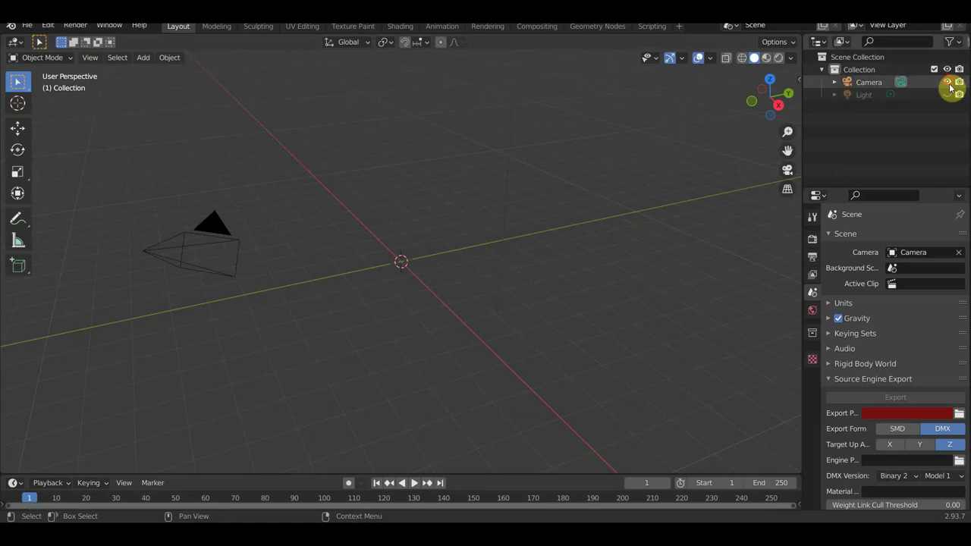
click(947, 82)
click(27, 25)
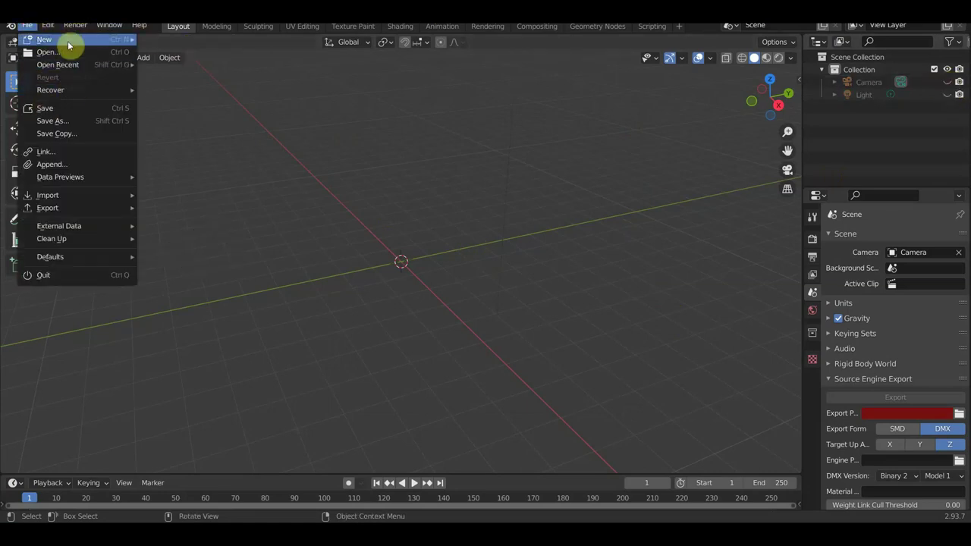
mouse_move(48, 195)
click(203, 270)
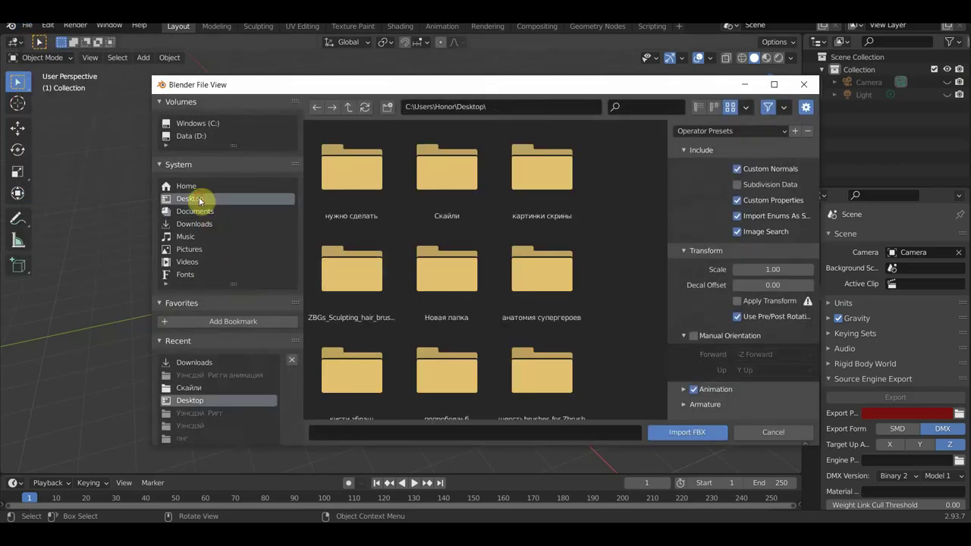
click(209, 226)
click(455, 202)
click(686, 431)
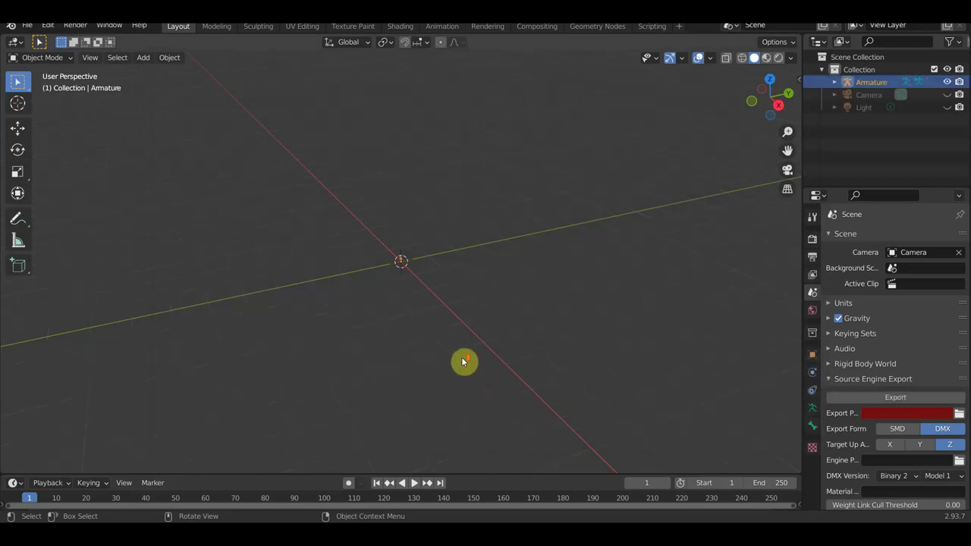
Step: Change the viewport shading and frame the whole avatar in front view (Numpad 1), zoomed out
middle_drag(464, 362, 574, 331)
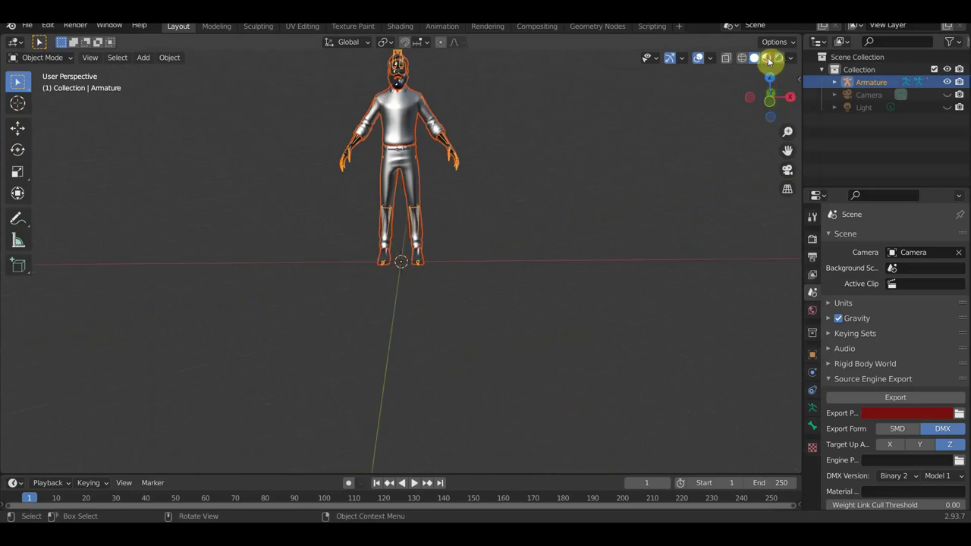
key(z)
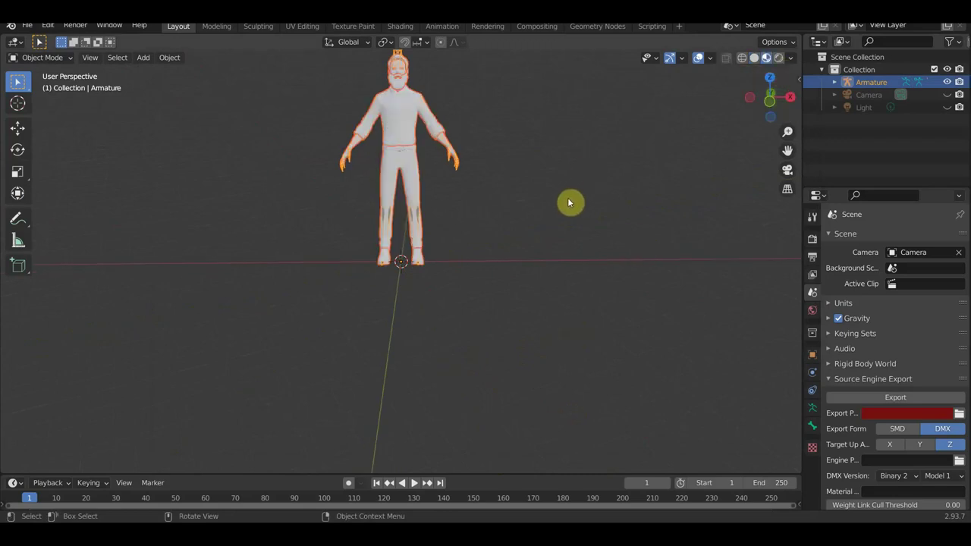
key(KP_1)
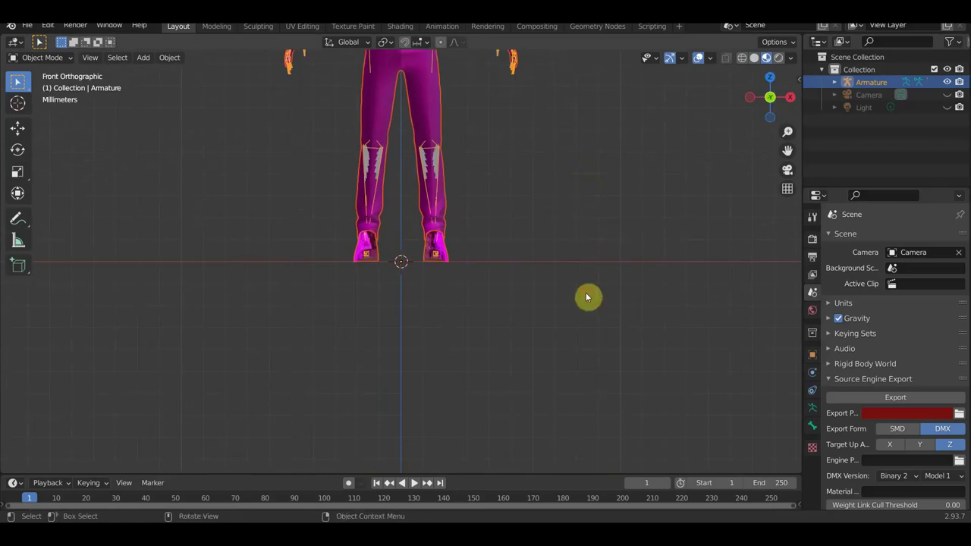
shift+middle_drag(602, 279, 598, 382)
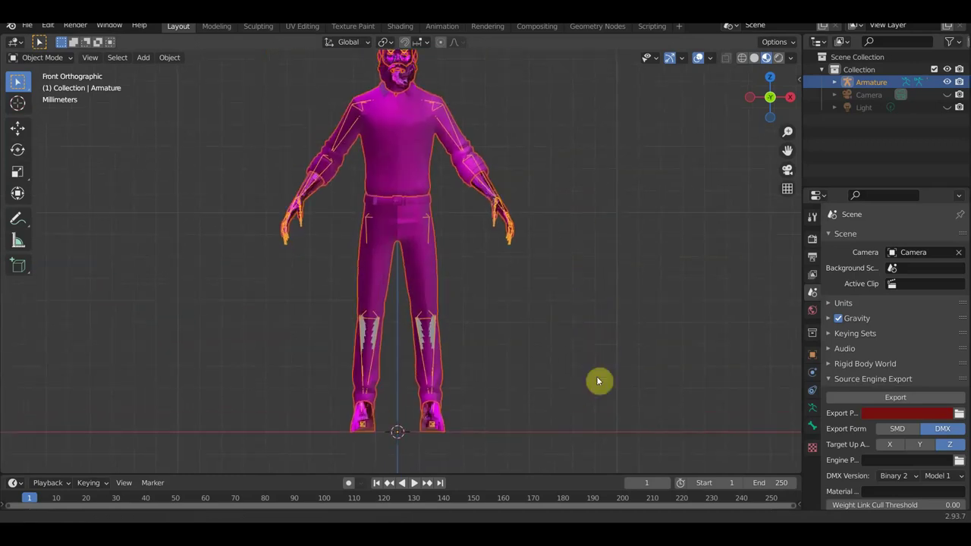
scroll(598, 382, down, 1)
scroll(603, 414, down, 1)
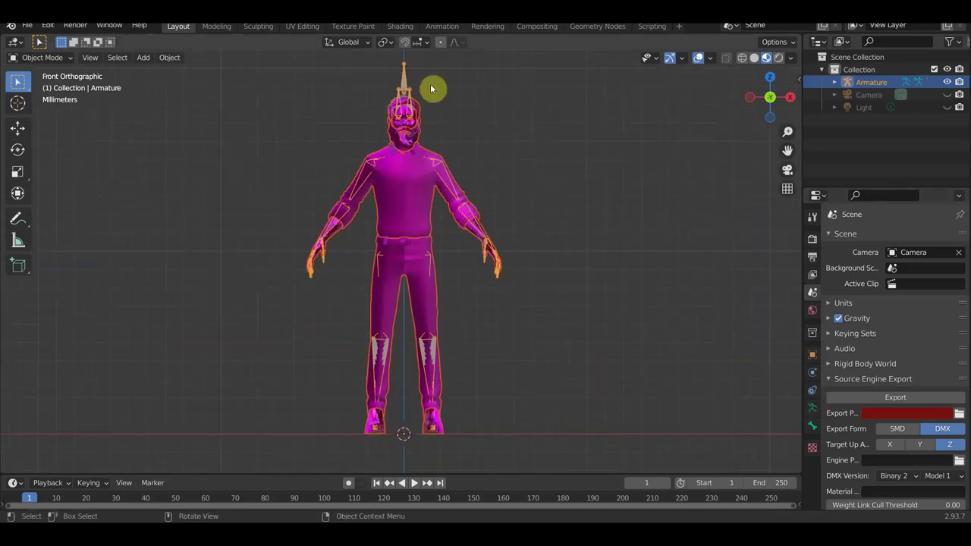
Step: Enable In Front in the armature's Viewport Display so the bones show through the body
click(402, 81)
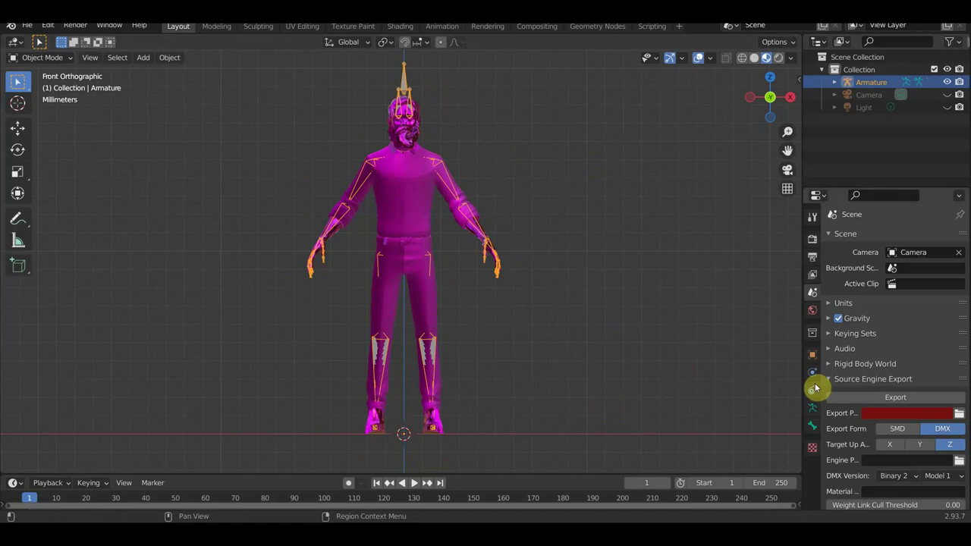
click(813, 427)
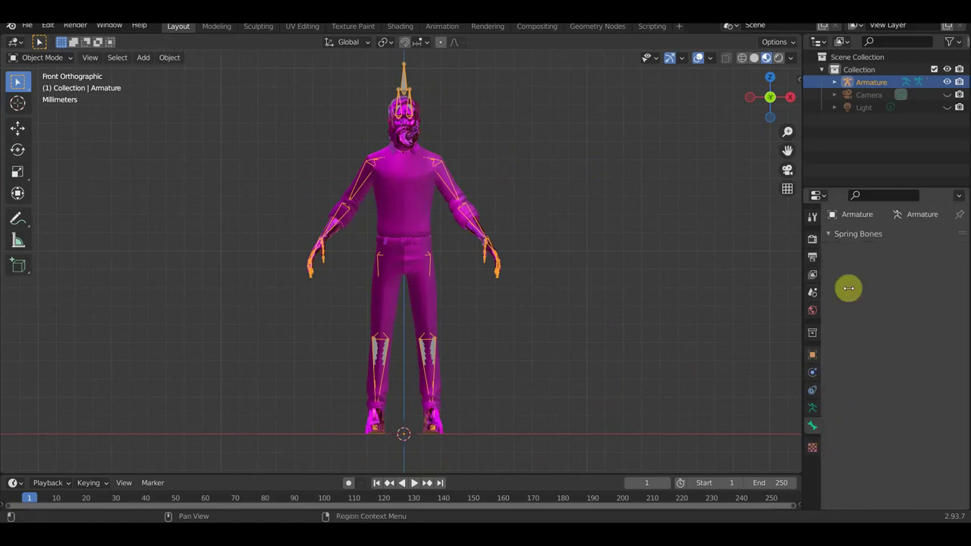
click(814, 407)
click(882, 412)
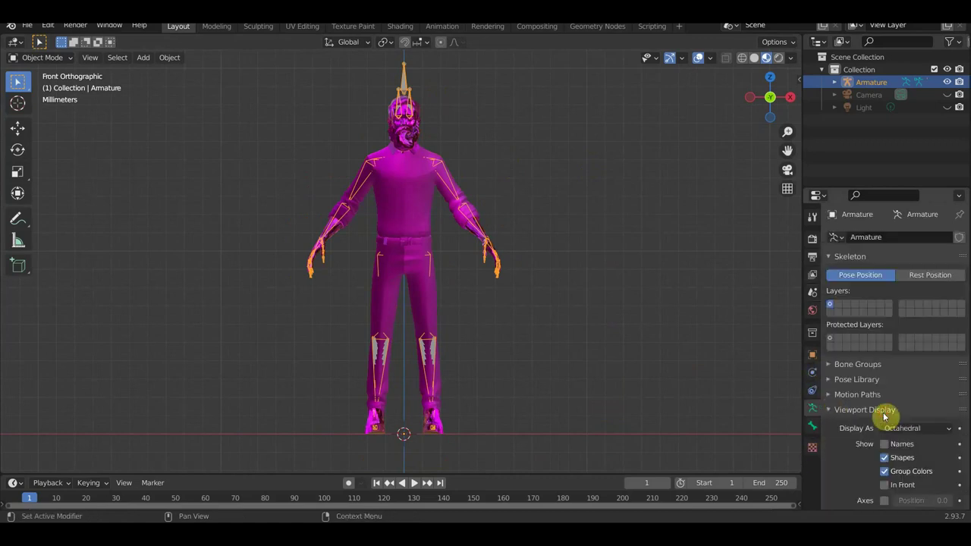
click(885, 486)
scroll(681, 357, up, 1)
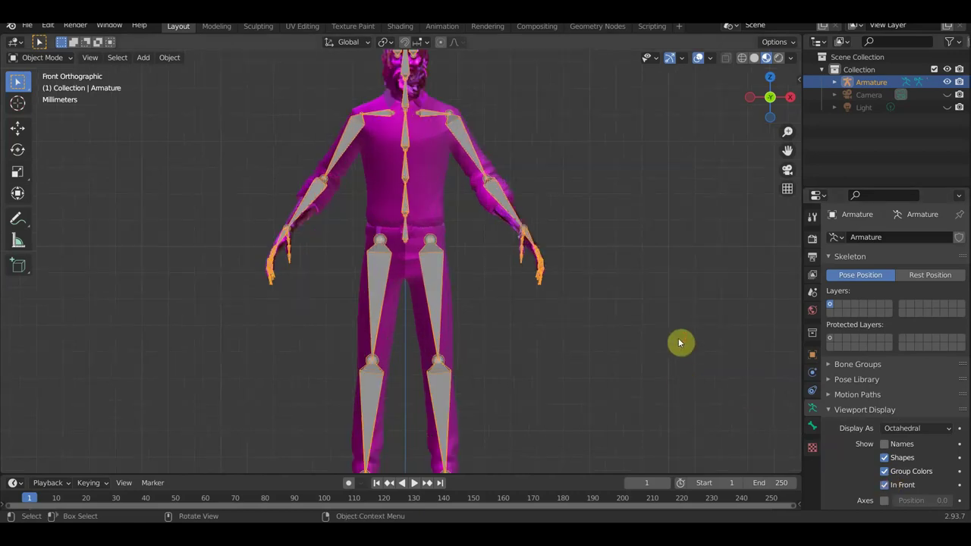
scroll(680, 341, up, 3)
Step: Orbit to a perspective angle and open the N sidebar with the armature's transform values
drag(690, 343, 657, 375)
mouse_move(657, 375)
middle_down()
mouse_move(592, 369)
mouse_move(685, 361)
middle_up()
scroll(654, 372, down, 5)
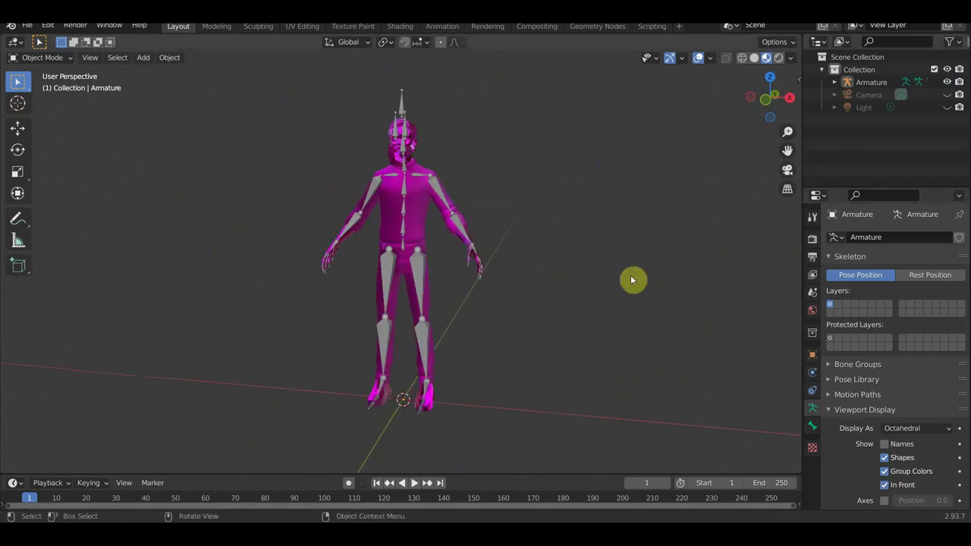
key(n)
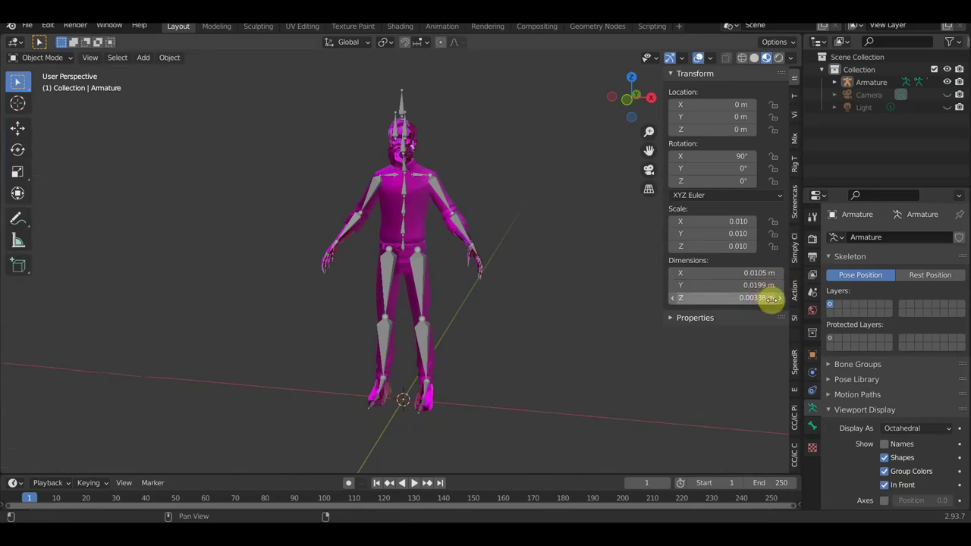
Step: Select the armature, re-center the character, close the transform sidebar and go to the Shading workspace
scroll(521, 348, down, 4)
scroll(517, 363, down, 3)
scroll(518, 386, down, 1)
click(401, 258)
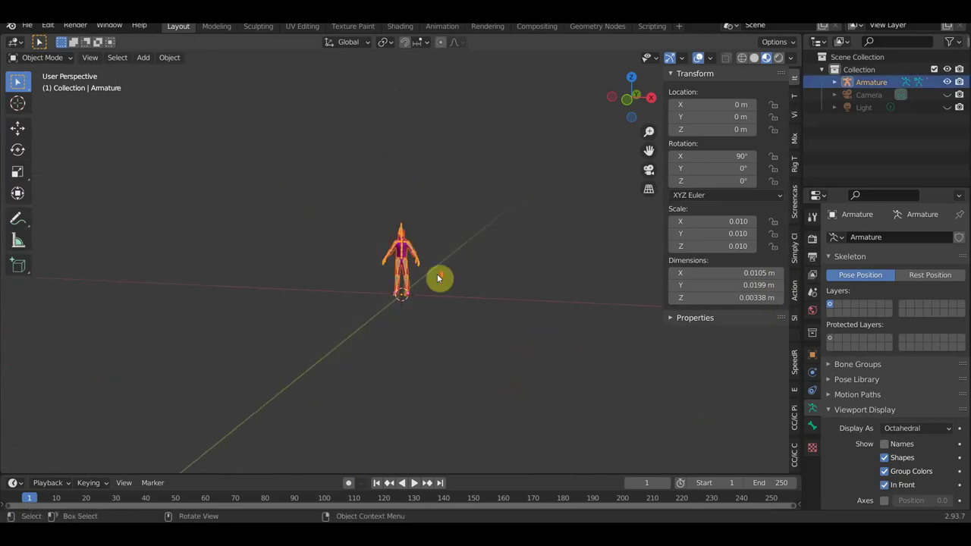
scroll(437, 274, up, 10)
scroll(455, 258, up, 2)
scroll(484, 245, down, 2)
scroll(478, 239, down, 1)
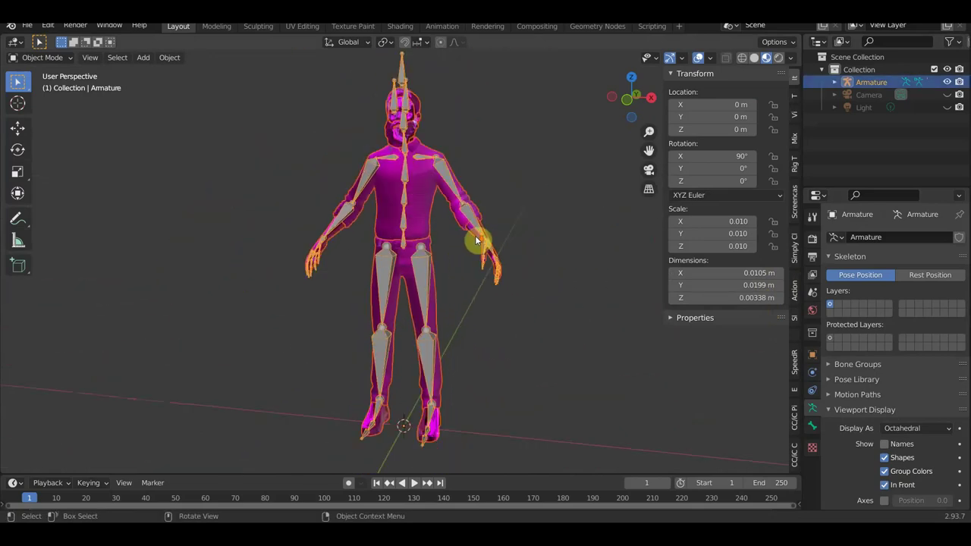
shift+middle_drag(476, 240, 466, 314)
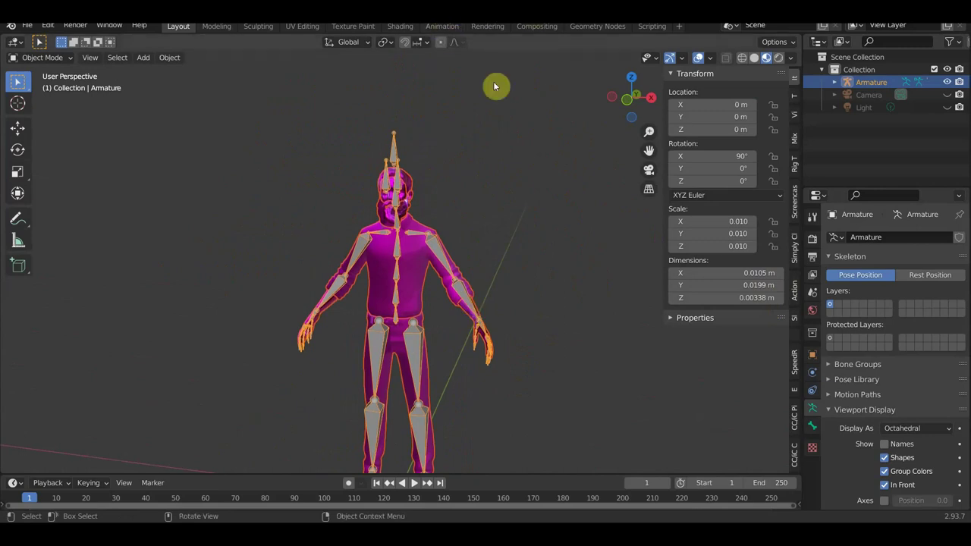
key(n)
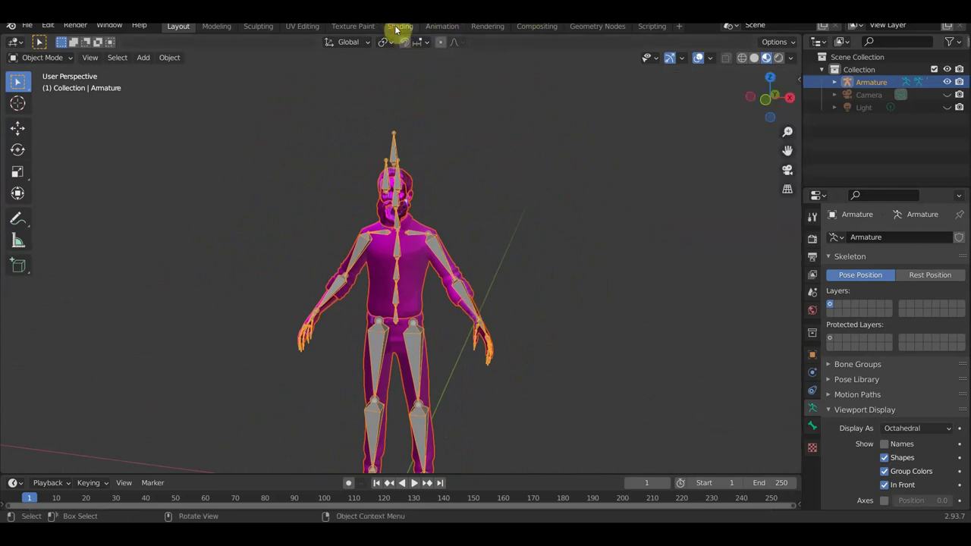
click(400, 25)
Step: Make the character body active and bring its Image Texture node into view in the shader editor
mouse_move(496, 256)
shift+right_down()
mouse_move(558, 134)
mouse_move(501, 191)
shift+right_up()
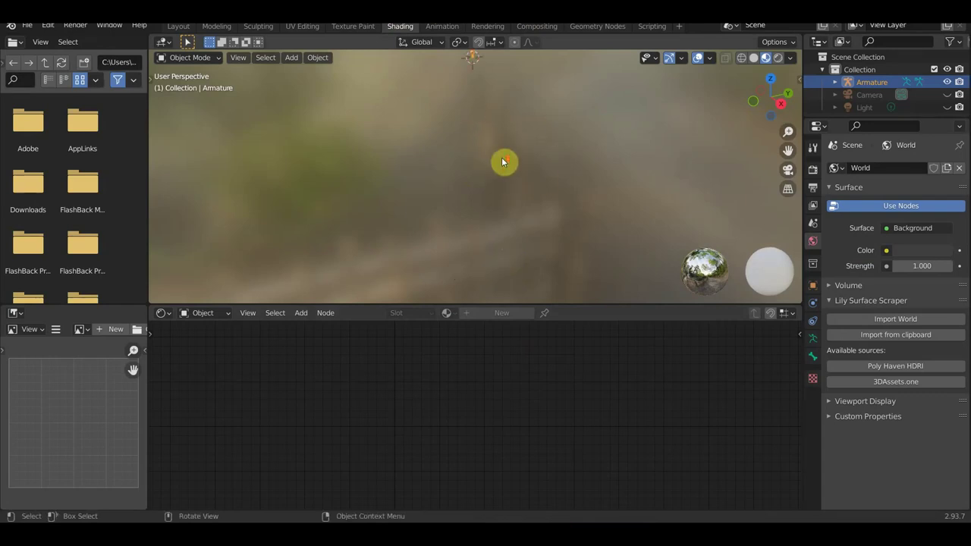
click(471, 158)
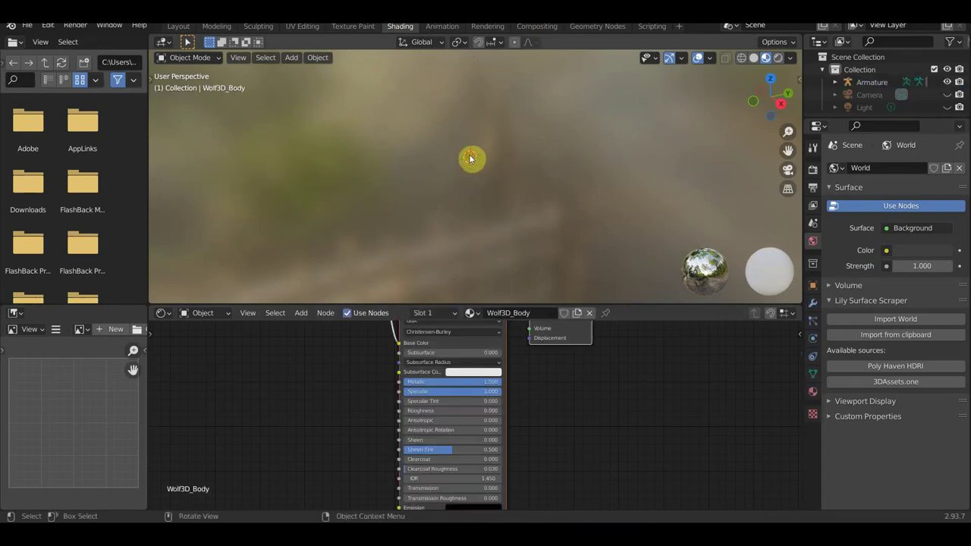
scroll(551, 396, down, 4)
mouse_move(565, 399)
middle_down()
mouse_move(622, 421)
mouse_move(605, 432)
middle_up()
scroll(498, 408, up, 2)
scroll(498, 407, up, 2)
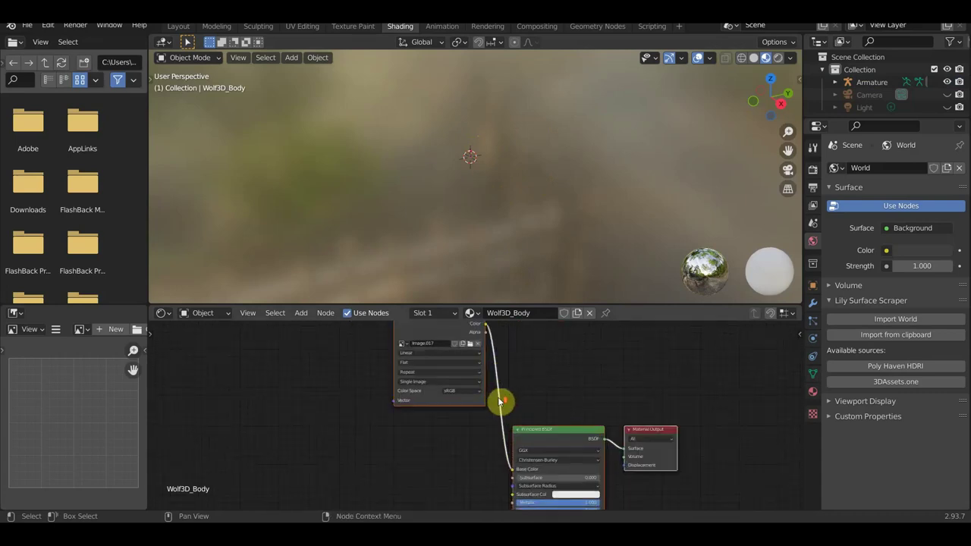
scroll(535, 403, up, 3)
middle_drag(536, 402, 535, 461)
scroll(541, 454, up, 2)
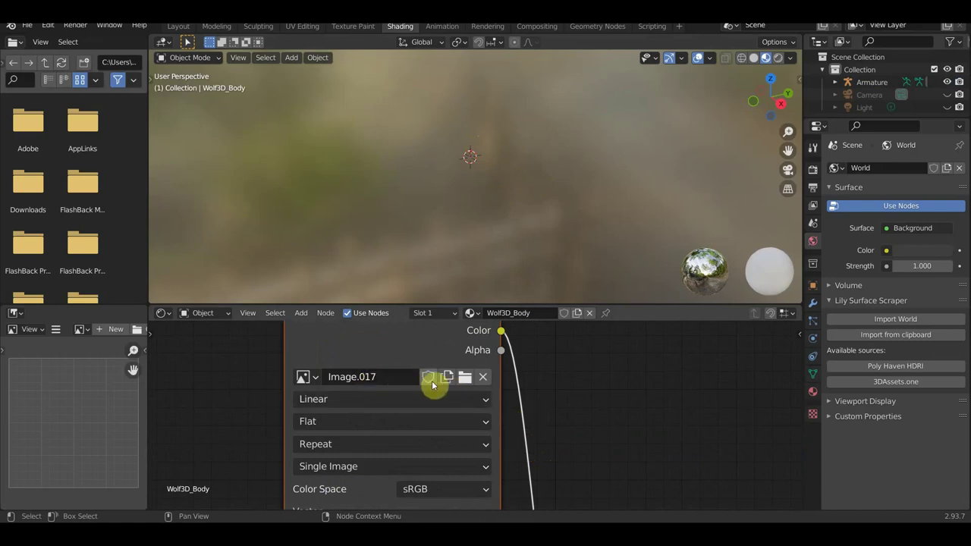
Step: Display Image.017 in the Image Editor from the loaded images list
click(81, 329)
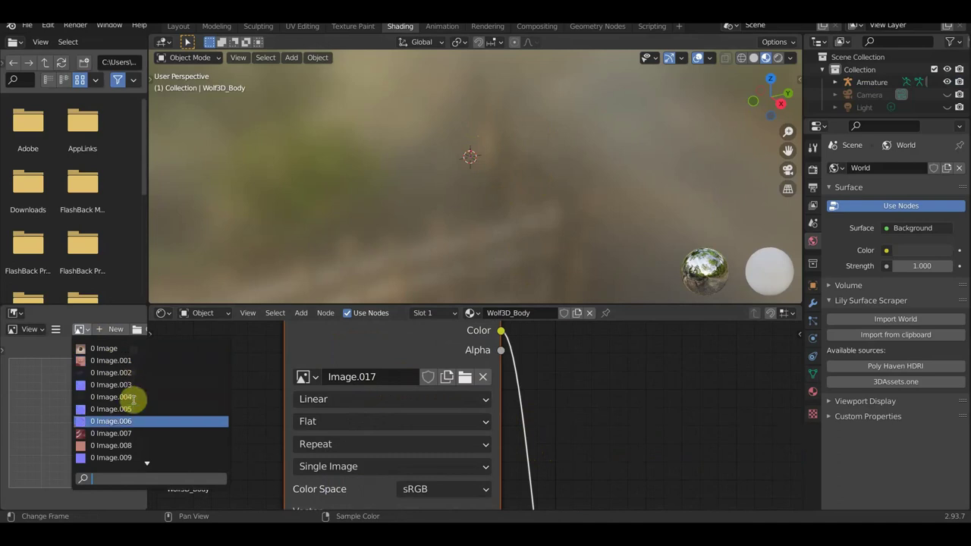
scroll(129, 432, down, 5)
scroll(129, 433, down, 2)
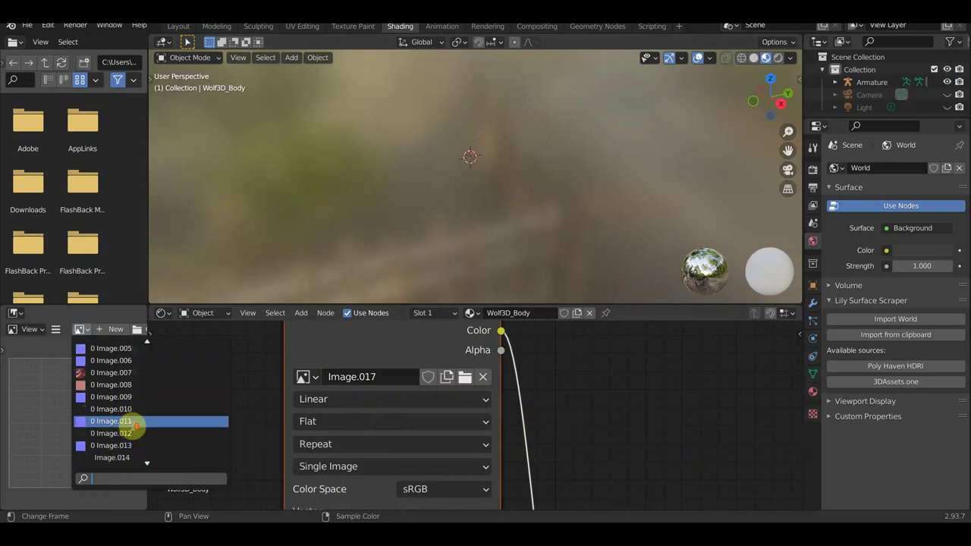
scroll(126, 448, down, 1)
scroll(123, 456, down, 2)
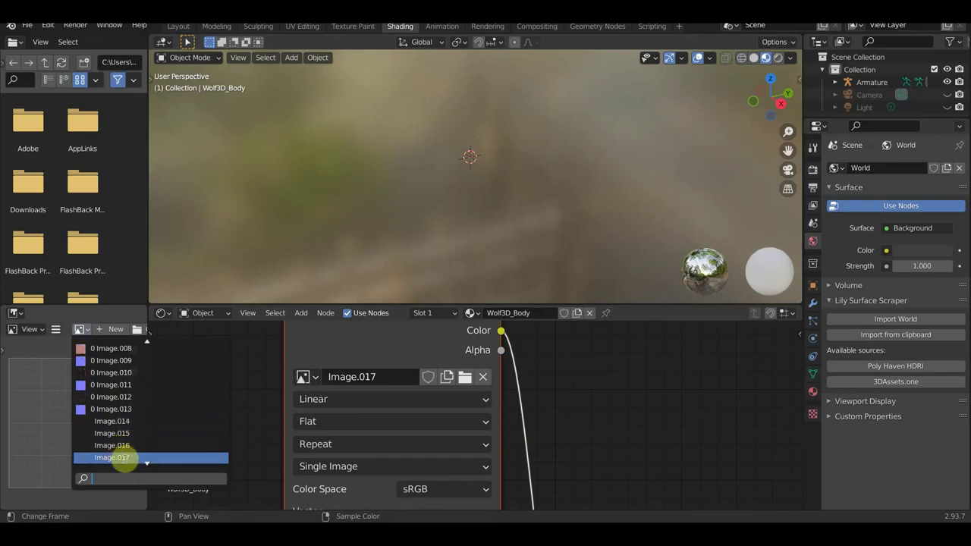
click(122, 458)
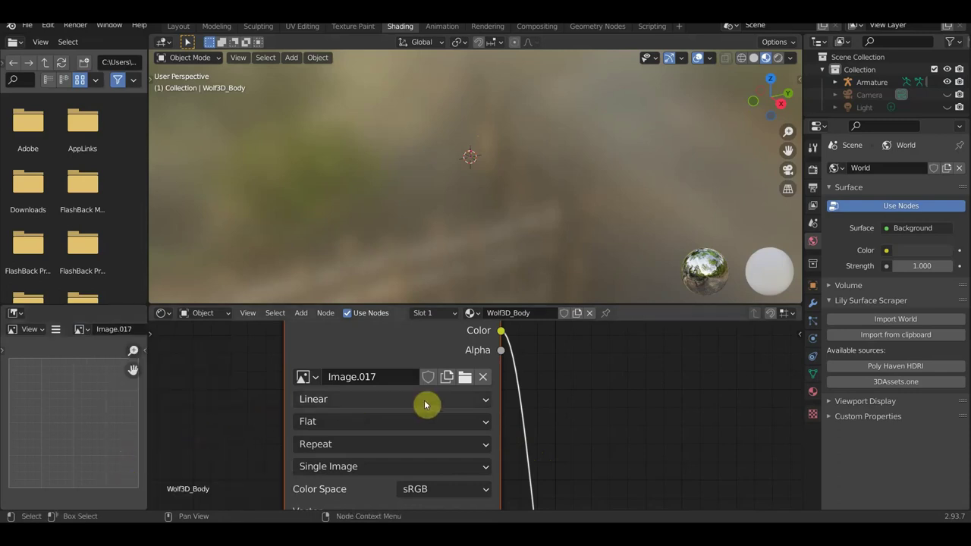
scroll(113, 422, down, 1)
scroll(113, 422, down, 2)
scroll(113, 422, up, 2)
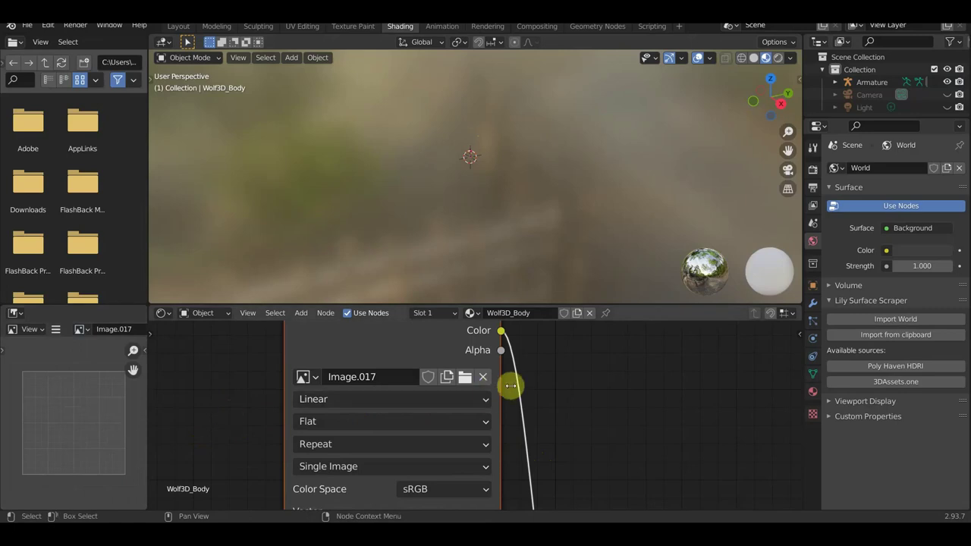
Step: Browse the дисней модели2 folder without loading anything, then view the Principled BSDF and output nodes
click(465, 378)
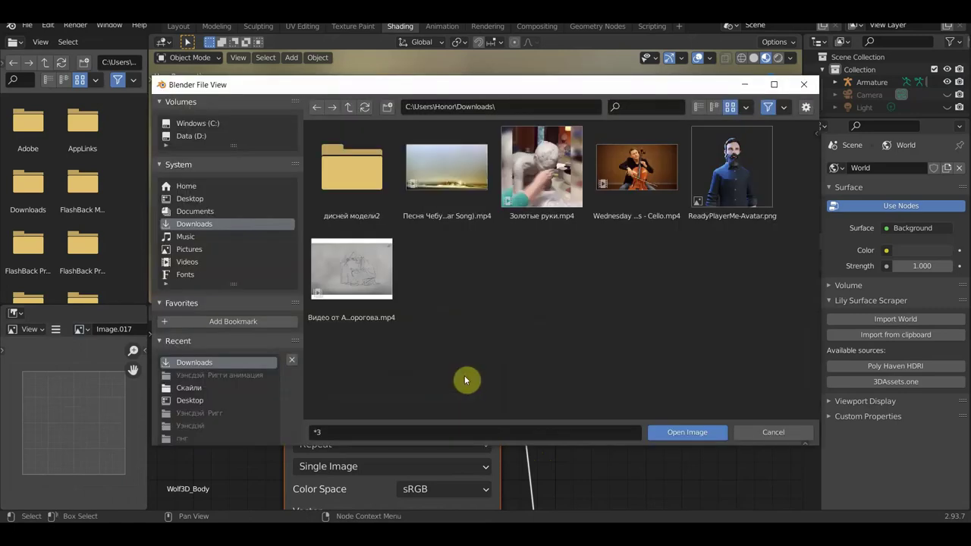
click(362, 173)
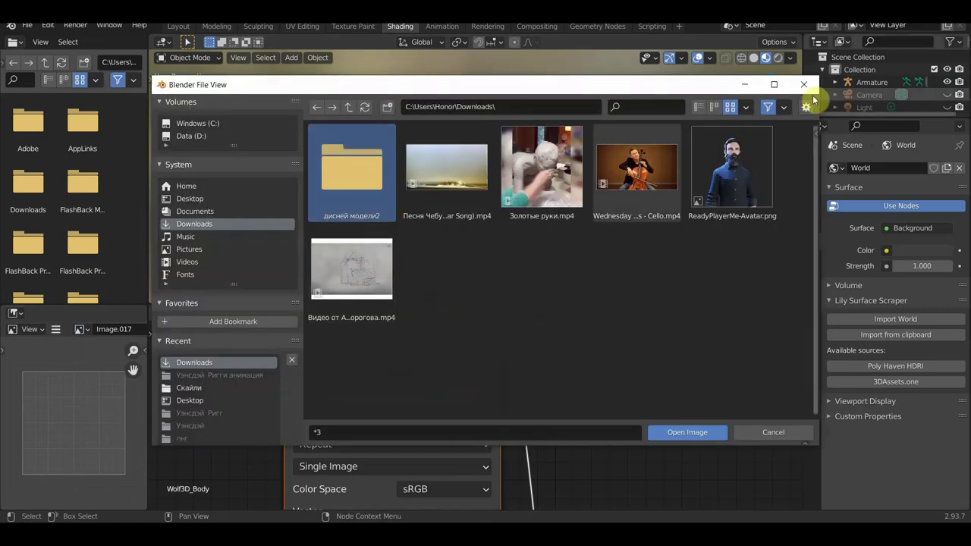
click(803, 84)
scroll(553, 361, down, 2)
scroll(559, 403, down, 2)
middle_drag(559, 414, 539, 308)
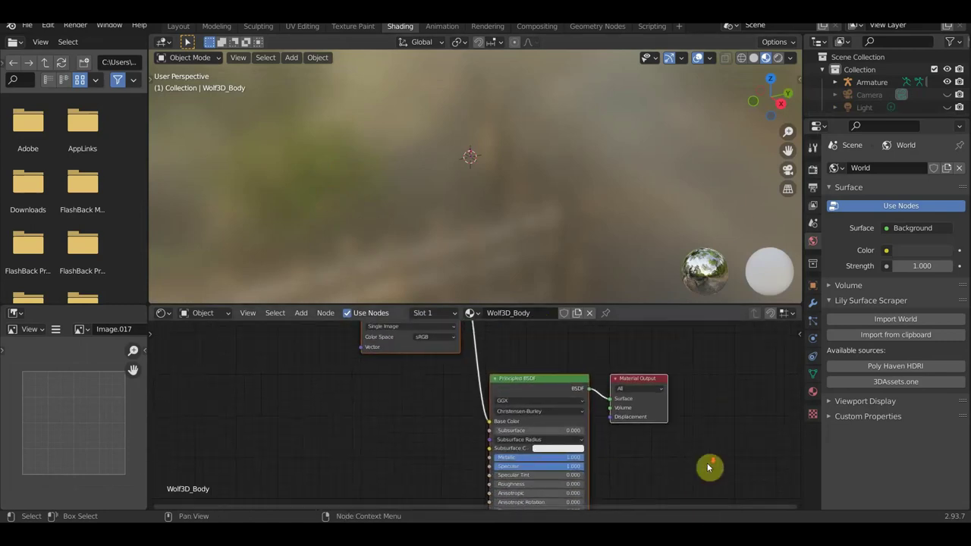
Step: Move the Image.017 texture node to a new spot in the Wolf3D_Body node layout
middle_drag(709, 468, 702, 364)
mouse_move(667, 485)
middle_down()
mouse_move(663, 412)
mouse_move(645, 390)
middle_up()
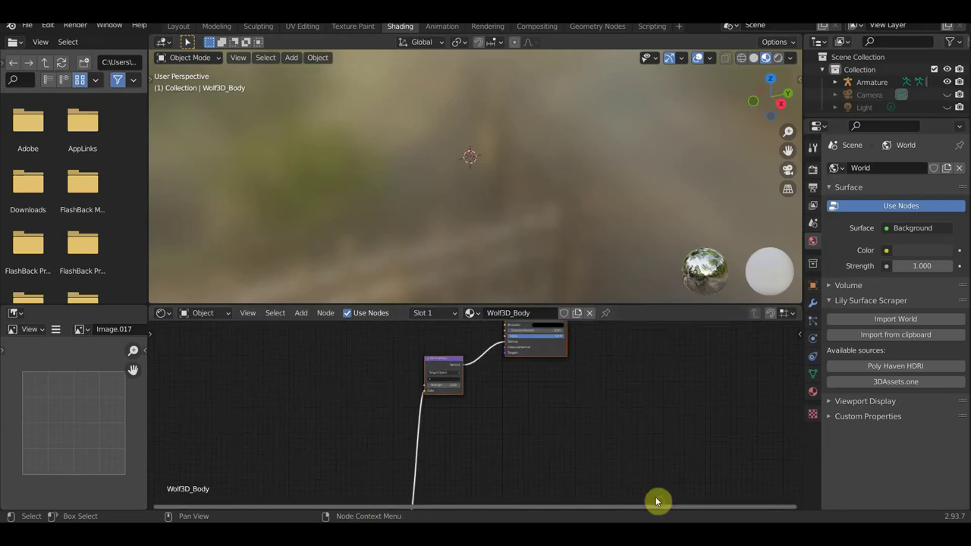
scroll(578, 453, down, 2)
drag(408, 490, 377, 357)
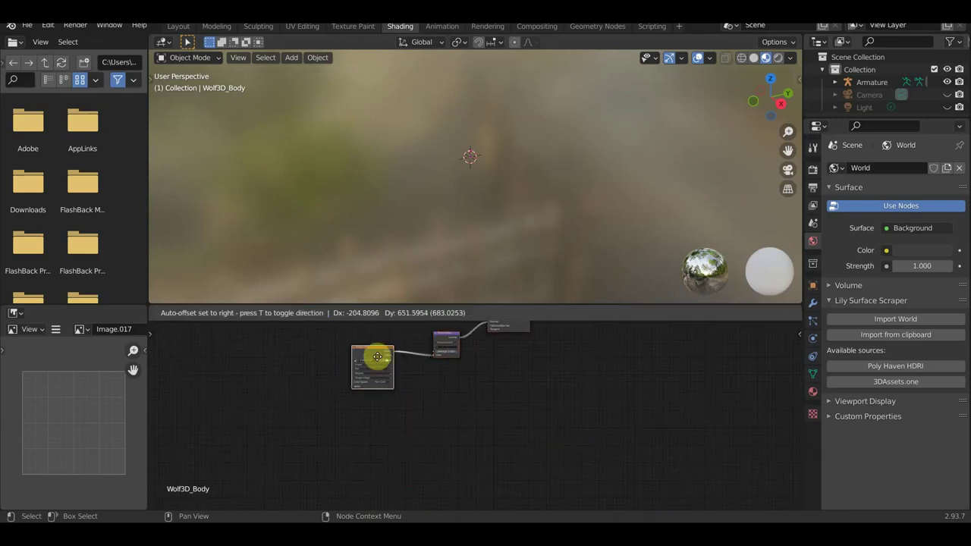
scroll(522, 388, up, 2)
mouse_move(551, 494)
middle_down()
mouse_move(553, 363)
mouse_move(539, 460)
middle_up()
Step: Check the loaded images list without changing the image, then orbit around the character
scroll(539, 461, up, 2)
scroll(496, 503, up, 2)
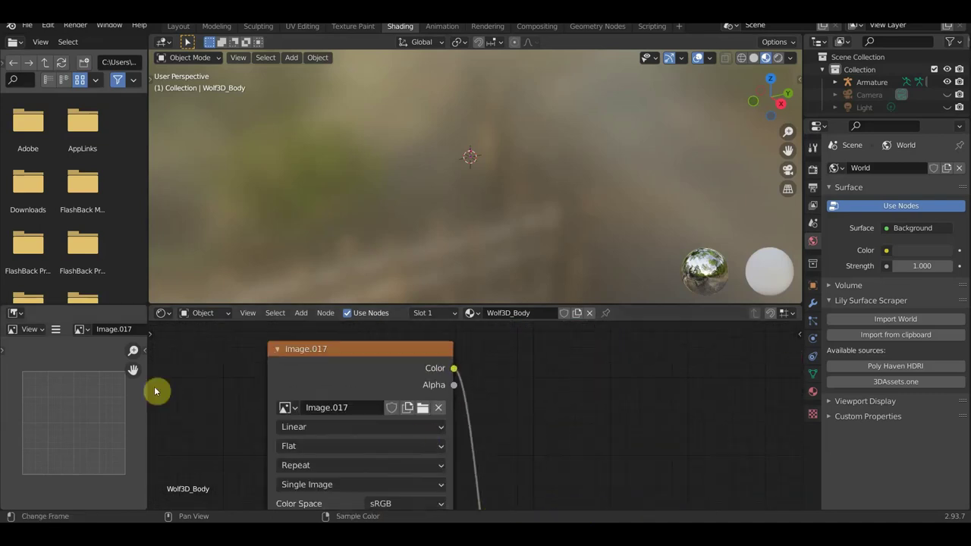
click(83, 330)
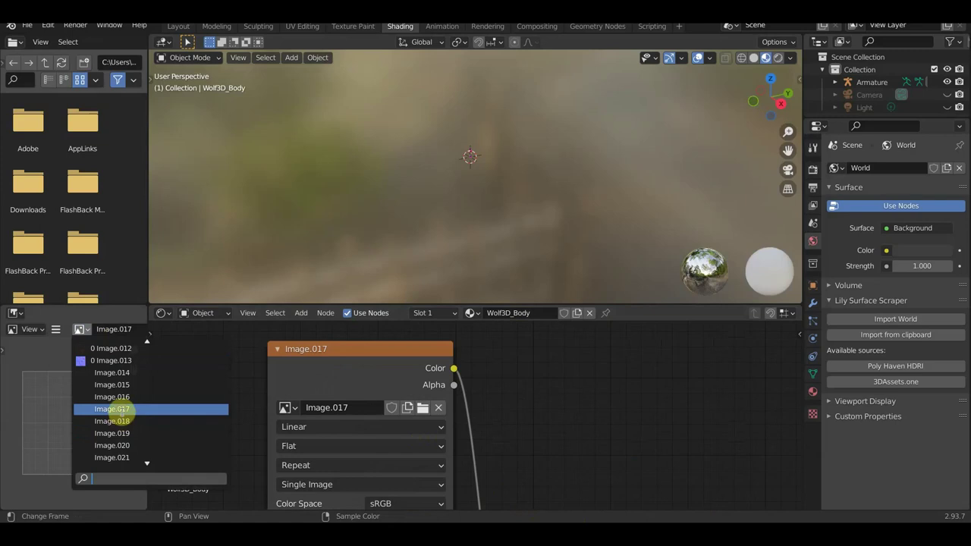
scroll(114, 406, up, 2)
scroll(114, 405, up, 1)
scroll(112, 410, up, 1)
scroll(112, 409, up, 4)
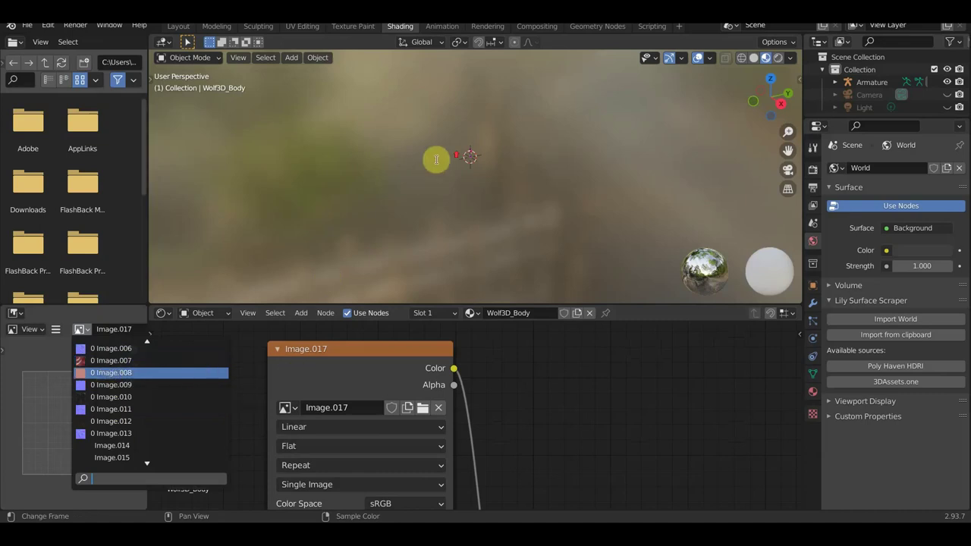
click(477, 179)
mouse_move(479, 193)
middle_down()
mouse_move(507, 170)
mouse_move(526, 119)
middle_up()
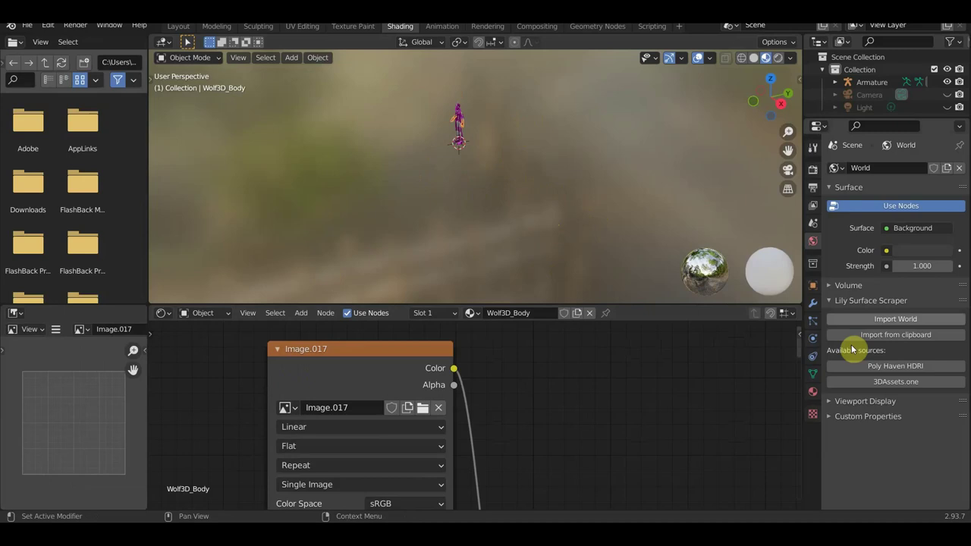
Step: Review the Wolf3D_Body Principled BSDF settings in Material Properties, then select the armature
click(814, 392)
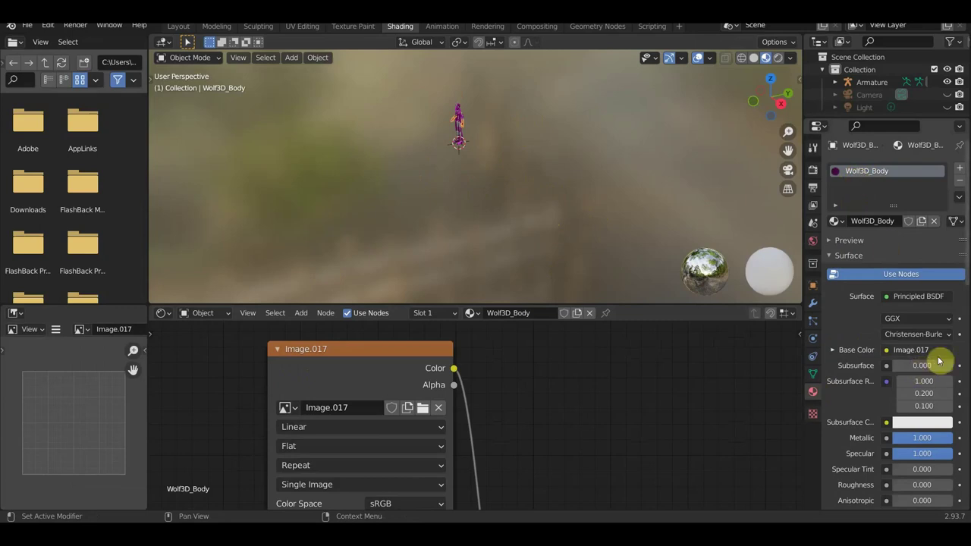
click(459, 113)
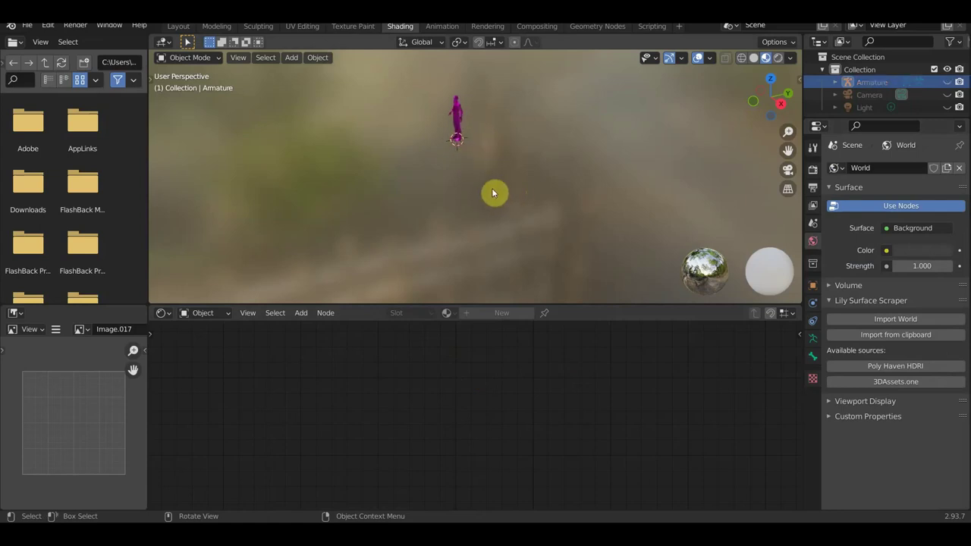
Step: In front view, set the armature's origin to the 3D cursor and scale it up
key(KP_1)
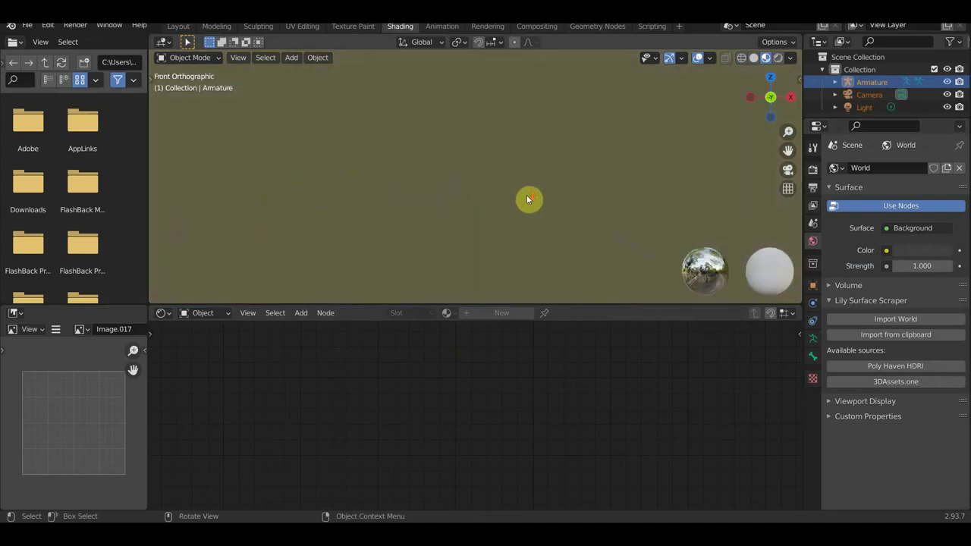
drag(480, 263, 324, 161)
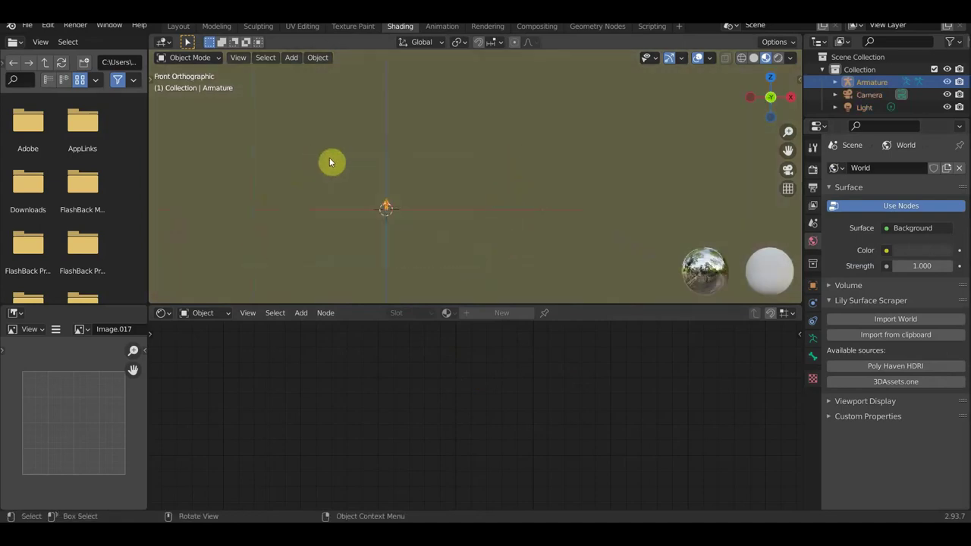
click(314, 60)
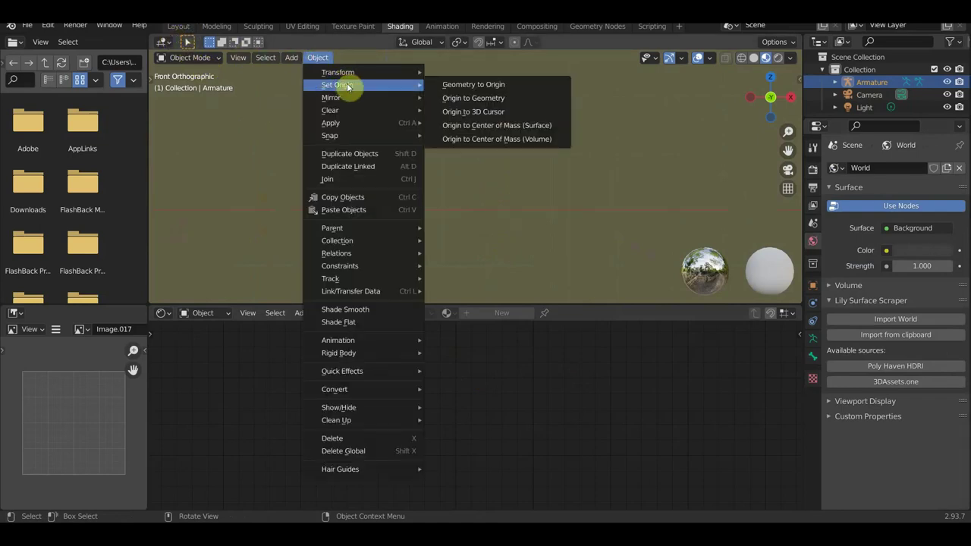
click(497, 114)
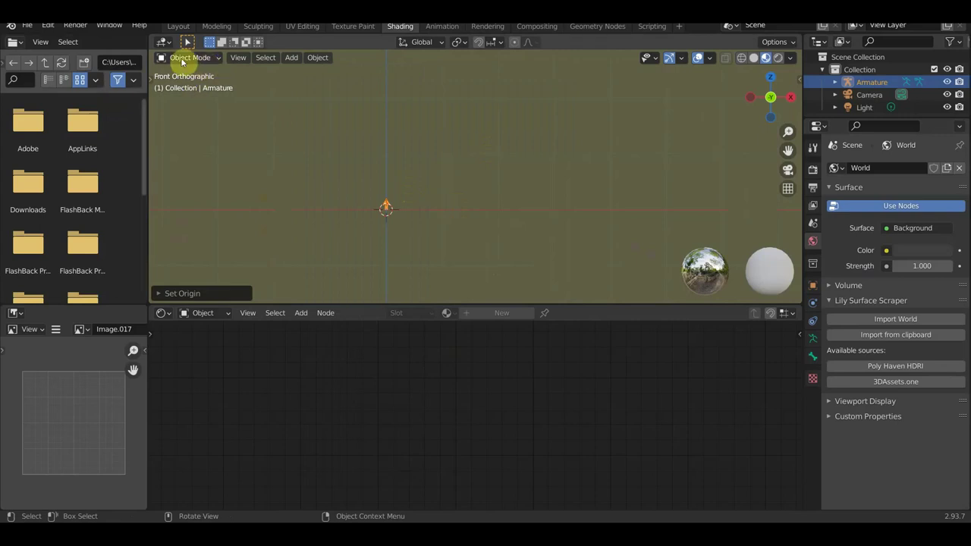
key(s)
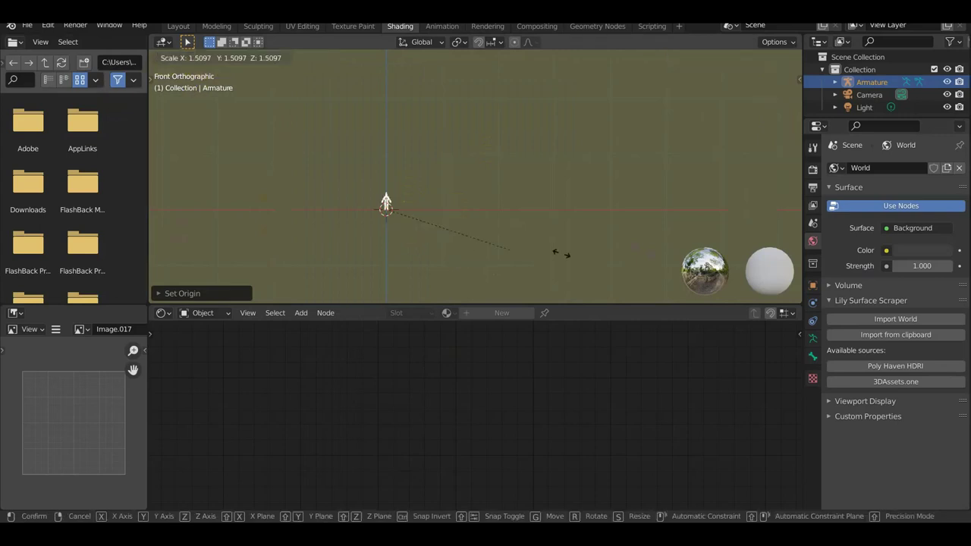
click(520, 243)
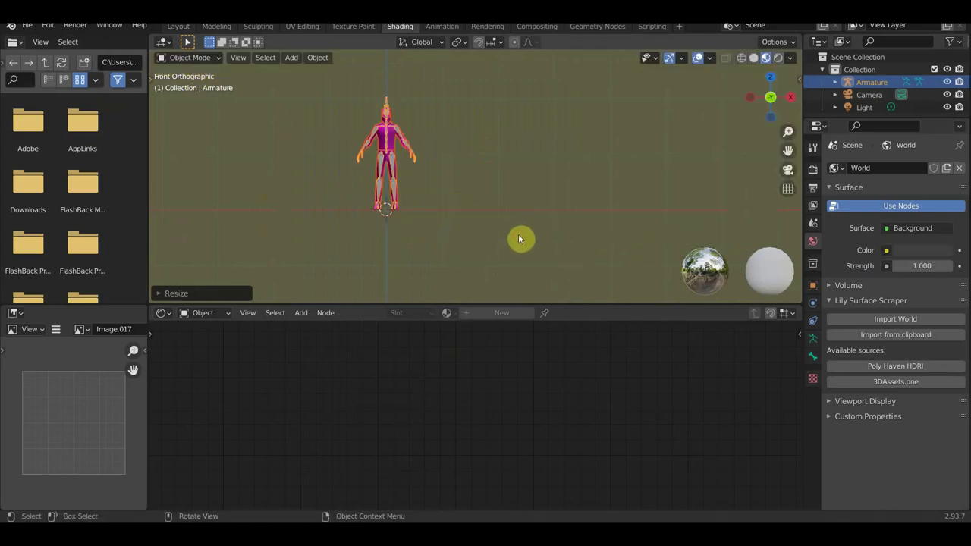
Step: Scale the armature up further and zoom in on the avatar
key(s)
click(196, 251)
scroll(379, 167, down, 2)
scroll(478, 182, up, 4)
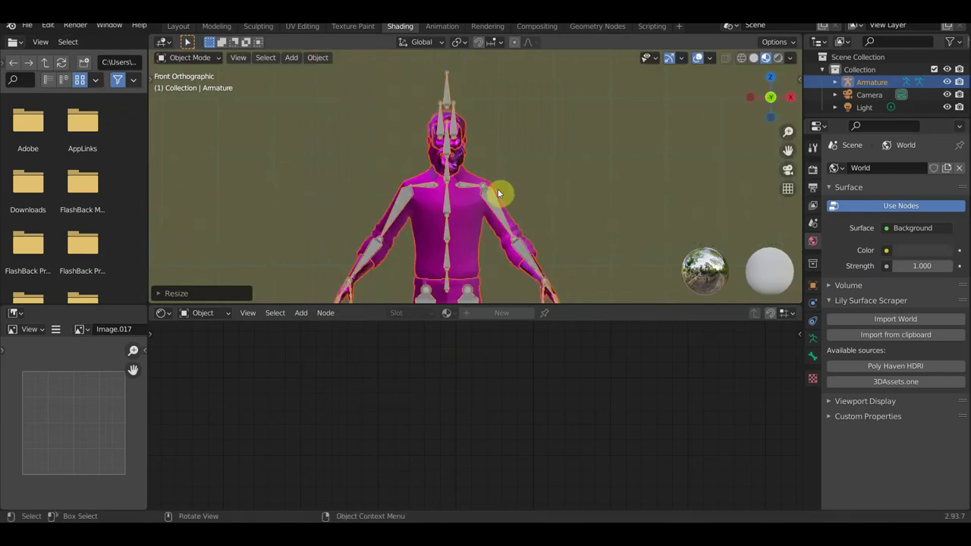
scroll(498, 190, up, 5)
Step: Select the beard mesh and view its Image Texture node, opening then cancelling the file browser
click(443, 131)
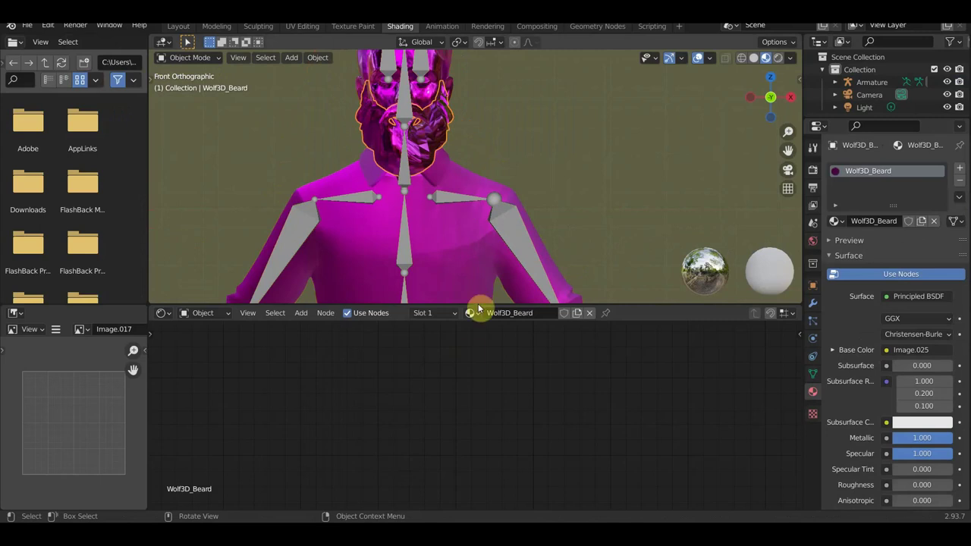
mouse_move(468, 341)
middle_down()
mouse_move(458, 438)
mouse_move(475, 460)
middle_up()
scroll(486, 442, up, 4)
scroll(493, 425, up, 1)
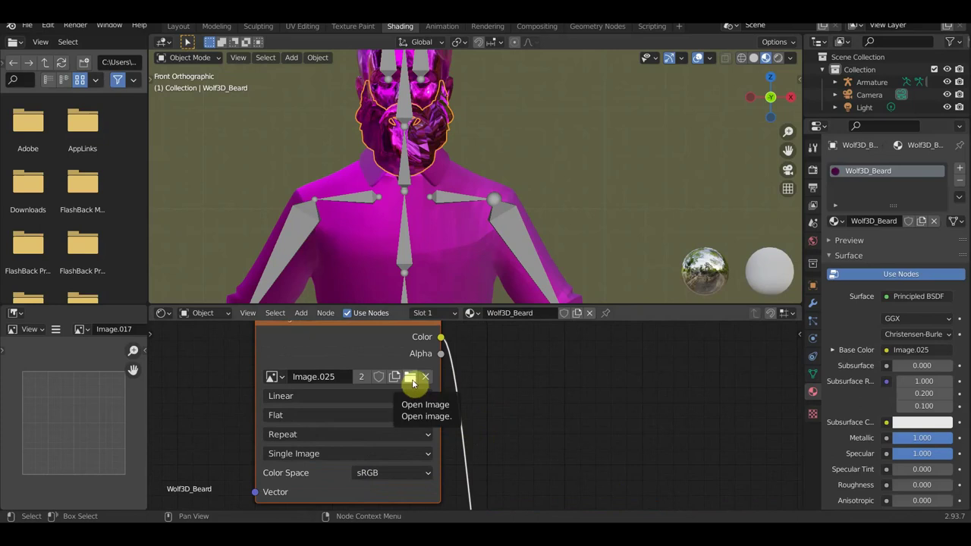
click(412, 377)
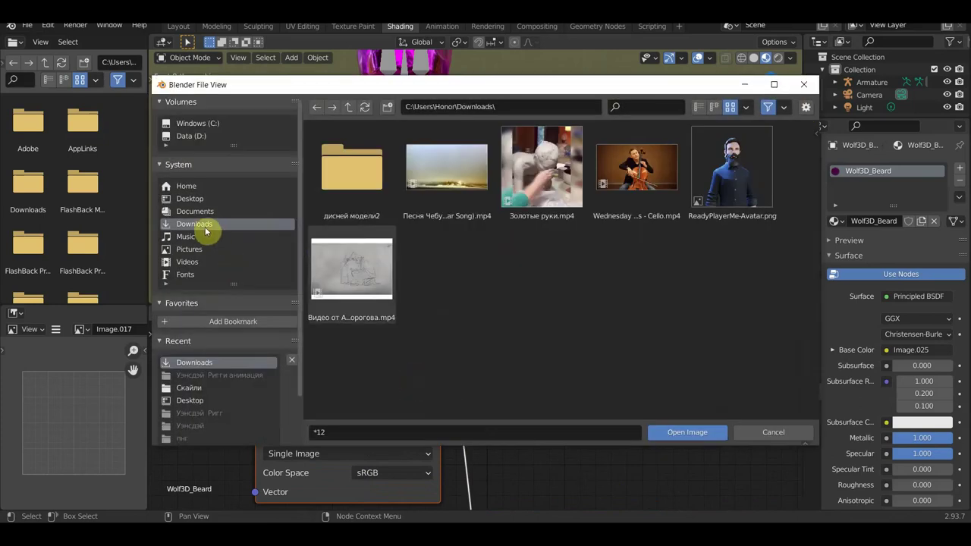
click(802, 88)
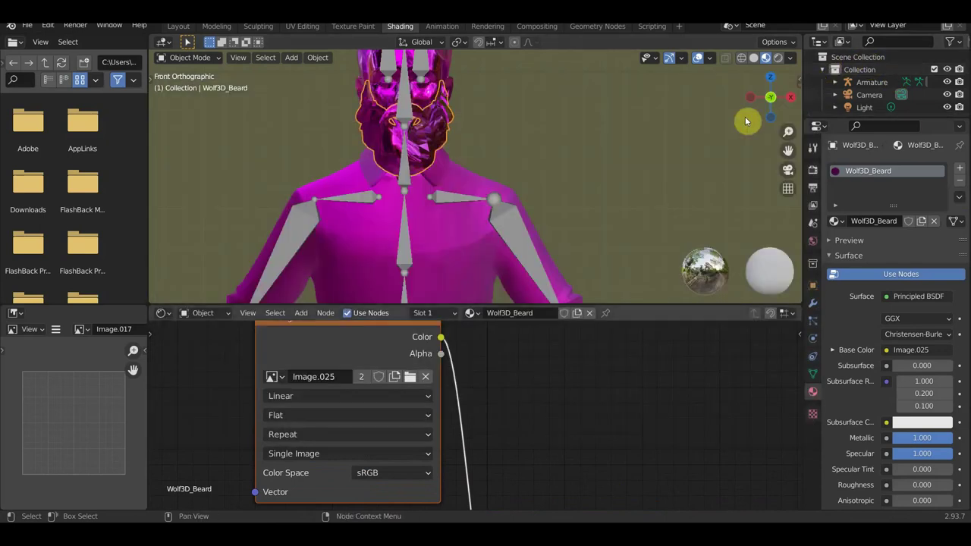
Step: Display Image.025 in the Image Editor and look at its Image menu options
click(85, 331)
scroll(113, 376, up, 2)
scroll(114, 377, down, 3)
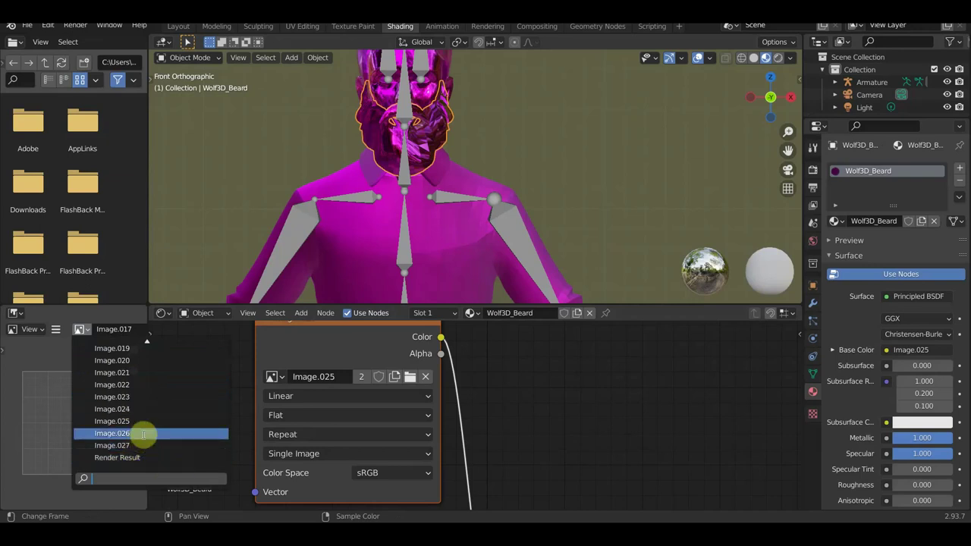
click(142, 422)
click(56, 331)
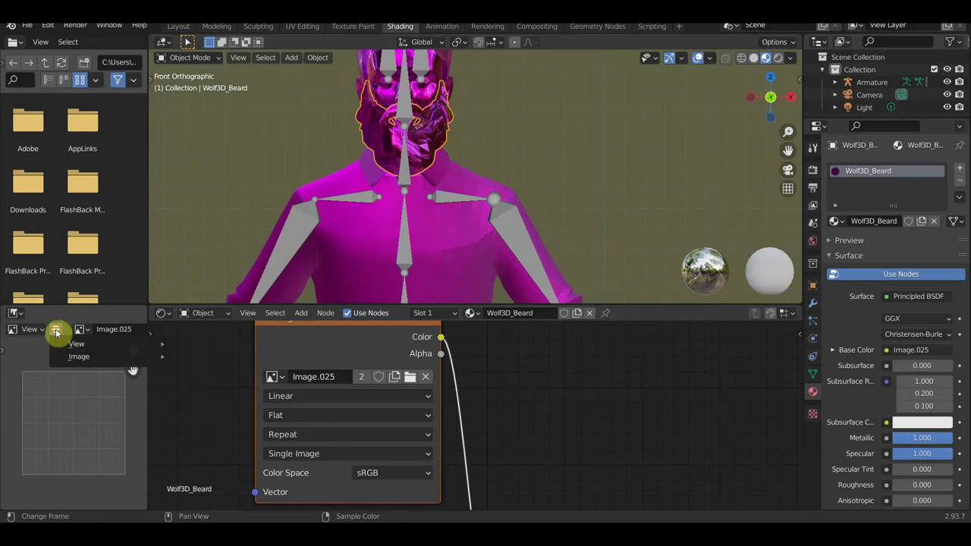
click(79, 357)
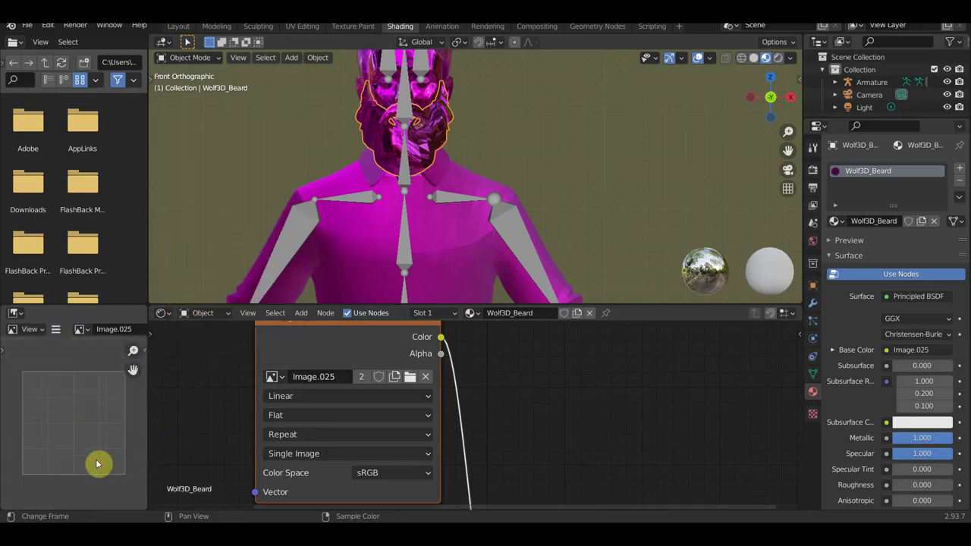
Step: Display the eye texture named Image, then select the head and the left eye
click(90, 330)
scroll(113, 383, up, 3)
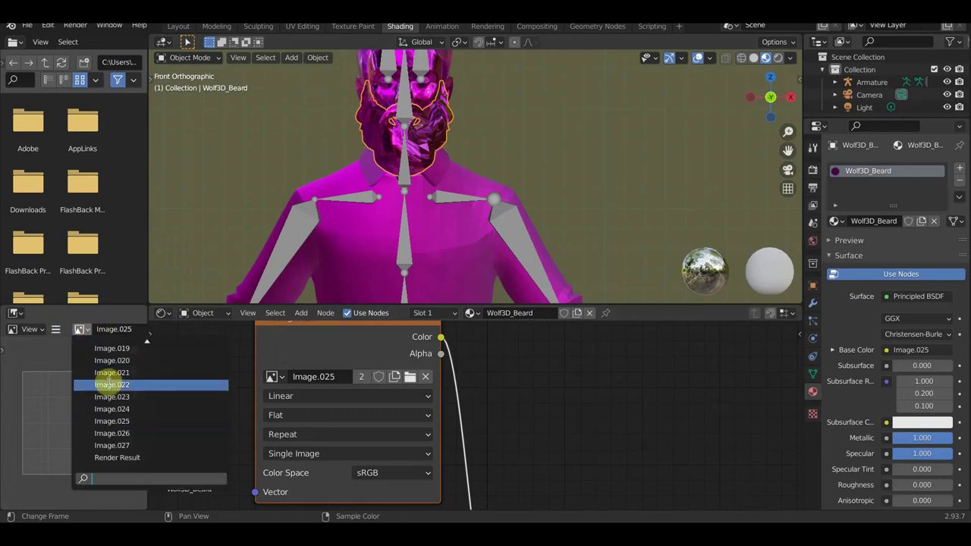
scroll(110, 394, up, 10)
scroll(112, 407, up, 5)
scroll(114, 406, up, 3)
scroll(106, 390, up, 4)
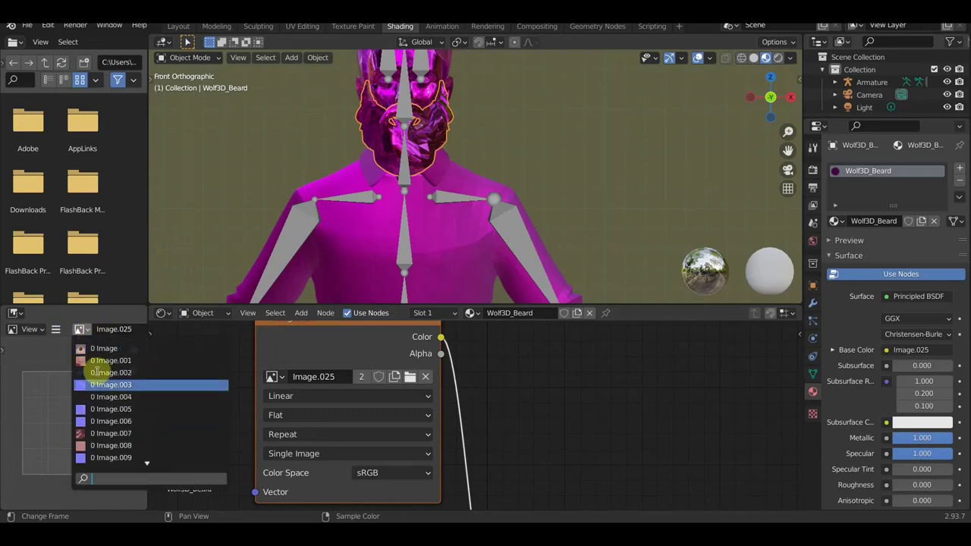
click(103, 348)
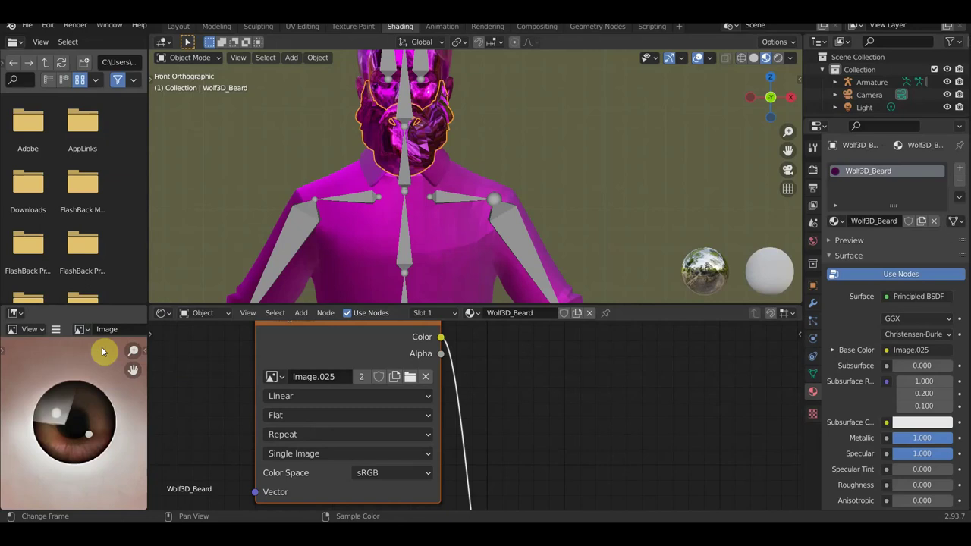
click(429, 84)
click(429, 83)
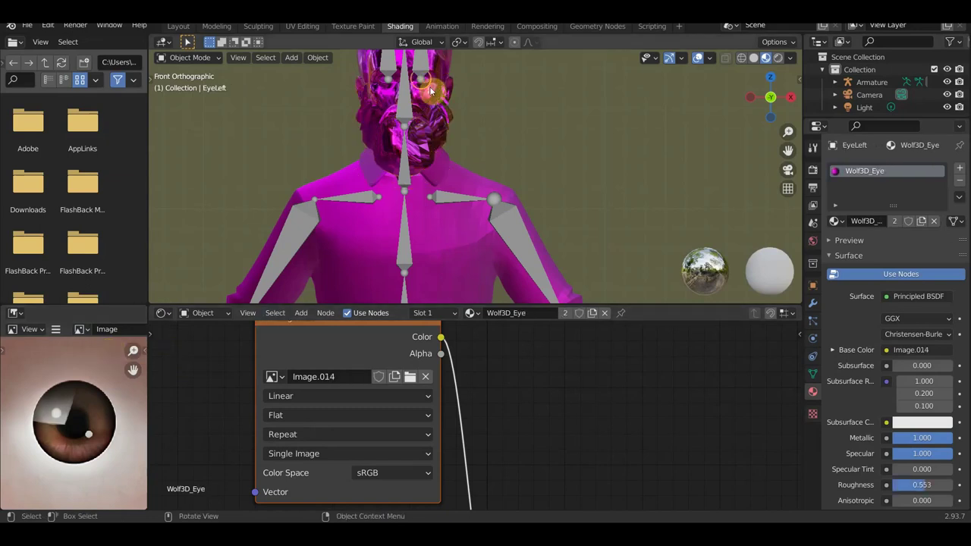
Step: Save the eye texture as Image.jpg in the Desktop folder
click(412, 377)
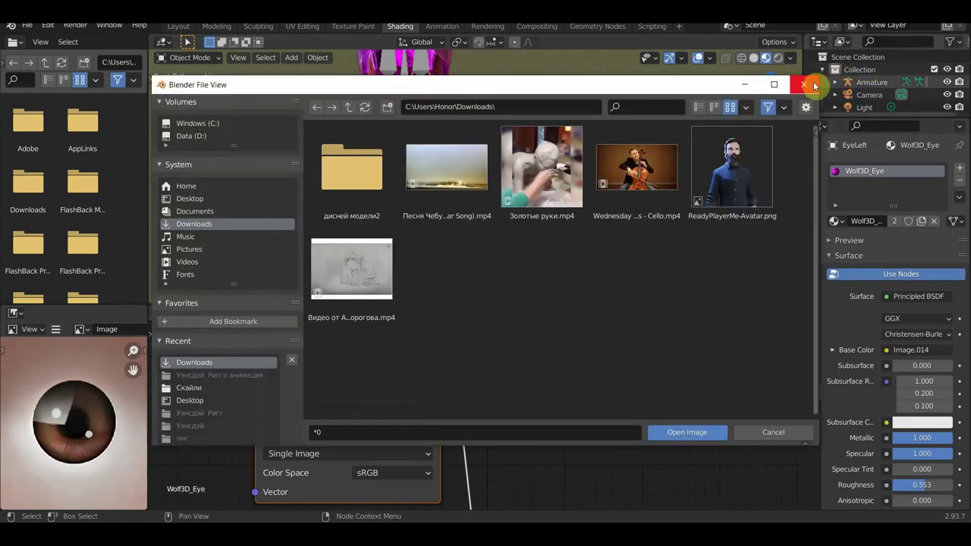
click(811, 82)
click(57, 330)
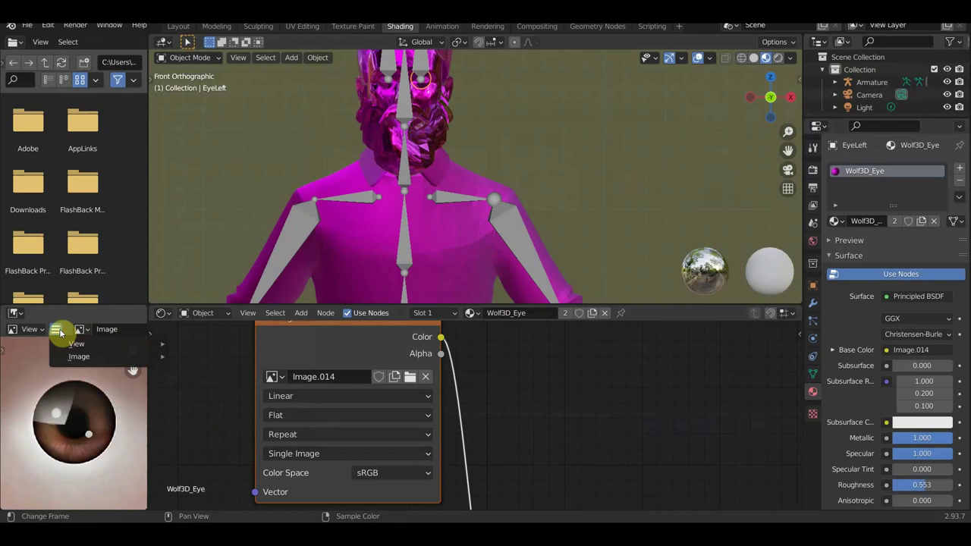
mouse_move(79, 356)
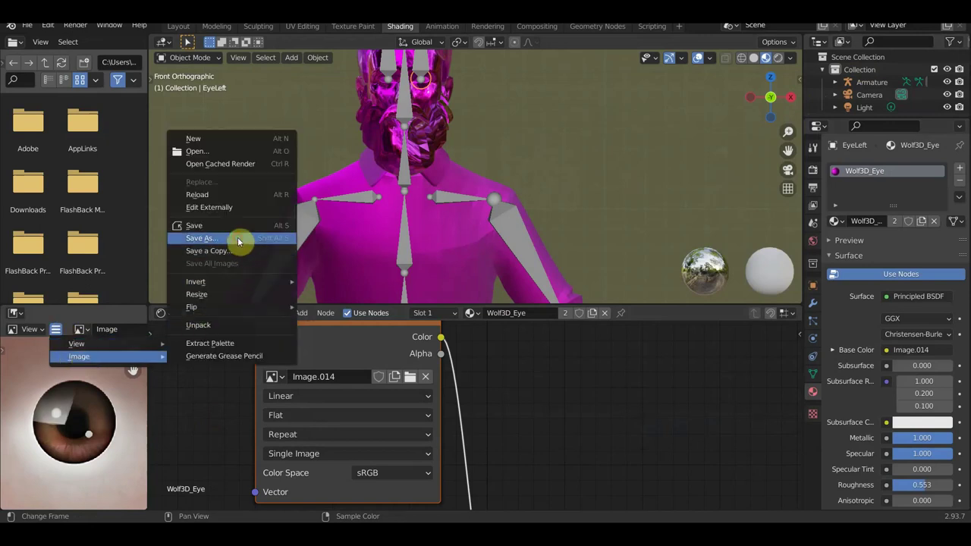
click(237, 240)
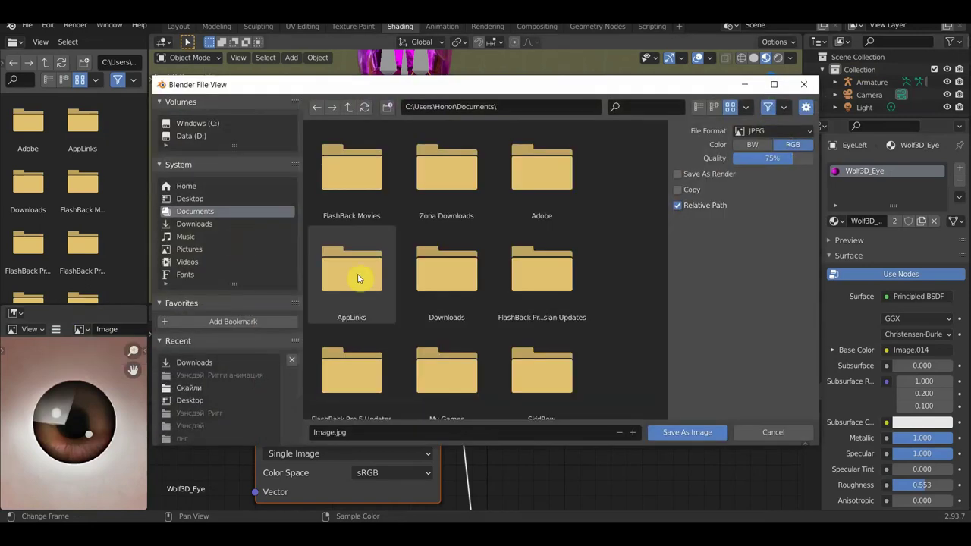
click(199, 200)
click(681, 436)
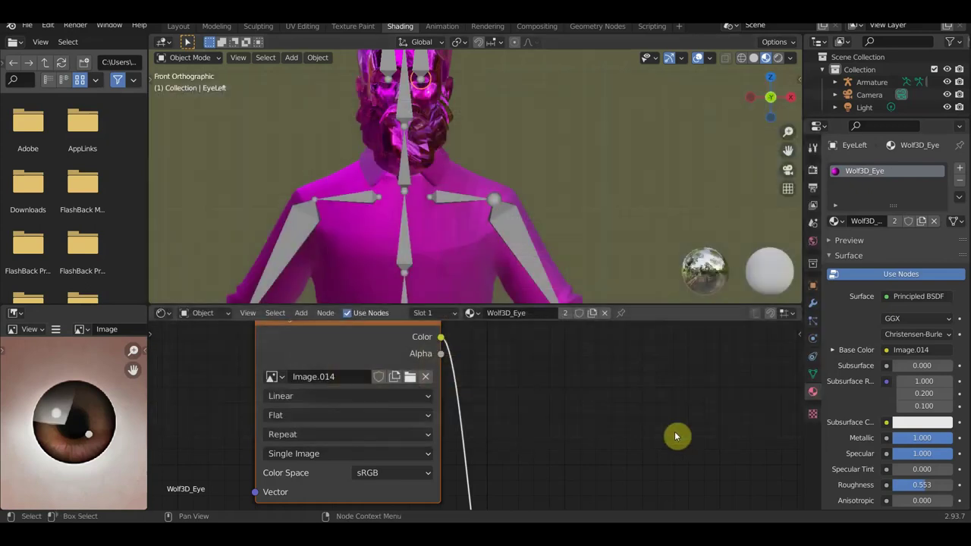
Step: Load Desktop/Image.jpg into the Wolf3D_Eye material's Image Texture node
click(409, 381)
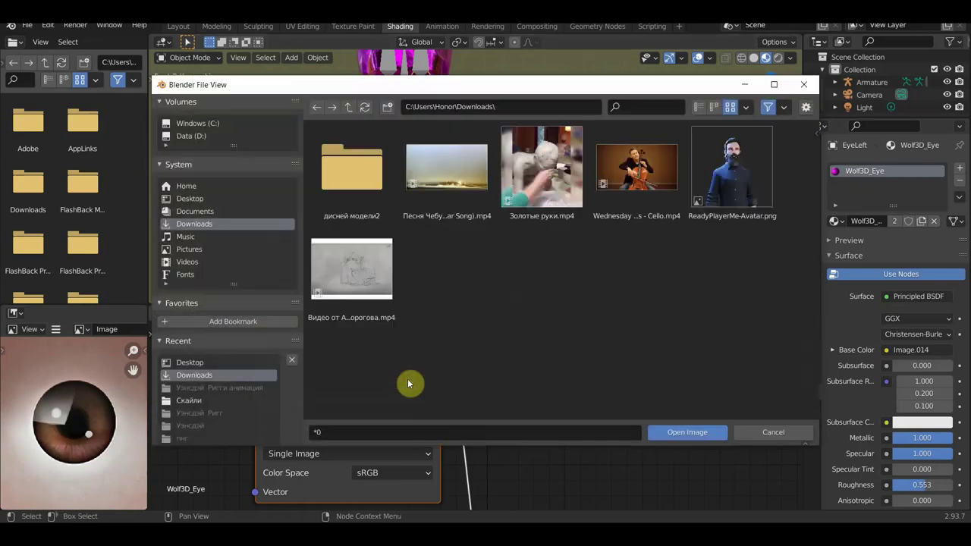
click(186, 198)
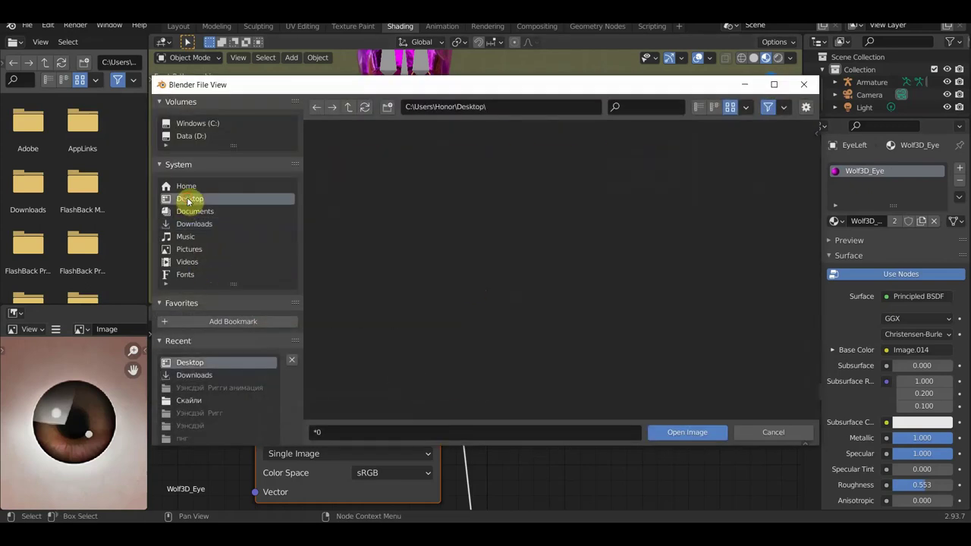
click(531, 364)
scroll(682, 364, down, 3)
click(747, 372)
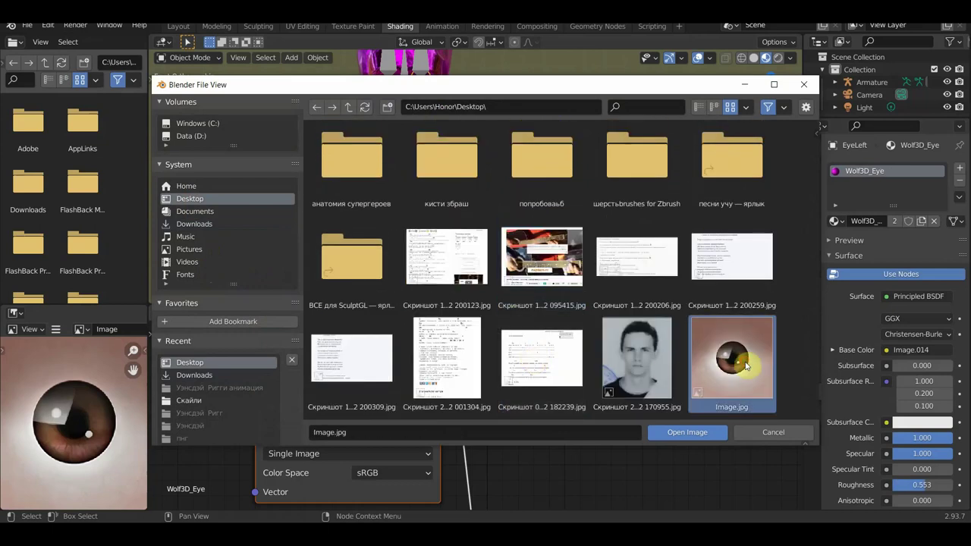
click(686, 432)
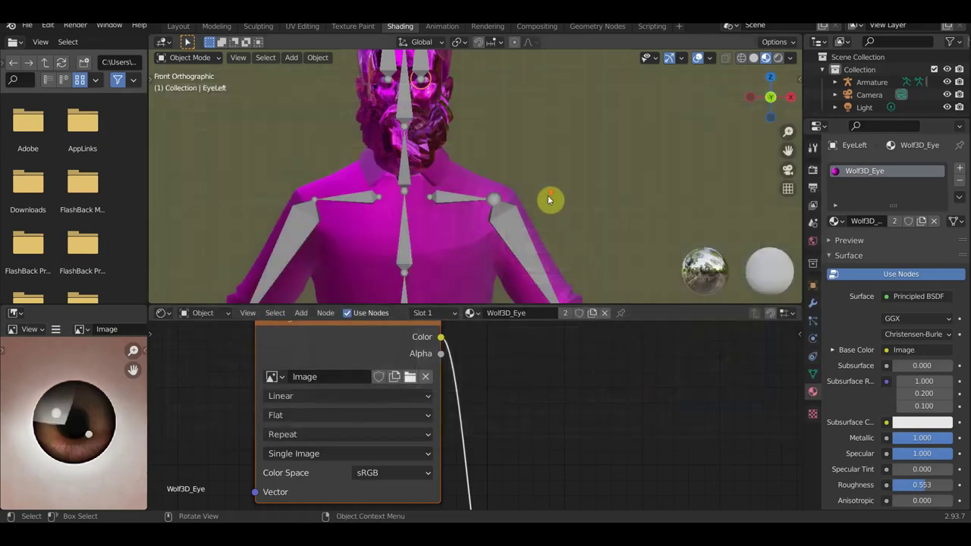
scroll(549, 200, up, 4)
Step: Frame the left eye, hide the armature with H, and select the head mesh
key(KP_Decimal)
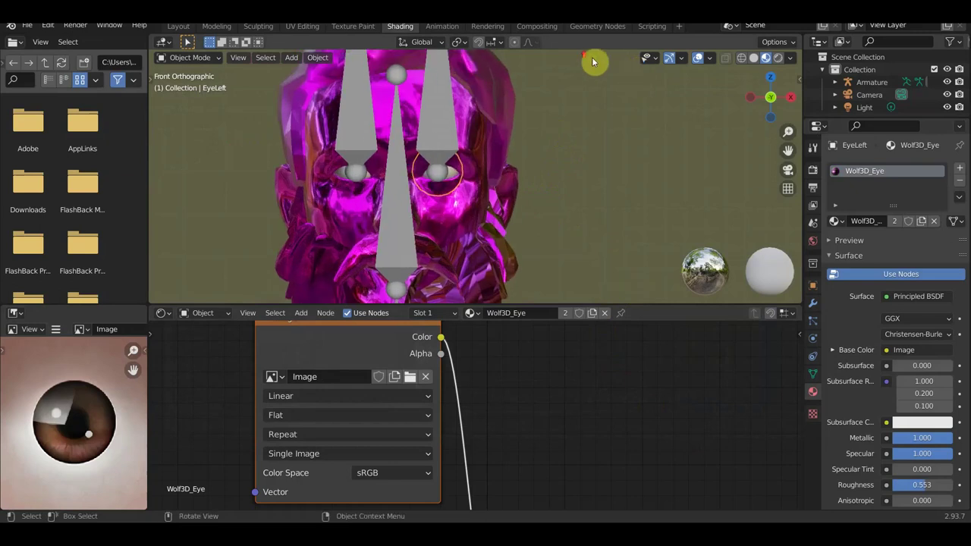
scroll(593, 62, up, 3)
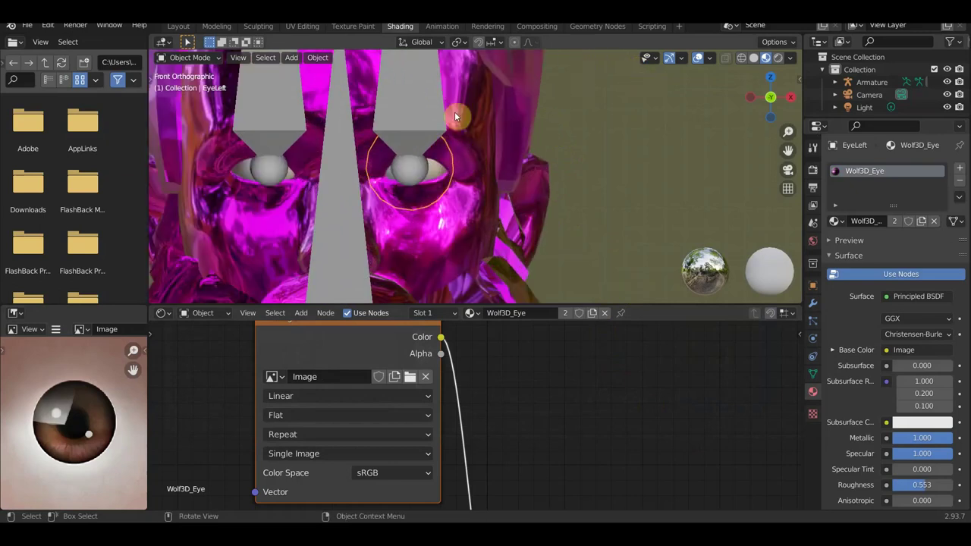
click(416, 113)
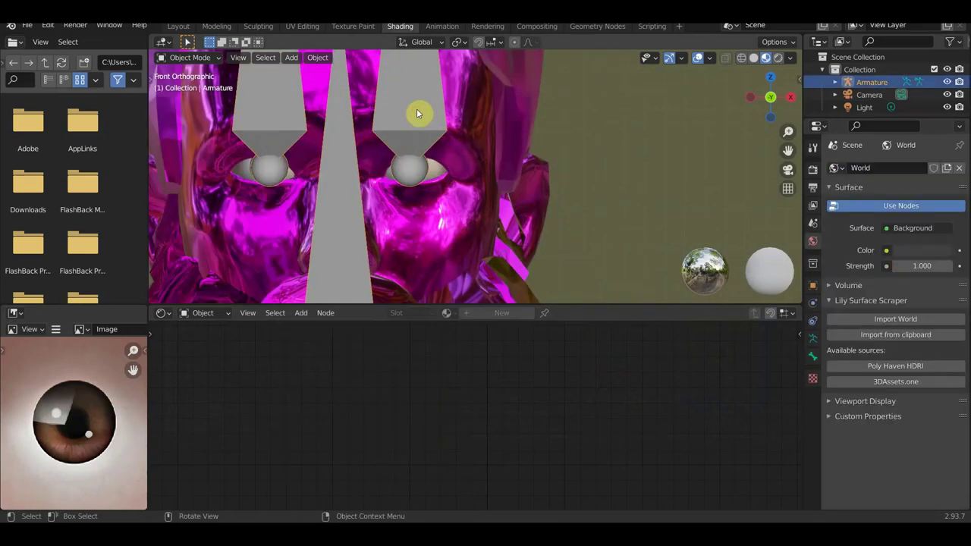
key(h)
scroll(430, 136, down, 2)
scroll(425, 190, down, 2)
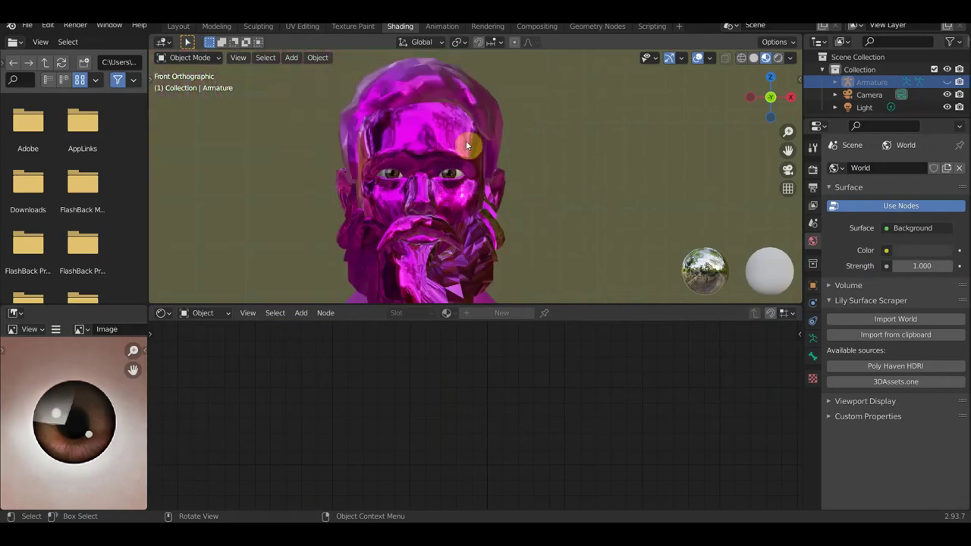
click(442, 140)
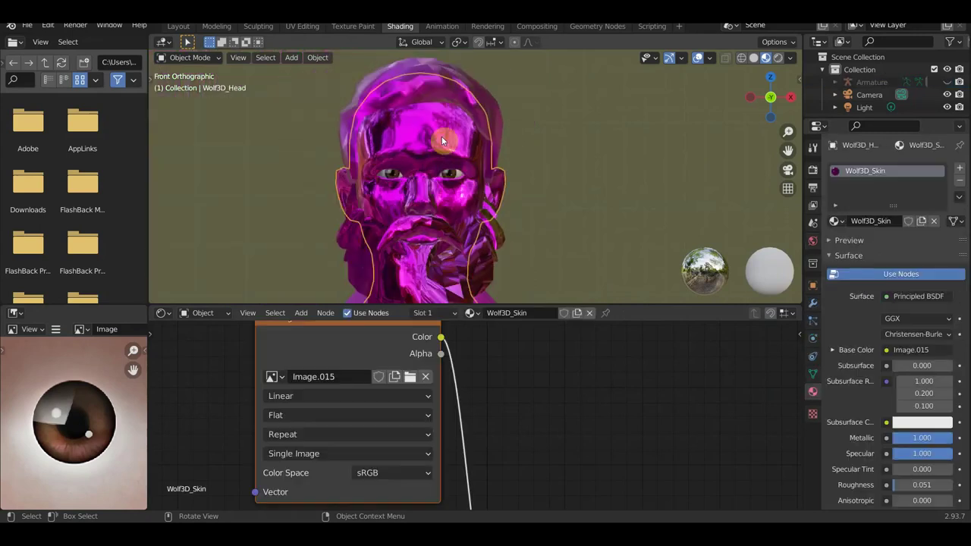
Step: Display Image.015 in the image viewer
click(80, 330)
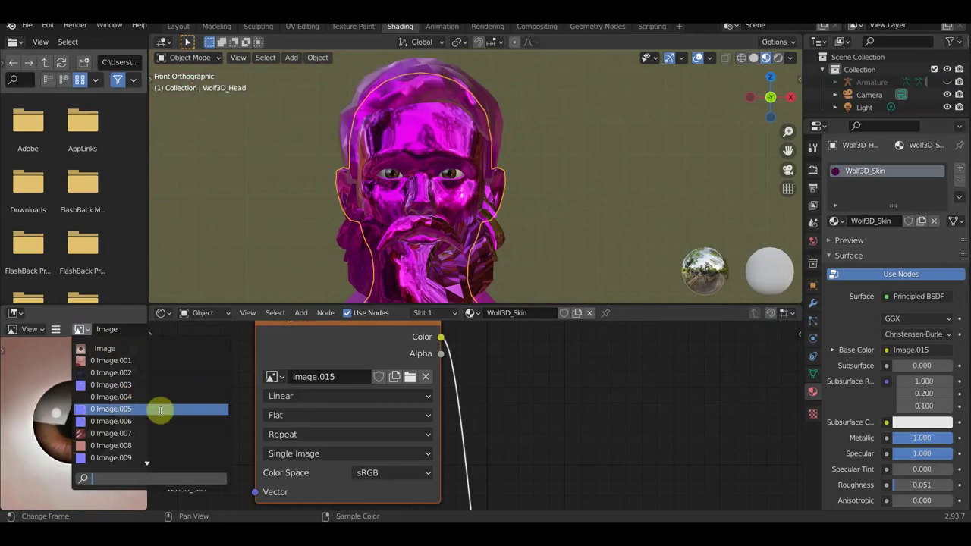
scroll(125, 428, down, 3)
scroll(131, 424, down, 3)
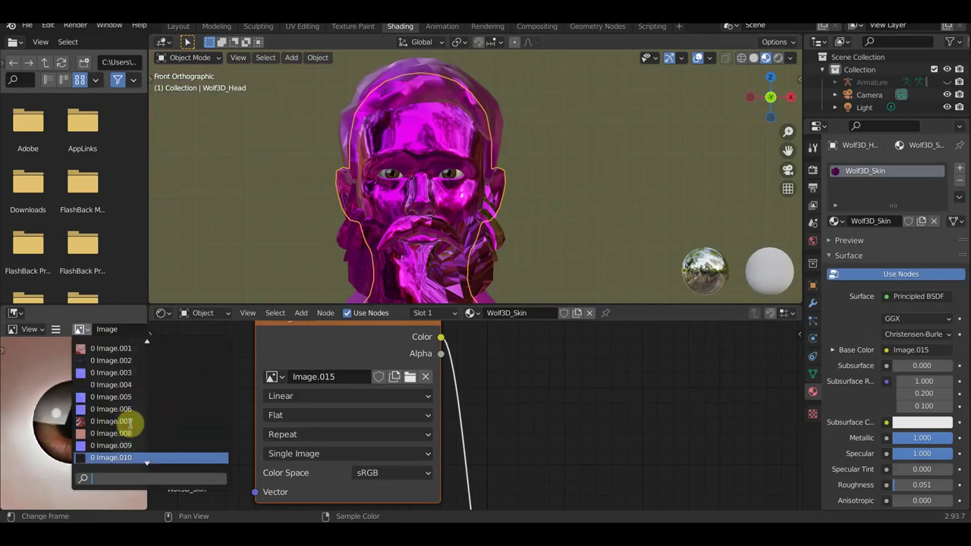
scroll(130, 423, down, 3)
scroll(131, 419, down, 2)
scroll(131, 421, down, 1)
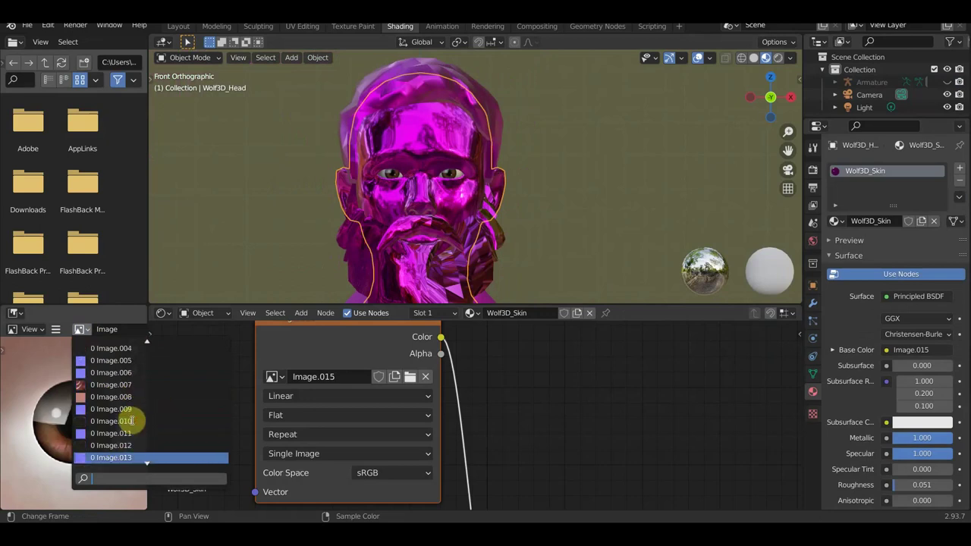
scroll(130, 429, down, 1)
scroll(130, 436, down, 1)
click(124, 457)
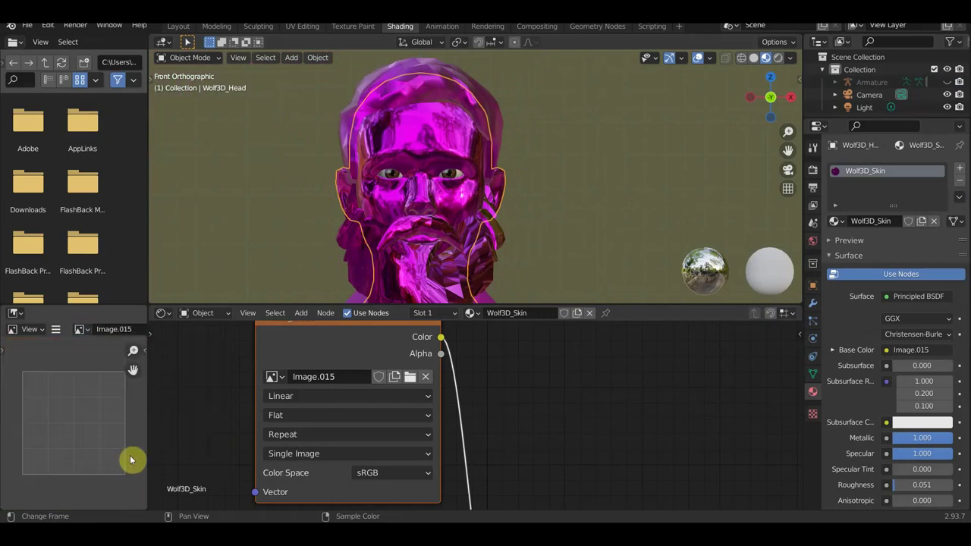
Step: Turn the view to face the head and select the beard to show its Wolf3D_Beard material
mouse_move(570, 165)
middle_down()
mouse_move(520, 188)
mouse_move(475, 178)
mouse_move(670, 165)
mouse_move(500, 182)
mouse_move(605, 184)
mouse_move(487, 194)
mouse_move(500, 175)
middle_up()
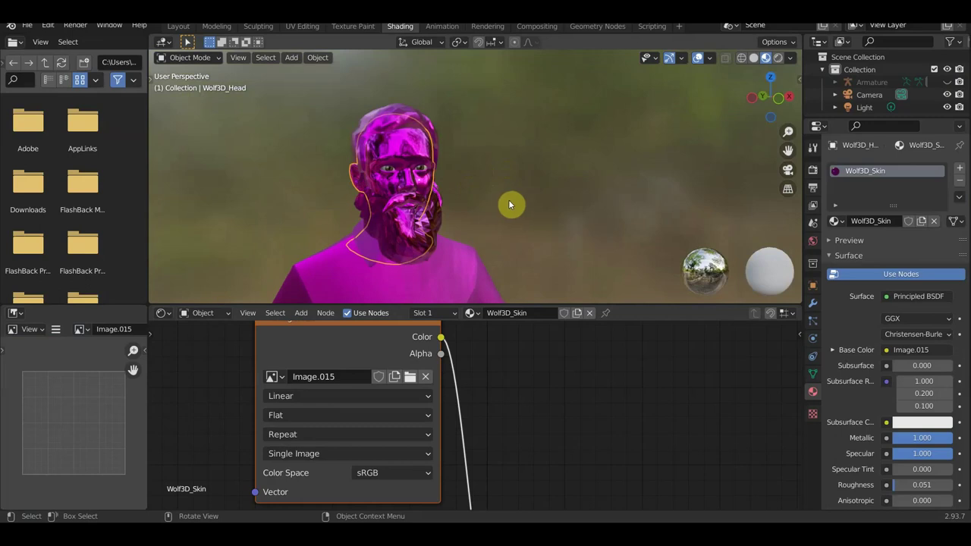
scroll(510, 199, up, 4)
mouse_move(508, 195)
middle_down()
mouse_move(440, 196)
mouse_move(455, 206)
mouse_move(425, 228)
middle_up()
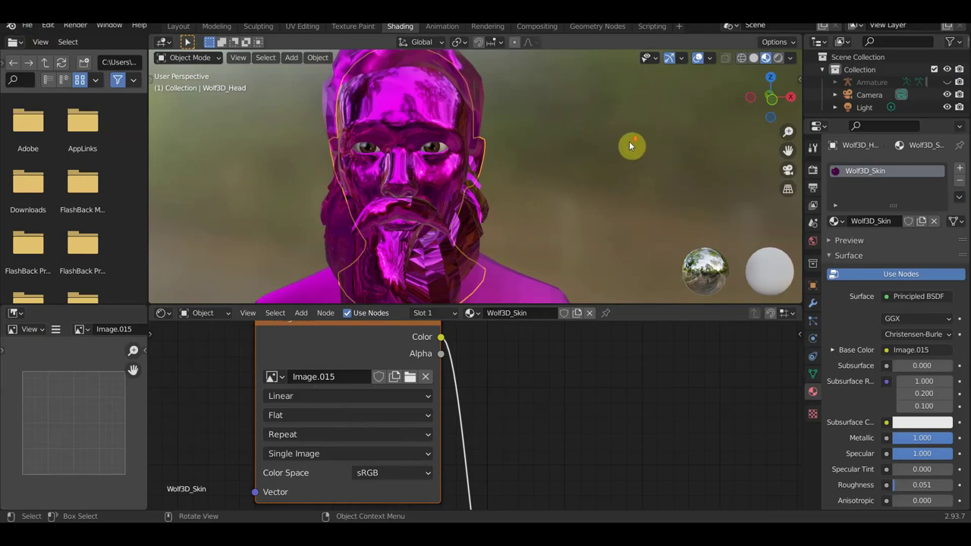
scroll(629, 145, down, 3)
scroll(407, 208, down, 3)
mouse_move(612, 202)
middle_down()
mouse_move(542, 212)
mouse_move(448, 197)
mouse_move(672, 186)
middle_up()
scroll(541, 230, up, 2)
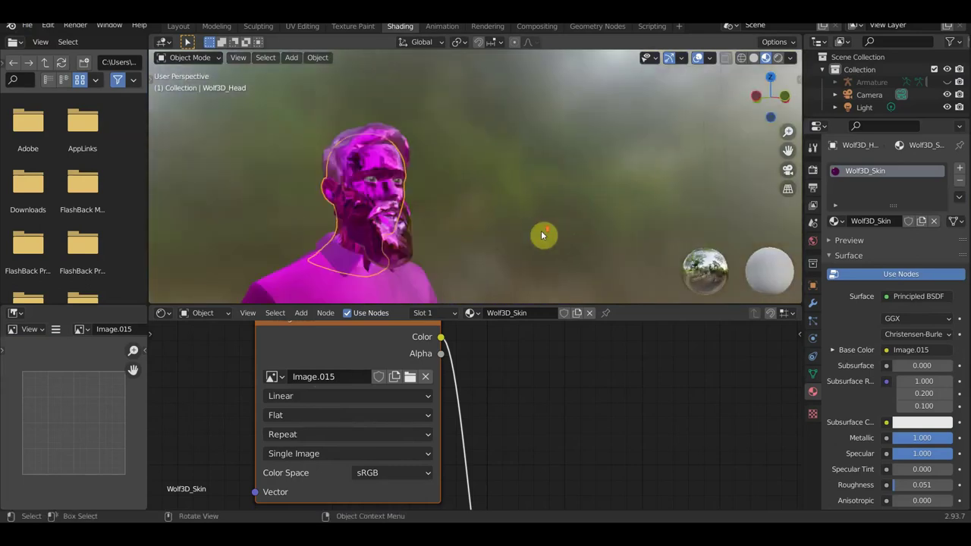
scroll(501, 226, up, 2)
mouse_move(500, 225)
middle_down()
mouse_move(441, 243)
mouse_move(488, 241)
middle_up()
click(487, 241)
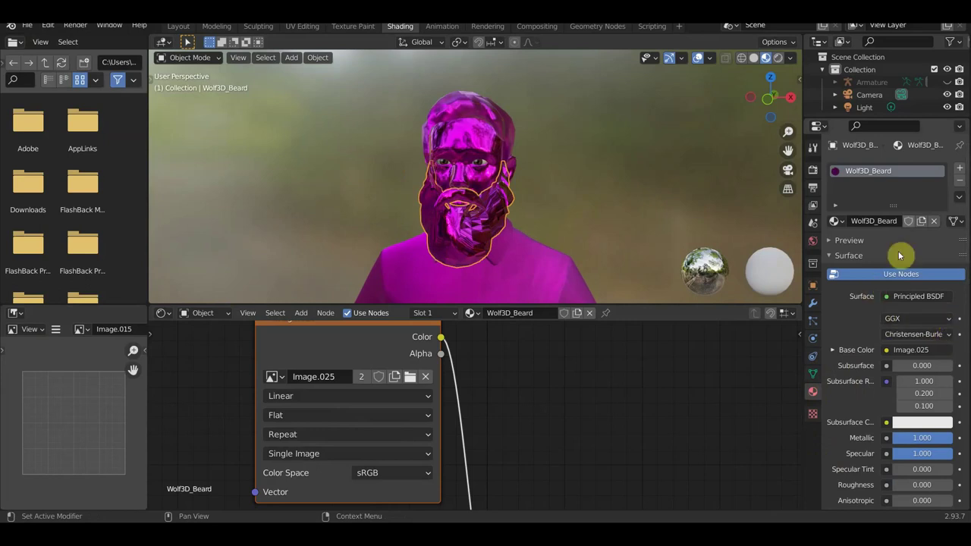
Step: Replace the beard's material with a new black material (Base Color value 0)
click(962, 184)
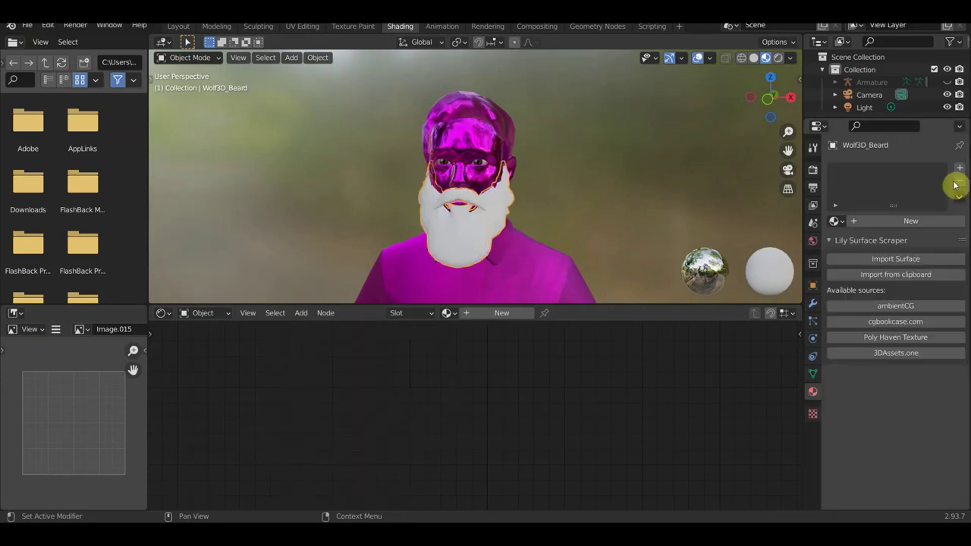
click(910, 221)
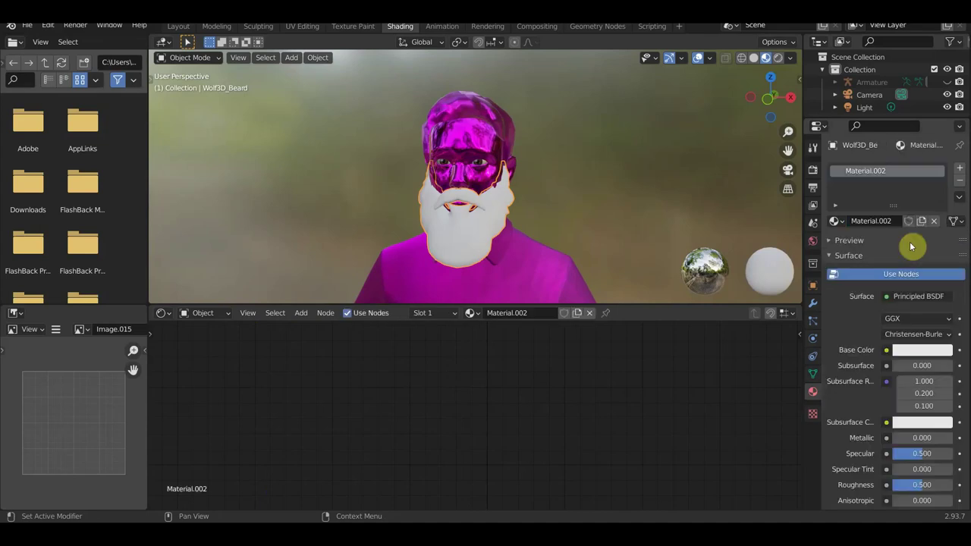
click(941, 349)
drag(942, 212, 942, 262)
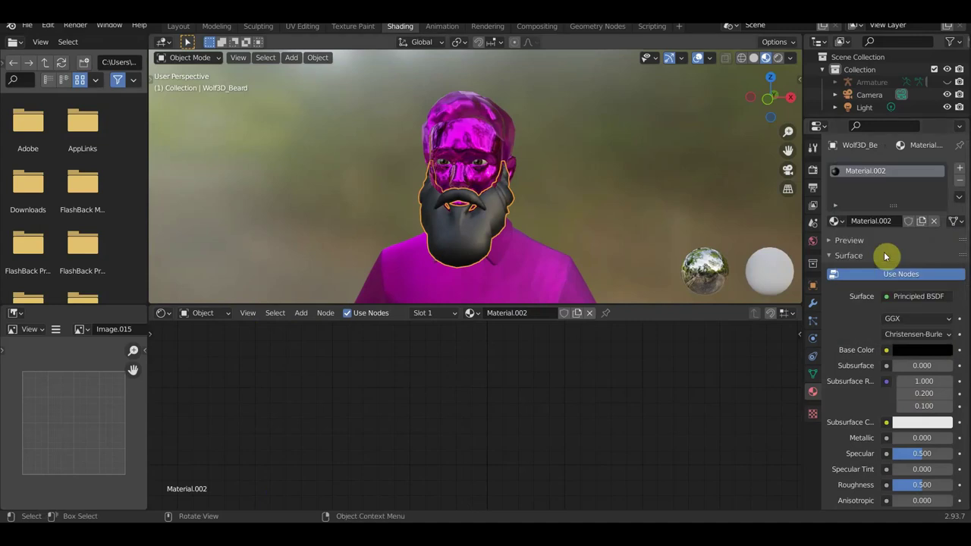
Step: Orbit to a side view and select the head to show its Wolf3D_Skin material
scroll(639, 219, up, 3)
middle_drag(640, 218, 577, 224)
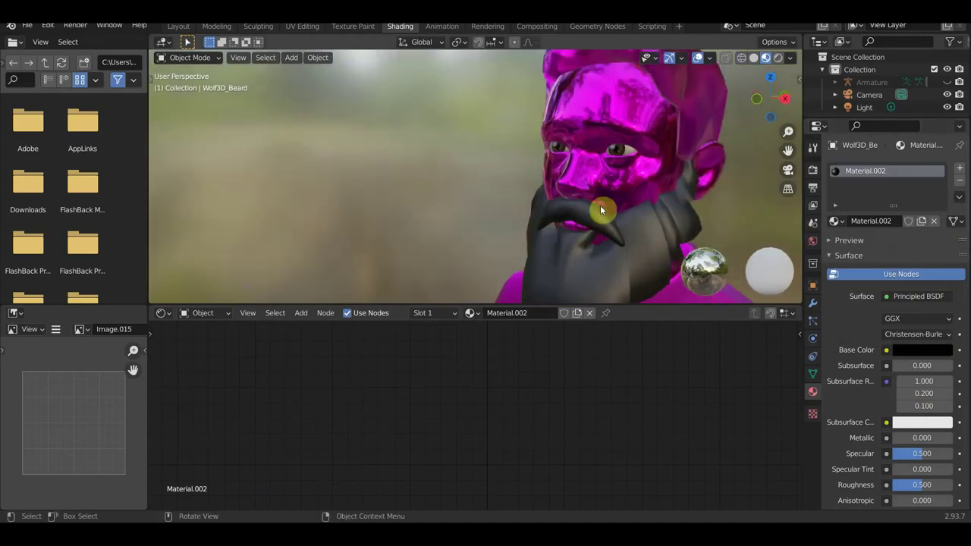
scroll(600, 205, down, 2)
click(592, 135)
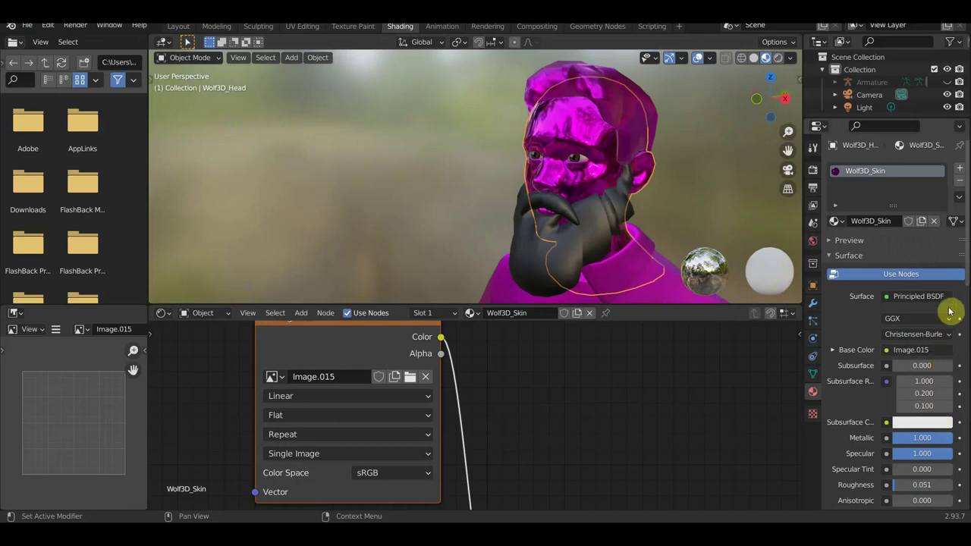
Step: Swap the head's Wolf3D_Skin for a new Material.003 with a peach skin-tone base colour
click(960, 182)
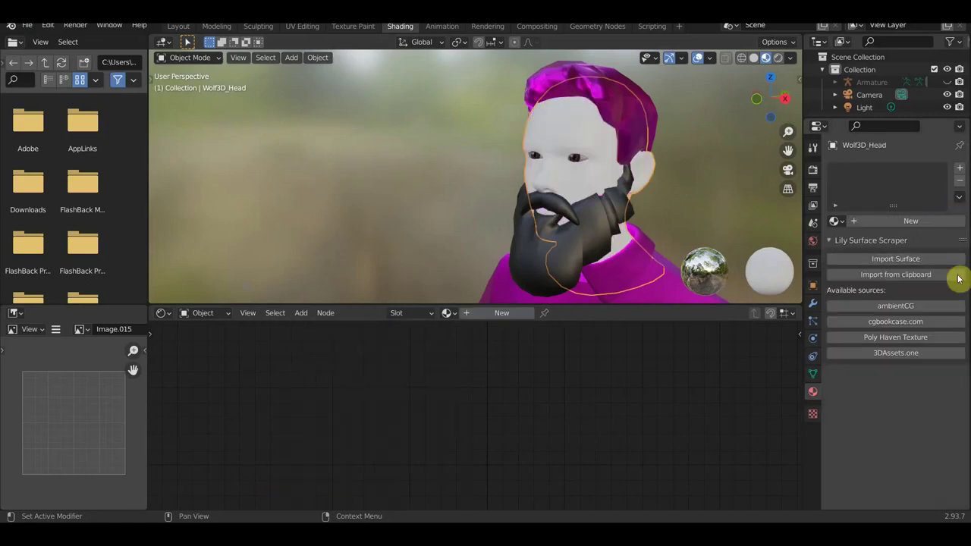
click(921, 225)
click(939, 352)
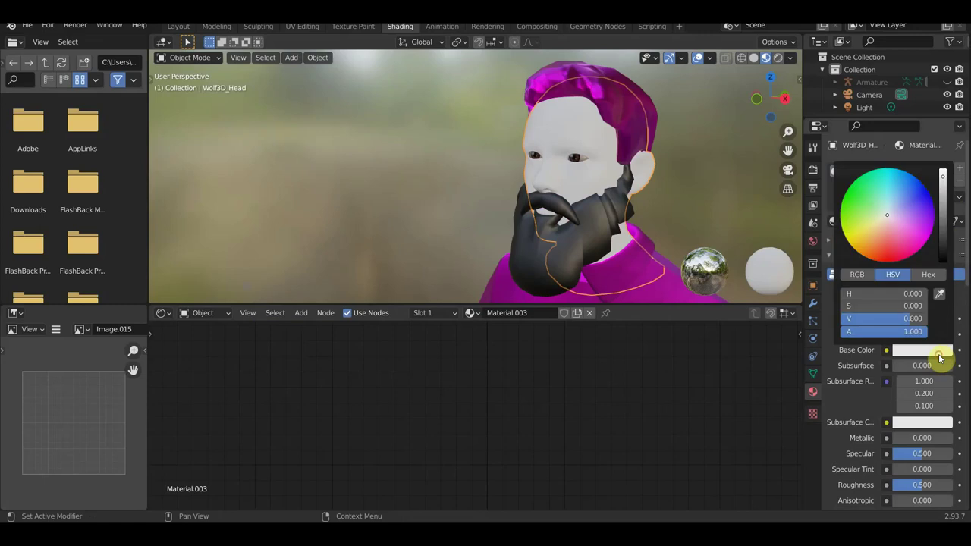
drag(884, 241, 879, 238)
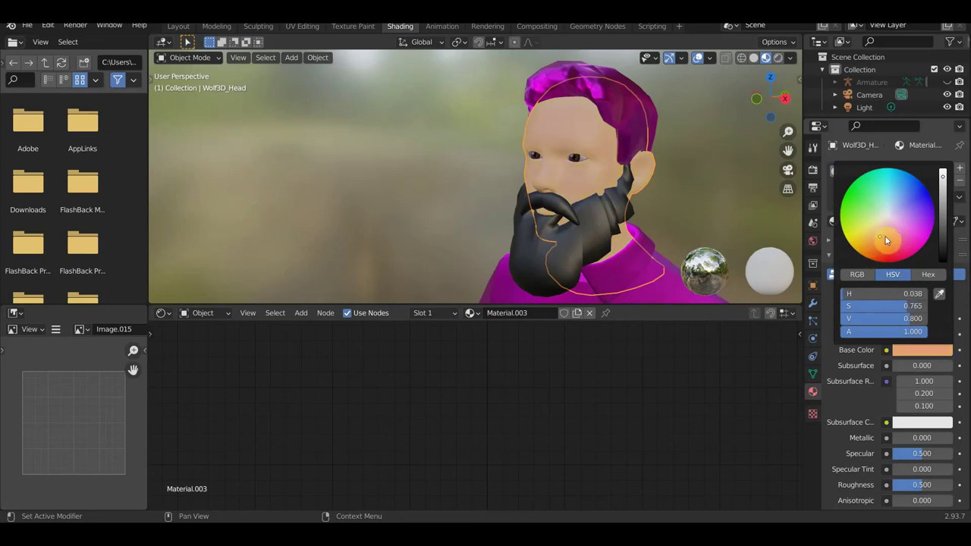
scroll(689, 212, down, 1)
middle_drag(669, 220, 730, 213)
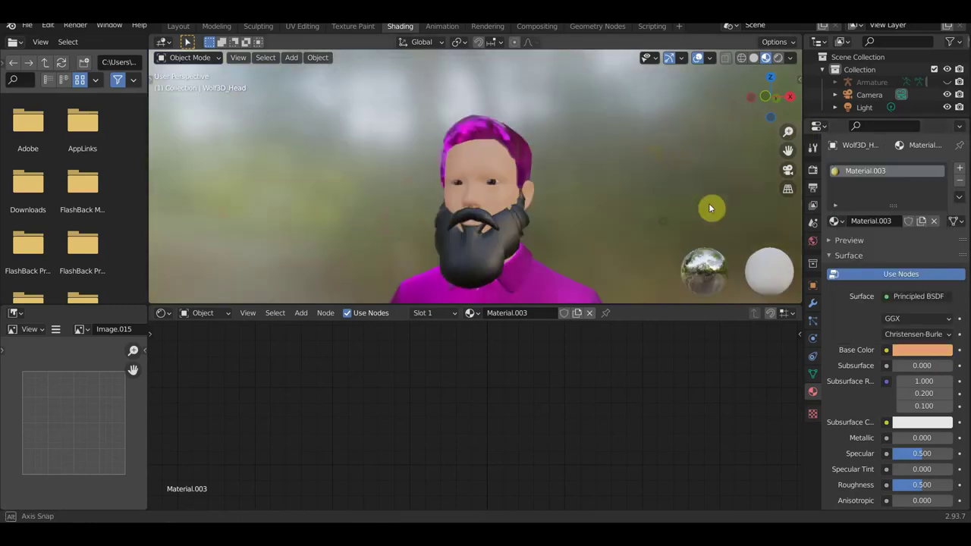
scroll(614, 206, up, 2)
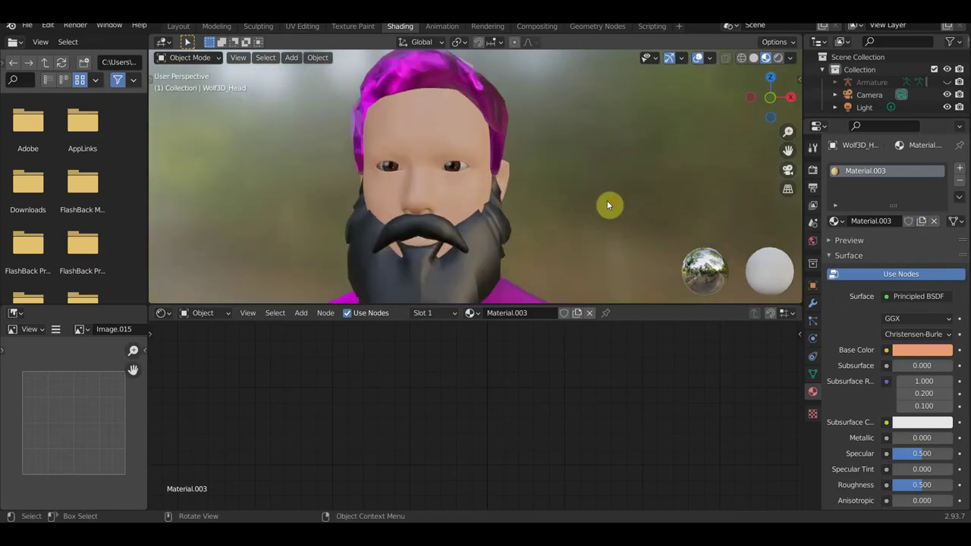
Step: Select the hair, then pick Image.008 from the image list to display it in the viewer
click(492, 85)
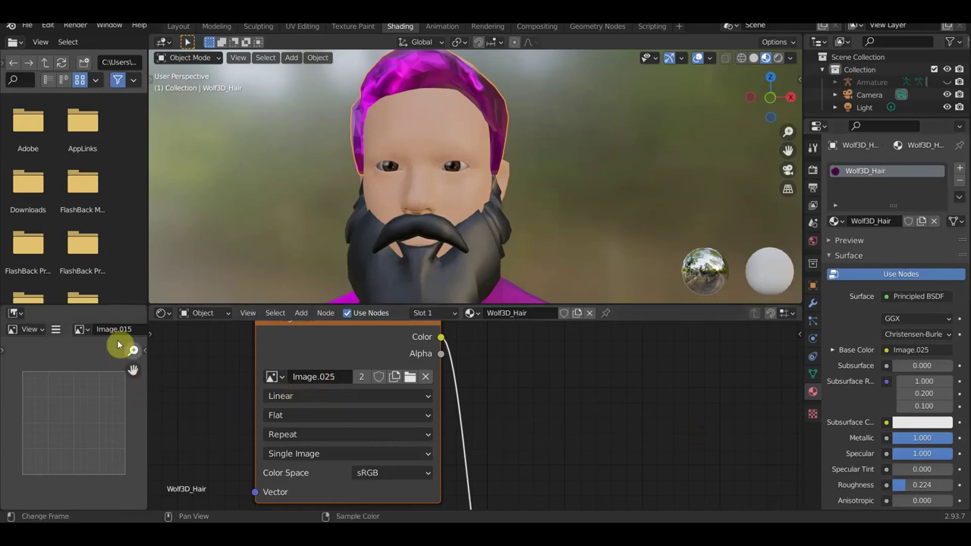
click(80, 329)
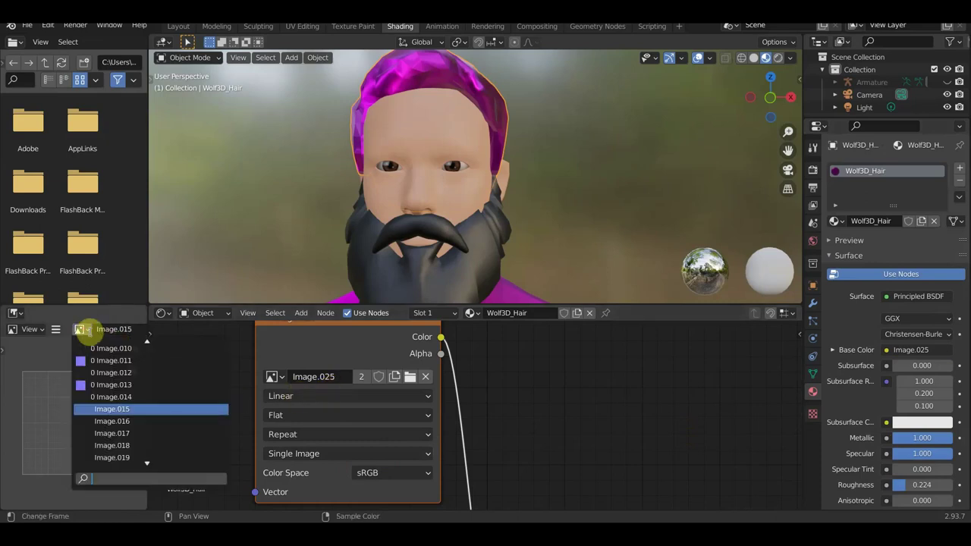
scroll(132, 421, down, 3)
scroll(120, 431, down, 3)
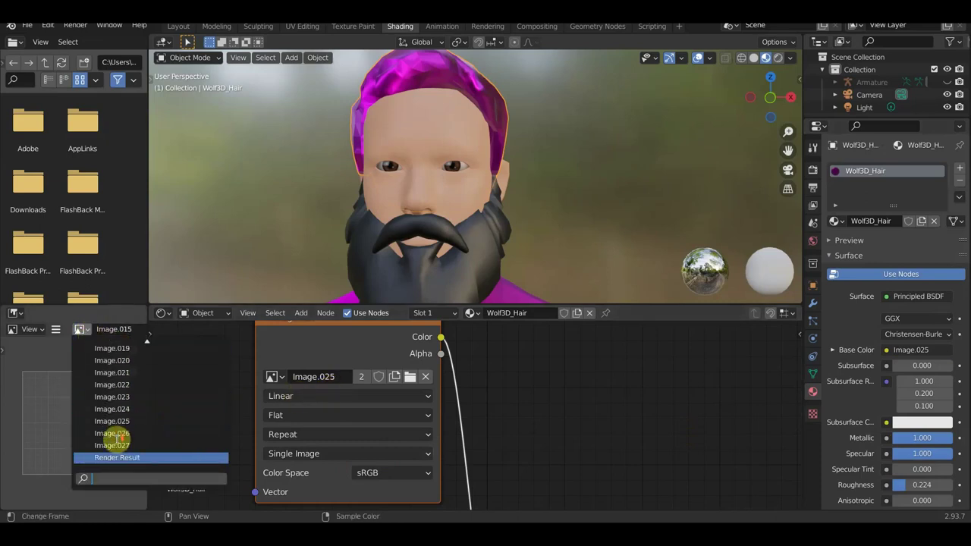
scroll(142, 437, down, 2)
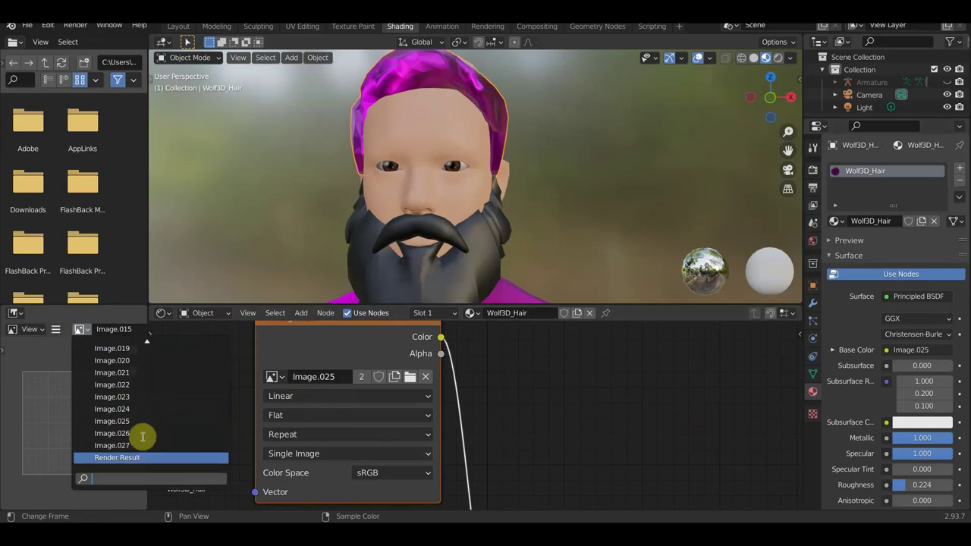
click(135, 458)
click(84, 330)
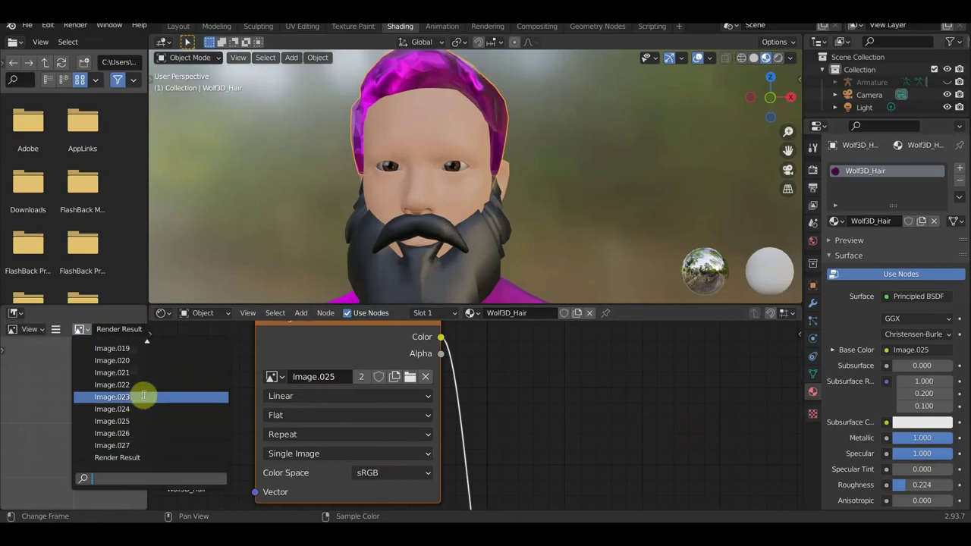
scroll(116, 371, up, 3)
scroll(136, 383, up, 3)
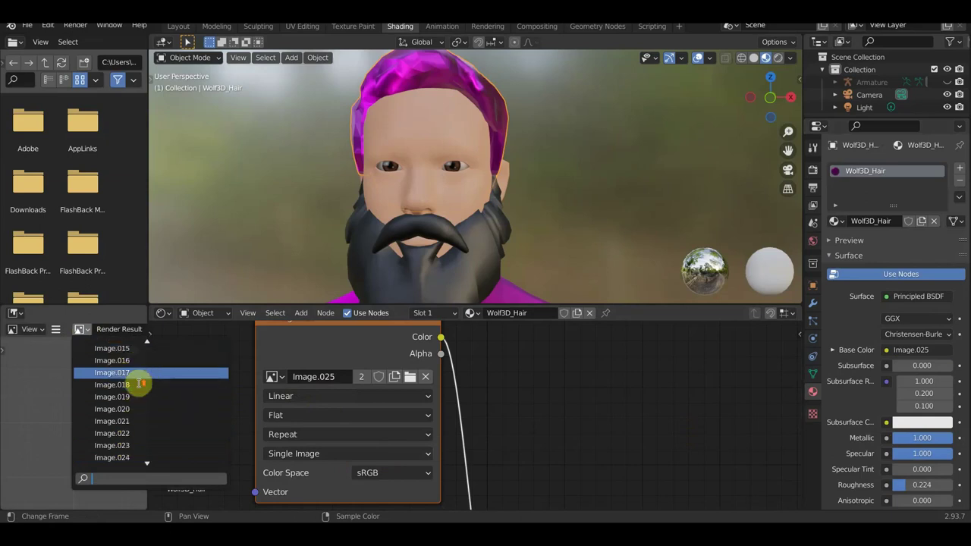
scroll(139, 384, up, 3)
scroll(135, 383, up, 5)
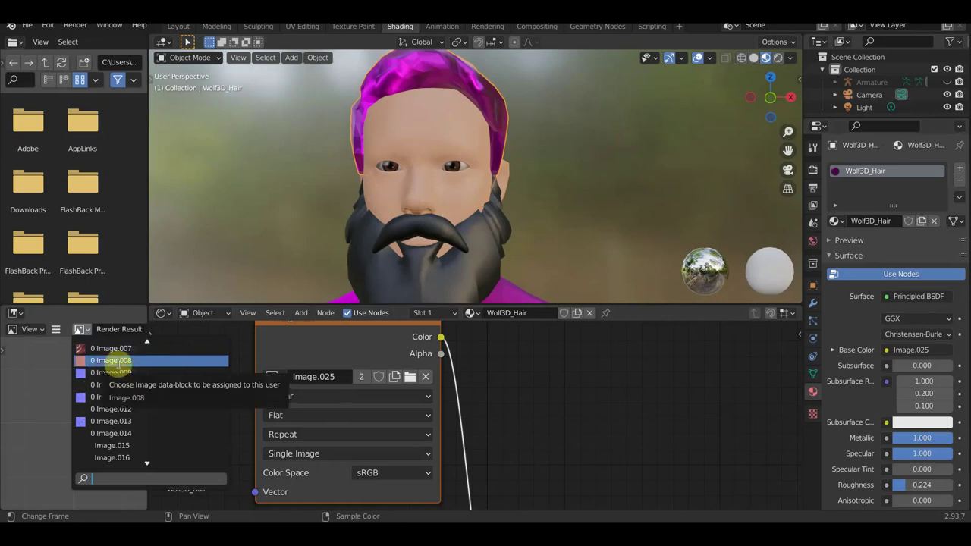
click(116, 362)
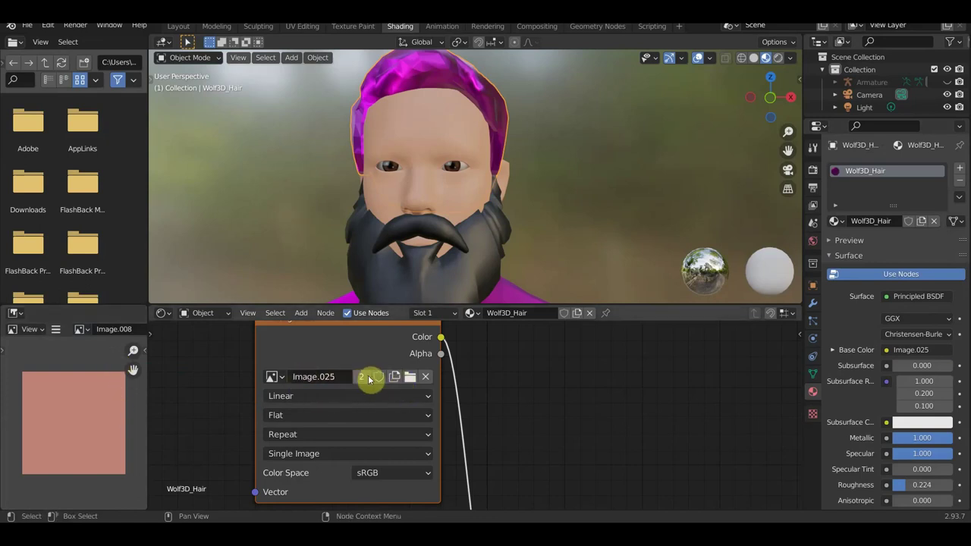
Step: Select the head and save a copy of Image.008 to the Desktop as Image.008.png
click(458, 201)
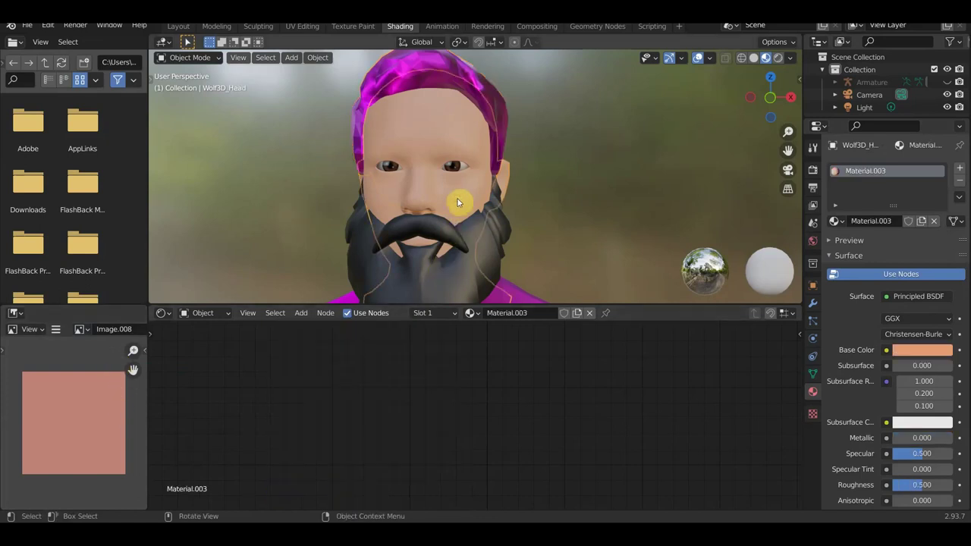
click(51, 331)
mouse_move(80, 356)
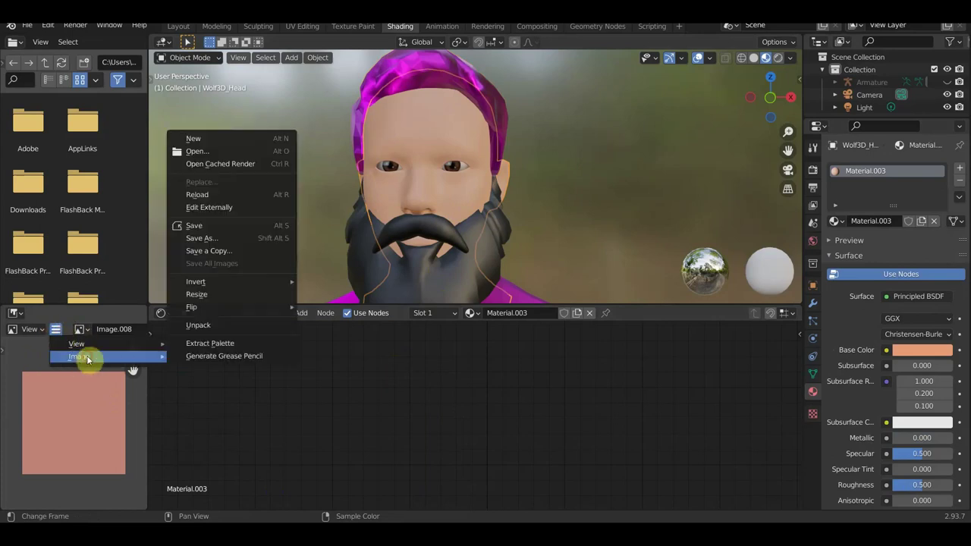
click(226, 240)
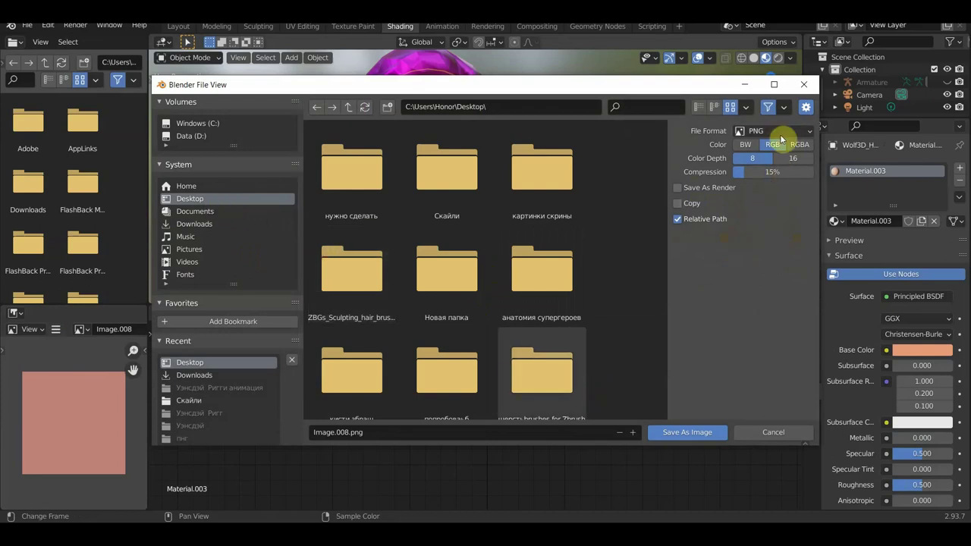
click(689, 438)
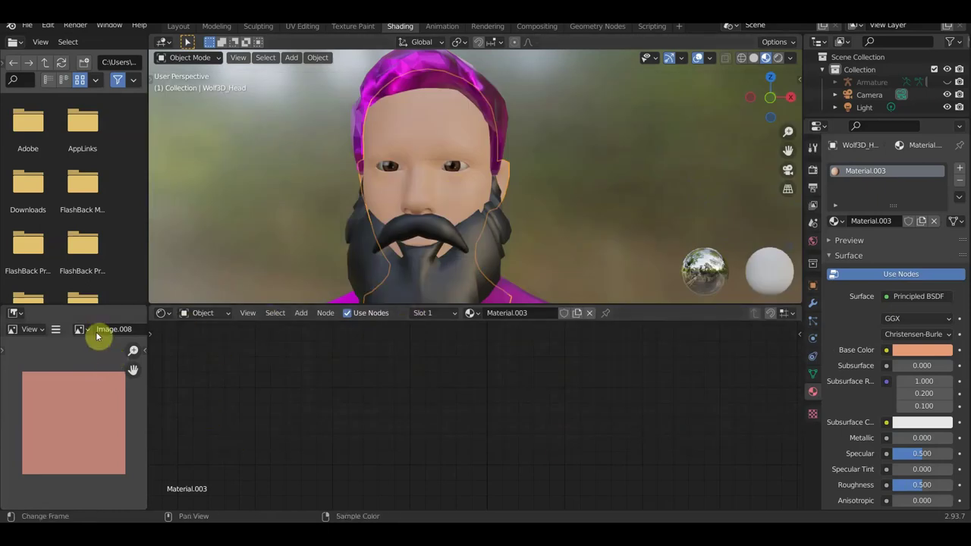
Step: Add an Image Texture node to the head's material and connect its Color to Base Color
key(Home)
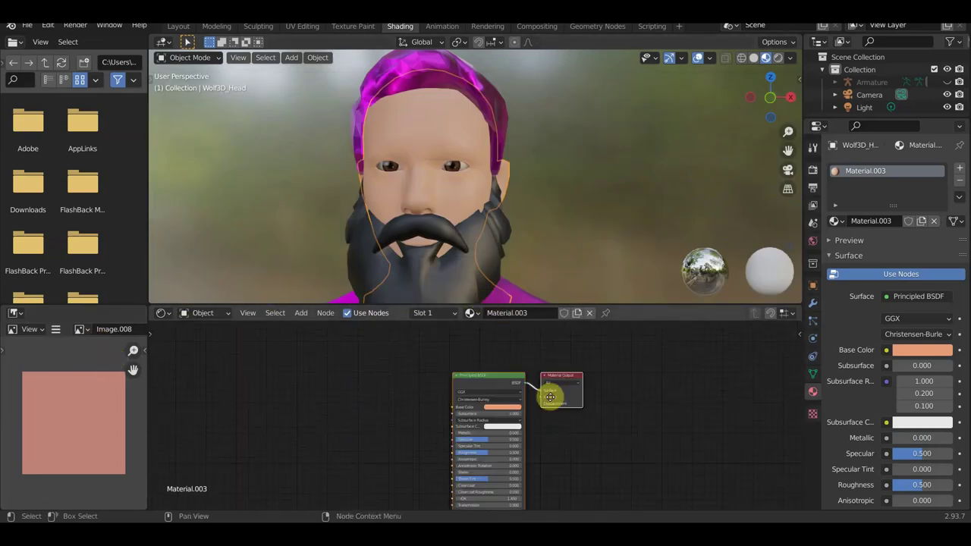
scroll(515, 424, up, 2)
scroll(453, 235, up, 1)
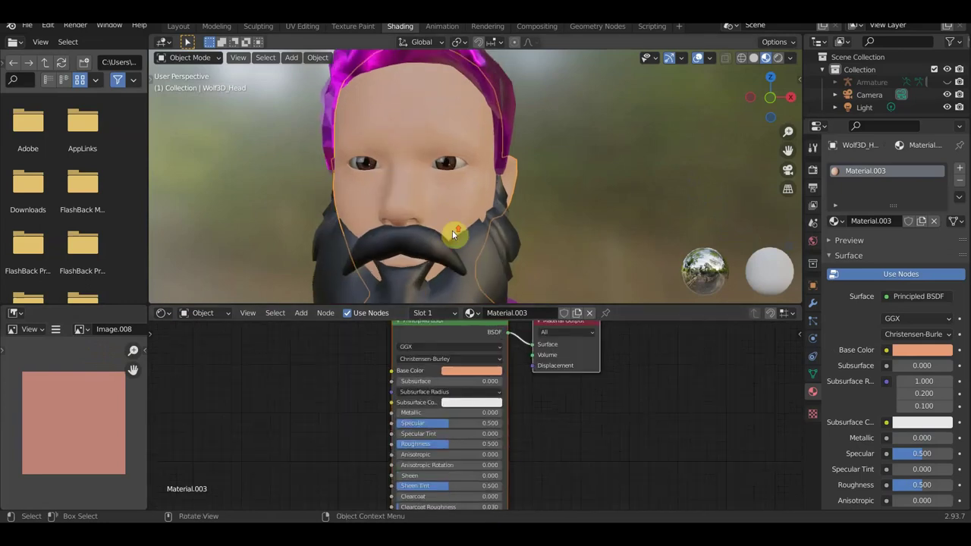
middle_drag(332, 395, 361, 410)
click(300, 312)
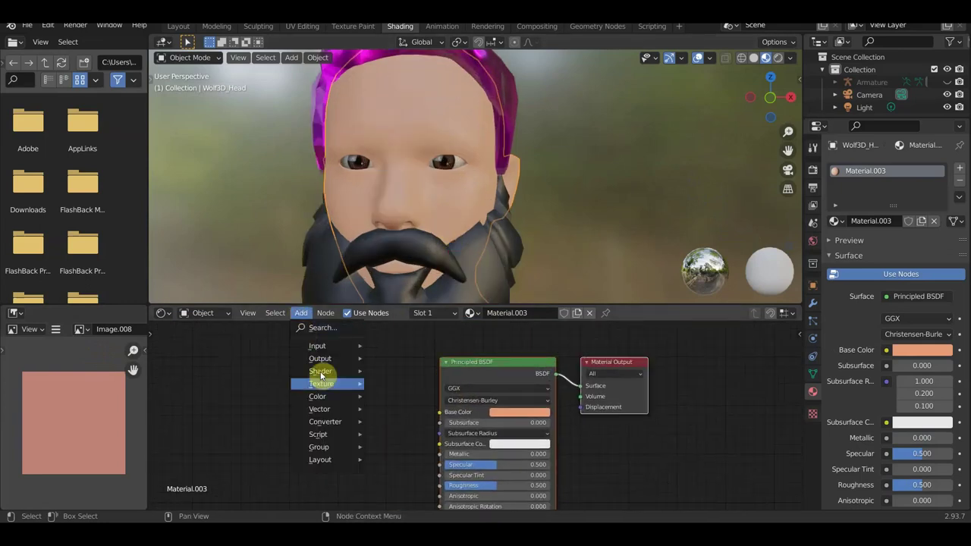
mouse_move(321, 383)
click(427, 287)
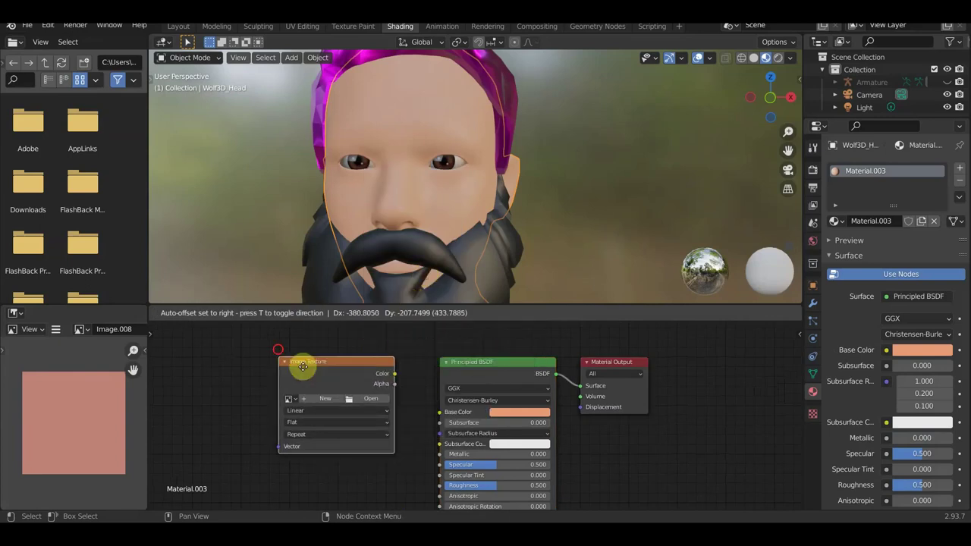
click(303, 361)
drag(394, 366, 437, 415)
Step: Load Image.008.png from the Desktop into the new image texture node
click(372, 391)
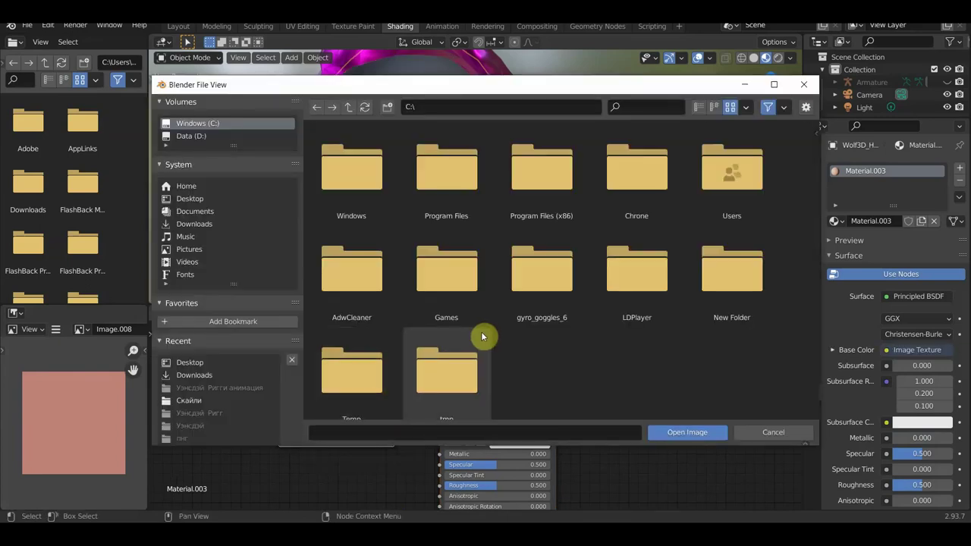
click(191, 199)
click(542, 368)
scroll(542, 375, down, 3)
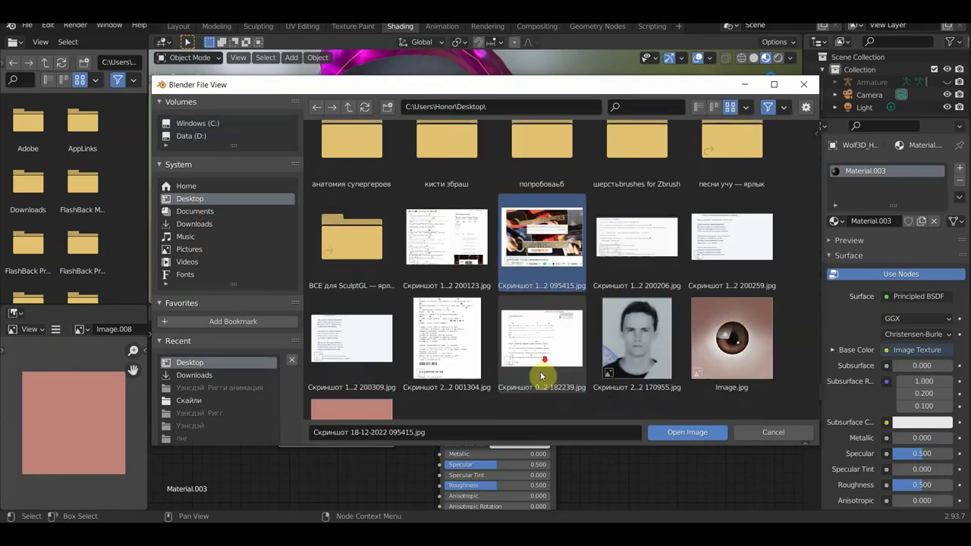
scroll(398, 373, down, 2)
click(392, 373)
click(697, 433)
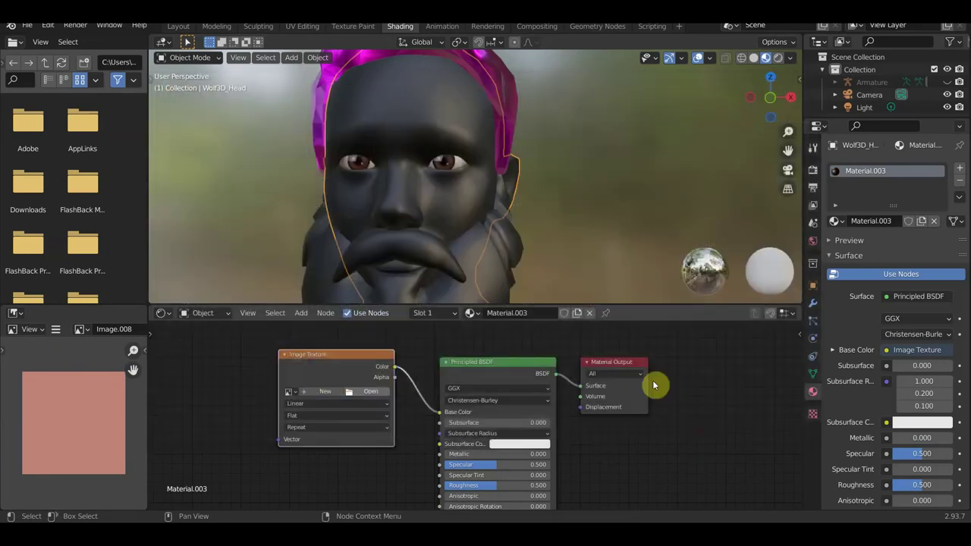
mouse_move(487, 222)
middle_down()
mouse_move(460, 236)
mouse_move(570, 228)
middle_up()
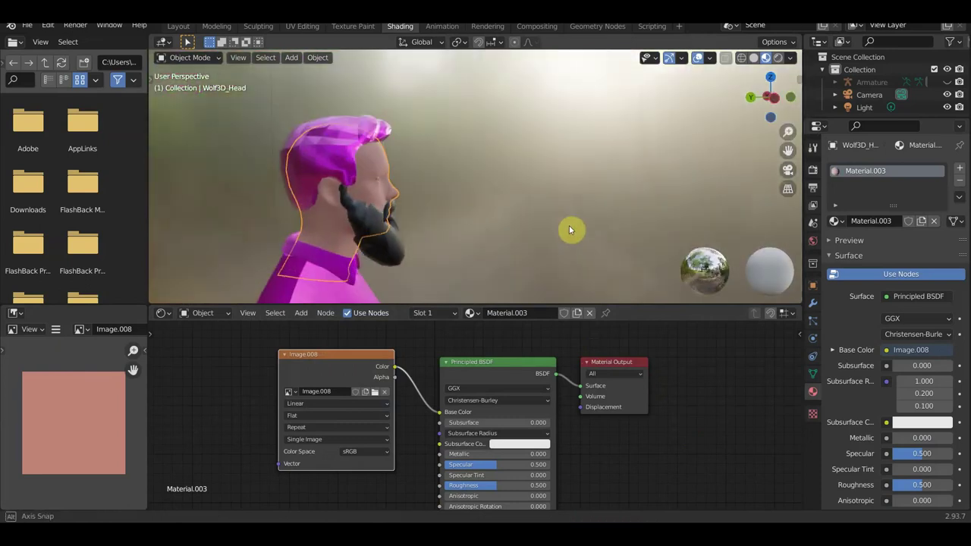
click(320, 157)
Step: Save Image.002 to the Desktop as Image.002.jpg
click(81, 330)
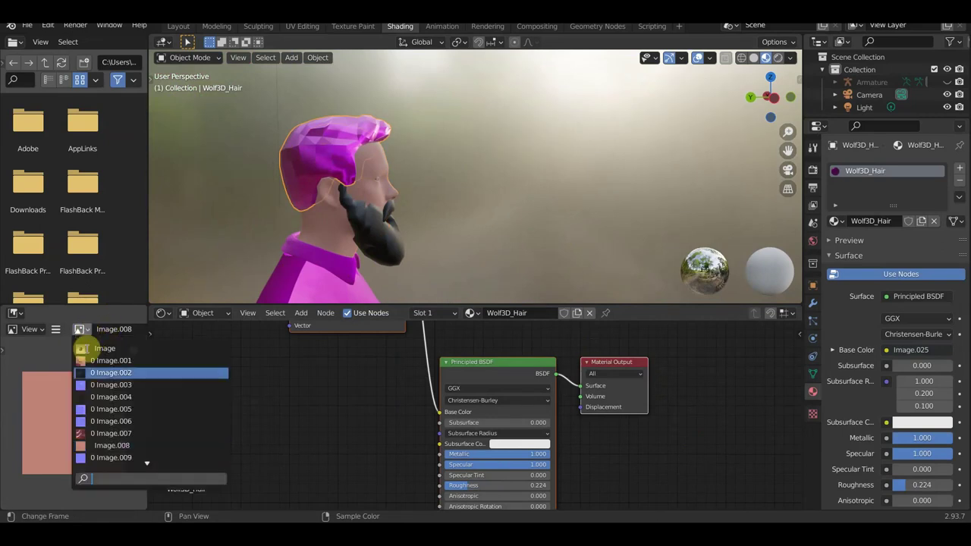
click(112, 372)
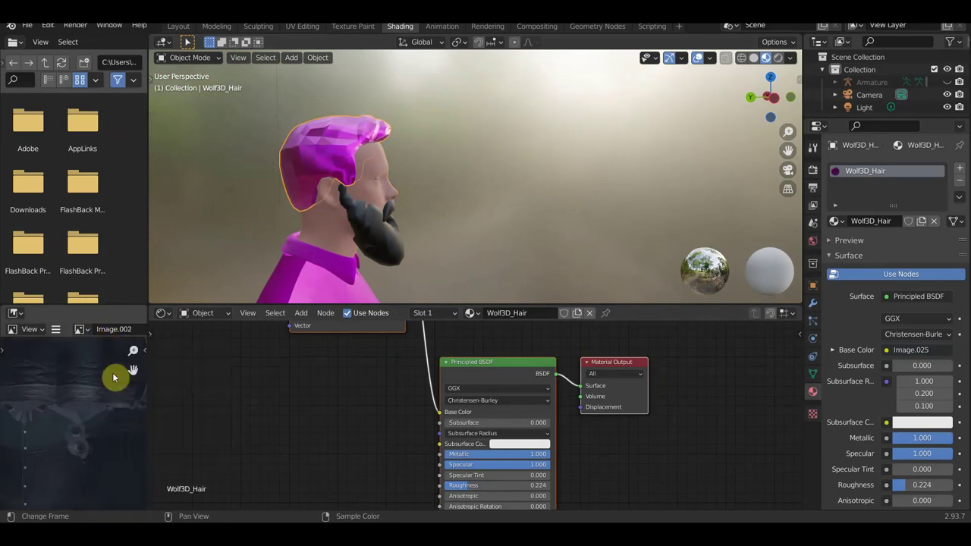
scroll(93, 427, down, 3)
scroll(91, 436, up, 3)
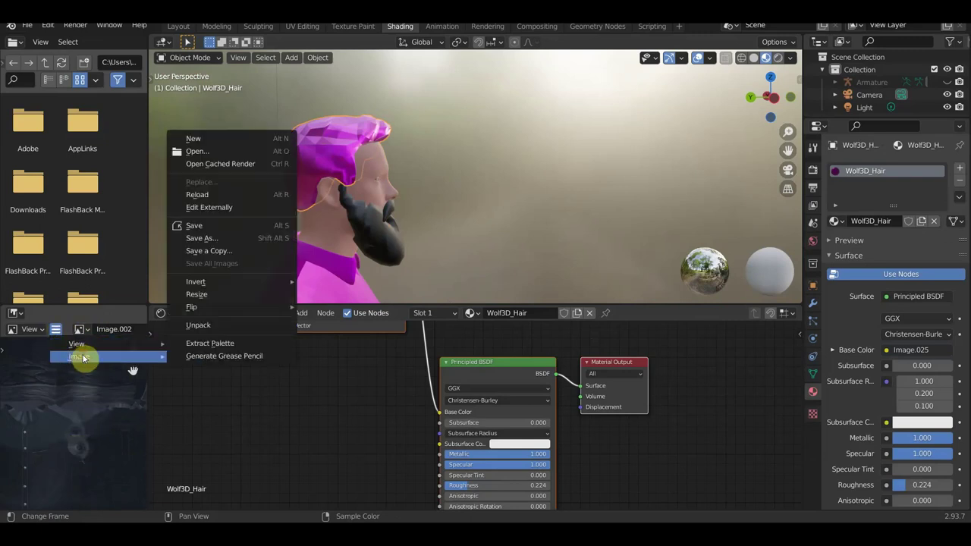
click(230, 238)
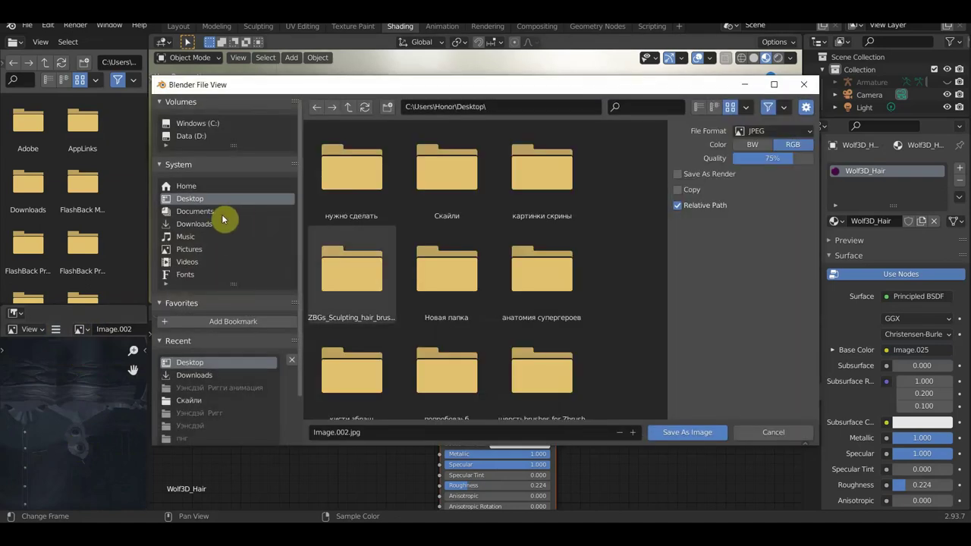
click(689, 432)
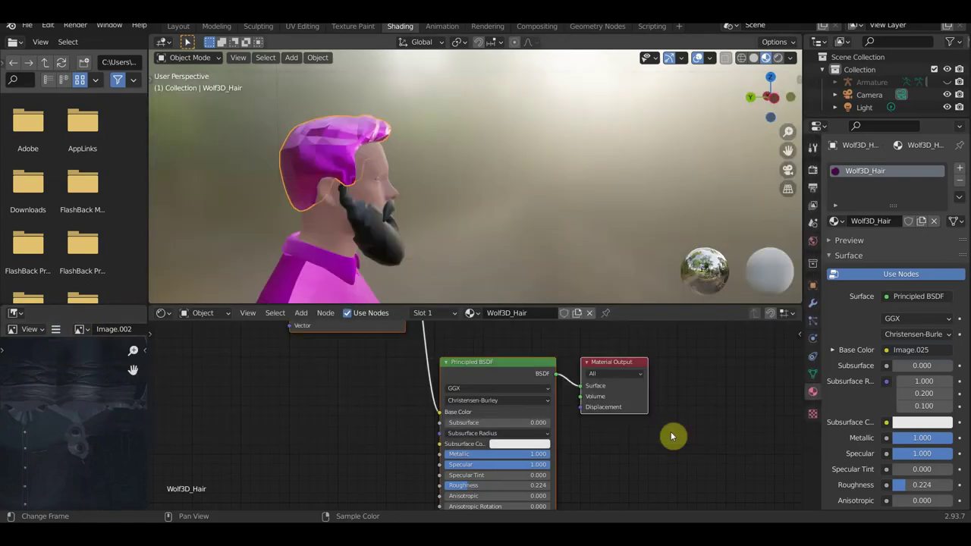
Step: Select the shirt and load Image.002.jpg from the Desktop into its texture node
mouse_move(337, 361)
middle_down()
mouse_move(352, 410)
mouse_move(377, 407)
middle_up()
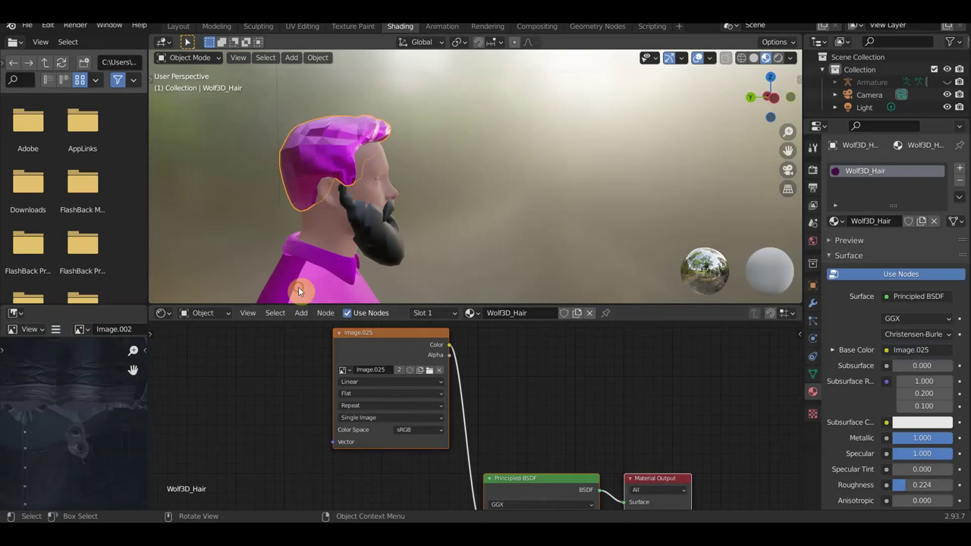
click(327, 273)
click(425, 374)
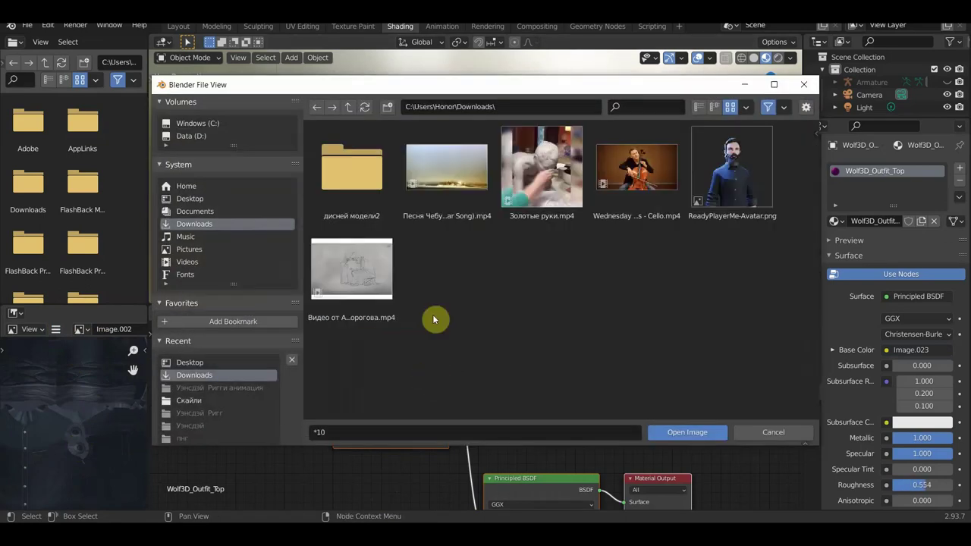
click(191, 199)
click(546, 375)
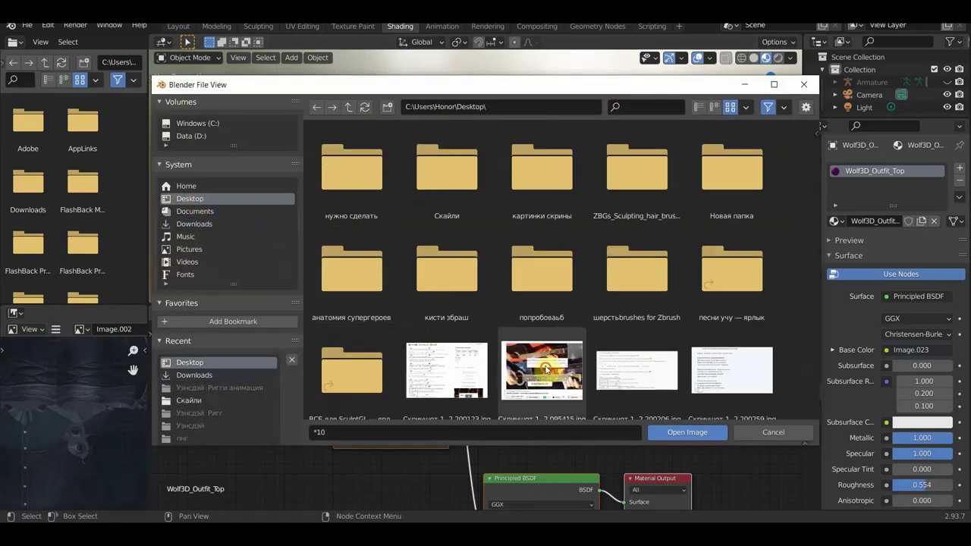
scroll(550, 383, down, 5)
click(743, 311)
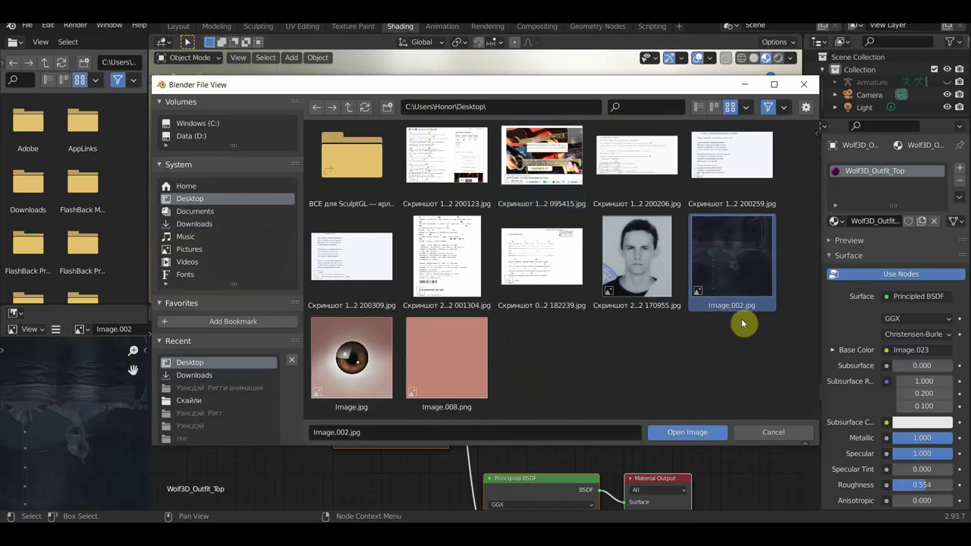
click(687, 431)
mouse_move(523, 300)
middle_down()
mouse_move(448, 266)
mouse_move(303, 291)
mouse_move(519, 256)
middle_up()
scroll(518, 253, down, 2)
scroll(581, 236, down, 1)
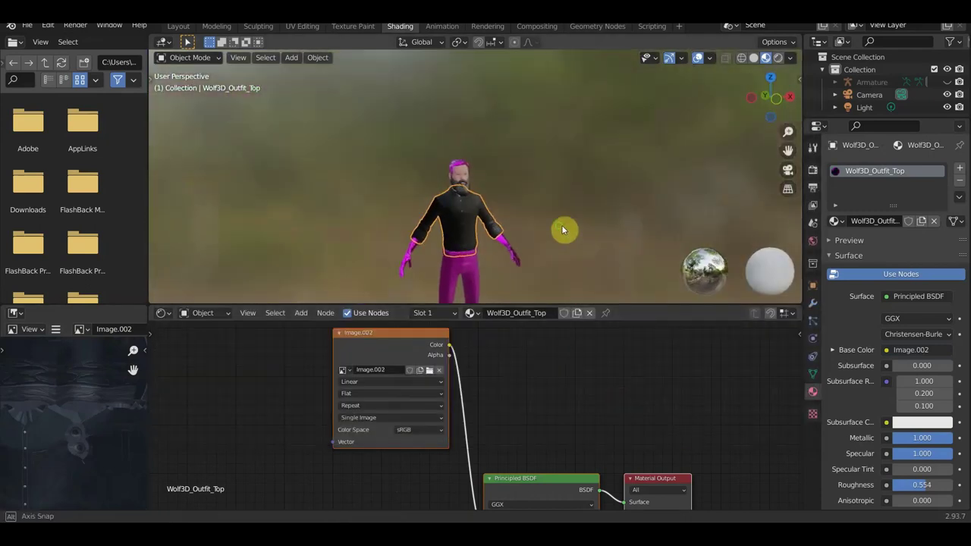
click(449, 278)
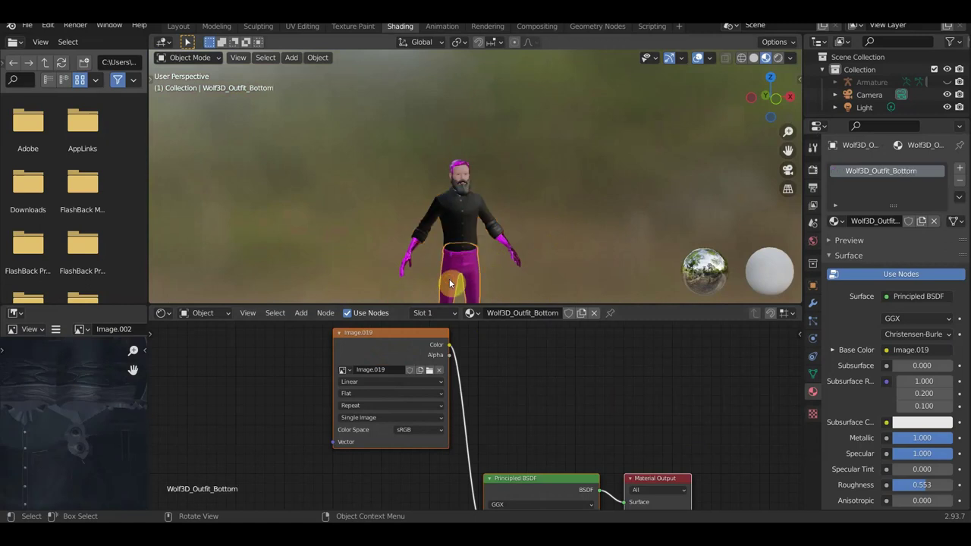
Step: Save Image.004 to the Desktop as Image.004.png
click(81, 329)
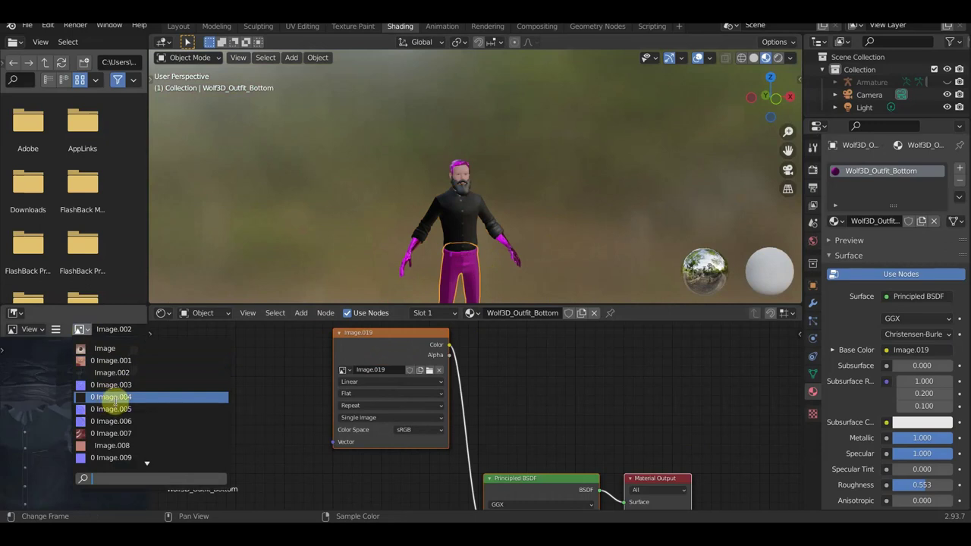
click(114, 398)
scroll(104, 425, up, 3)
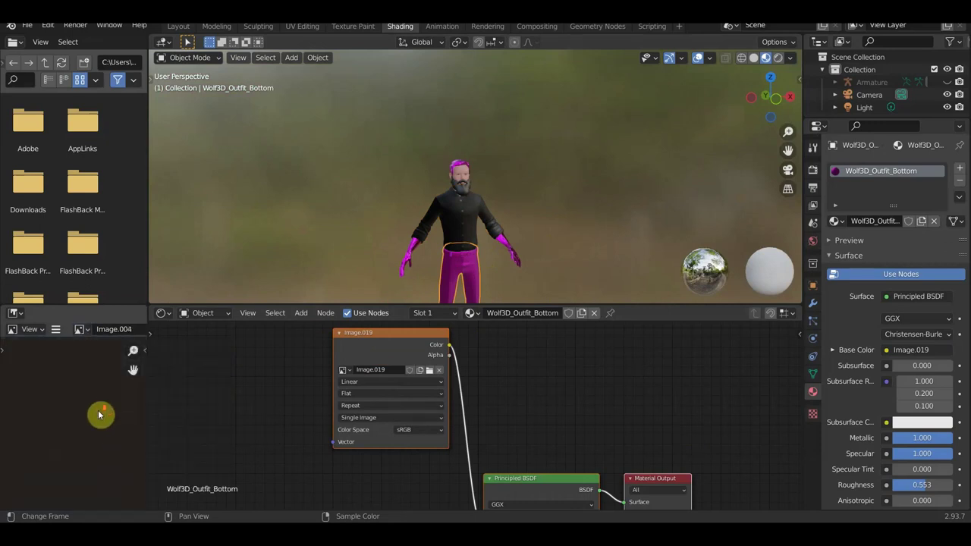
scroll(100, 414, down, 3)
click(81, 330)
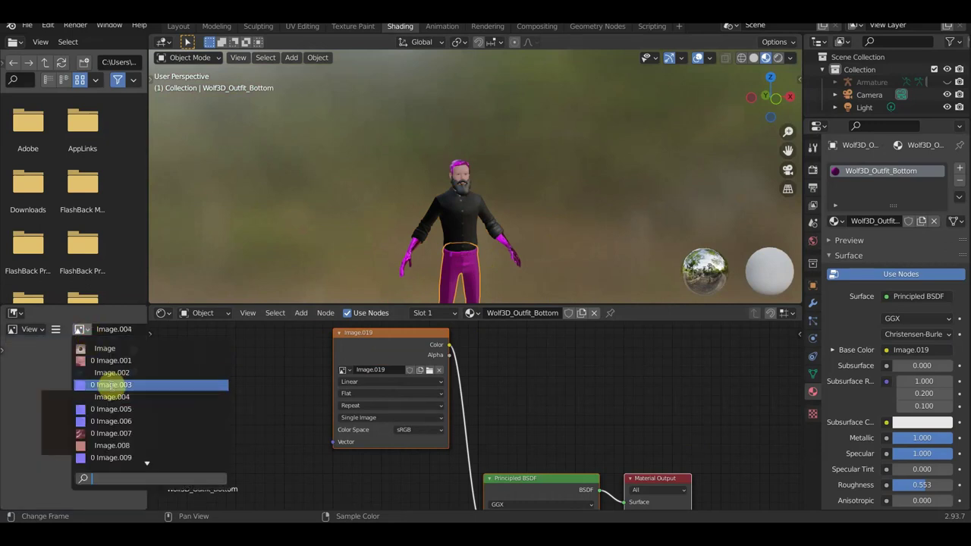
click(55, 330)
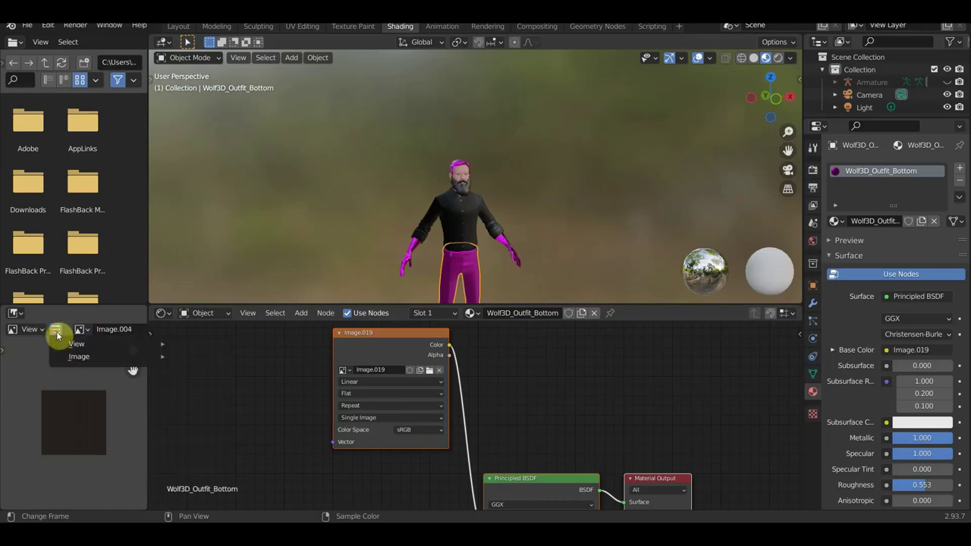
mouse_move(106, 356)
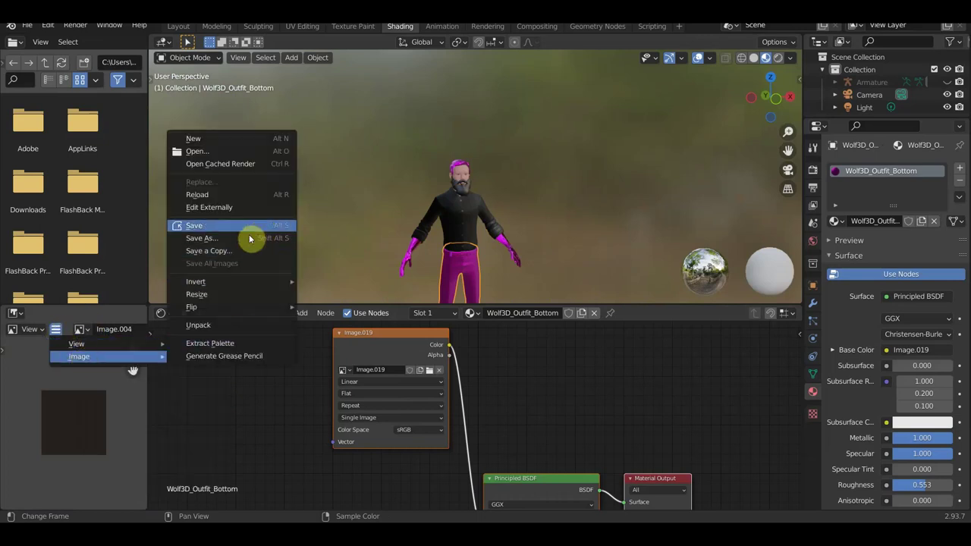
click(250, 239)
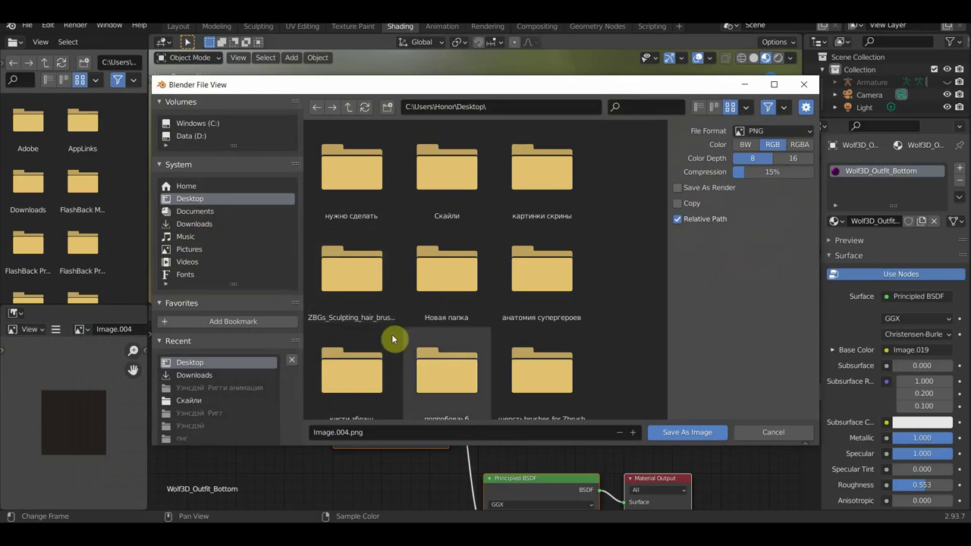
click(431, 364)
click(665, 440)
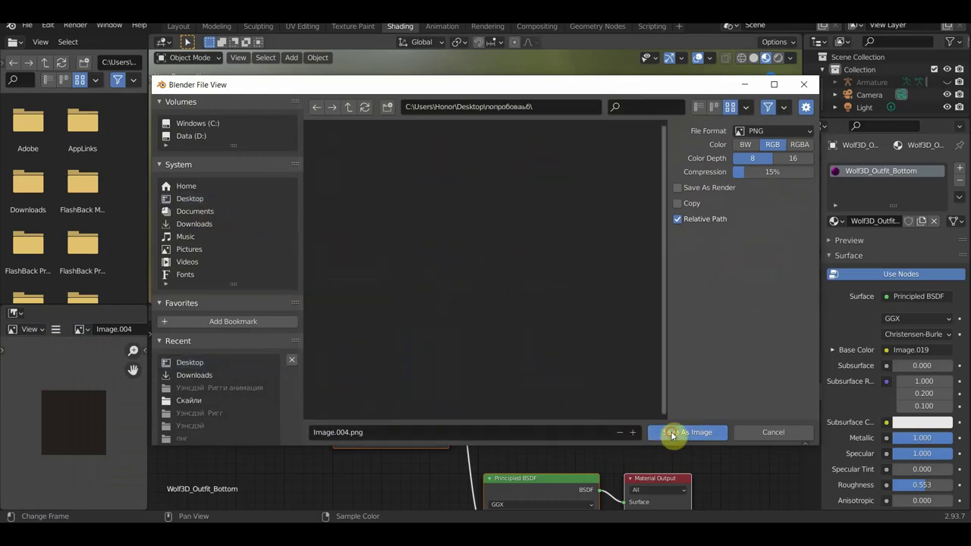
click(188, 199)
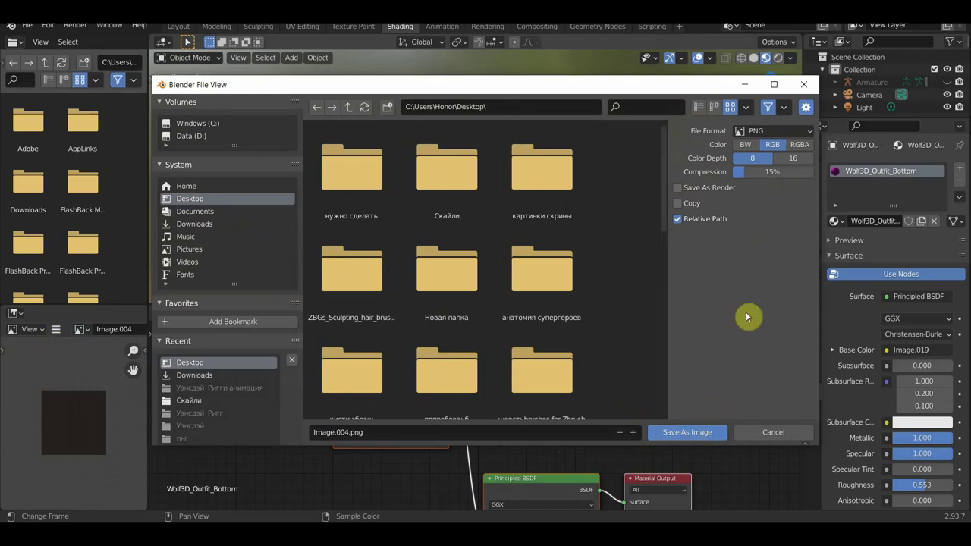
click(696, 436)
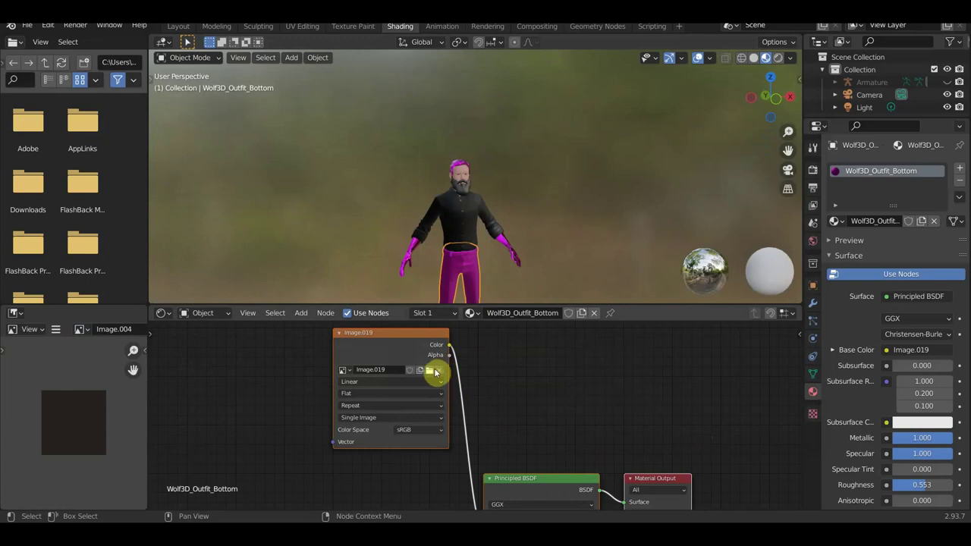
Step: Load Image.004.png from the Desktop into the trousers' Wolf3D_Outfit_Bottom texture node
click(430, 375)
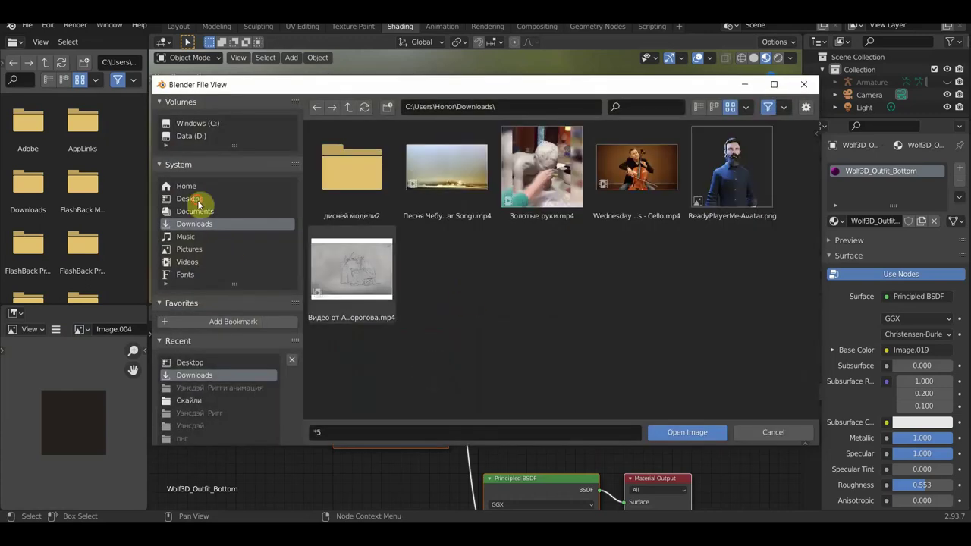
click(193, 200)
scroll(573, 388, down, 3)
scroll(579, 396, down, 2)
click(468, 374)
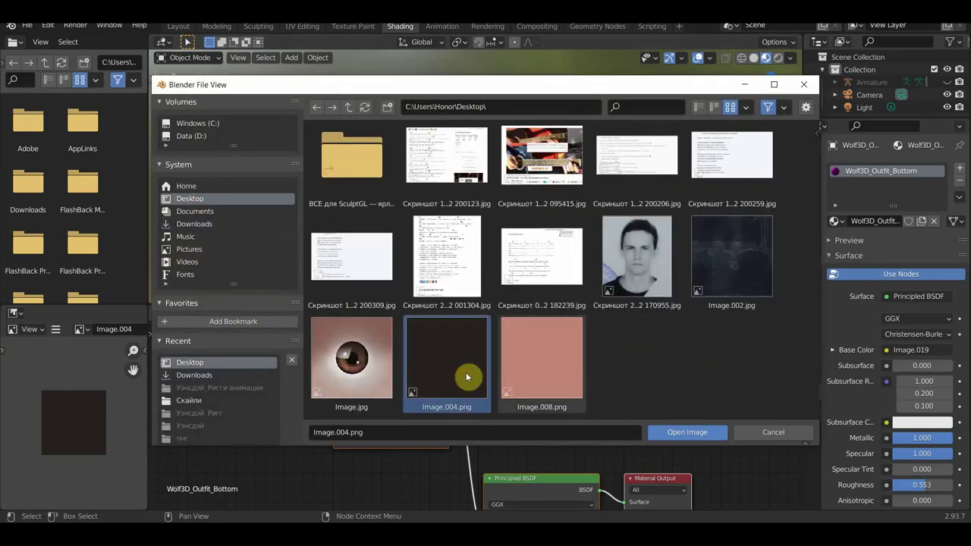
key(Return)
scroll(536, 281, up, 3)
scroll(535, 281, up, 2)
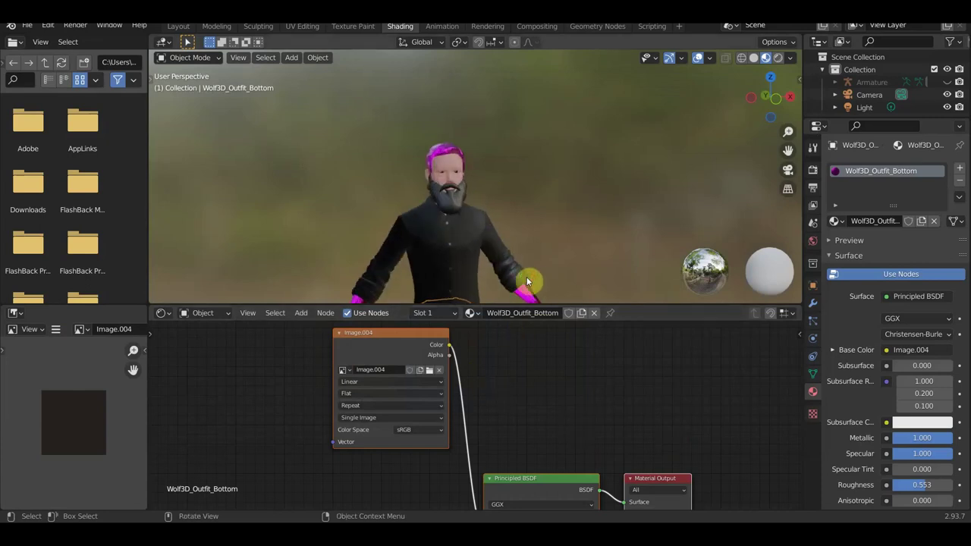
scroll(510, 235, down, 3)
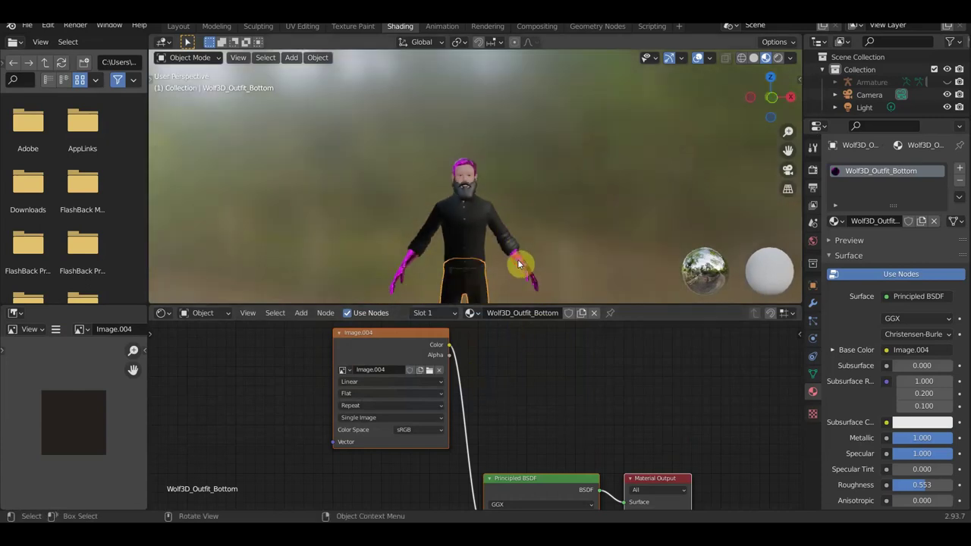
click(519, 264)
Step: Load Image.008.png from the Desktop into the body's Image Texture node
middle_drag(408, 394, 473, 466)
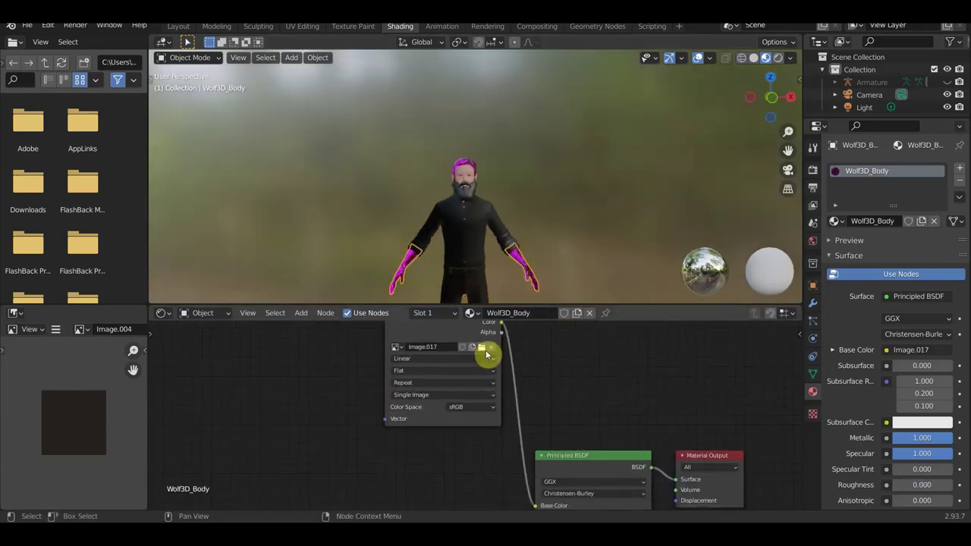
click(482, 349)
click(193, 198)
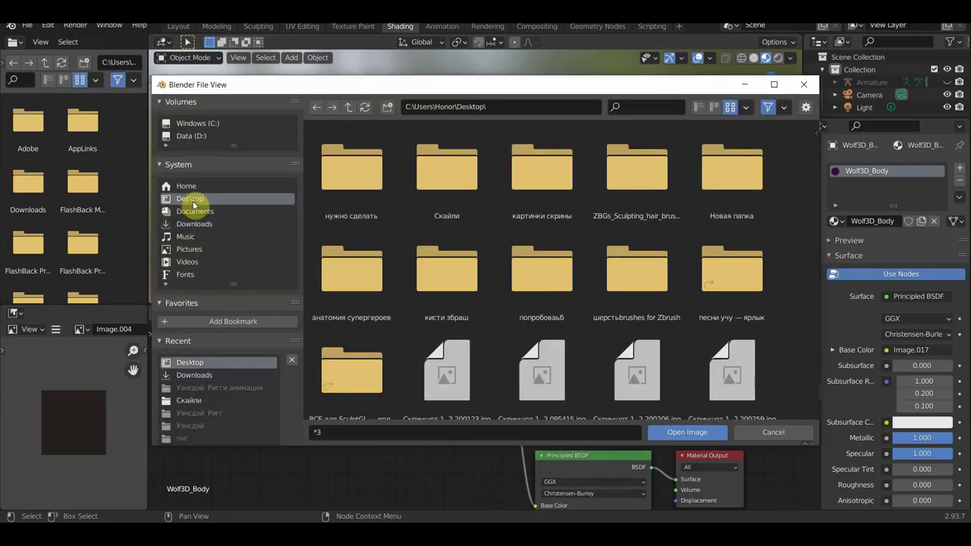
click(543, 334)
scroll(547, 336, down, 2)
scroll(557, 372, down, 1)
click(561, 396)
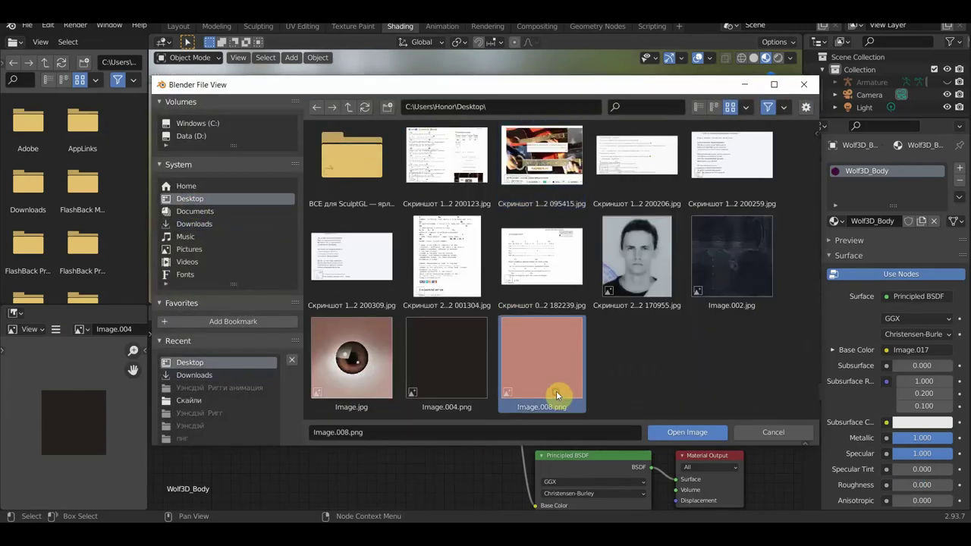
click(702, 439)
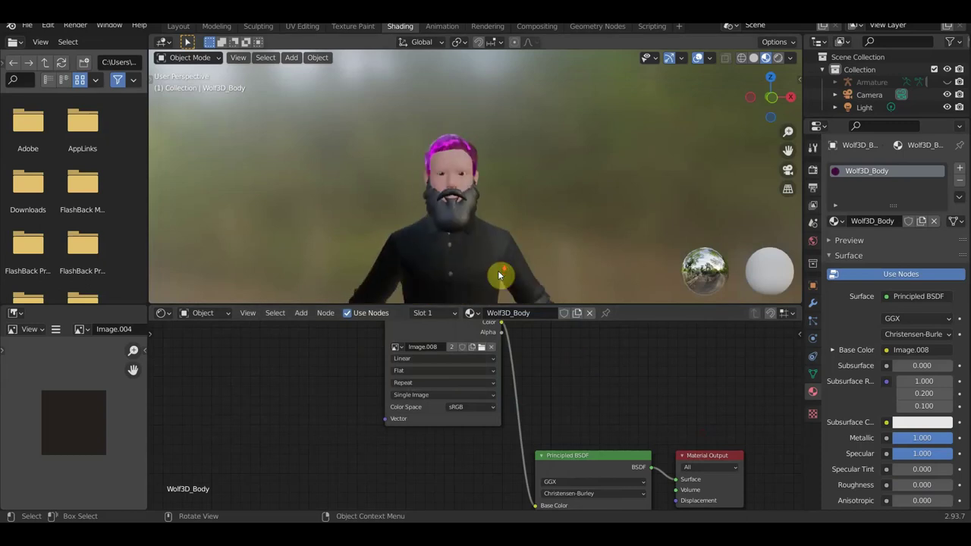
Step: Lower the body material's Metallic to about 0.24 so the arms look like skin
mouse_move(588, 250)
middle_down()
mouse_move(618, 279)
mouse_move(545, 255)
mouse_move(509, 169)
middle_up()
scroll(509, 169, up, 3)
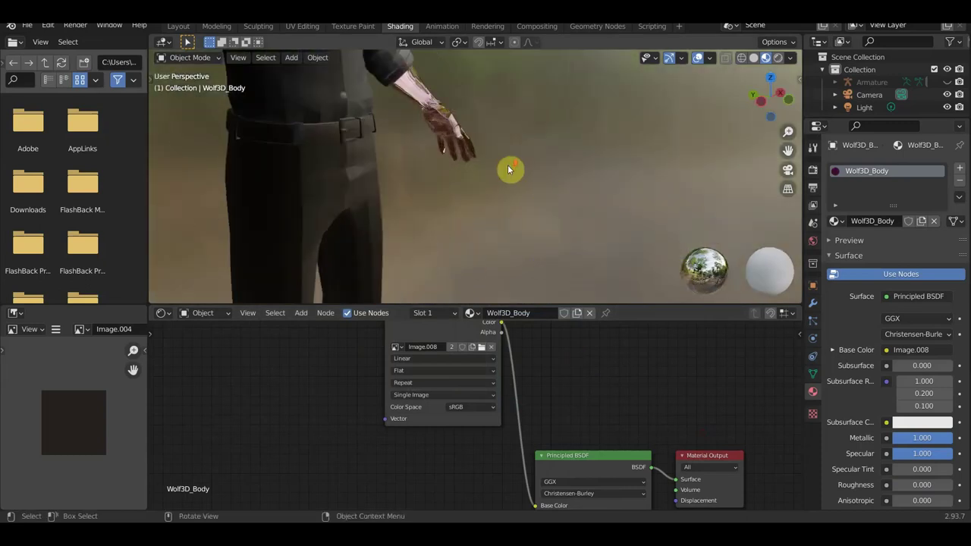
scroll(509, 169, up, 3)
middle_drag(703, 219, 579, 220)
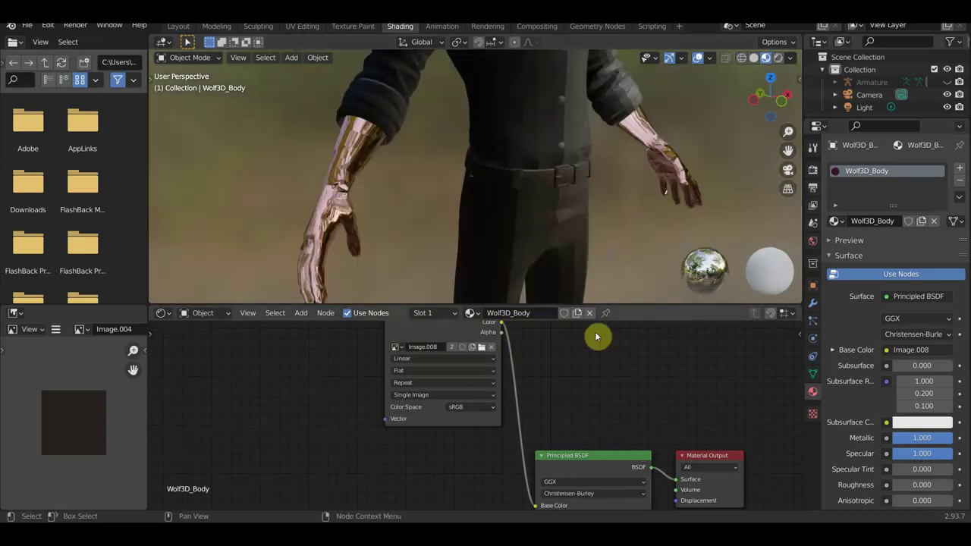
middle_drag(630, 427, 575, 335)
scroll(574, 334, up, 3)
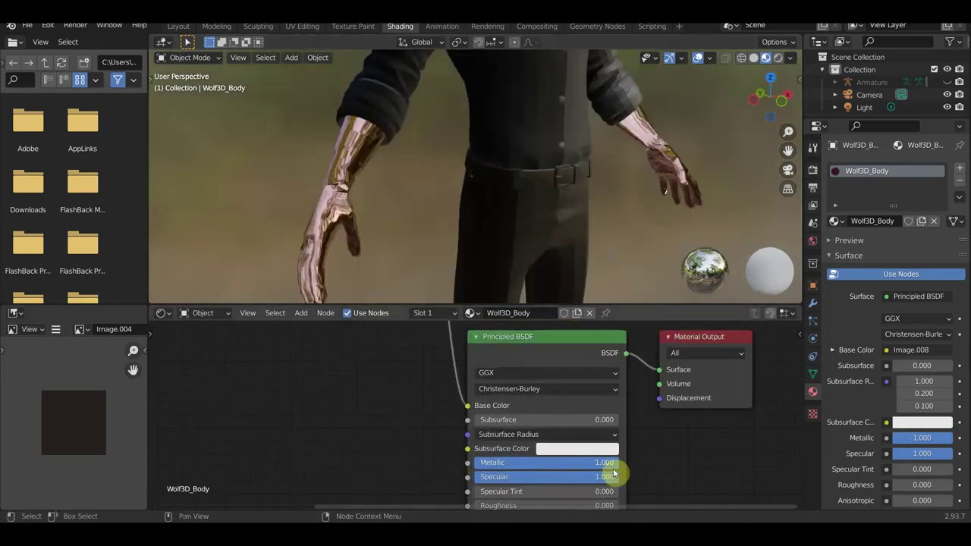
drag(613, 465, 607, 464)
drag(540, 462, 509, 463)
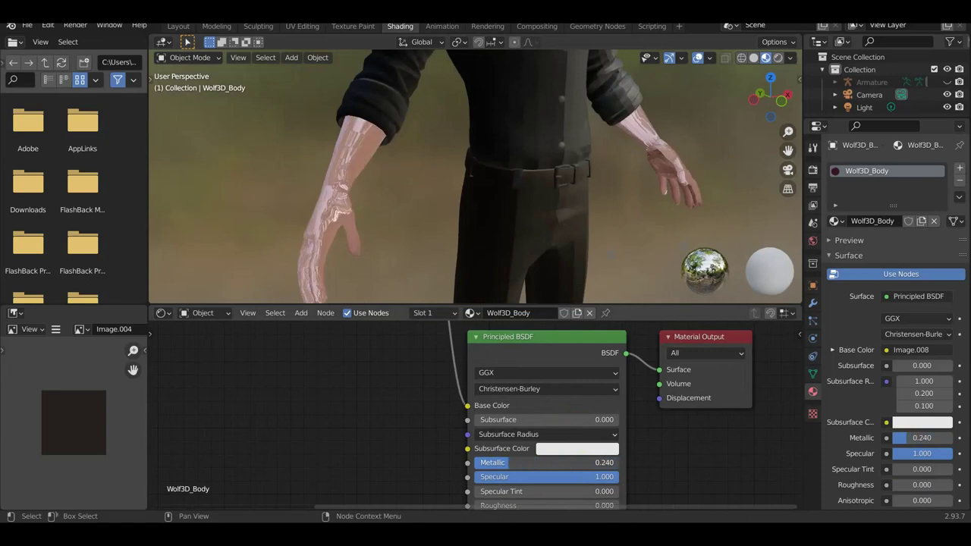
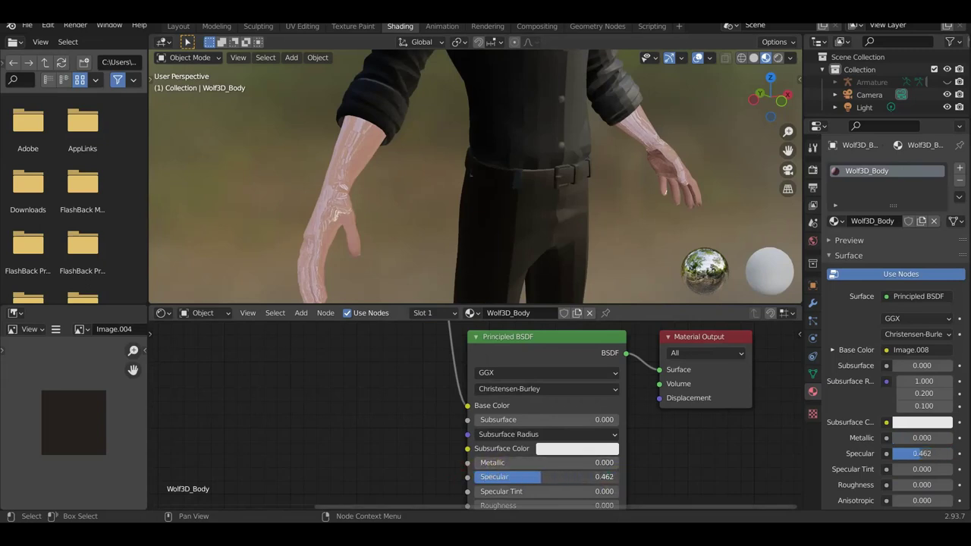
Step: Lower the body skin's Specular to 0.436 and raise its Roughness to 0.600
drag(540, 476, 536, 477)
scroll(640, 417, down, 5)
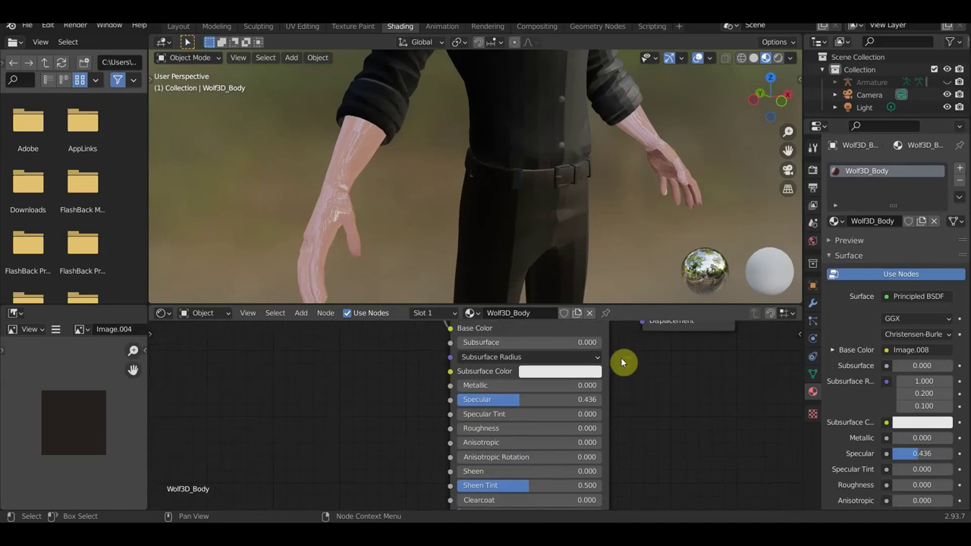
mouse_move(493, 428)
mouse_down()
mouse_move(568, 428)
mouse_move(575, 444)
mouse_up()
scroll(589, 206, down, 3)
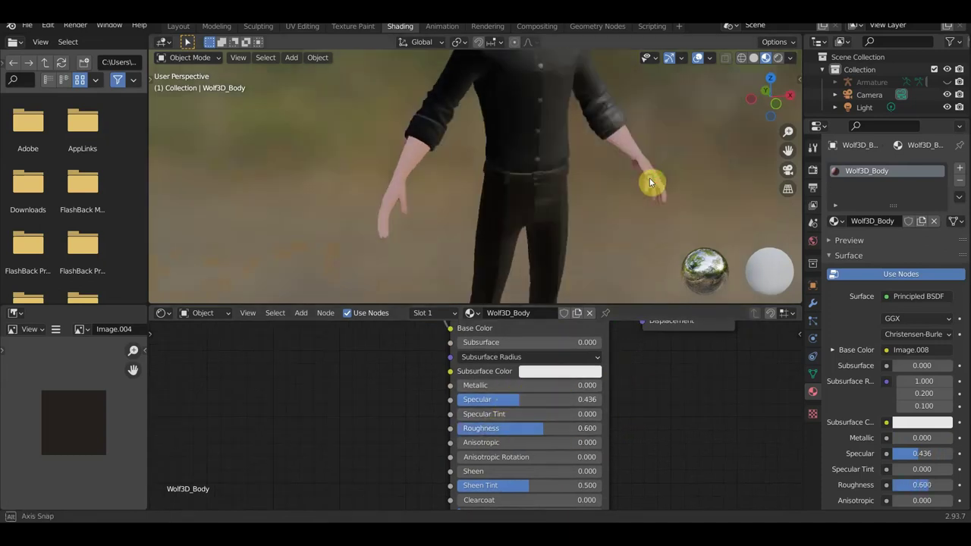
middle_drag(644, 177, 553, 80)
scroll(524, 110, up, 3)
Step: Select the hair object and bring its material nodes into view
middle_drag(495, 138, 516, 124)
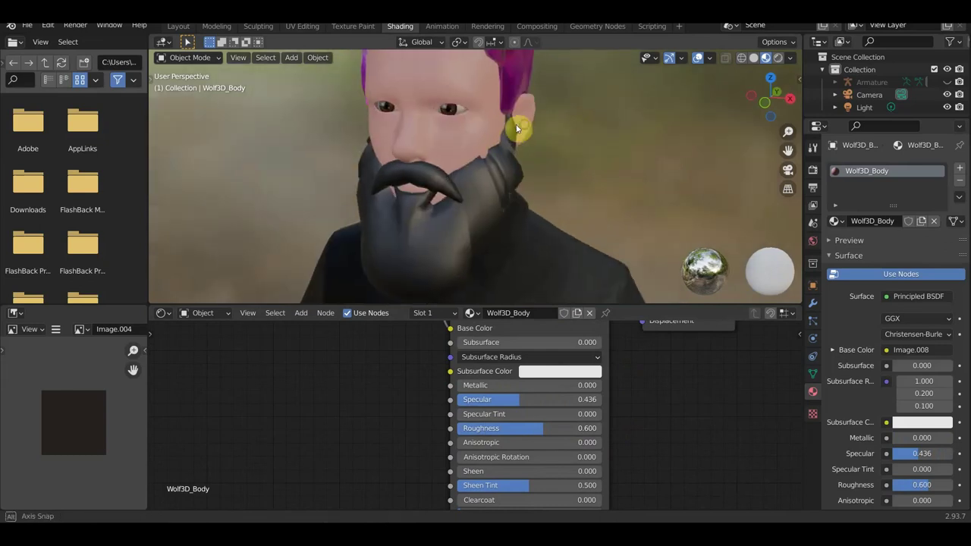
scroll(508, 120, down, 3)
click(486, 117)
mouse_move(401, 341)
middle_down()
mouse_move(433, 377)
mouse_move(426, 458)
middle_up()
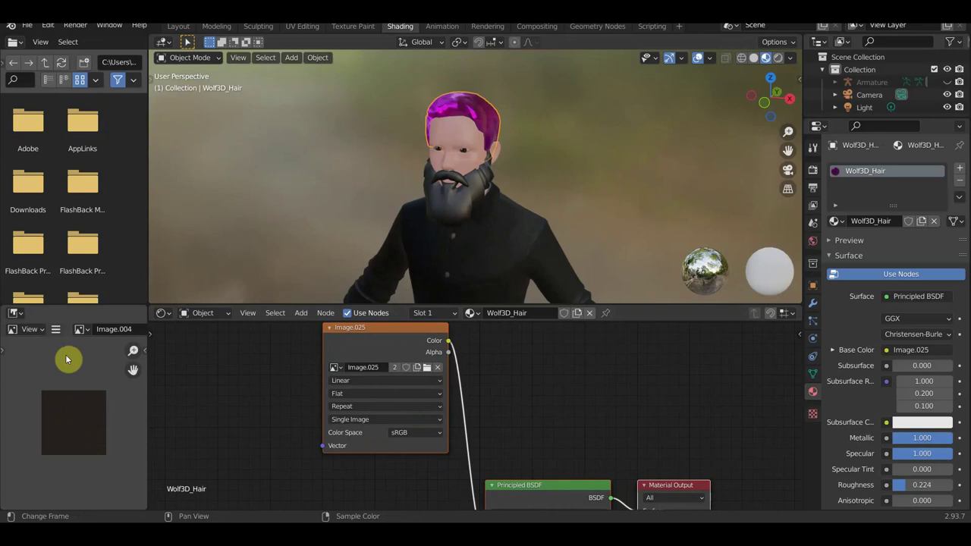
Step: Display the Image.010 trouser texture in the Image Editor
click(80, 328)
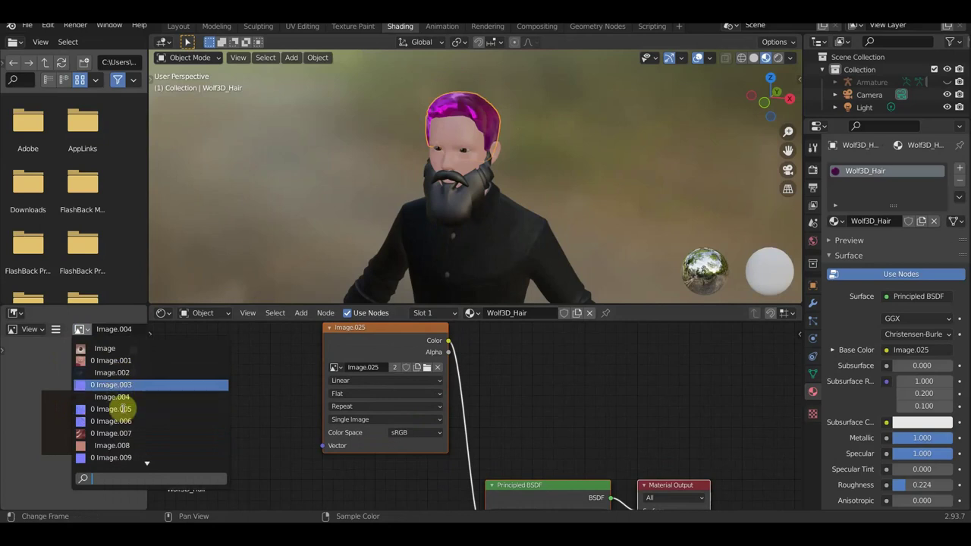
scroll(123, 444, down, 2)
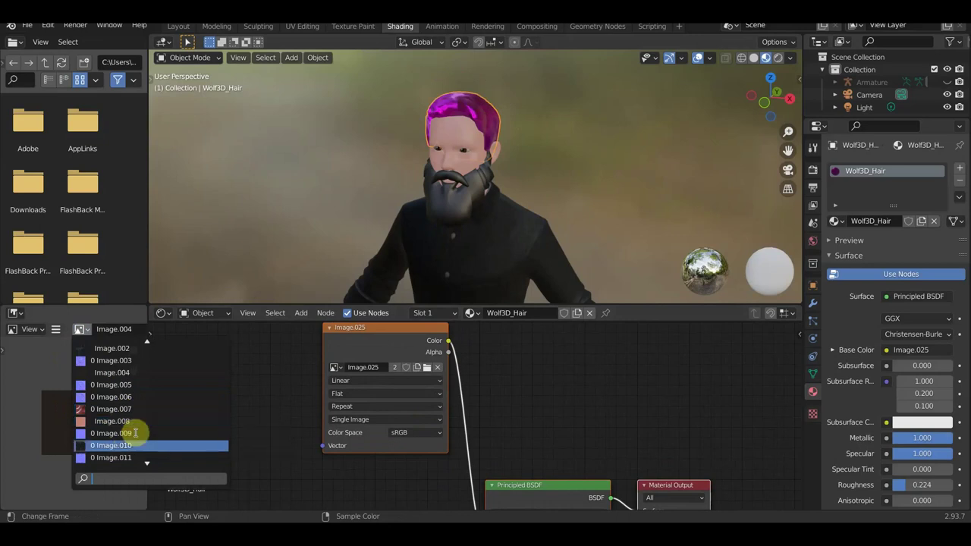
click(132, 446)
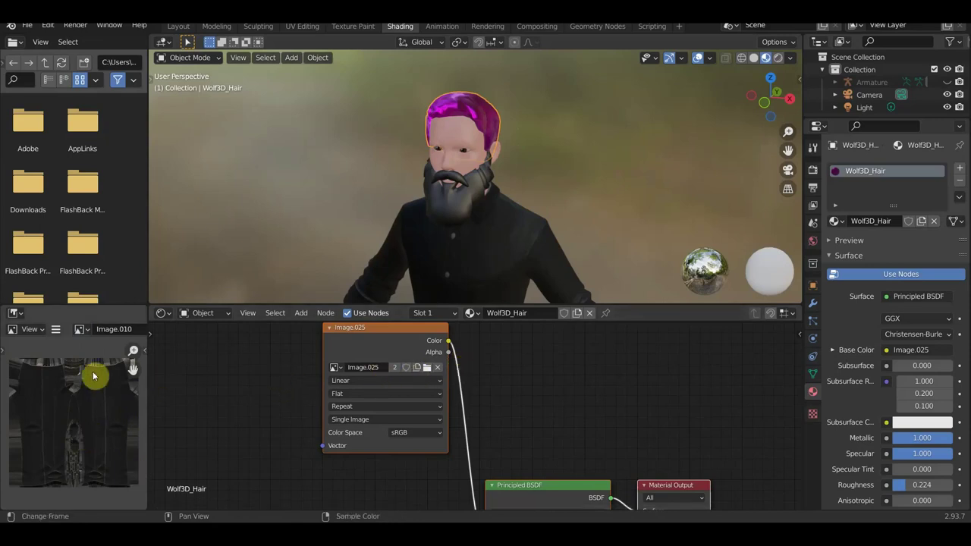
Step: Save Image.010 to the Desktop as a JPEG at 75% quality
click(56, 330)
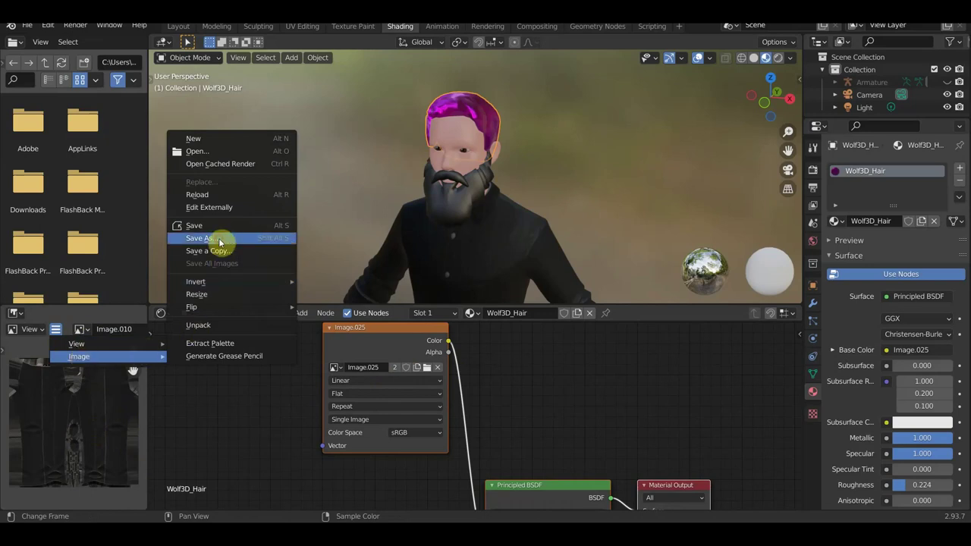
click(219, 241)
click(204, 213)
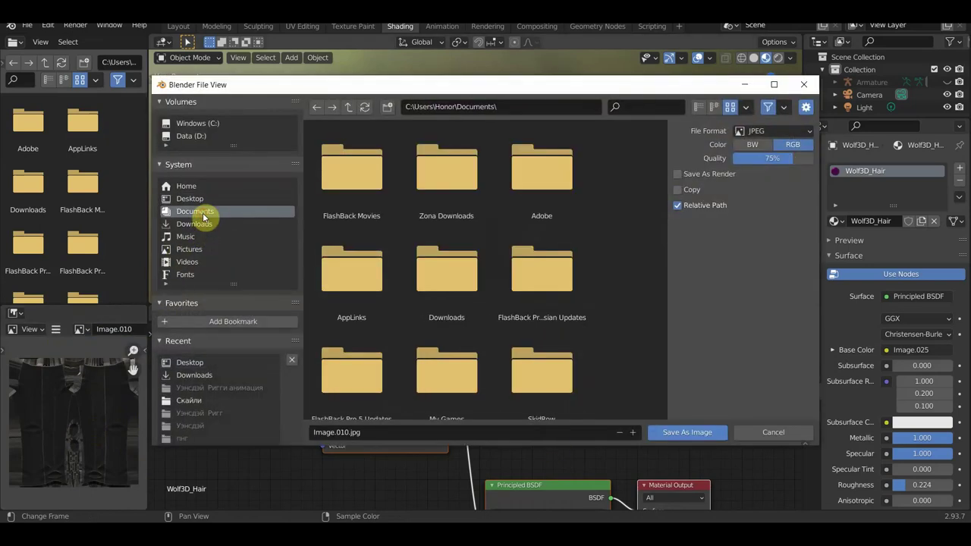
click(191, 198)
click(675, 432)
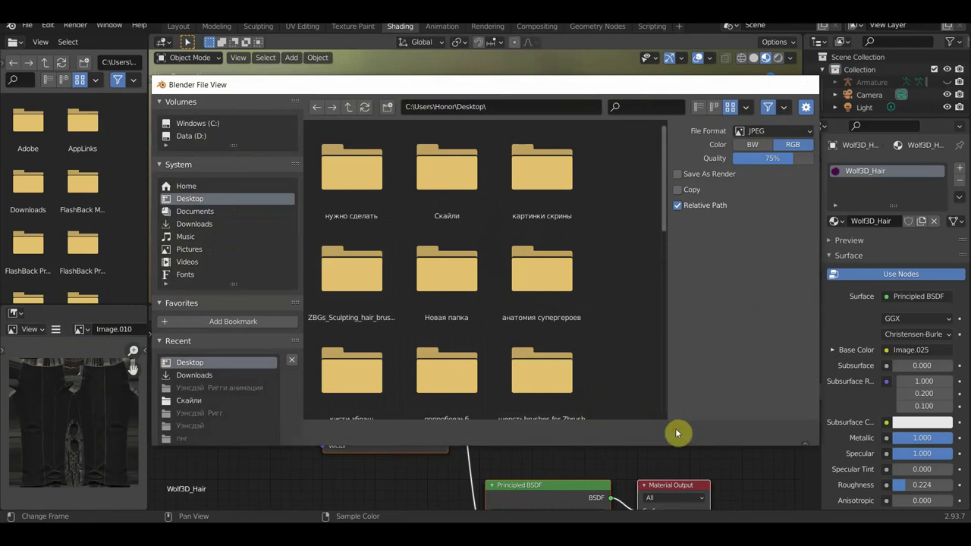
scroll(568, 235, down, 4)
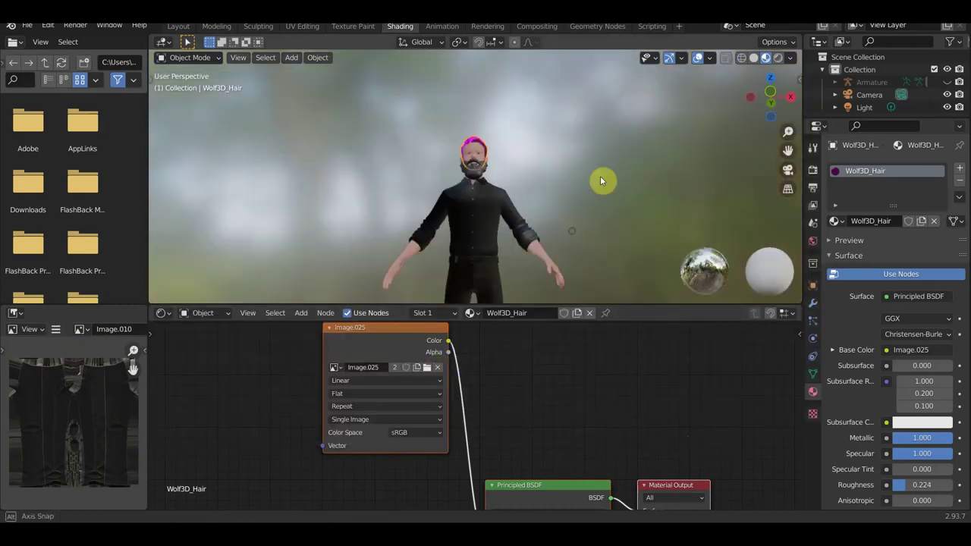
Step: Select the trousers object on the avatar
scroll(514, 216, up, 6)
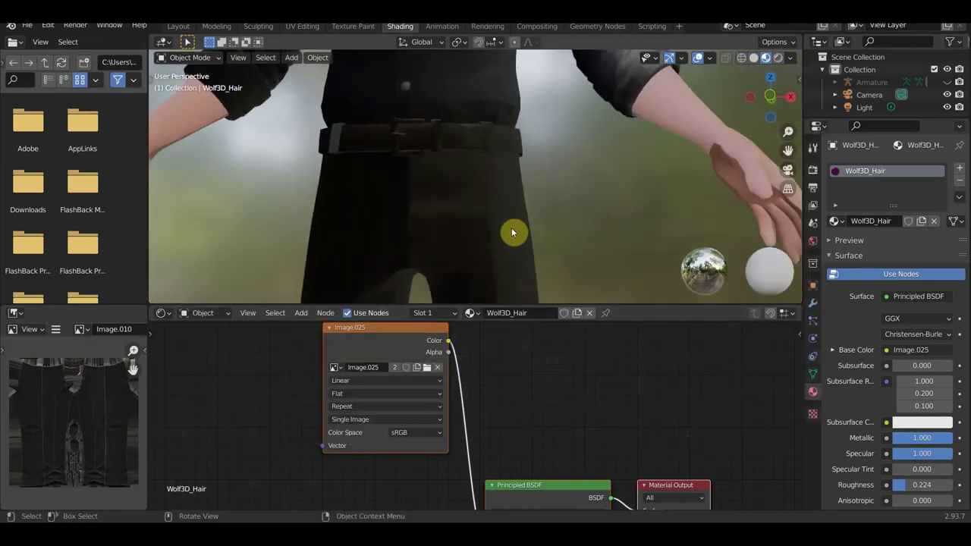
shift+middle_drag(511, 232, 564, 171)
click(543, 204)
mouse_move(630, 212)
middle_down()
mouse_move(372, 225)
mouse_move(591, 225)
middle_up()
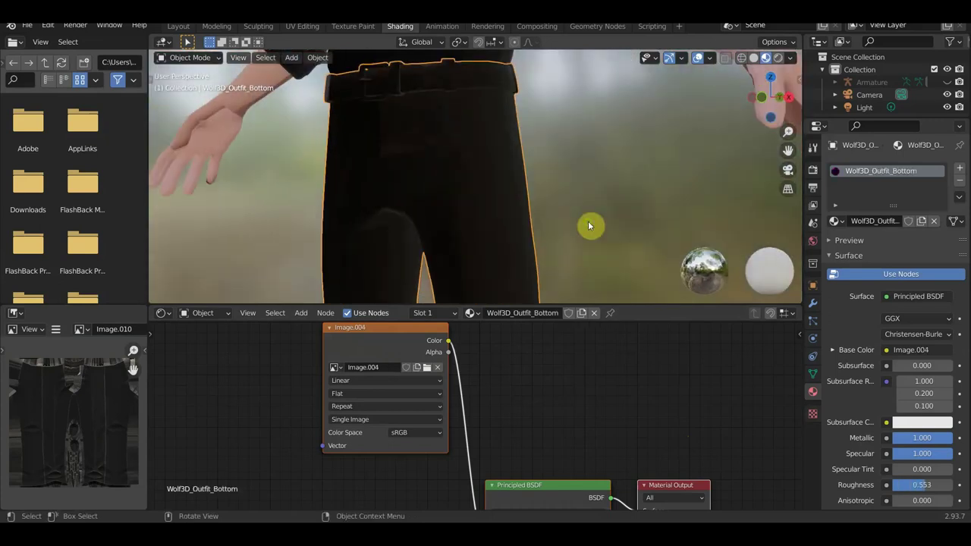
Step: Replace the trousers' Image.004 texture with Desktop/Image.010.jpg
click(427, 369)
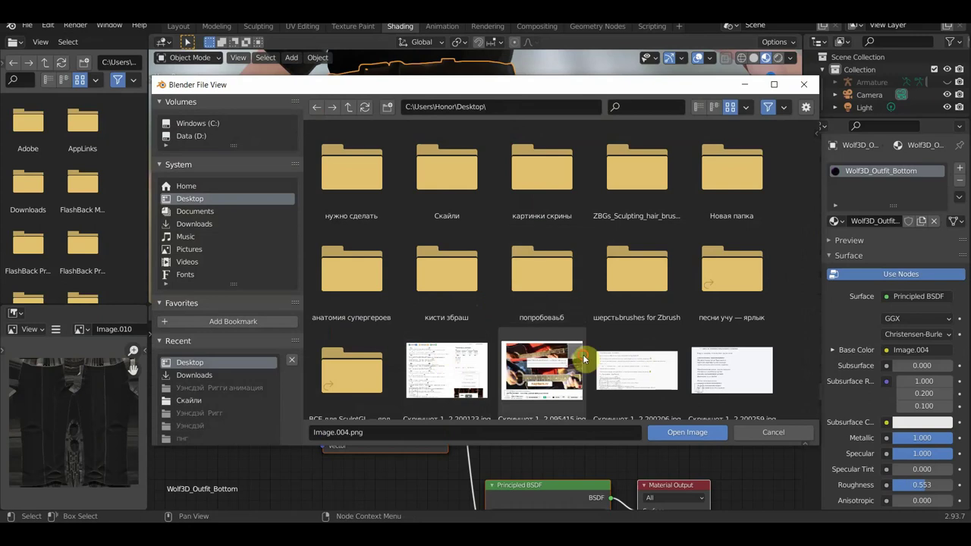
click(575, 358)
scroll(574, 351, down, 4)
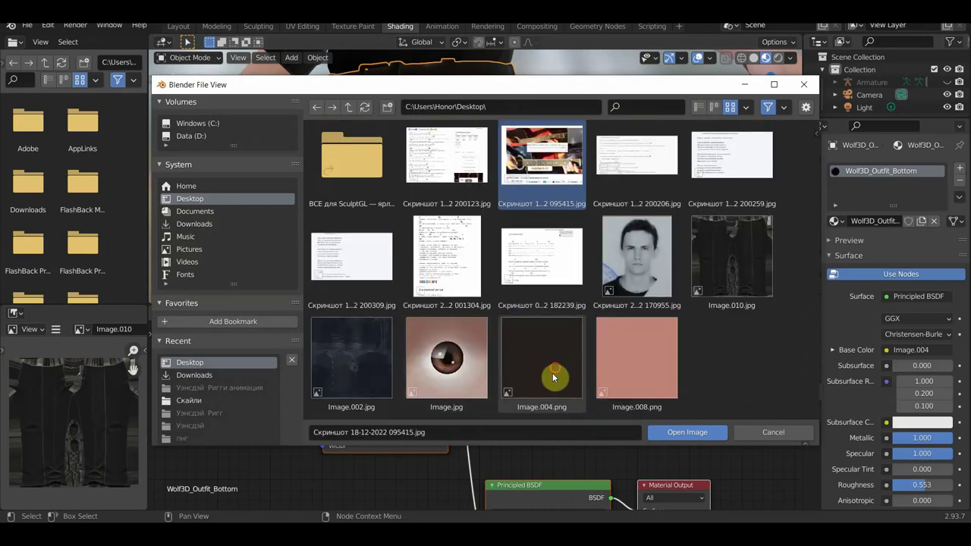
click(553, 377)
click(698, 271)
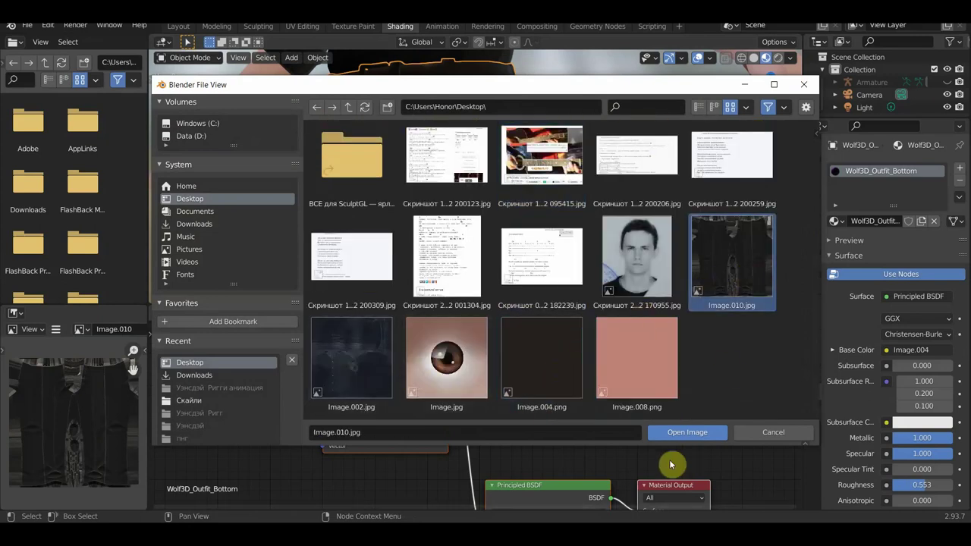
click(683, 436)
mouse_move(589, 269)
middle_down()
mouse_move(584, 241)
mouse_move(622, 244)
middle_up()
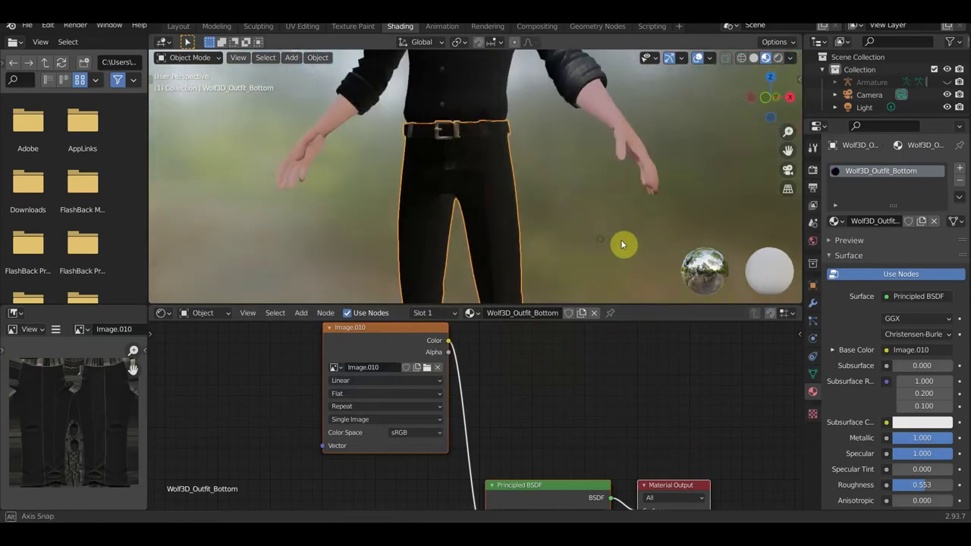
scroll(622, 244, up, 1)
scroll(635, 227, up, 1)
Step: Select the beard object on the avatar's head
scroll(494, 182, up, 3)
scroll(486, 193, down, 3)
scroll(472, 210, down, 3)
scroll(509, 228, up, 1)
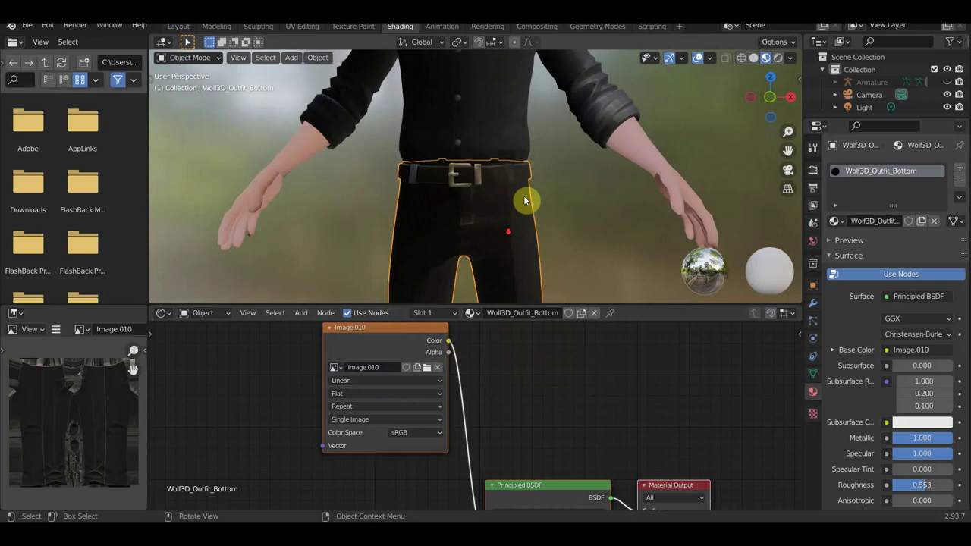
shift+middle_drag(523, 201, 524, 96)
click(457, 197)
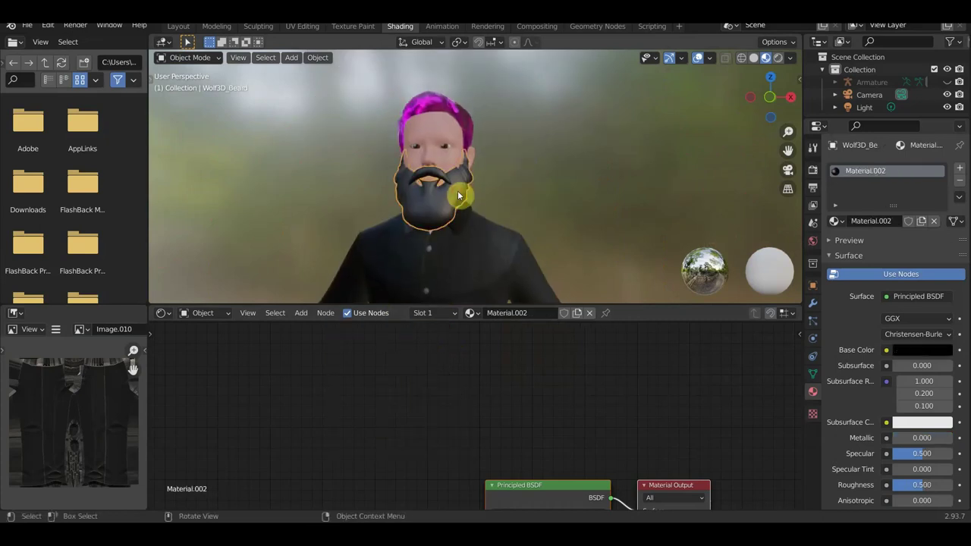
Step: Add an Image Texture node to the beard material with Color linked to Base Color
scroll(523, 440, down, 3)
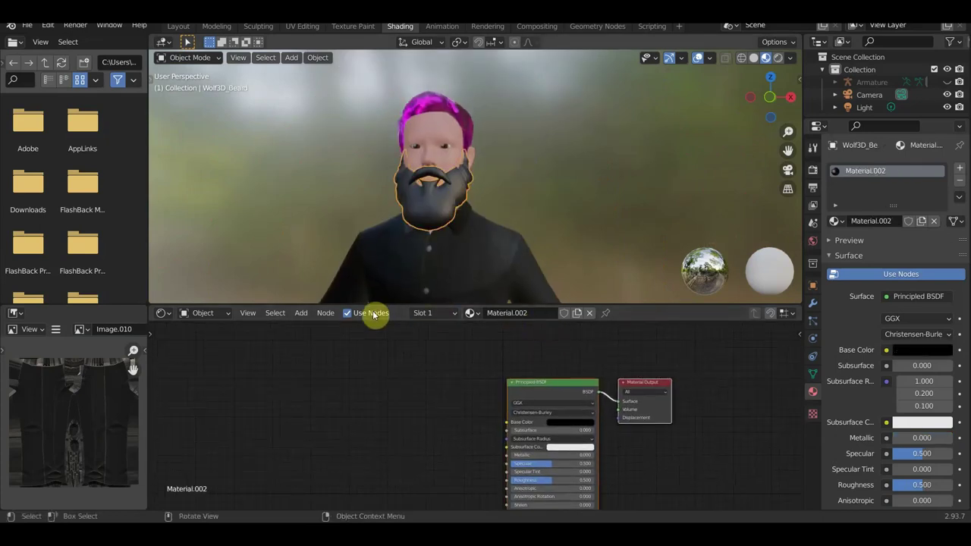
click(300, 313)
mouse_move(322, 384)
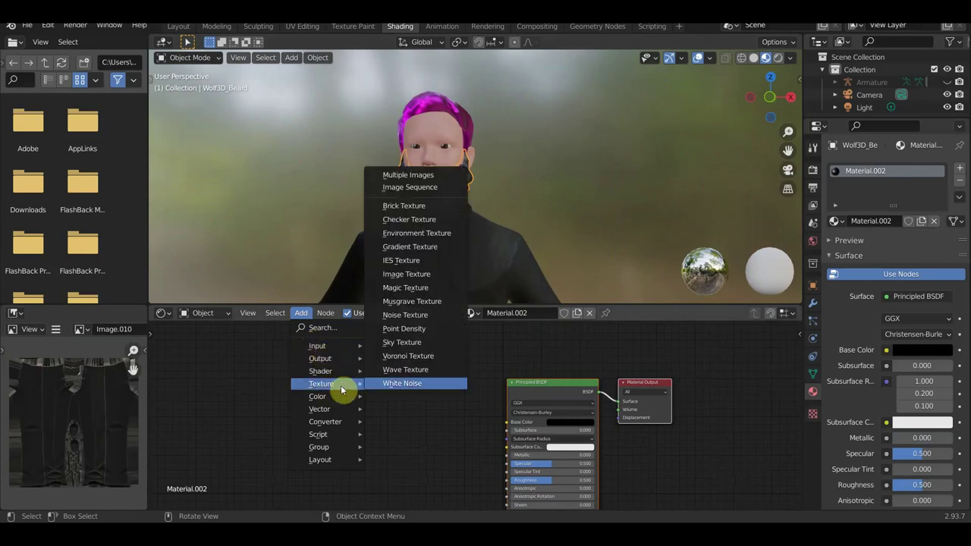
click(435, 273)
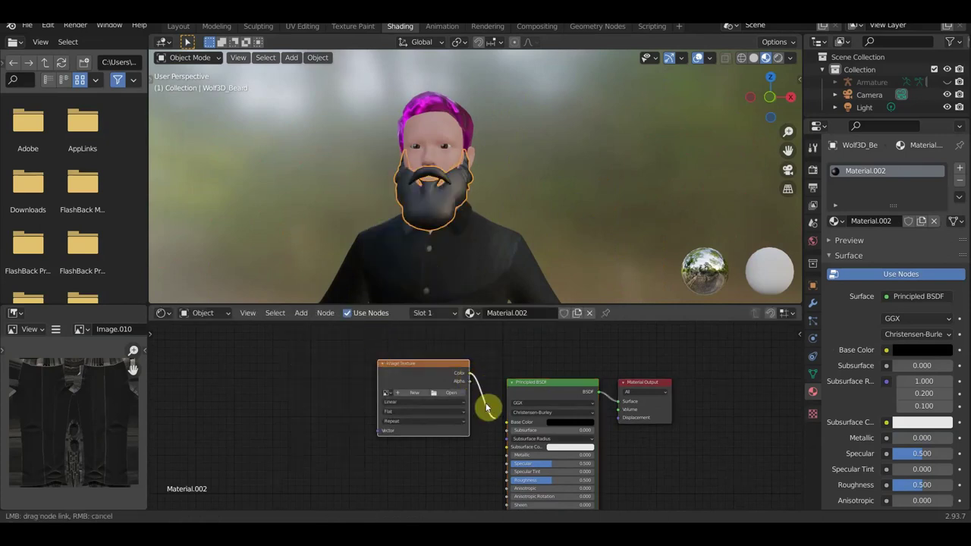
drag(500, 416, 505, 421)
Step: Load Desktop/Image.004.png into the beard's new image texture
click(452, 392)
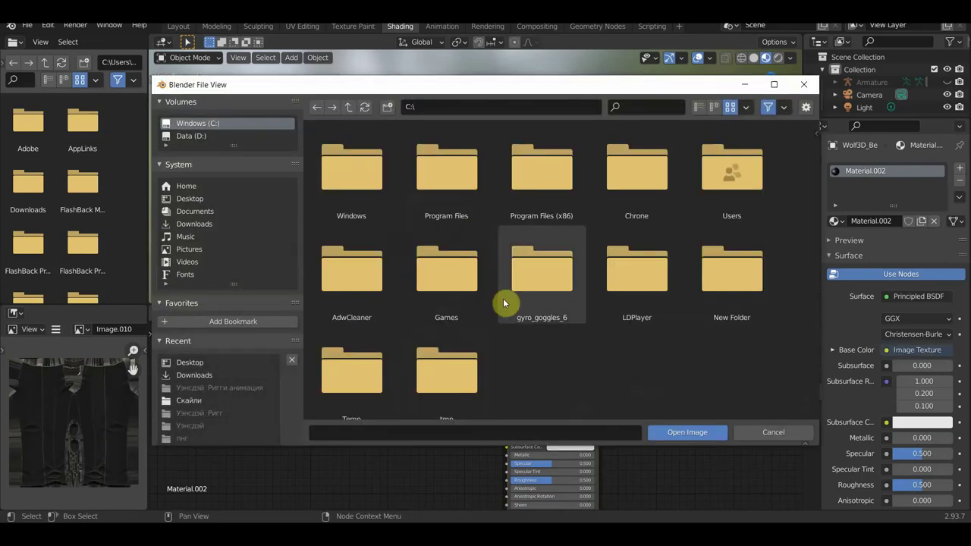
click(217, 198)
scroll(488, 310, down, 3)
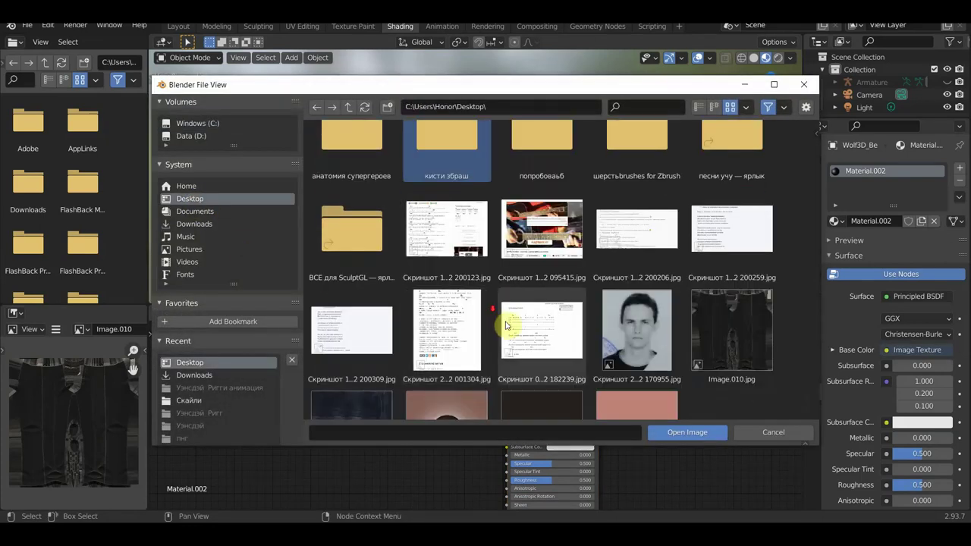
scroll(505, 325, down, 3)
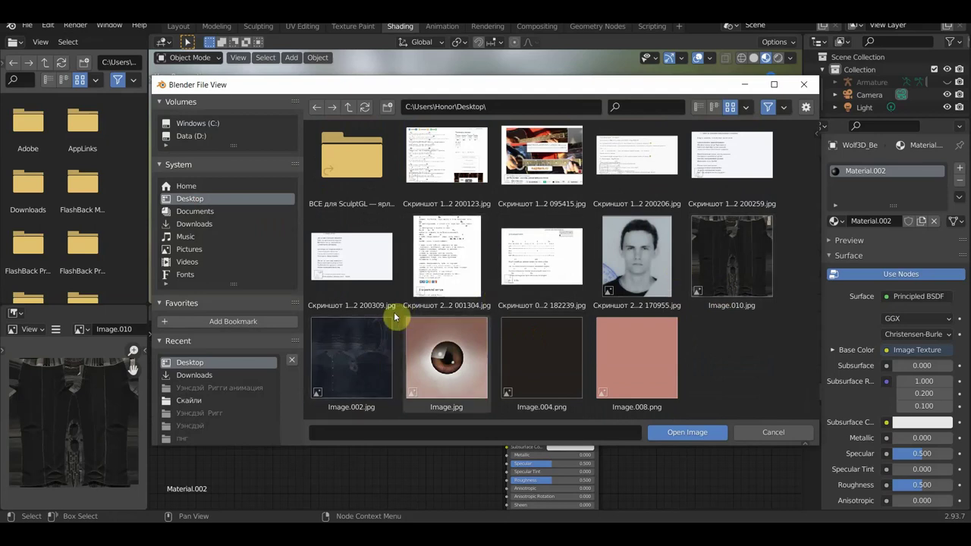
click(554, 364)
click(687, 432)
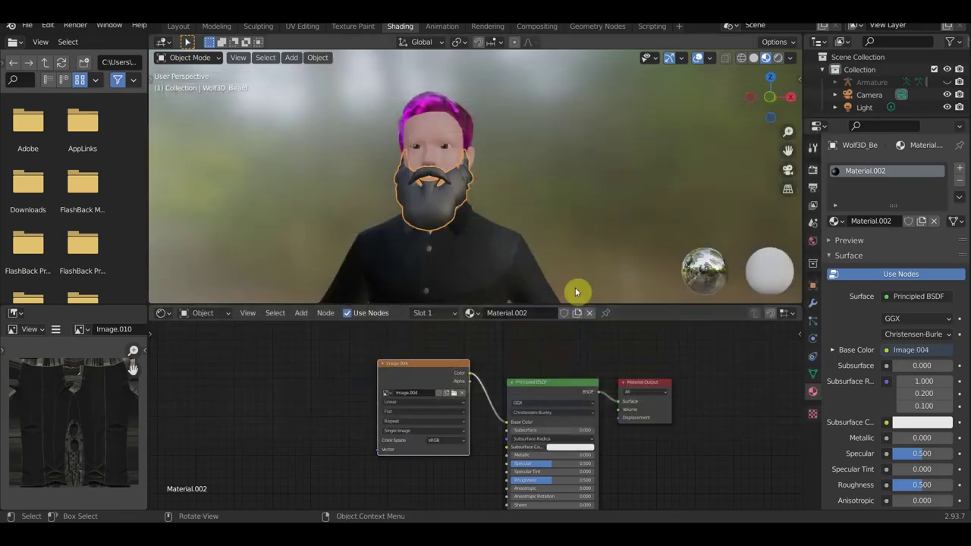
Step: Select the hair and bring its Image.025 texture node into view
mouse_move(565, 245)
middle_down()
mouse_move(541, 281)
mouse_move(491, 261)
mouse_move(618, 221)
mouse_move(609, 228)
middle_up()
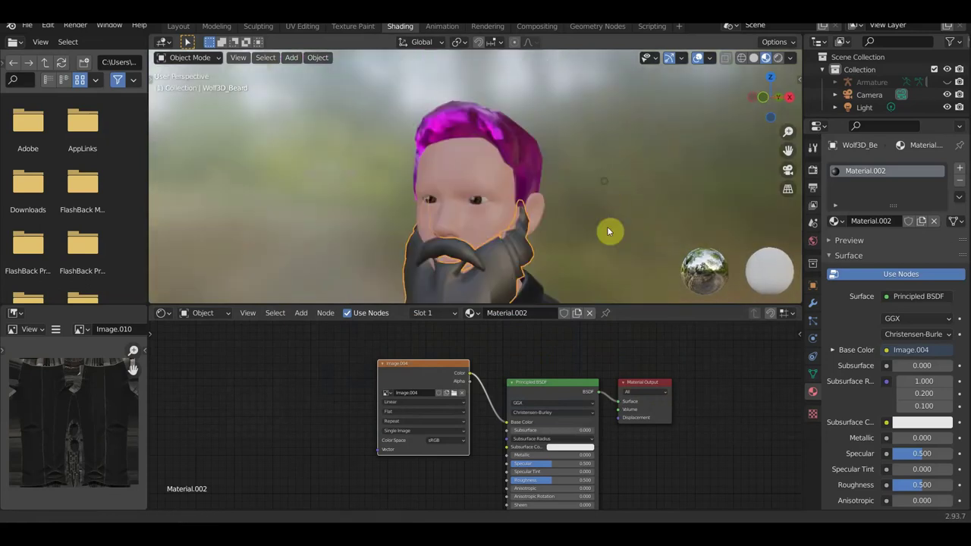
click(523, 151)
middle_drag(511, 355, 497, 444)
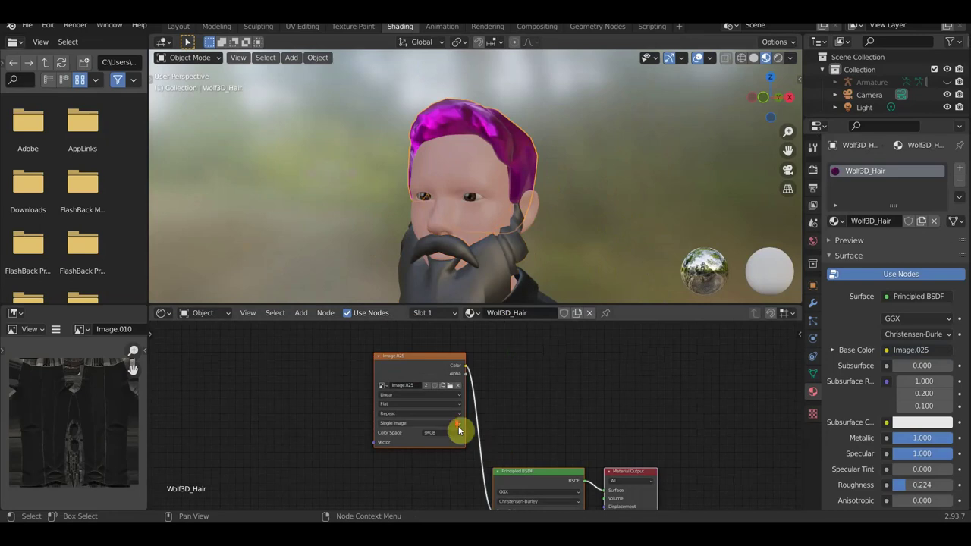
Step: Swap the hair's Image.025 texture for Desktop/Image.004.png
scroll(458, 430, up, 2)
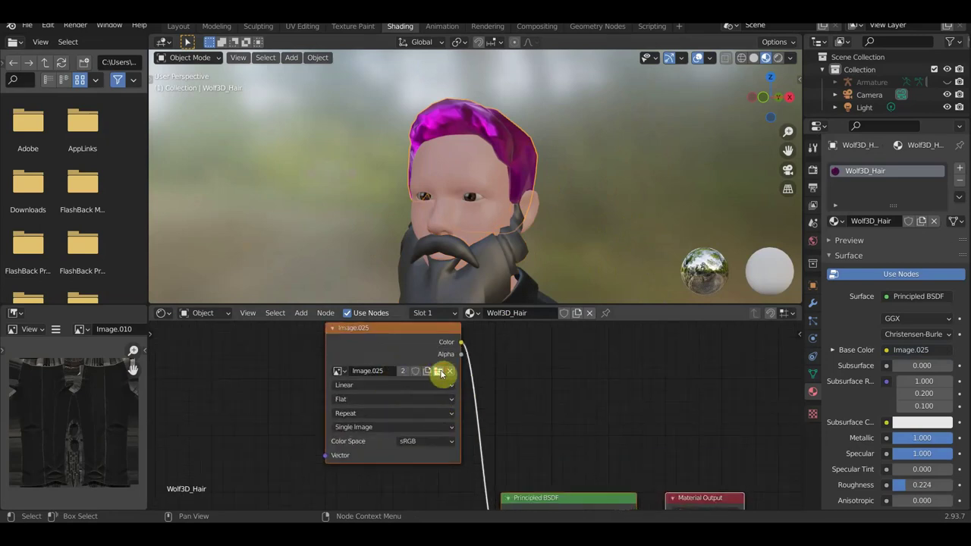
click(440, 372)
click(191, 198)
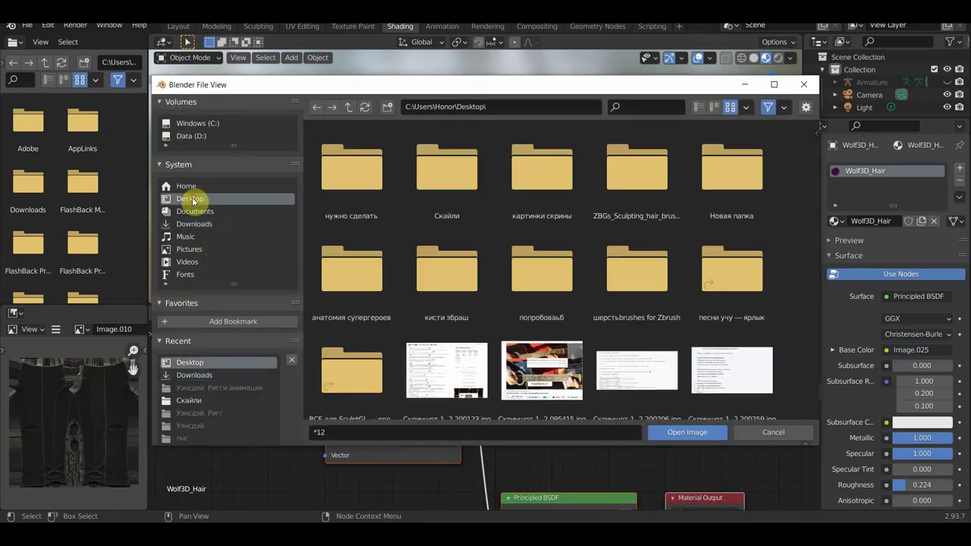
scroll(558, 295, down, 3)
scroll(704, 328, down, 2)
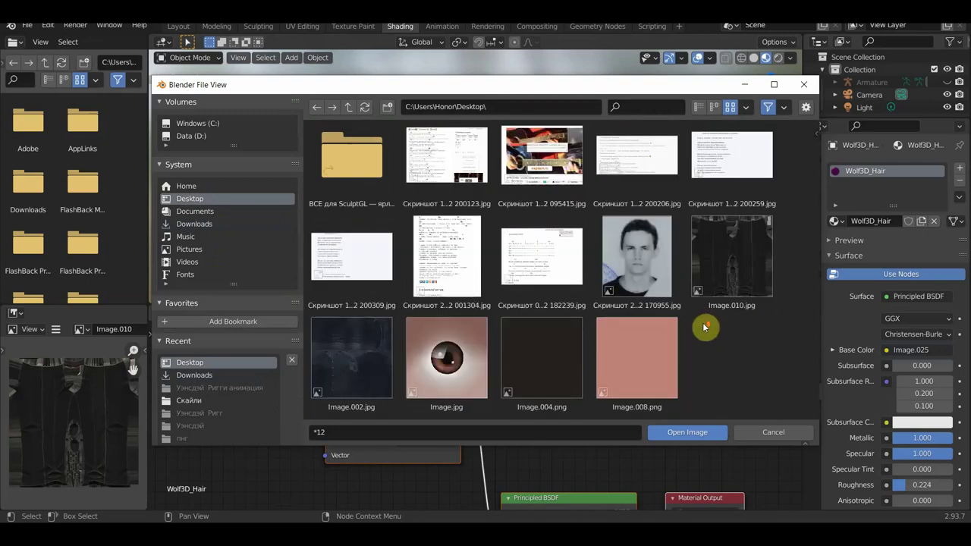
click(573, 349)
click(703, 438)
Step: Select the beard object from a side view of the head
mouse_move(629, 256)
middle_down()
mouse_move(537, 266)
mouse_move(606, 242)
mouse_move(644, 201)
middle_up()
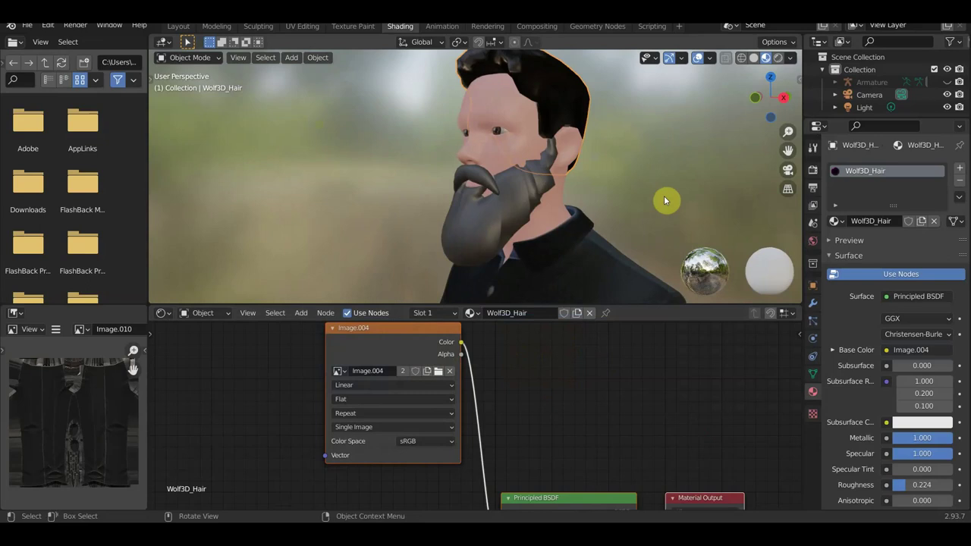
click(490, 210)
scroll(537, 412, down, 1)
scroll(531, 448, down, 2)
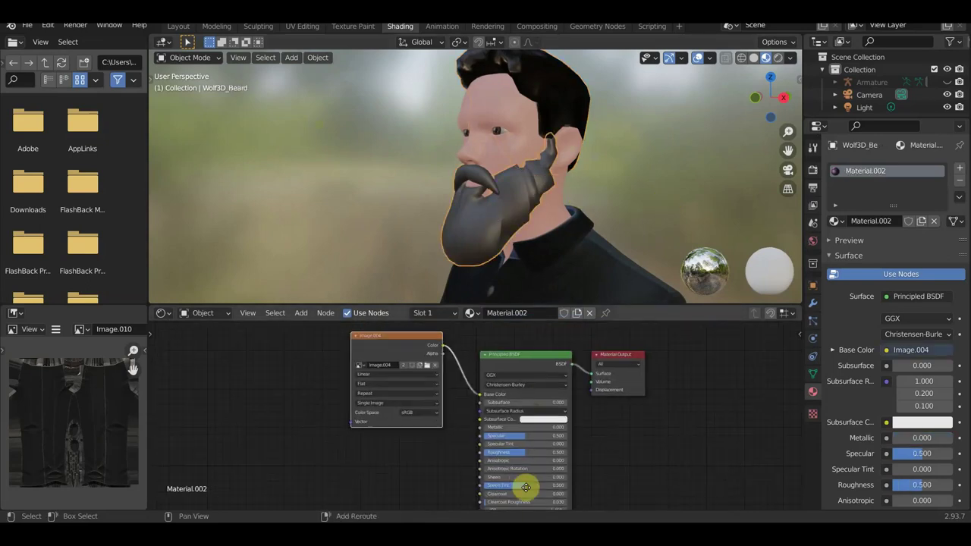
scroll(516, 452, up, 1)
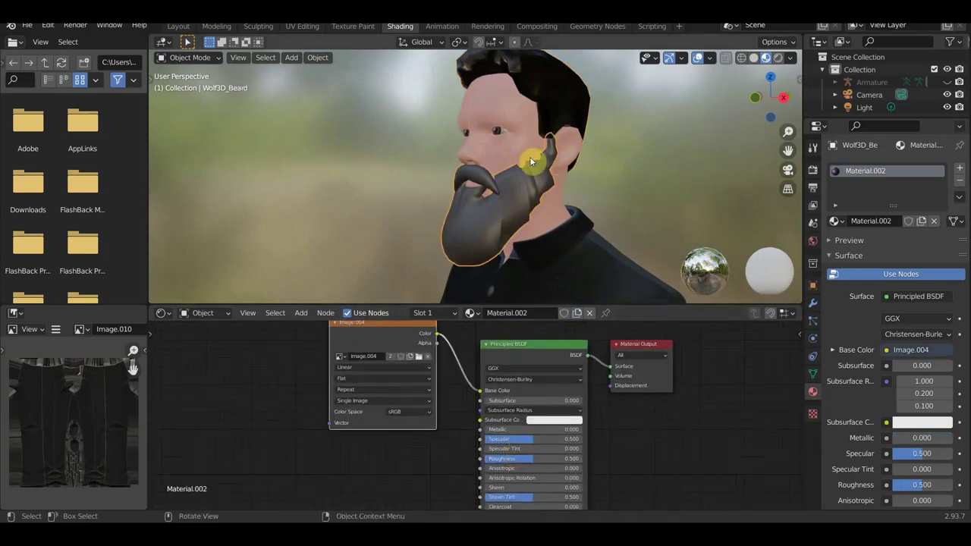
Step: Set the hair's Metallic to 0 and raise its Roughness to about 0.8
click(559, 107)
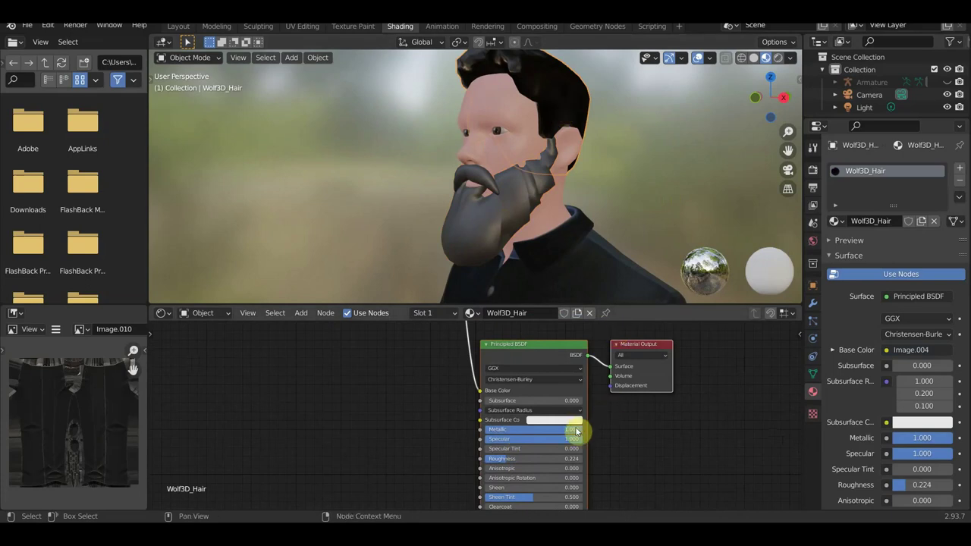
drag(577, 431, 507, 430)
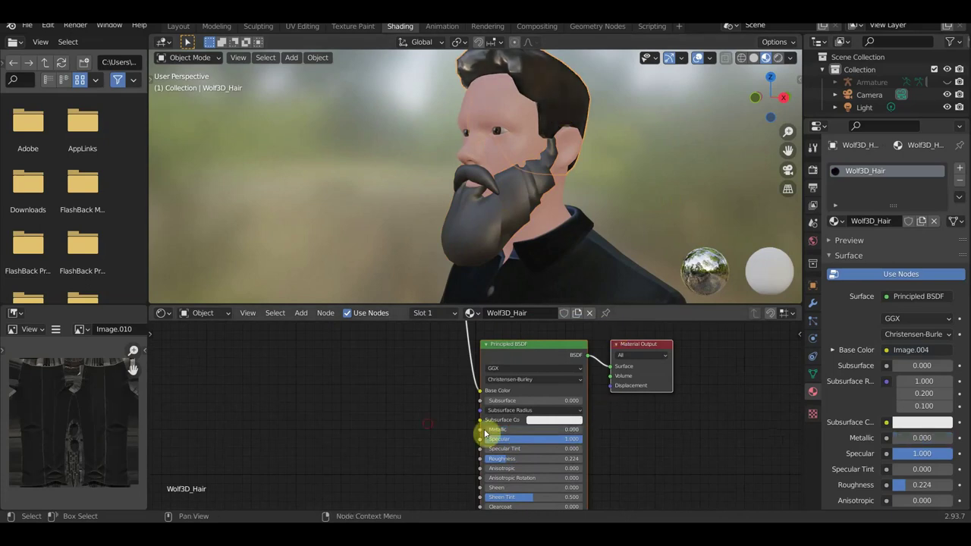
mouse_move(523, 458)
mouse_down()
mouse_move(563, 458)
mouse_move(527, 439)
mouse_up()
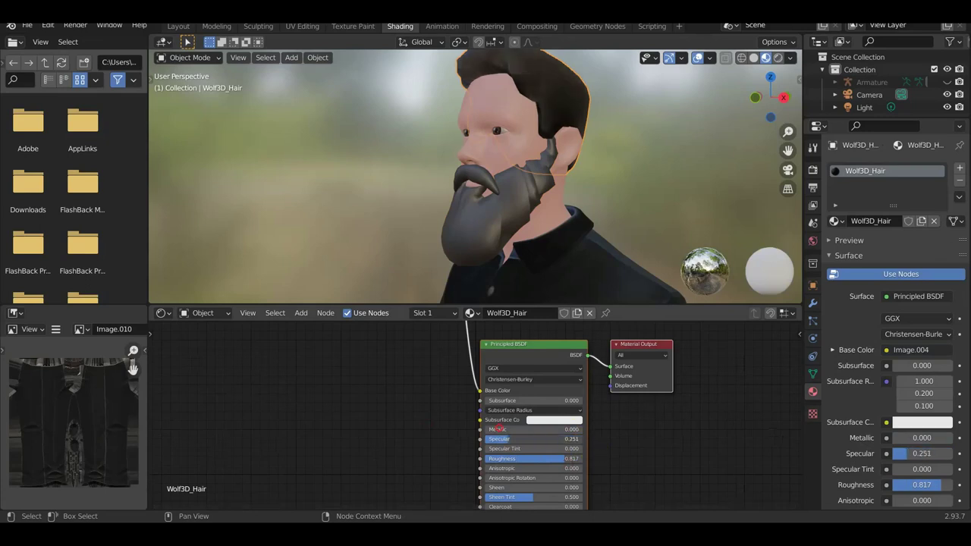
Step: Select the beard and raise its Specular to 0.558
click(488, 254)
drag(531, 439, 573, 458)
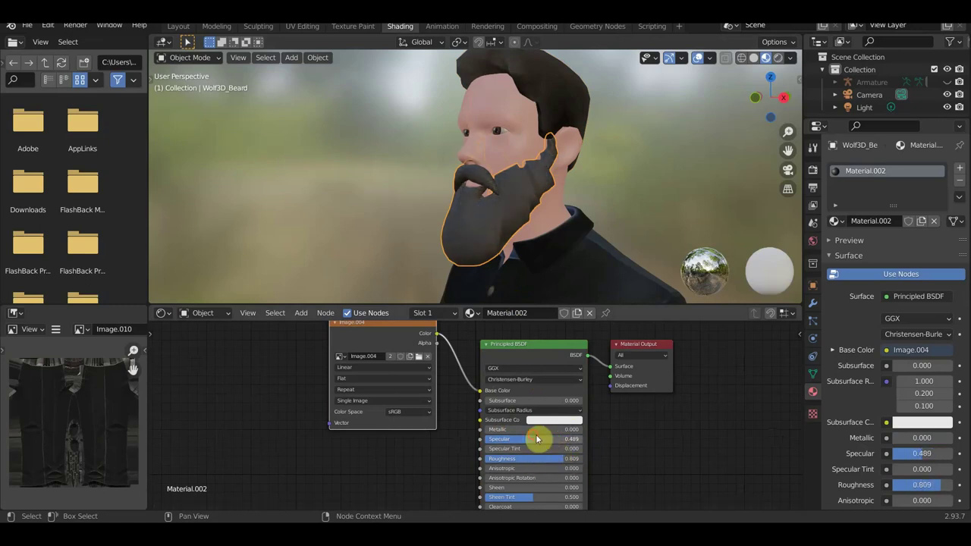
scroll(437, 396, up, 1)
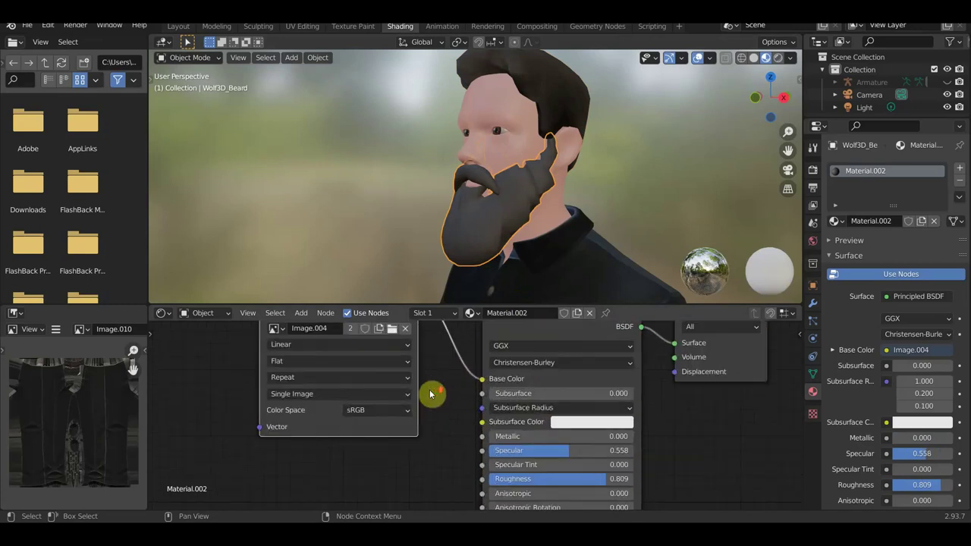
scroll(436, 395, up, 1)
Step: Reselect the beard and display Image.012 in the Image Editor
click(490, 215)
mouse_move(489, 215)
middle_down()
mouse_move(516, 234)
mouse_move(733, 275)
middle_up()
click(516, 235)
click(81, 329)
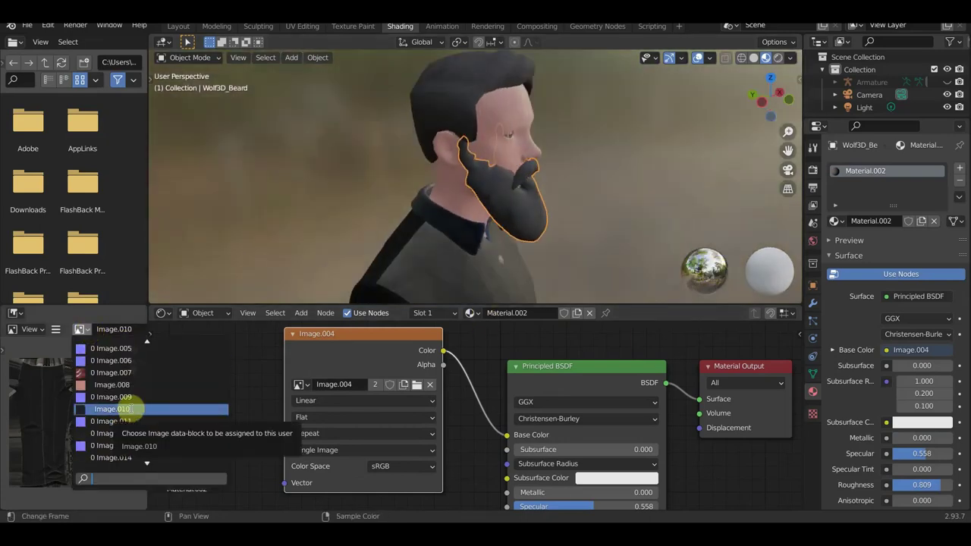
click(127, 433)
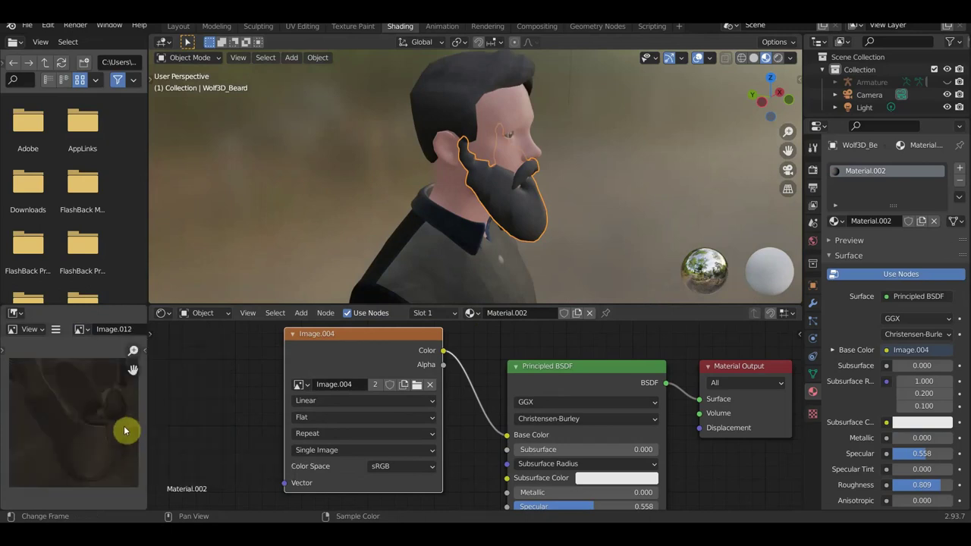
Step: Save Image.012 to the Desktop as Image.012.png in PNG format
click(81, 329)
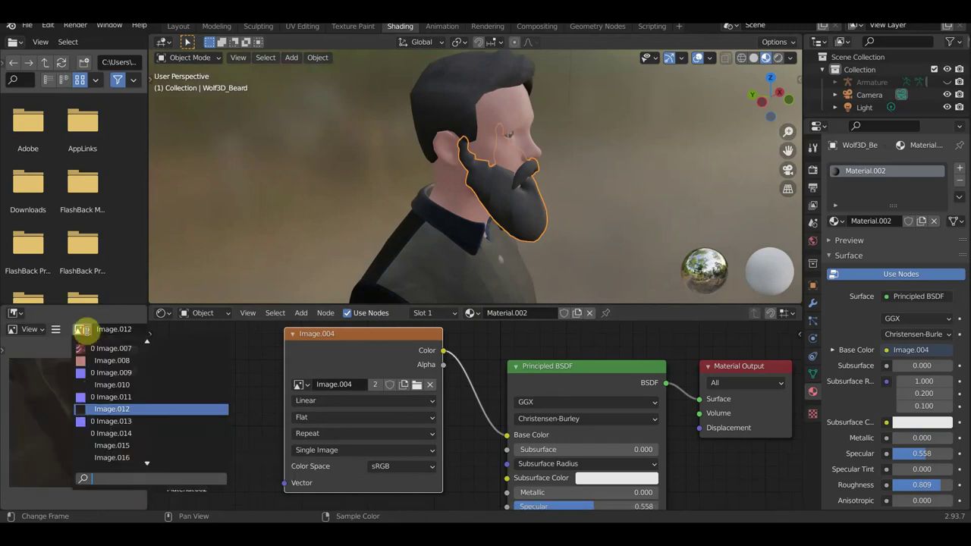
click(89, 330)
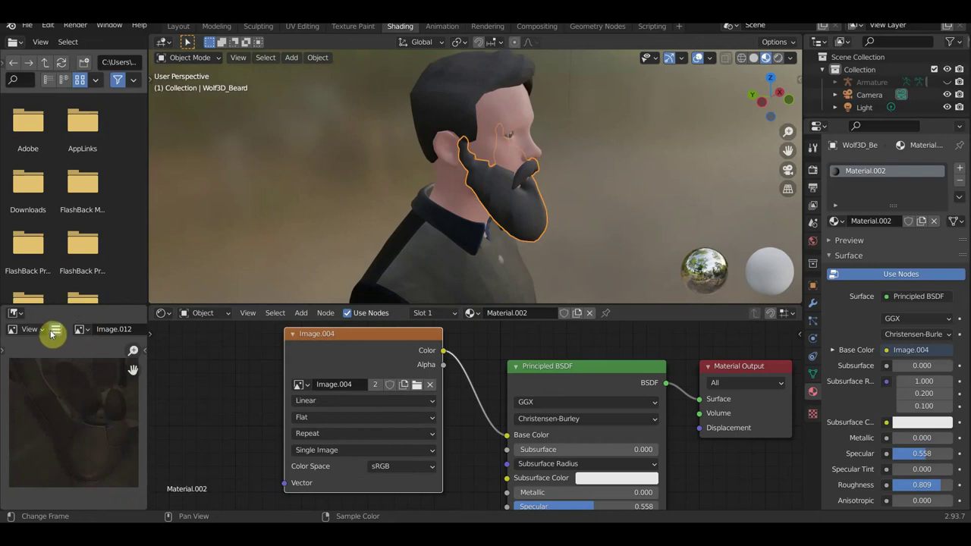
mouse_move(78, 356)
click(226, 239)
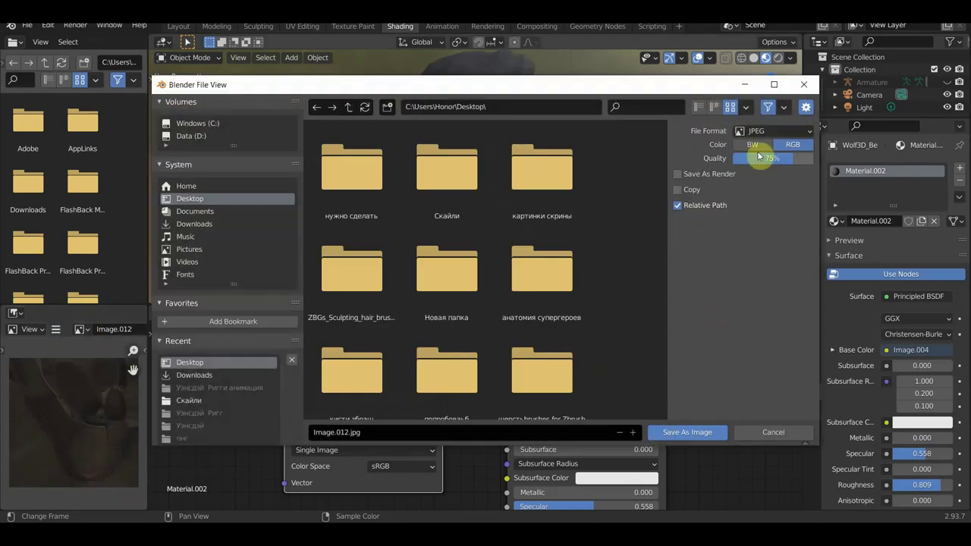
click(768, 132)
click(663, 193)
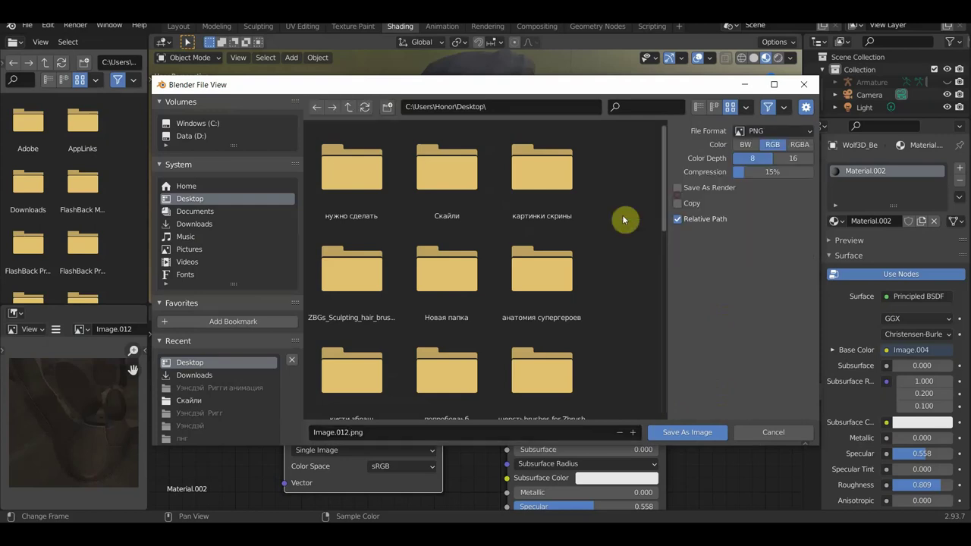
click(687, 438)
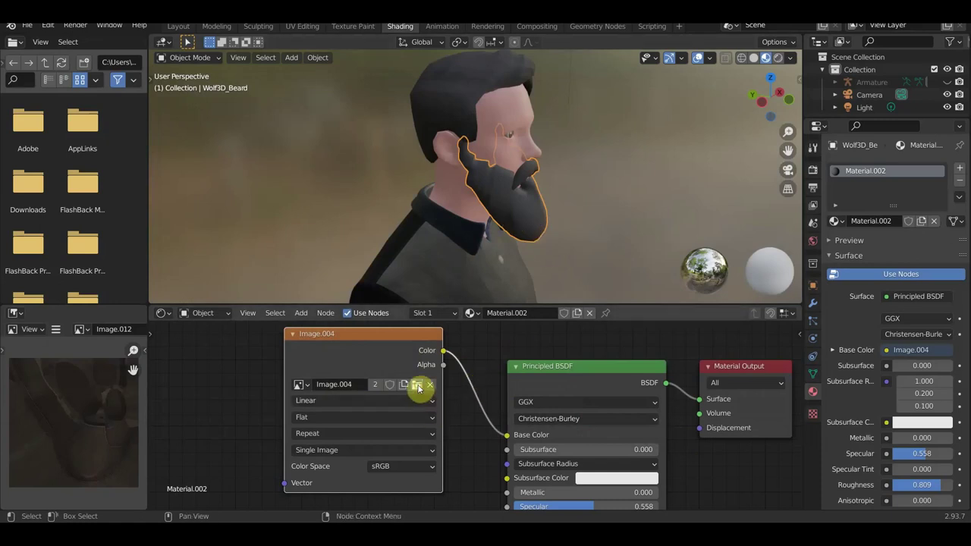
Step: Load Desktop/Image.012.png into the beard's image texture
click(418, 388)
click(567, 362)
scroll(568, 394, down, 2)
click(713, 432)
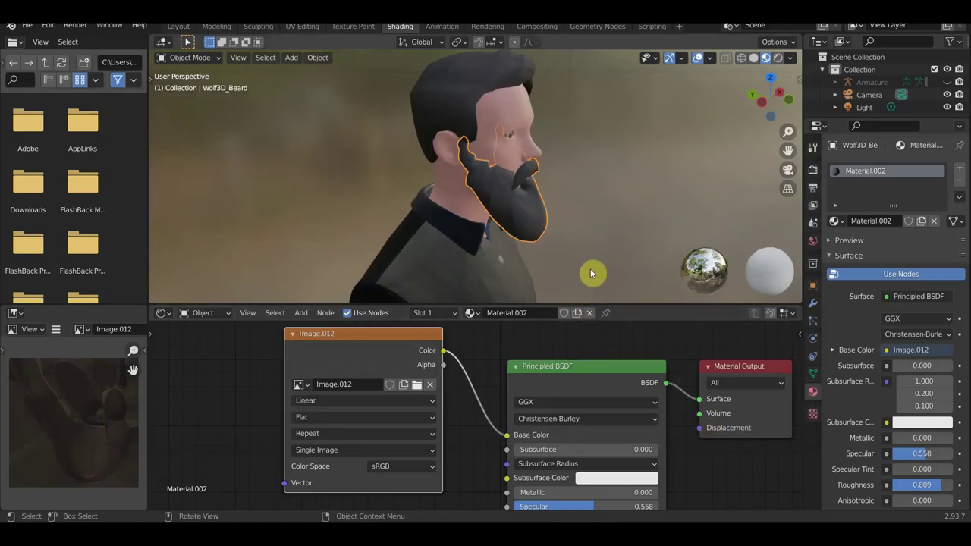
Step: Orbit around the face to inspect the beard and select the head object
mouse_move(565, 248)
middle_down()
mouse_move(561, 232)
mouse_move(520, 217)
mouse_move(685, 299)
middle_up()
mouse_move(762, 250)
middle_down()
mouse_move(672, 217)
mouse_move(581, 208)
mouse_move(659, 219)
mouse_move(667, 202)
mouse_move(582, 173)
mouse_move(584, 159)
middle_up()
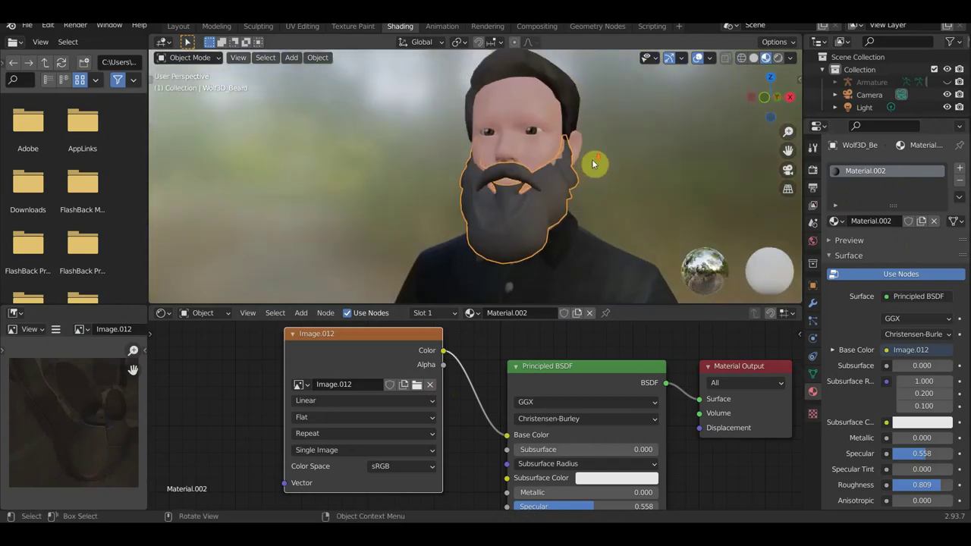
scroll(589, 175, down, 3)
middle_drag(571, 211, 625, 217)
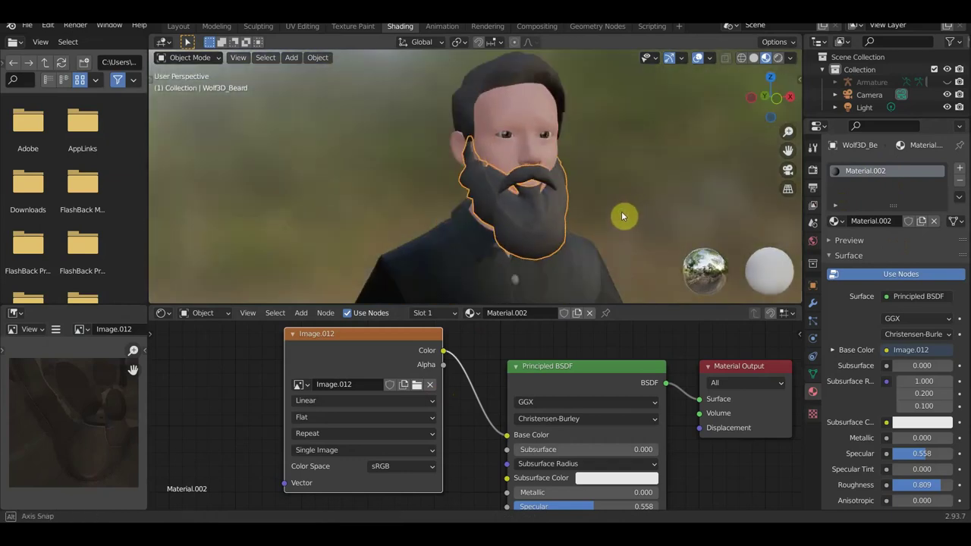
scroll(581, 191, up, 3)
click(533, 128)
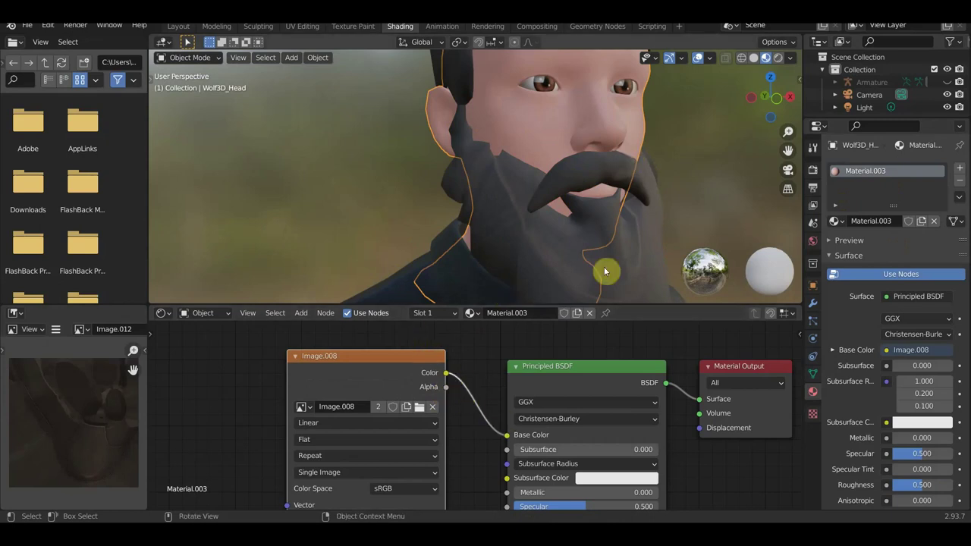
Step: Select the beard and lower its Specular to 0.438 and Roughness to 0.664
click(528, 260)
middle_drag(529, 260, 431, 248)
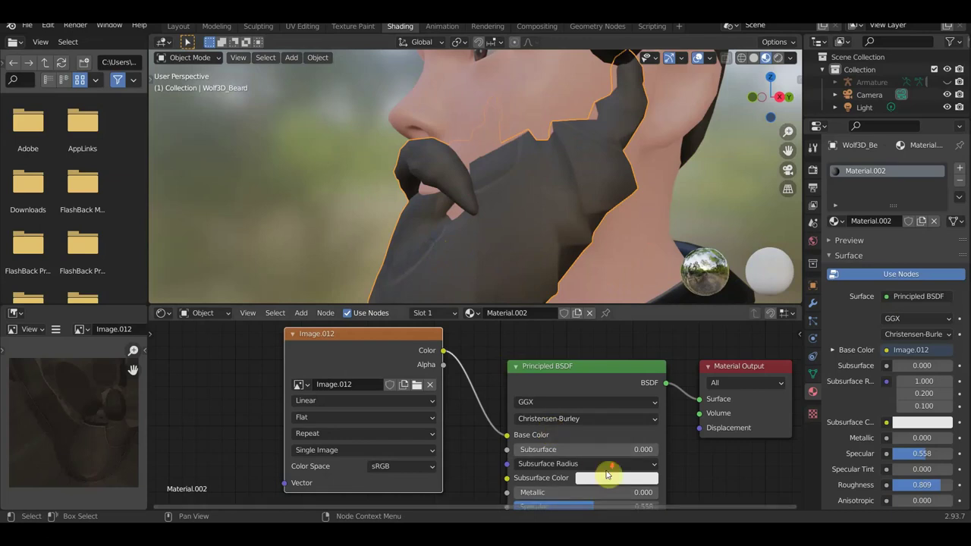
scroll(613, 473, down, 2)
scroll(574, 421, up, 2)
mouse_move(631, 448)
mouse_down()
mouse_move(576, 447)
mouse_move(584, 444)
mouse_move(573, 413)
mouse_move(609, 444)
mouse_up()
scroll(342, 228, down, 3)
scroll(342, 227, down, 4)
mouse_move(405, 216)
middle_down()
mouse_move(622, 225)
mouse_move(649, 220)
mouse_move(528, 217)
mouse_move(529, 208)
mouse_move(645, 202)
middle_up()
scroll(648, 219, up, 4)
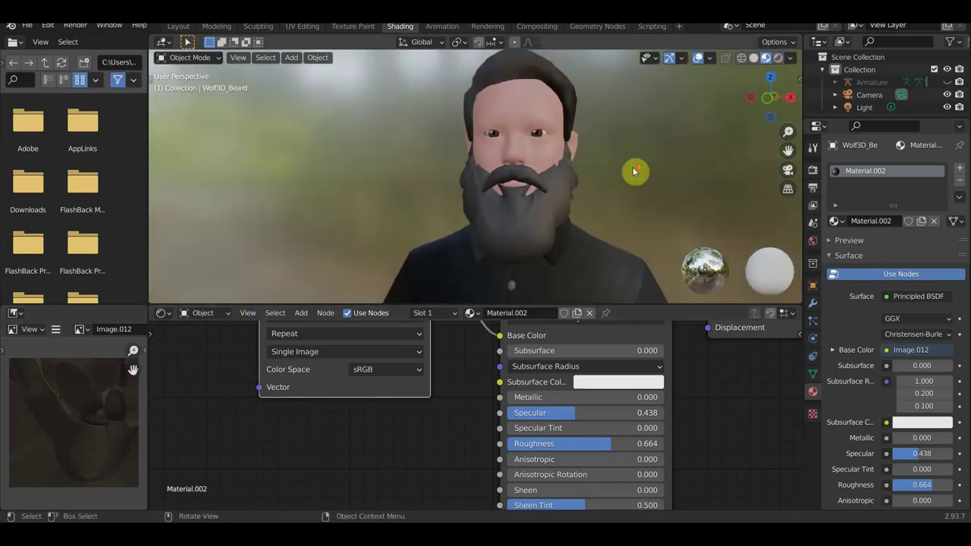
Step: Select the hair and load Image.012.png into its image texture
mouse_move(559, 208)
middle_down()
mouse_move(615, 212)
mouse_move(599, 204)
middle_up()
click(440, 120)
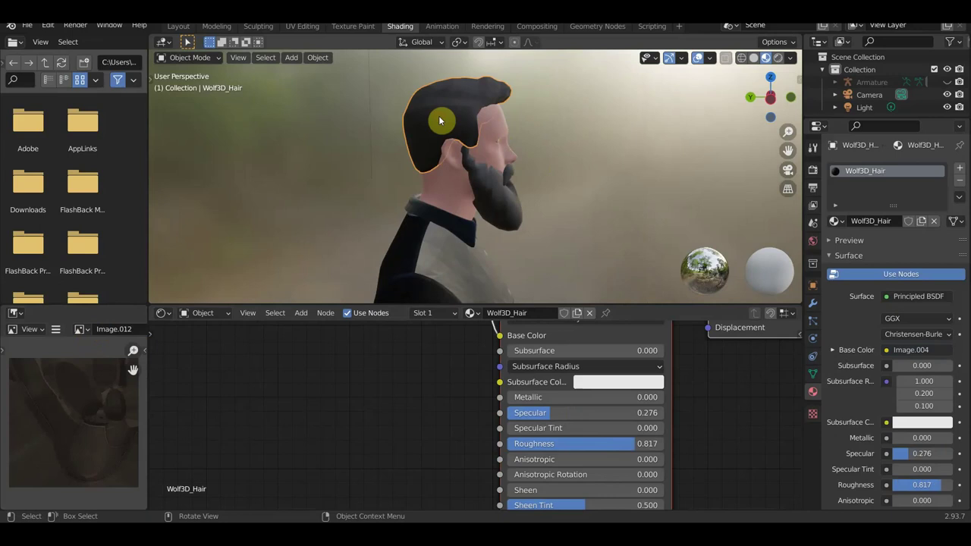
mouse_move(431, 326)
middle_down()
mouse_move(450, 398)
mouse_move(470, 369)
middle_up()
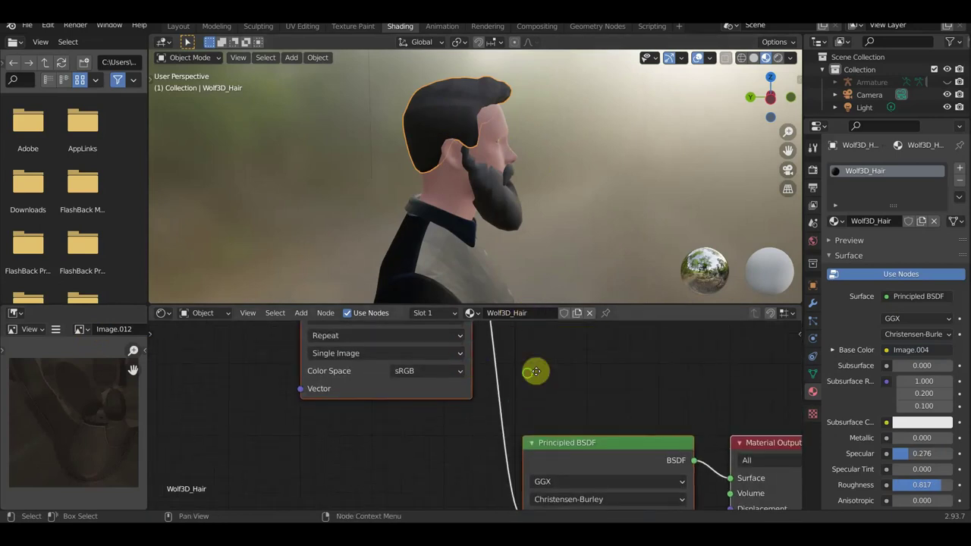
middle_drag(531, 373, 509, 449)
click(452, 371)
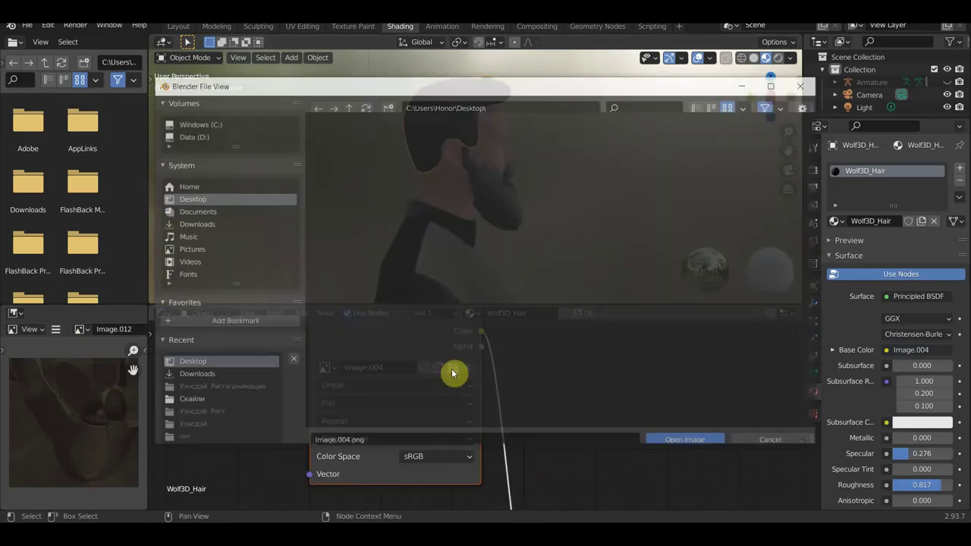
click(592, 349)
click(562, 355)
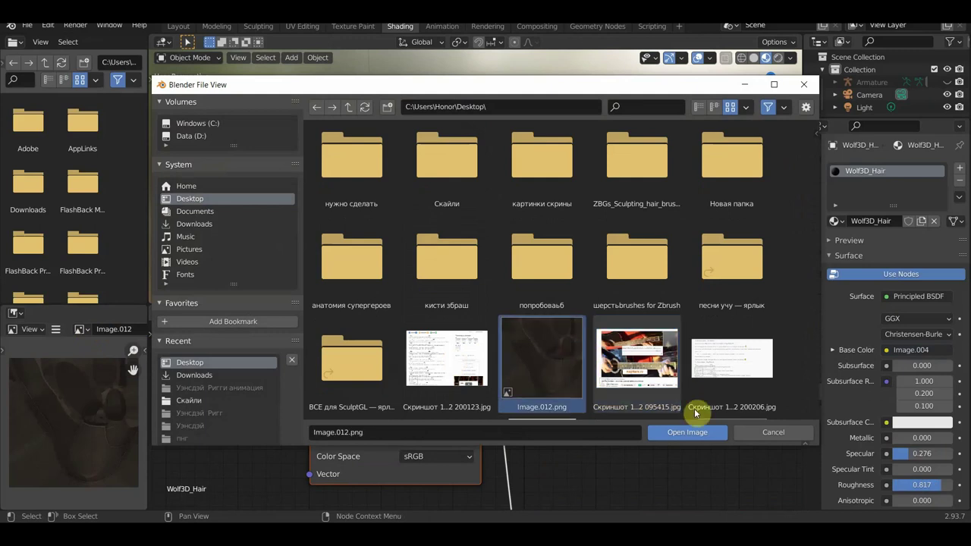
click(685, 432)
Step: Select the beard and swap its texture to Image.004.png
mouse_move(556, 223)
middle_down()
mouse_move(546, 248)
mouse_move(497, 268)
mouse_move(503, 210)
mouse_move(364, 253)
mouse_move(329, 243)
middle_up()
click(546, 226)
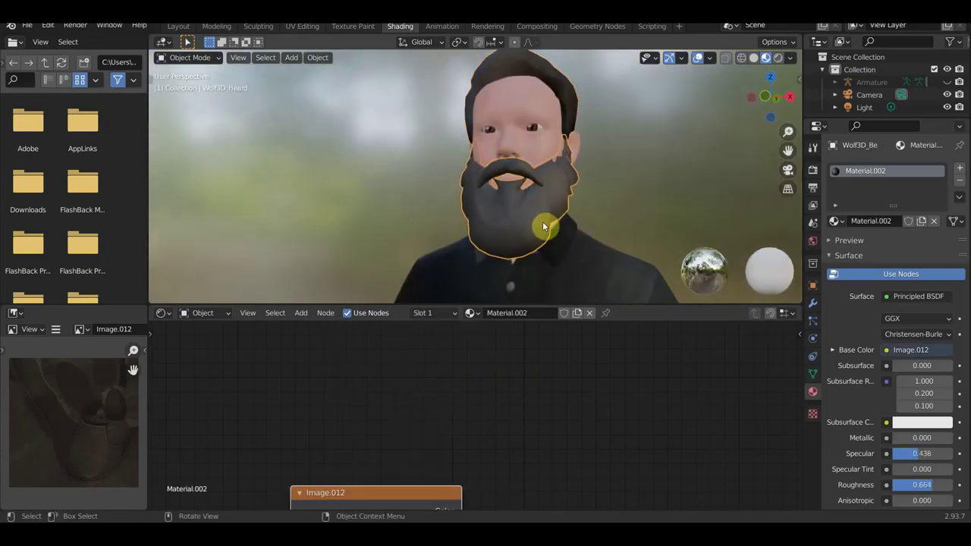
middle_drag(464, 488, 490, 379)
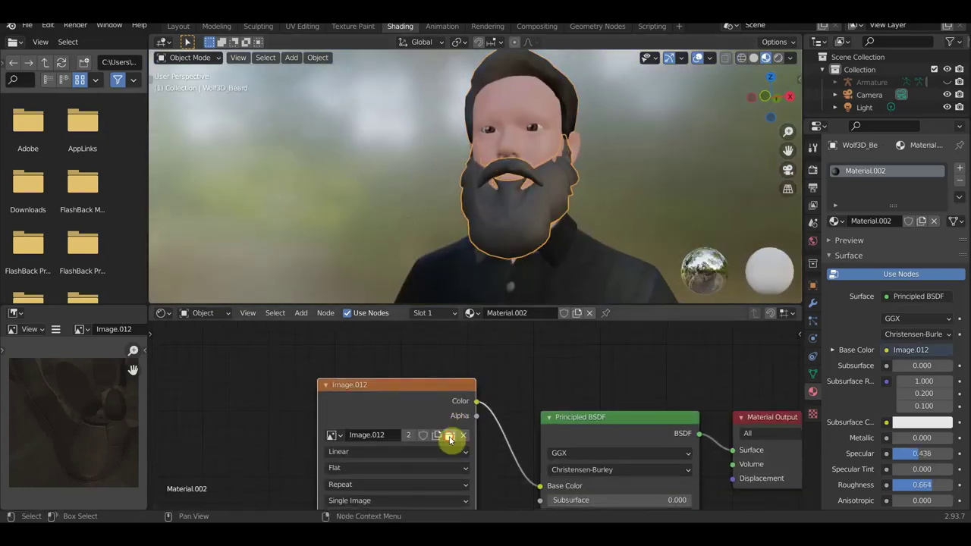
click(450, 439)
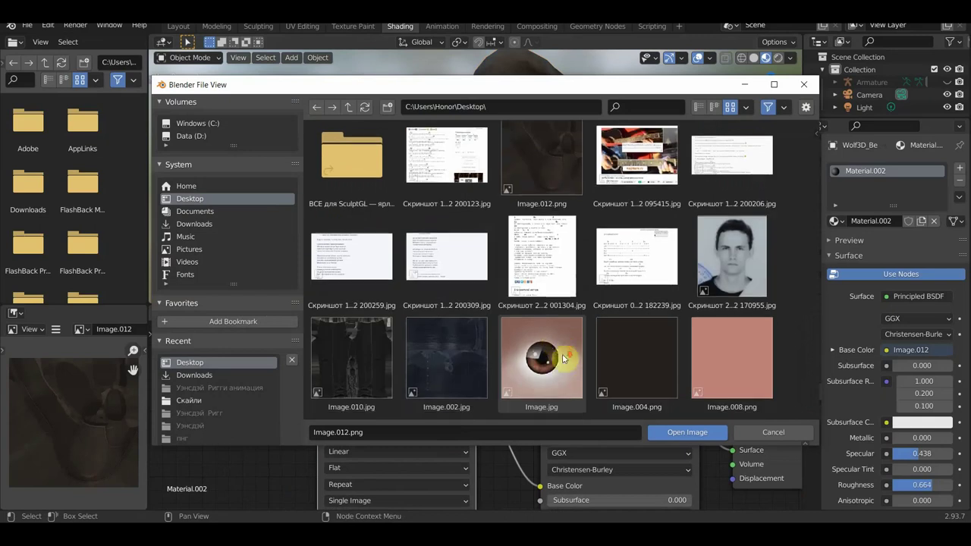
click(621, 370)
click(696, 441)
Step: Reload the hair's texture from Image.004.png, then reselect the beard to check it
mouse_move(661, 277)
middle_down()
mouse_move(683, 280)
mouse_move(691, 221)
mouse_move(429, 253)
mouse_move(372, 284)
mouse_move(384, 273)
mouse_move(415, 135)
mouse_move(578, 142)
mouse_move(688, 185)
mouse_move(783, 138)
mouse_move(780, 177)
mouse_move(581, 182)
mouse_move(571, 163)
mouse_move(602, 169)
middle_up()
scroll(410, 155, down, 4)
click(410, 141)
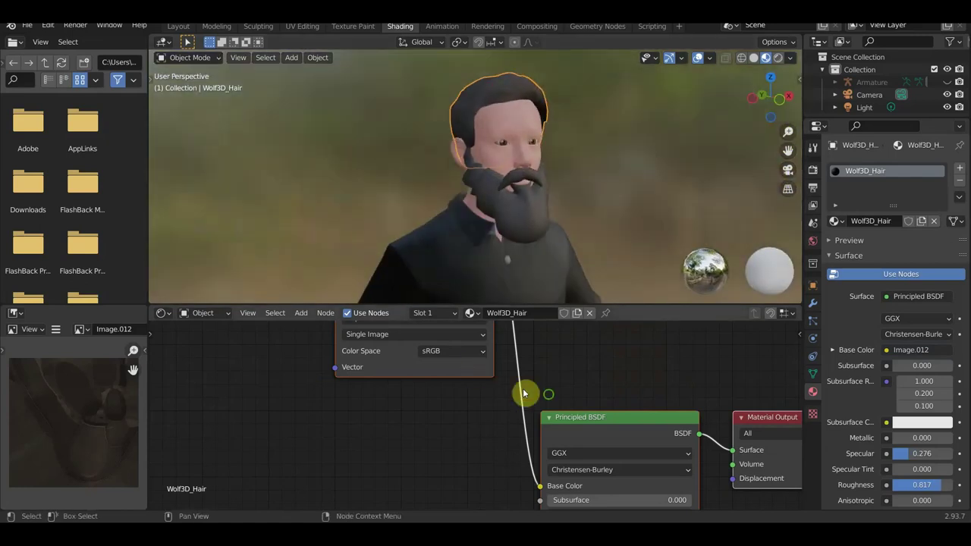
middle_drag(524, 392, 538, 366)
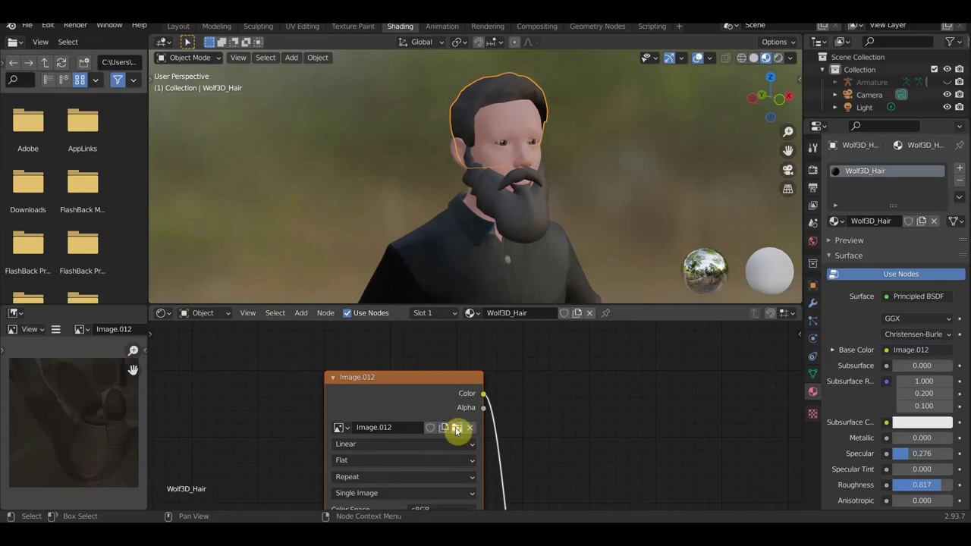
click(457, 430)
scroll(577, 375, down, 3)
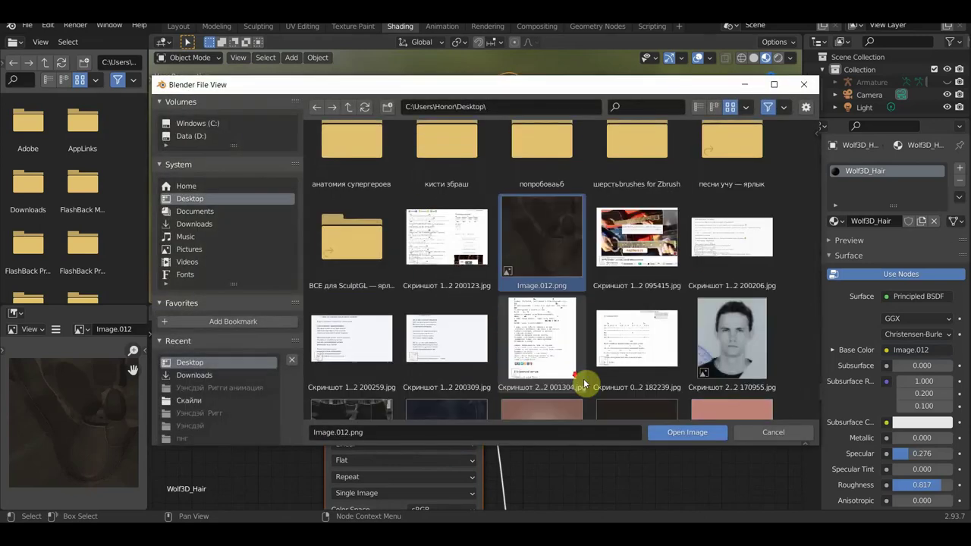
scroll(583, 379, down, 1)
click(657, 367)
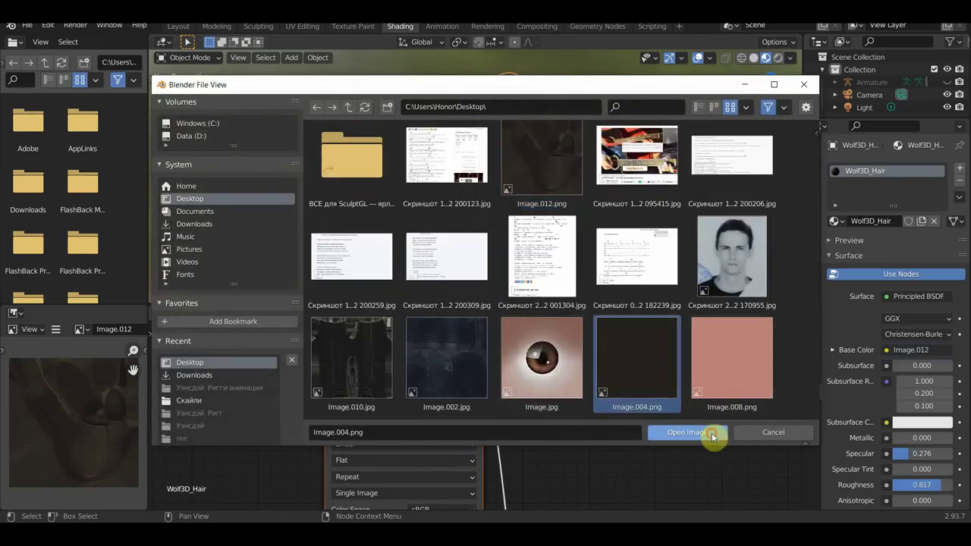
click(713, 437)
click(526, 214)
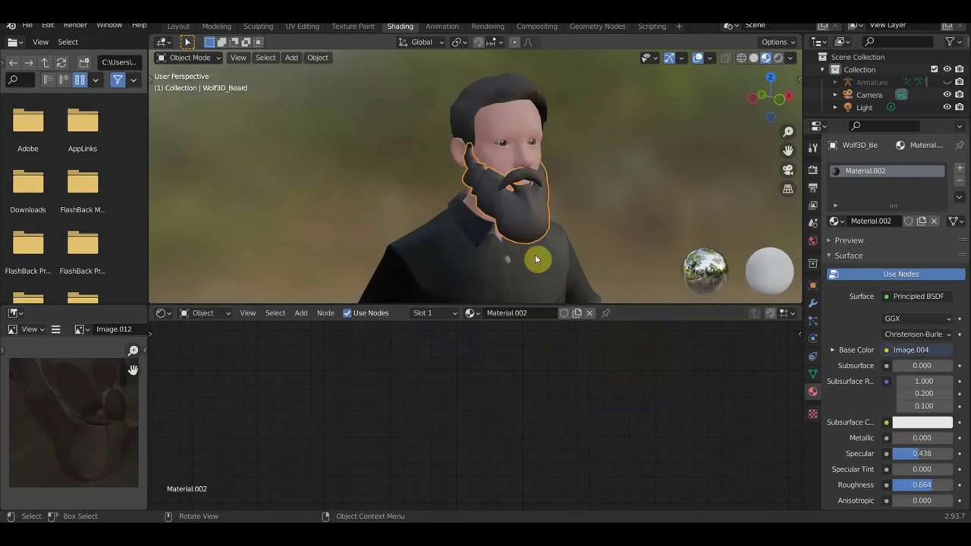
middle_drag(654, 210, 569, 204)
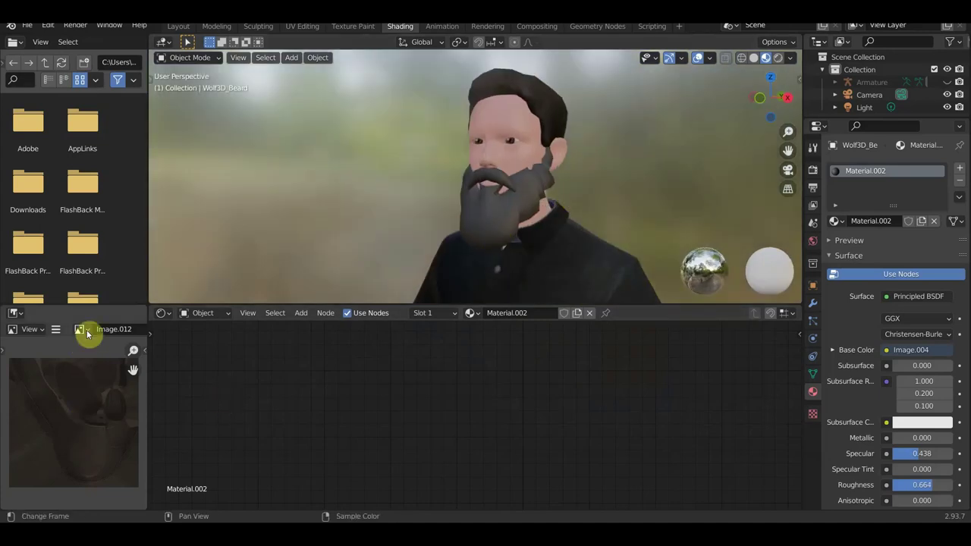
Step: Browse the images loaded in the file and frame the shoes in the viewport
click(86, 330)
scroll(124, 403, down, 2)
scroll(126, 429, down, 3)
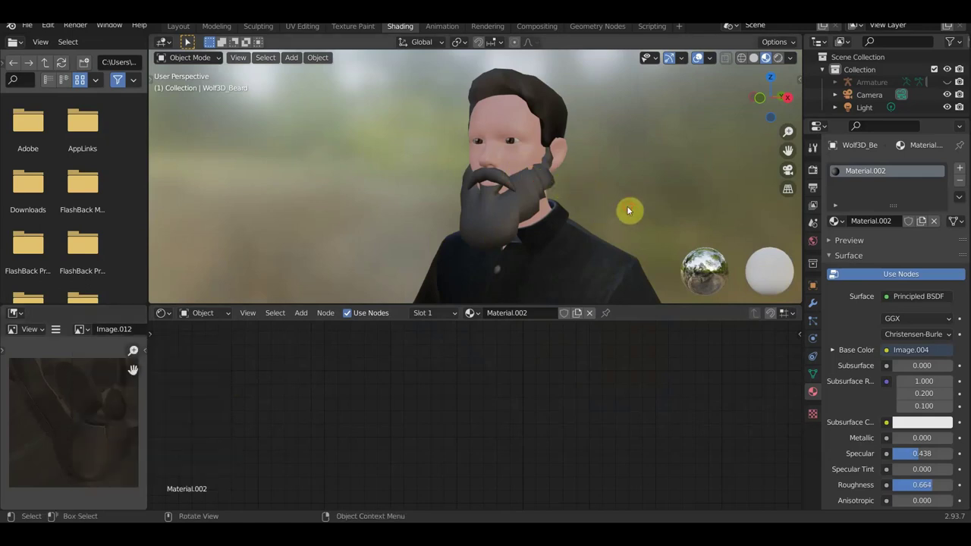
scroll(629, 212, down, 5)
middle_drag(586, 235, 622, 246)
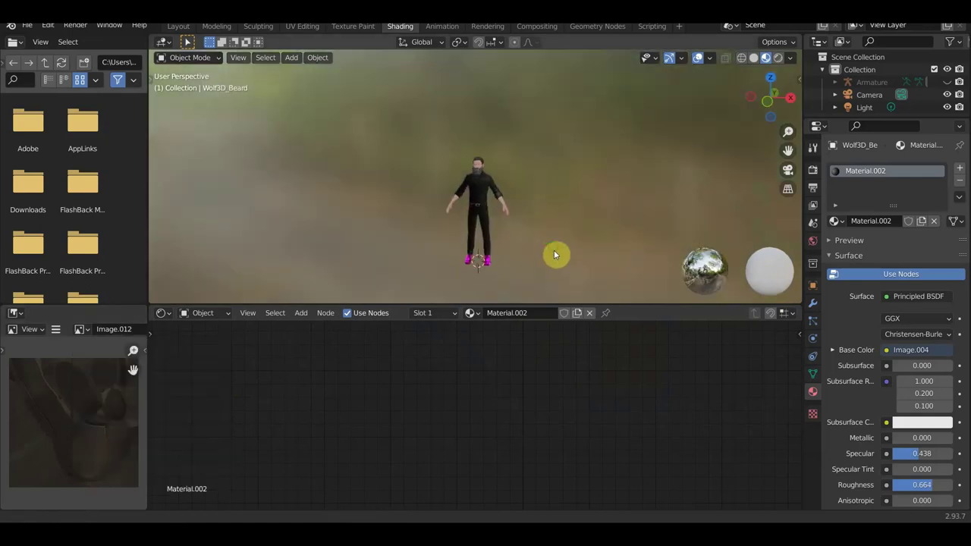
scroll(538, 159, up, 3)
scroll(529, 182, up, 3)
shift+middle_drag(529, 182, 562, 301)
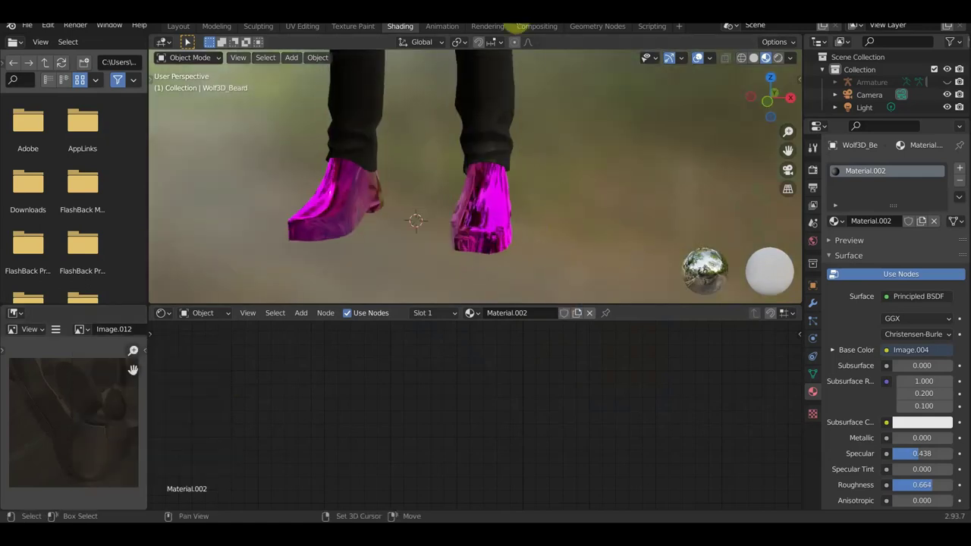
Step: Load Image.012.png from the Desktop into the magenta shoes' image texture
click(490, 204)
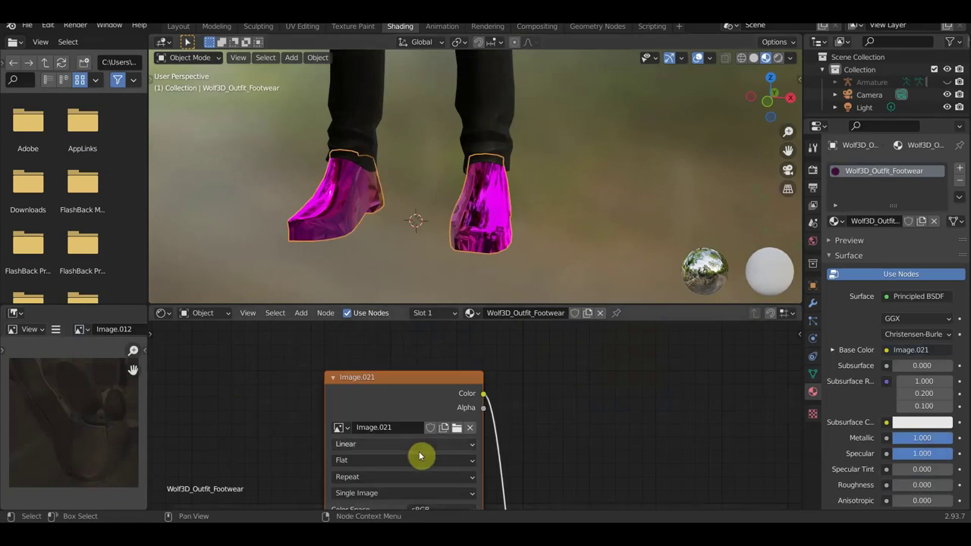
click(458, 430)
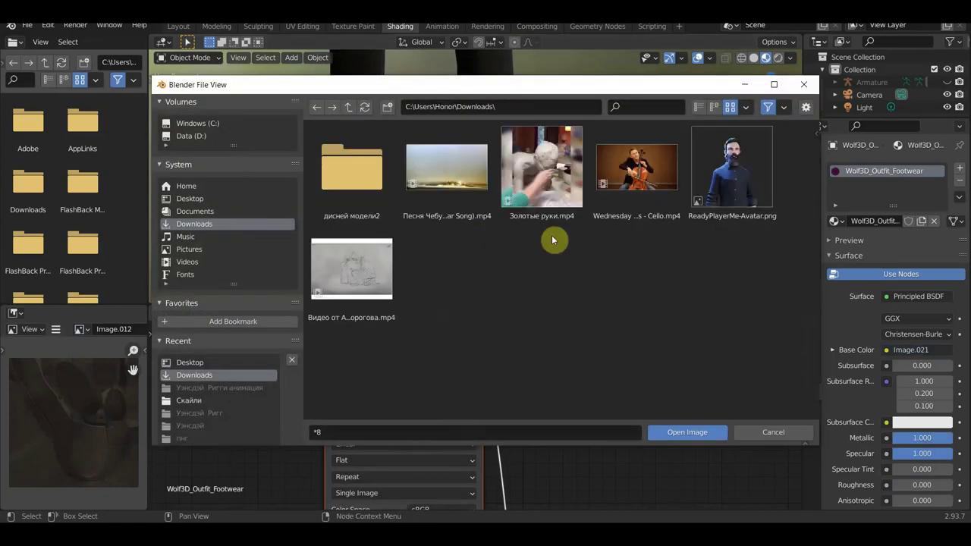
click(199, 199)
click(637, 357)
click(561, 368)
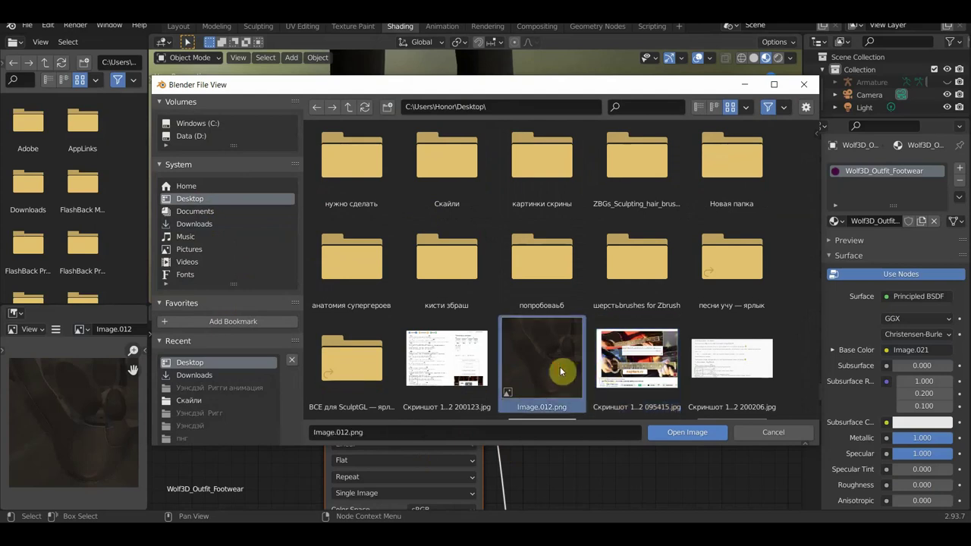
click(688, 432)
Step: Set the shoes' Principled BSDF to Metallic 0, Specular 0.524 and Roughness 0.513
scroll(633, 256, up, 3)
middle_drag(633, 256, 527, 260)
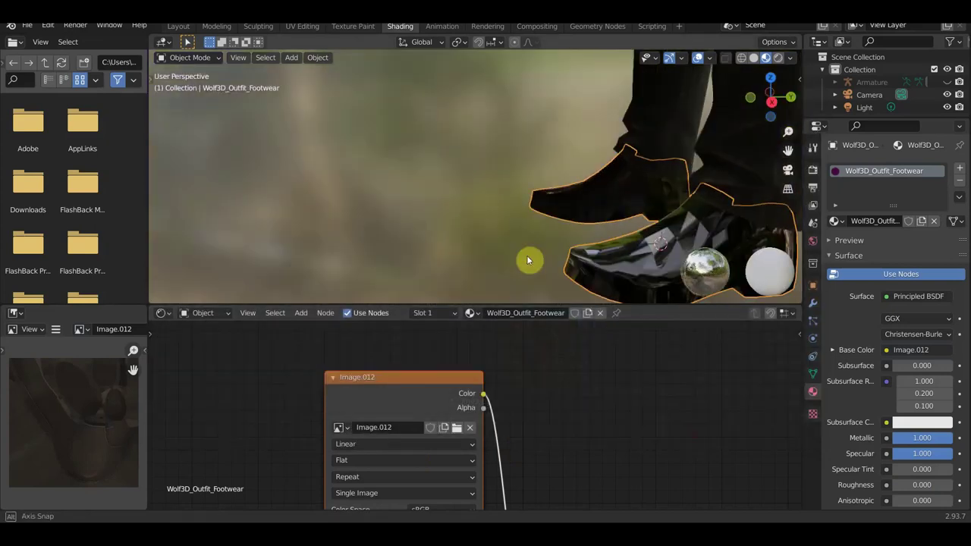
middle_drag(546, 450, 337, 305)
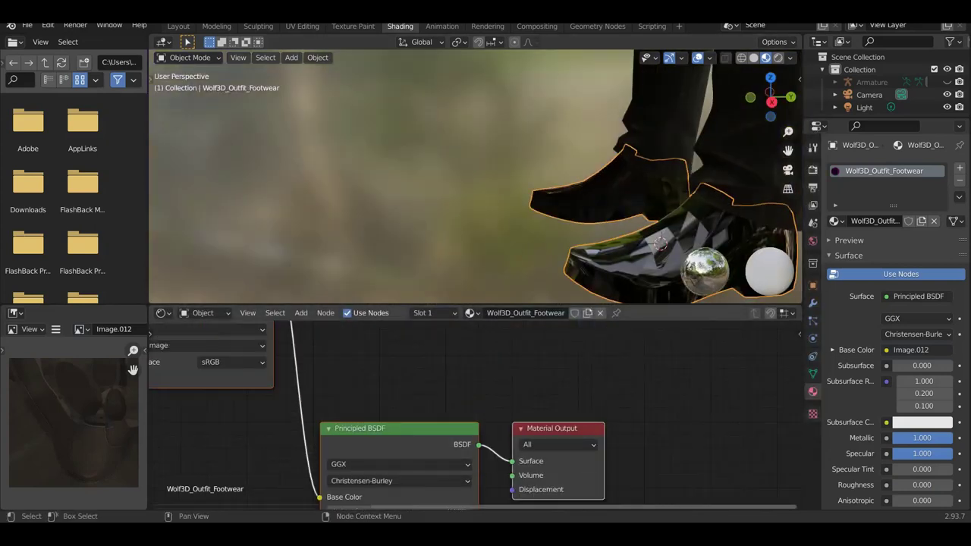
middle_drag(678, 488, 710, 368)
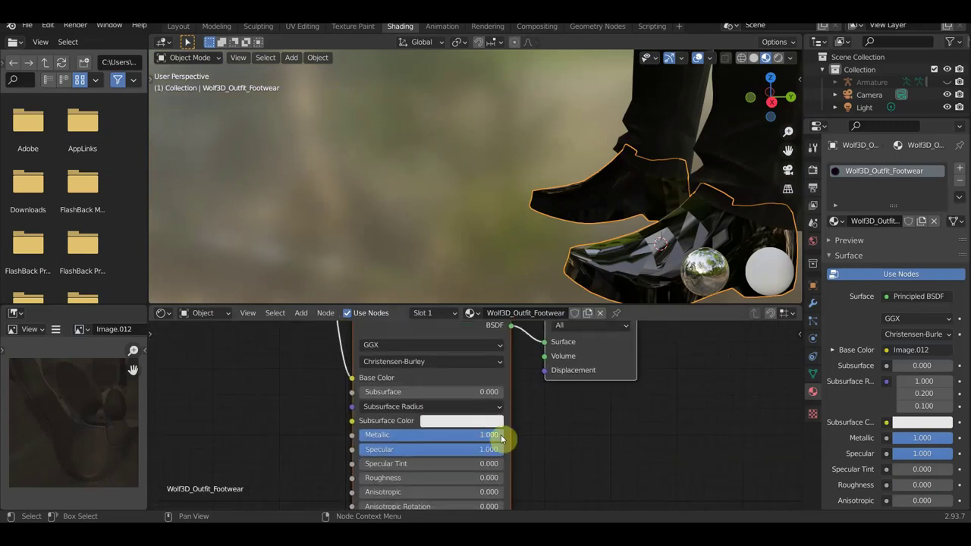
drag(501, 438, 406, 439)
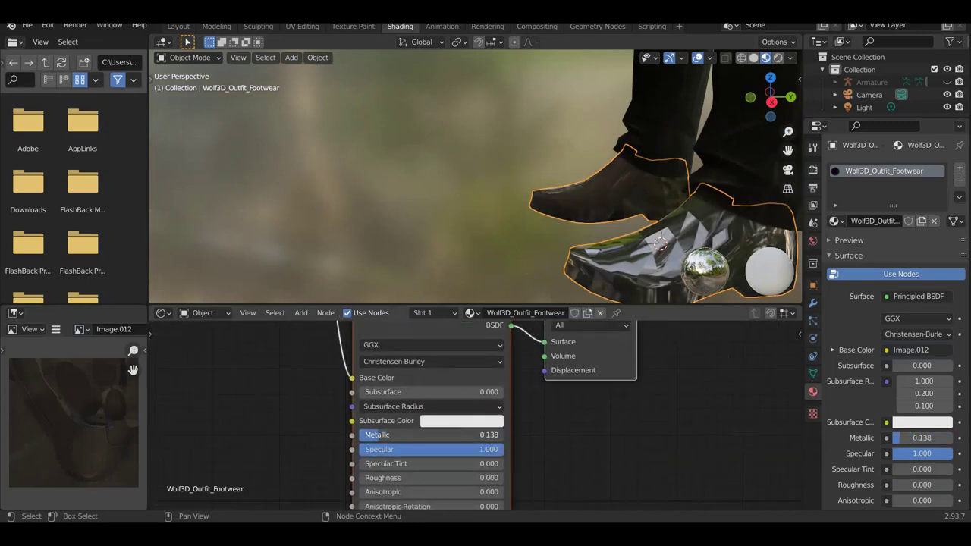
drag(497, 455, 434, 455)
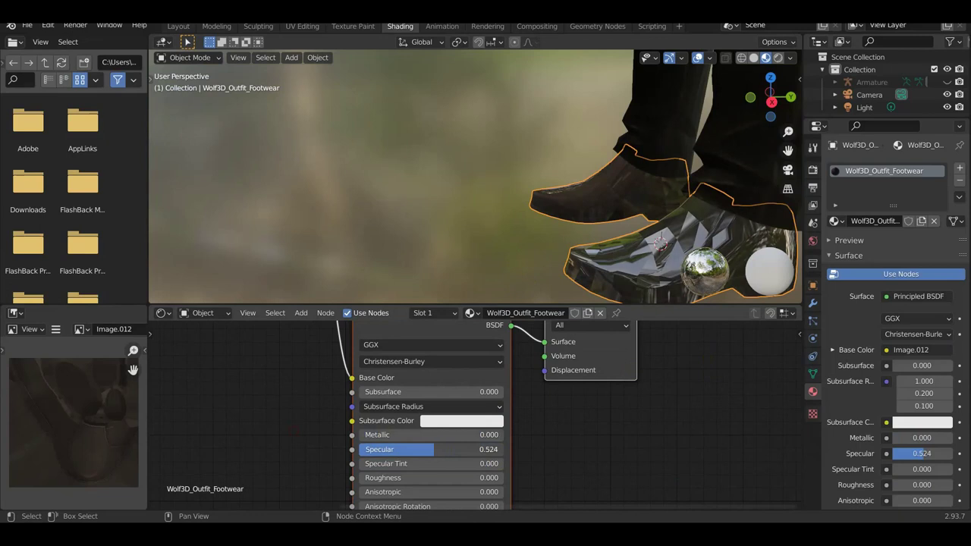
click(373, 479)
drag(383, 478, 431, 477)
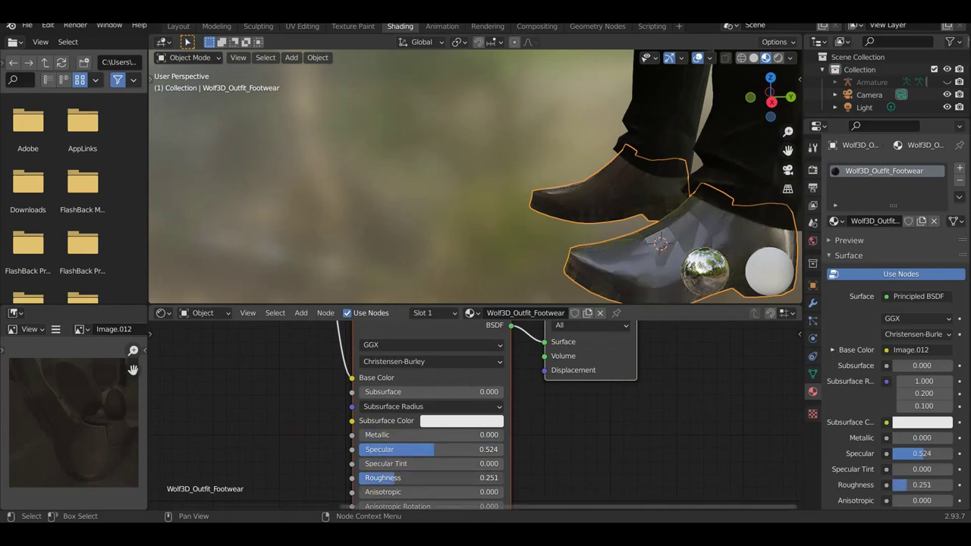
mouse_move(494, 174)
middle_down()
mouse_move(584, 196)
mouse_move(404, 212)
mouse_move(438, 208)
mouse_move(366, 200)
mouse_move(490, 177)
mouse_move(639, 189)
middle_up()
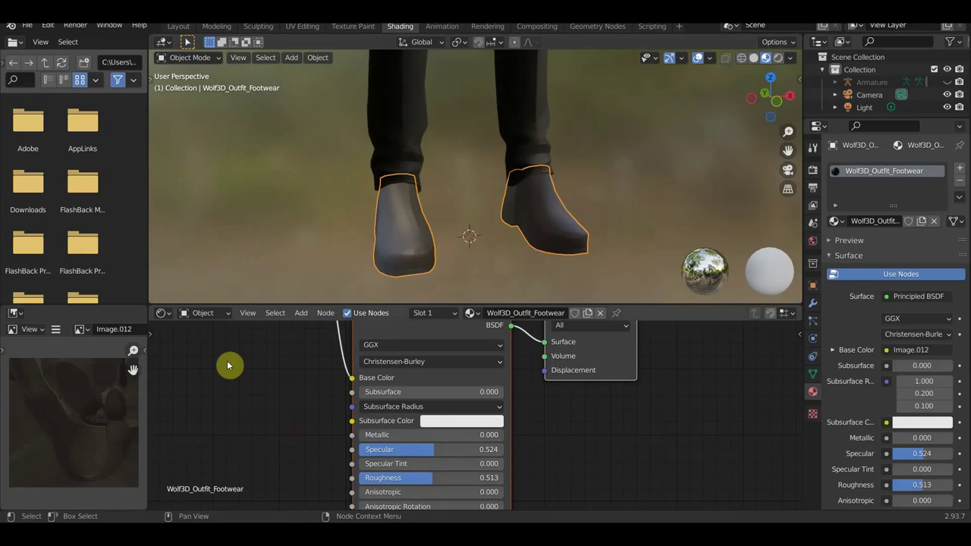
Step: Switch to a front orthographic view and bring the shoes' image texture node into view
scroll(108, 421, up, 3)
scroll(107, 425, up, 2)
scroll(110, 429, down, 2)
scroll(118, 431, down, 1)
mouse_move(448, 250)
middle_down()
mouse_move(466, 245)
mouse_move(362, 228)
mouse_move(453, 206)
mouse_move(405, 213)
mouse_move(545, 204)
middle_up()
scroll(359, 228, up, 1)
scroll(360, 227, down, 3)
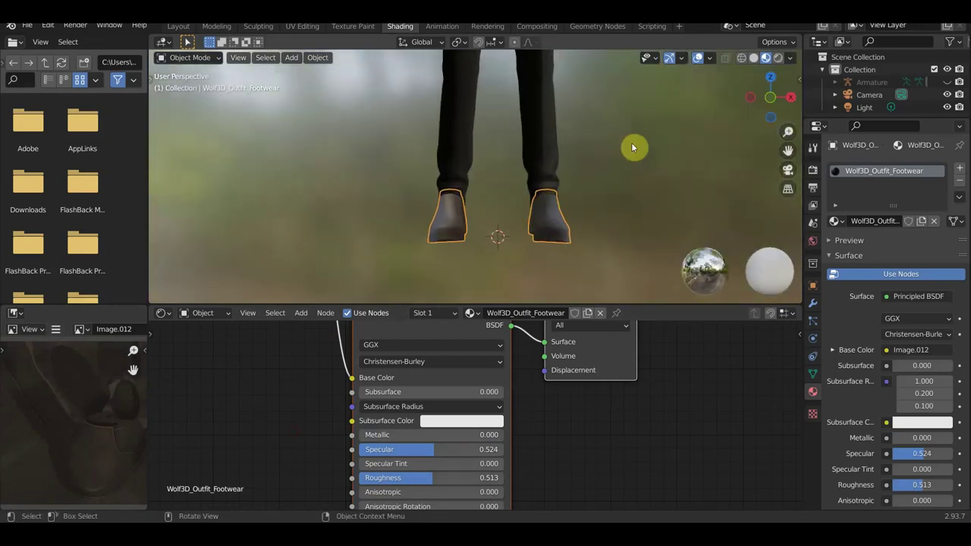
key(KP_1)
shift+scroll(436, 470, down, 5)
shift+scroll(428, 506, down, 4)
shift+scroll(560, 506, down, 4)
mouse_move(509, 503)
middle_down()
mouse_move(493, 368)
mouse_move(490, 453)
middle_up()
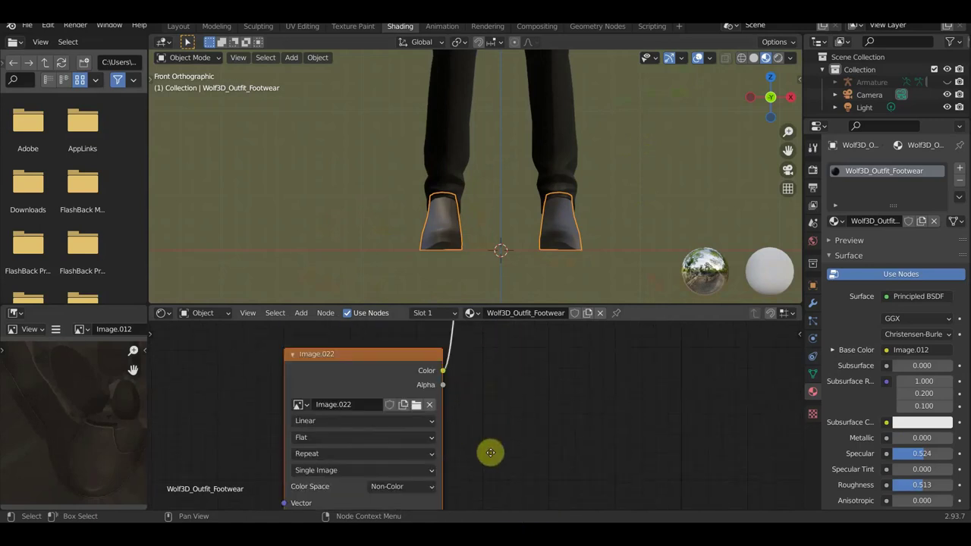
Step: Show the Image.007 teeth texture in the image editor
click(82, 332)
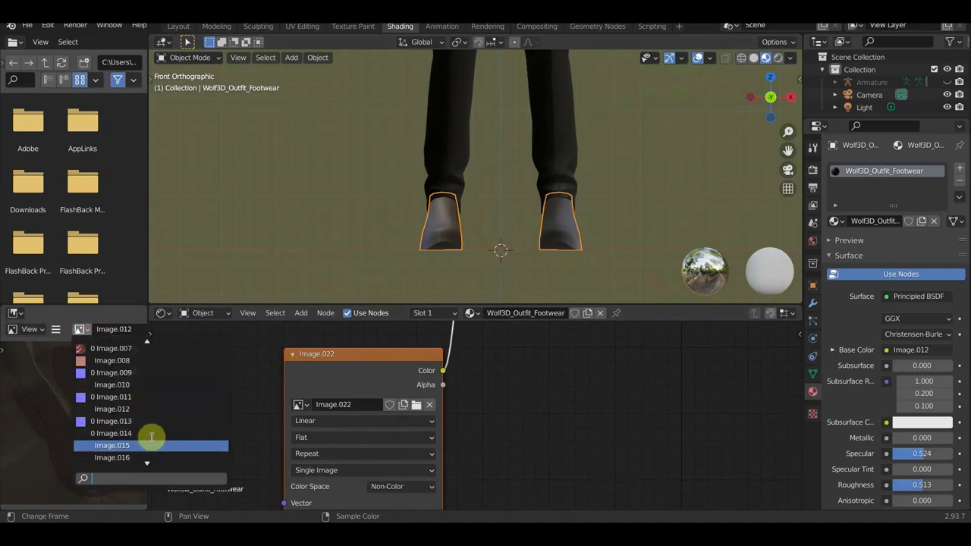
scroll(155, 451, down, 2)
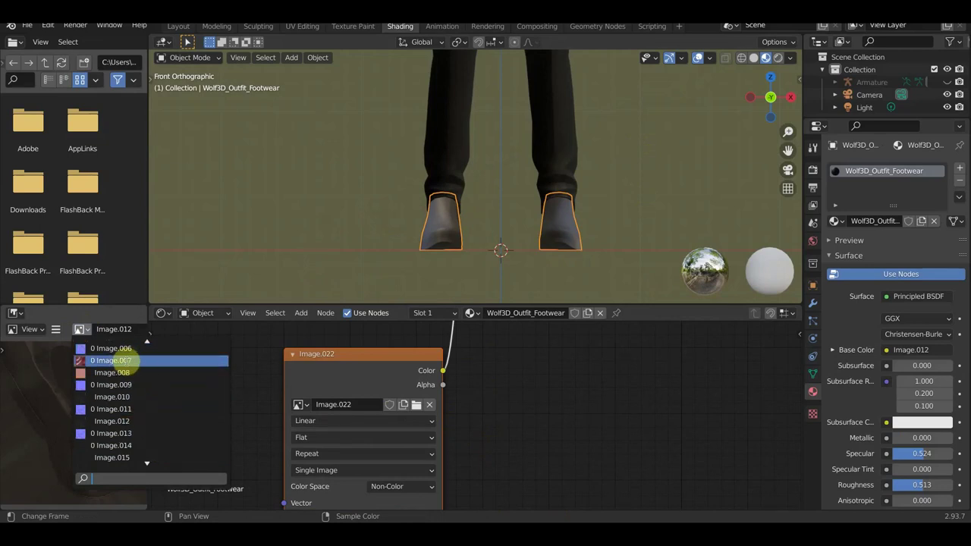
click(124, 360)
scroll(117, 413, down, 2)
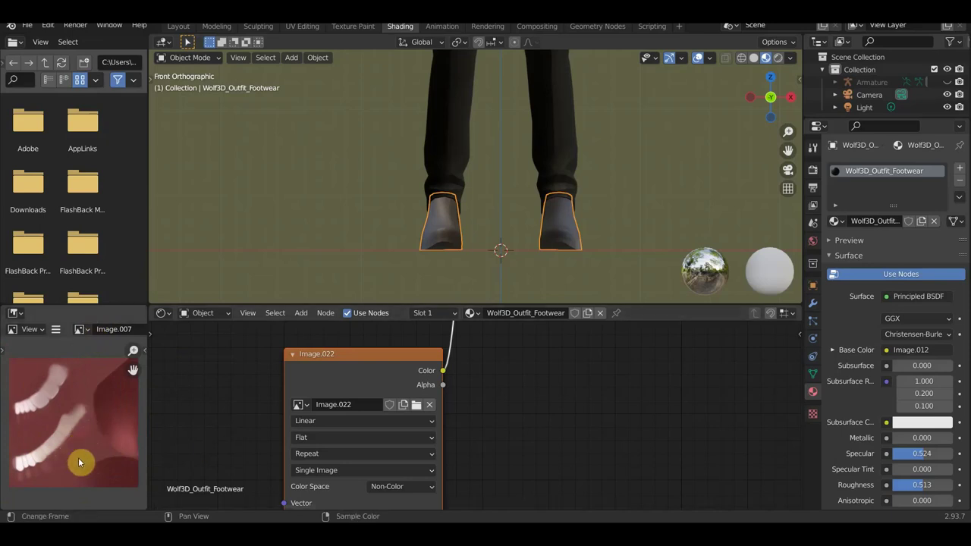
Step: Switch the image editor to the Image.001 face texture and open its image options
click(80, 333)
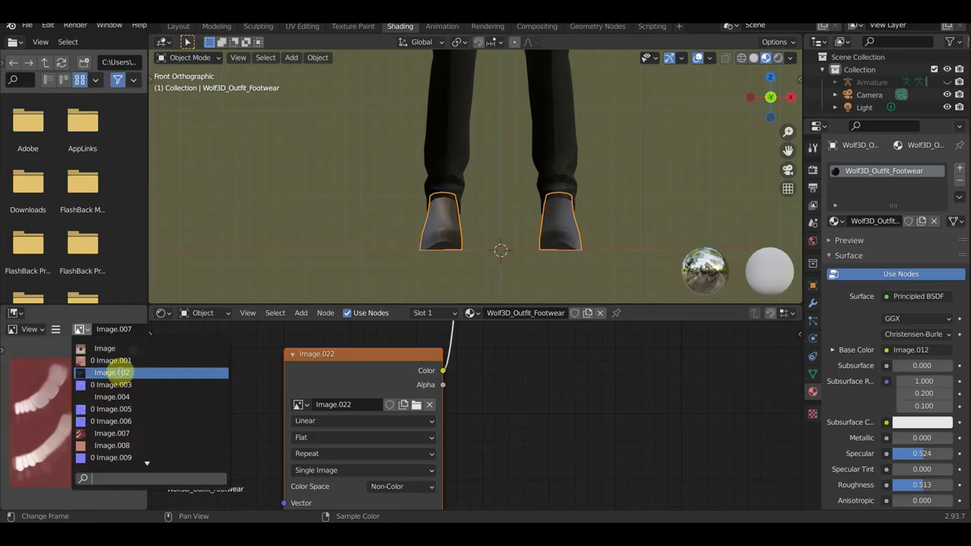
click(108, 362)
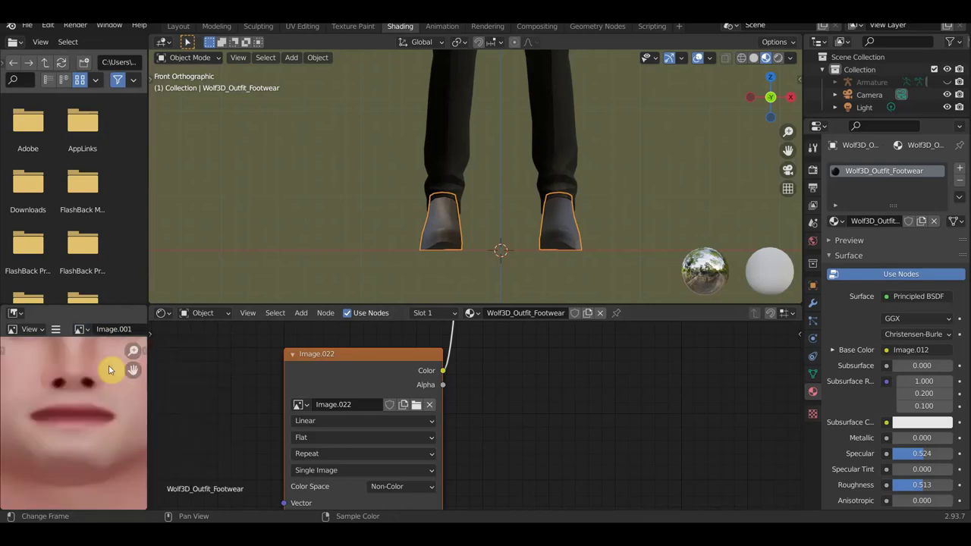
scroll(68, 415, down, 2)
scroll(68, 416, down, 2)
scroll(76, 421, up, 2)
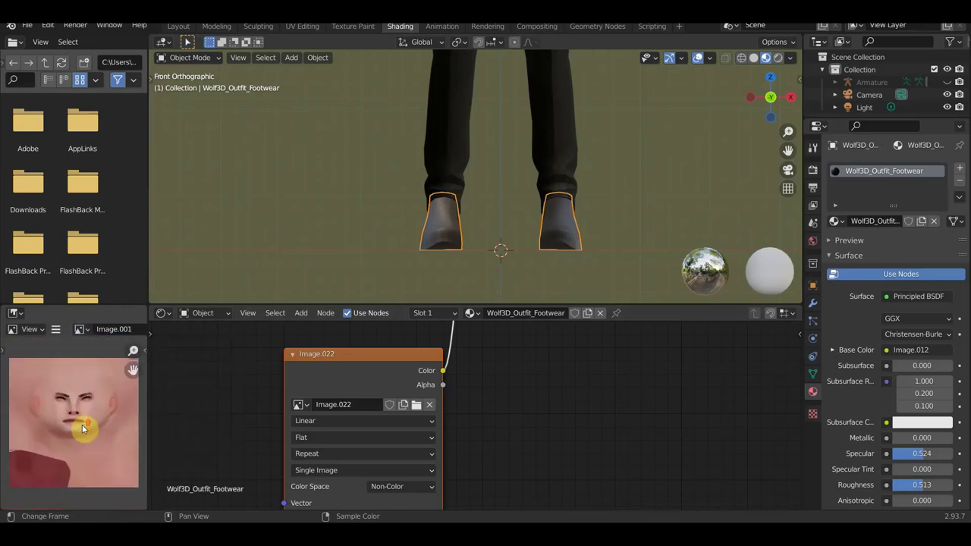
scroll(82, 424, up, 1)
click(83, 330)
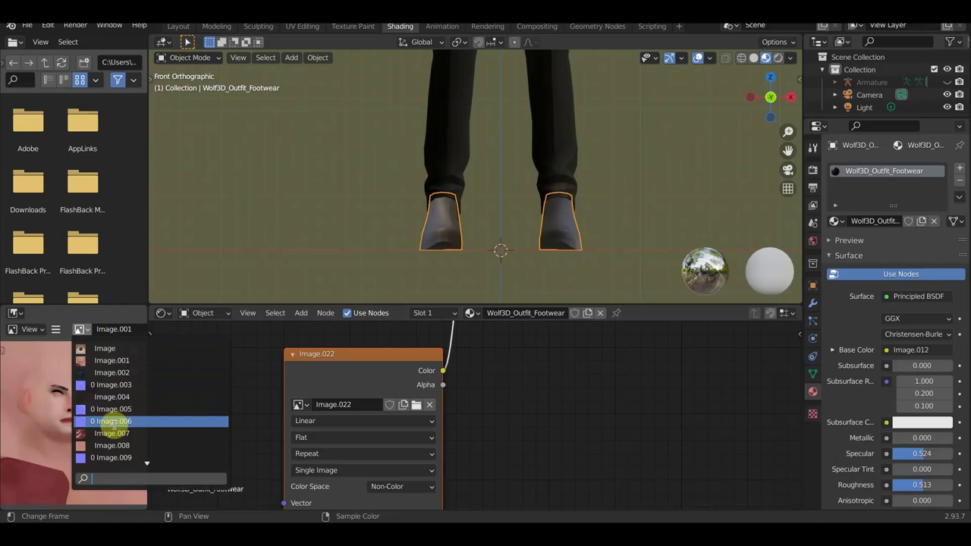
click(57, 330)
click(58, 331)
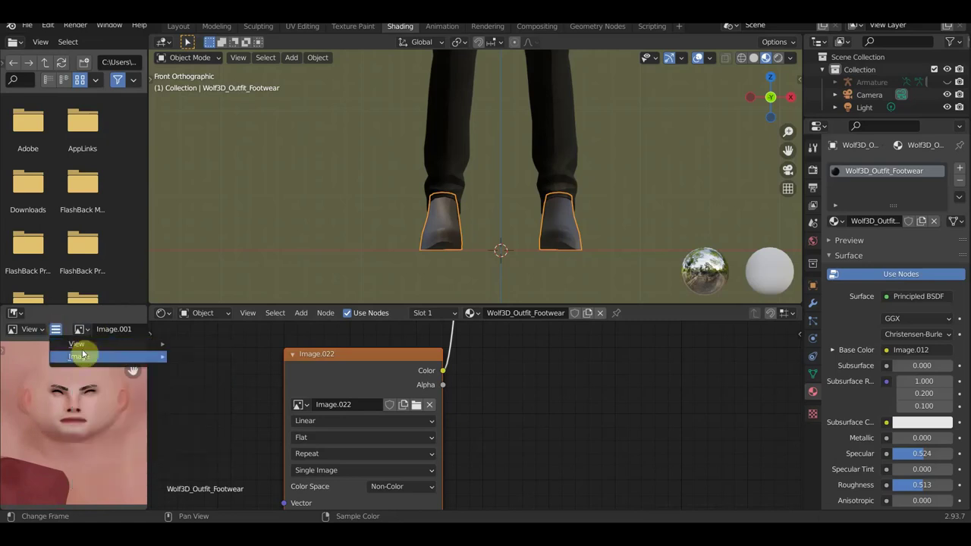
Step: Save Image.001 in PNG format as Image.001.png on the Desktop
mouse_move(82, 355)
click(241, 241)
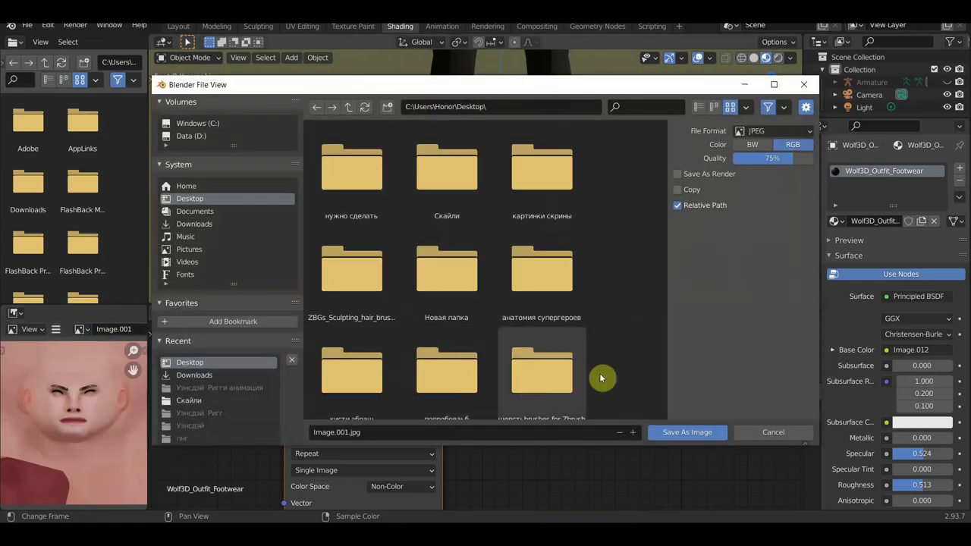
click(780, 133)
click(681, 190)
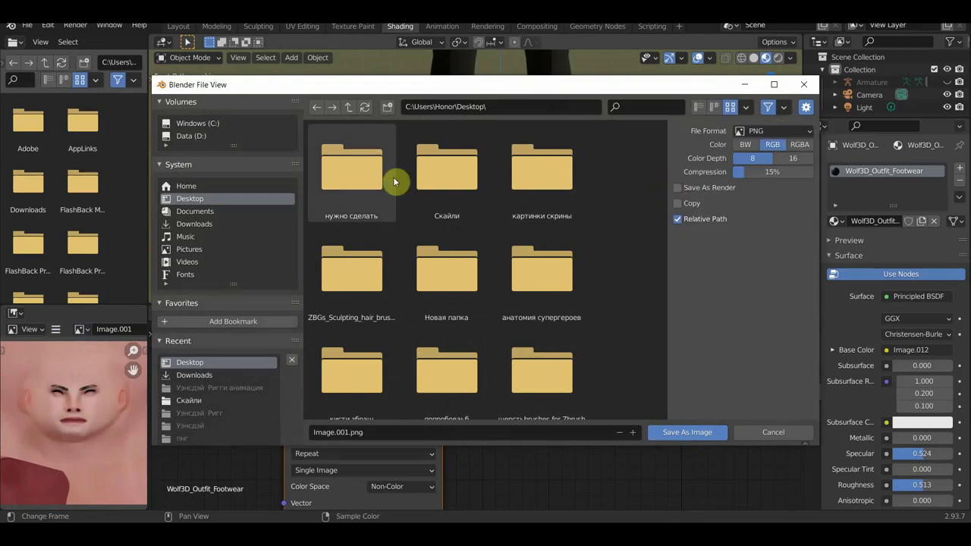
click(709, 433)
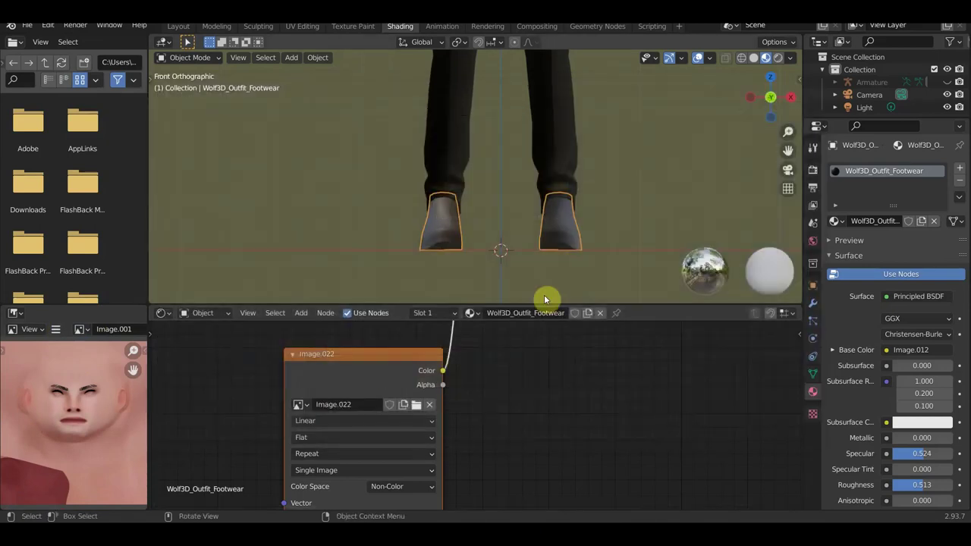
Step: Select the head and frame all nodes of its Material.003 in the Shader Editor
shift+middle_drag(629, 142, 570, 212)
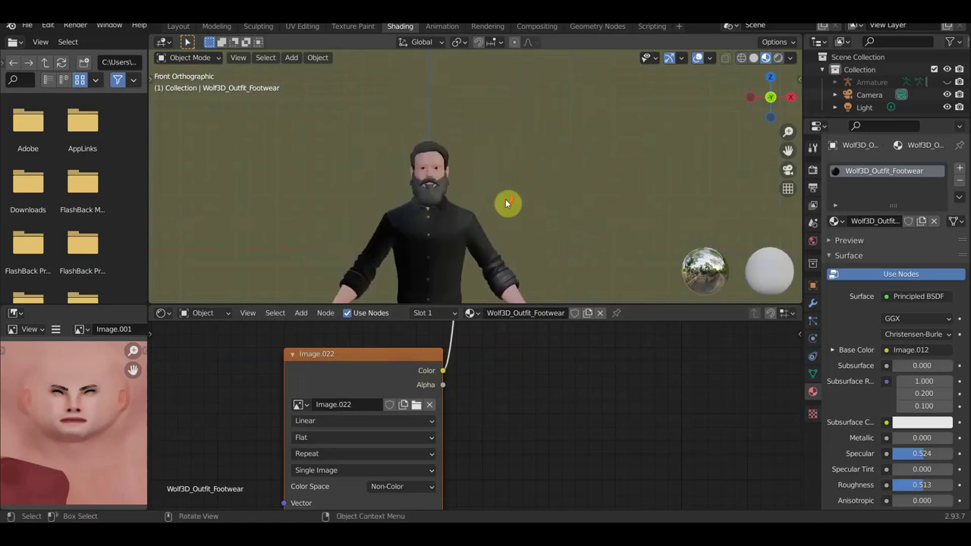
scroll(507, 203, up, 5)
click(447, 146)
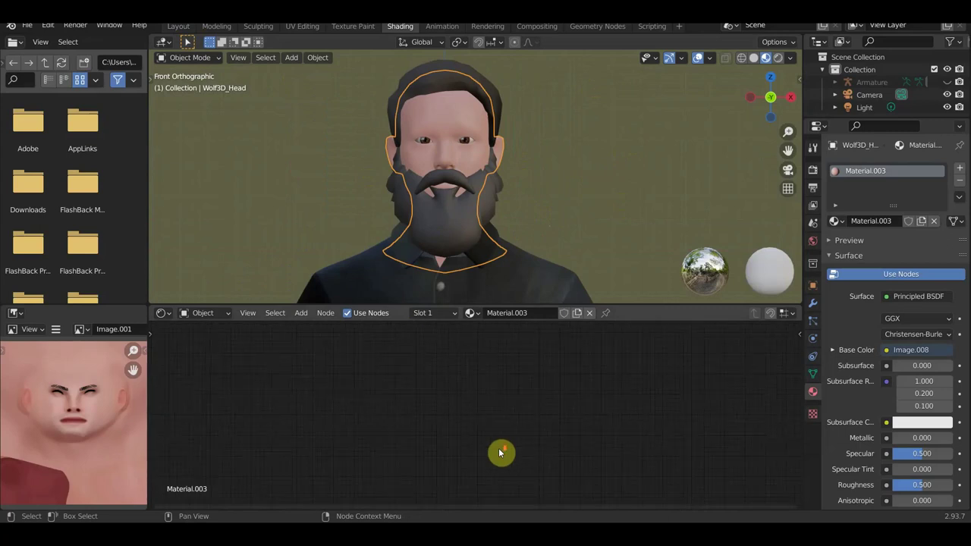
key(Home)
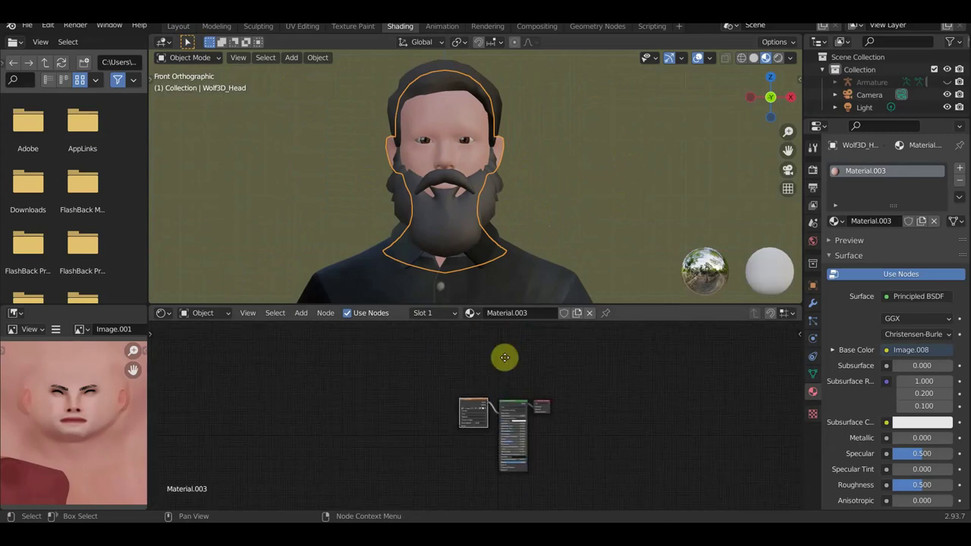
scroll(477, 427, up, 2)
scroll(476, 427, up, 2)
scroll(476, 425, up, 3)
scroll(481, 413, up, 2)
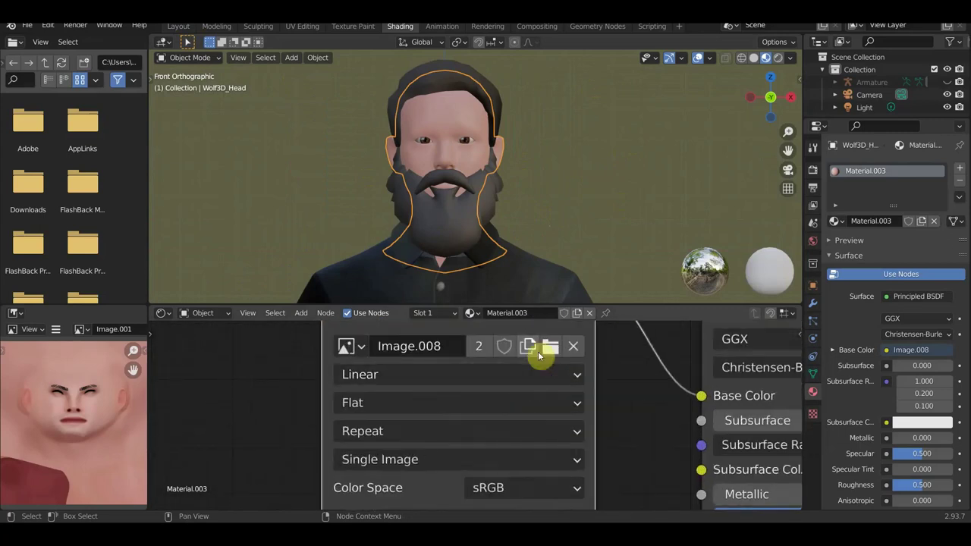
Step: Load Image.001.png into the head's Image Texture node in place of Image.008
click(551, 349)
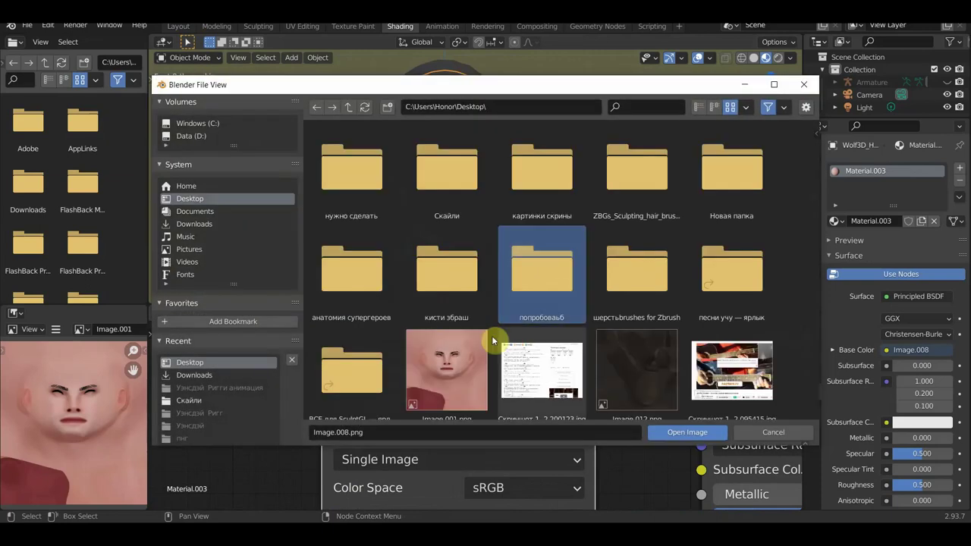
click(456, 371)
click(687, 433)
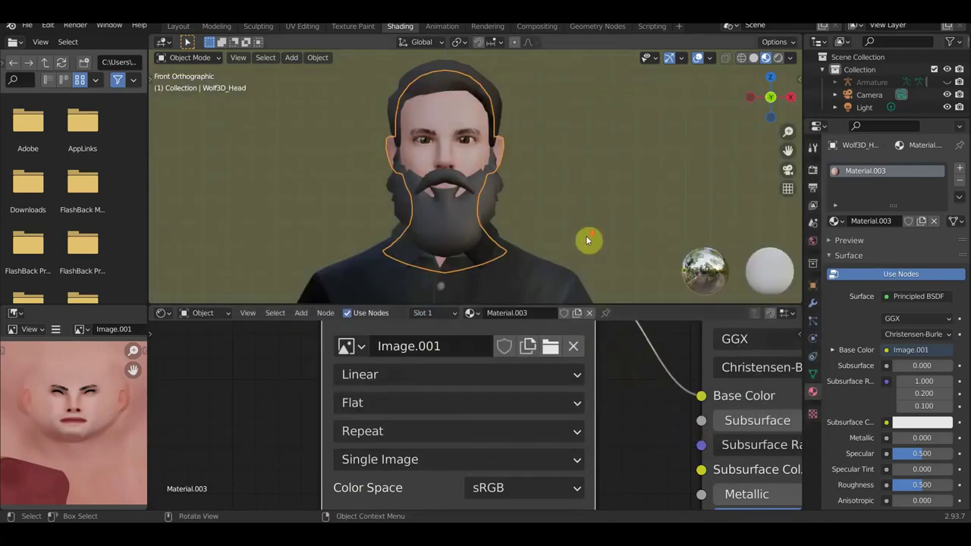
scroll(595, 228, down, 1)
scroll(607, 216, up, 3)
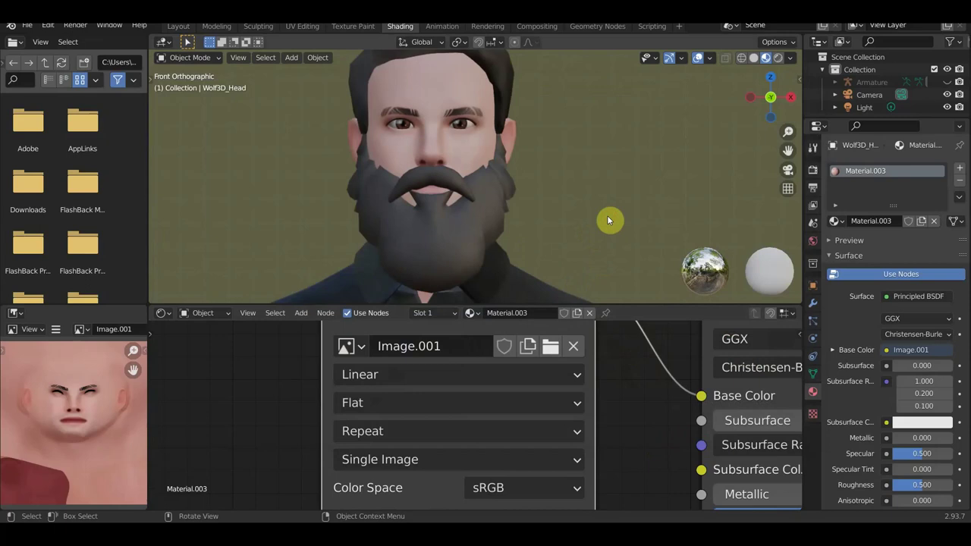
scroll(608, 219, up, 2)
scroll(623, 152, down, 5)
mouse_move(602, 171)
middle_down()
mouse_move(711, 189)
mouse_move(594, 197)
mouse_move(564, 121)
middle_up()
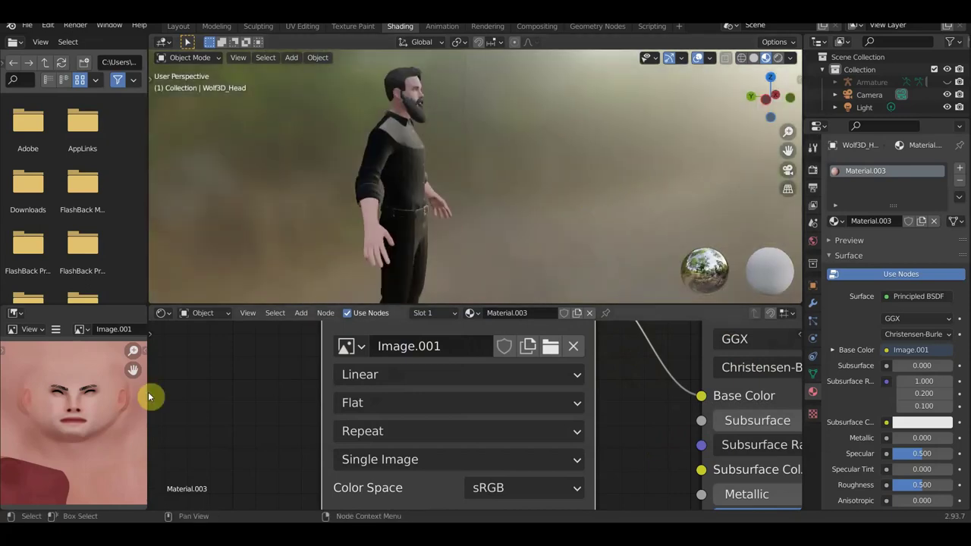
Step: Show the Image.002 shirt texture in the image editor and orbit the character to the front
click(82, 329)
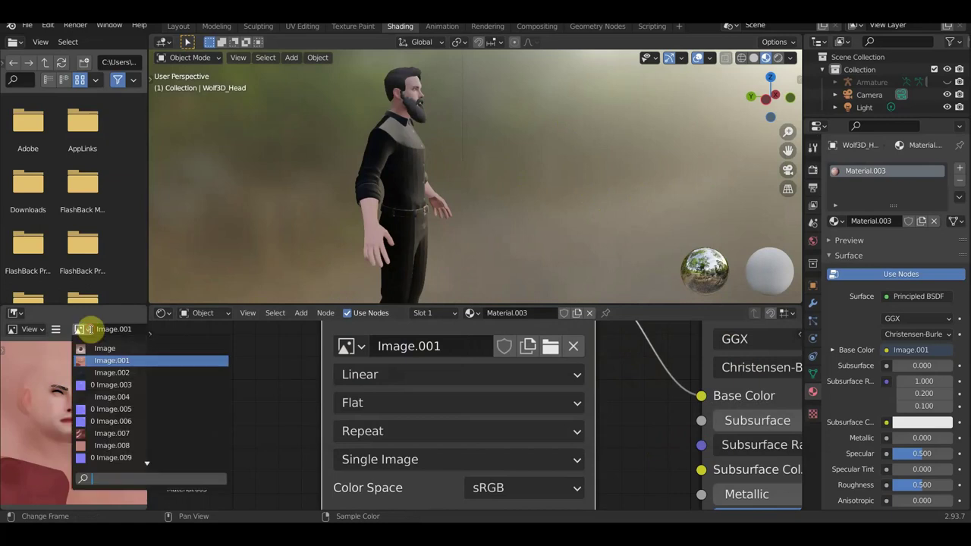
key(Down)
key(Down)
click(118, 372)
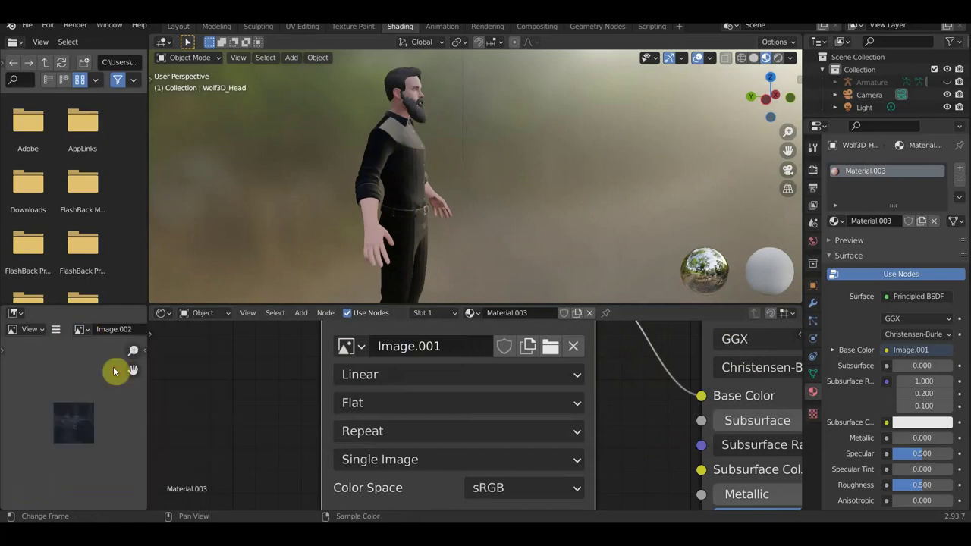
scroll(96, 415, up, 5)
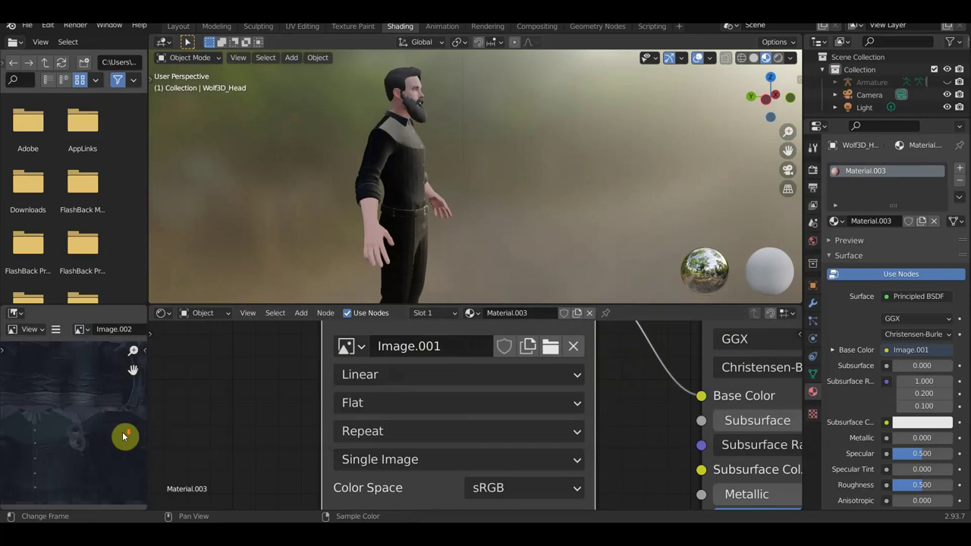
middle_drag(118, 440, 134, 423)
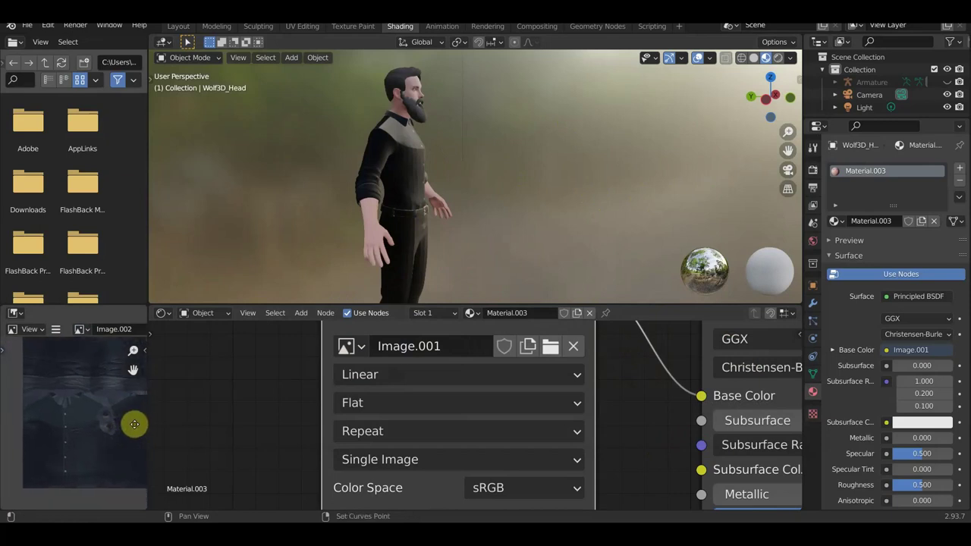
scroll(519, 220, up, 2)
middle_drag(519, 220, 412, 234)
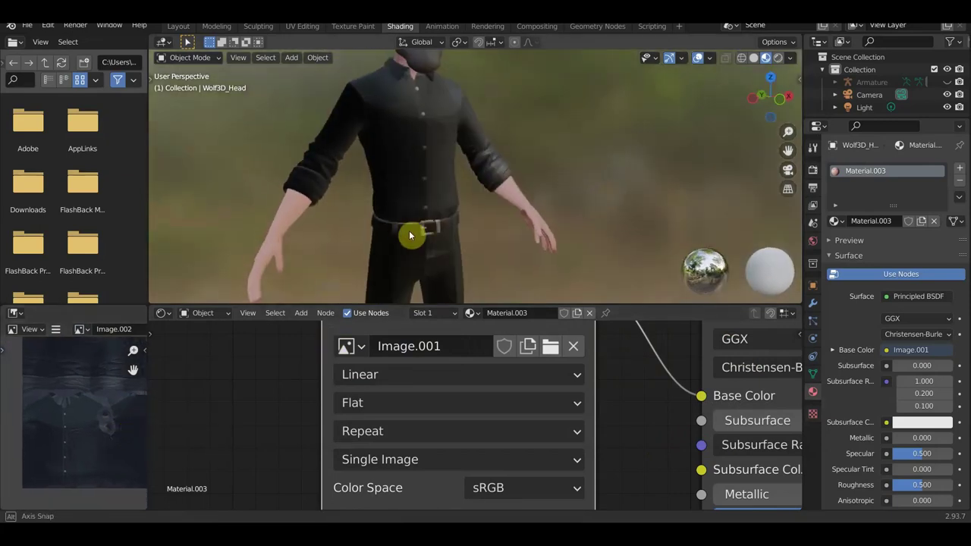
scroll(88, 414, up, 3)
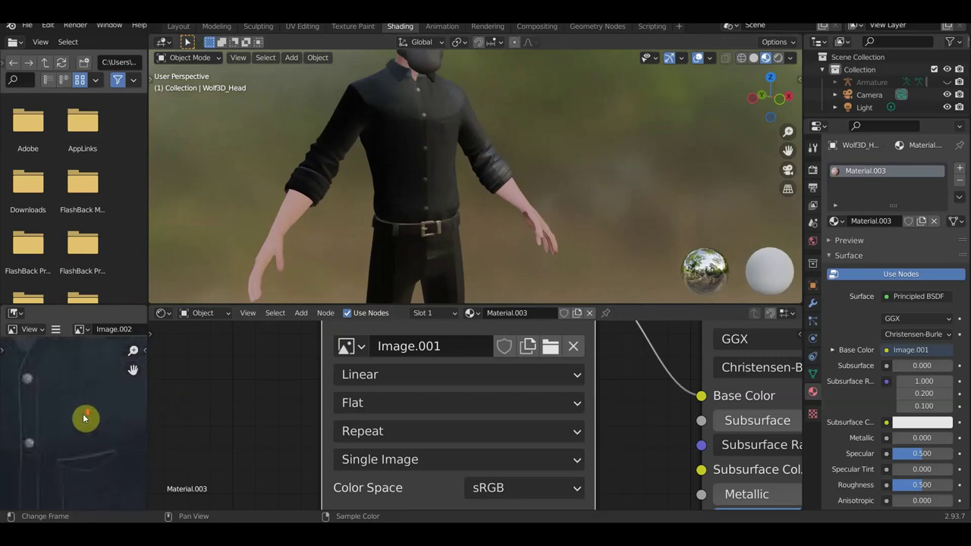
middle_drag(479, 186, 451, 184)
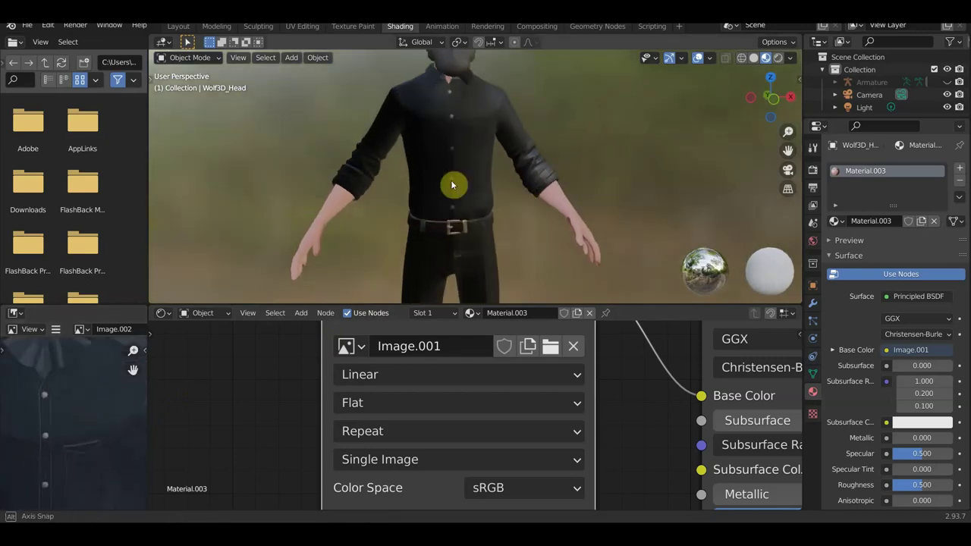
scroll(451, 183, up, 3)
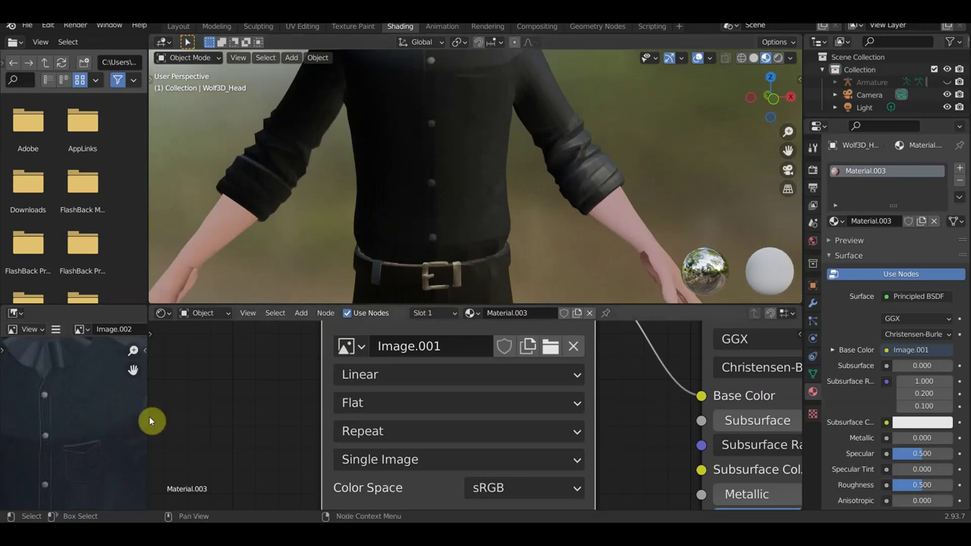
scroll(96, 404, down, 3)
scroll(94, 407, down, 2)
Step: View Image.004, then Image.010, in the image editor
click(79, 333)
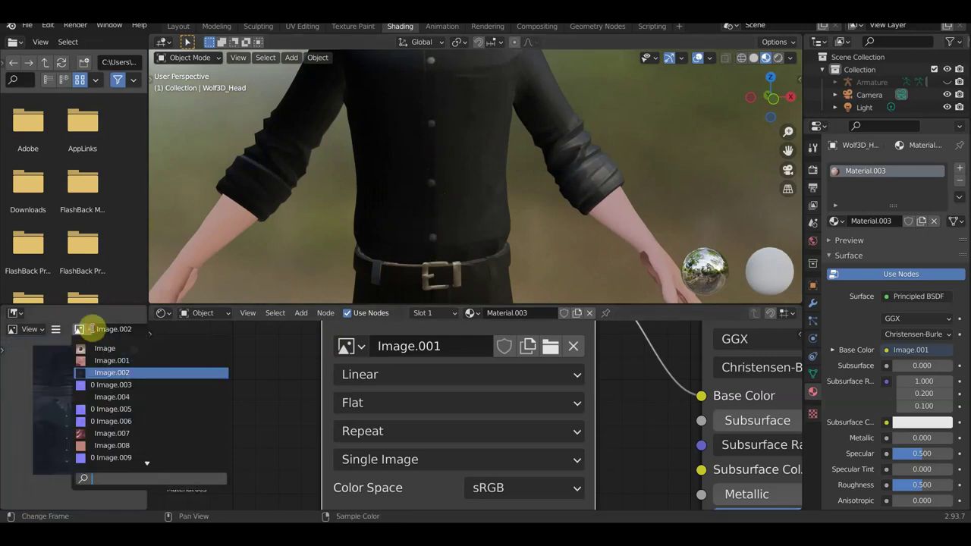
click(108, 397)
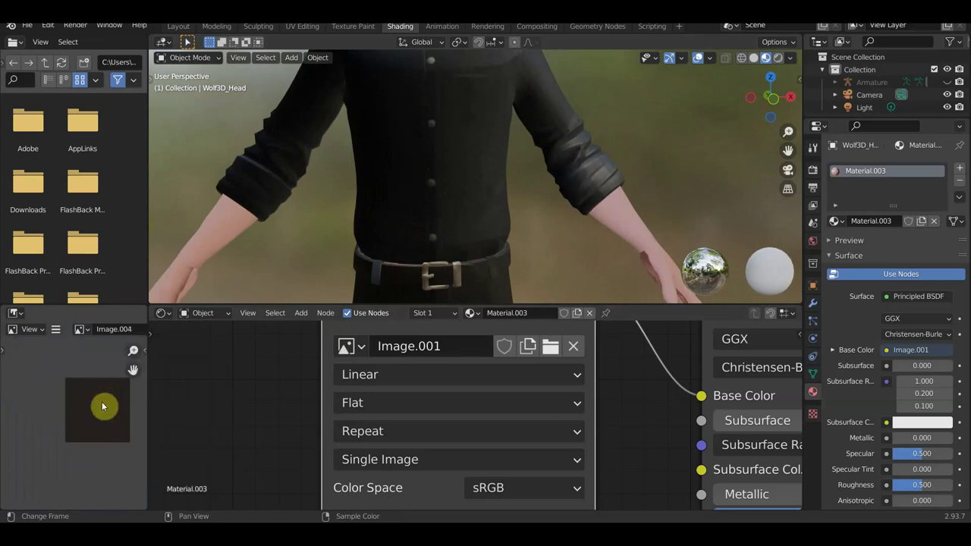
click(85, 334)
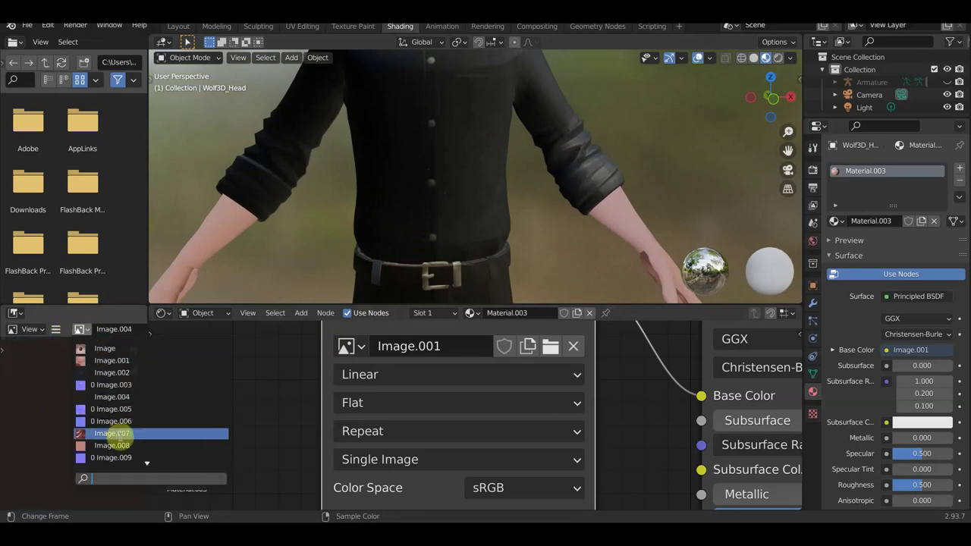
scroll(129, 436, down, 1)
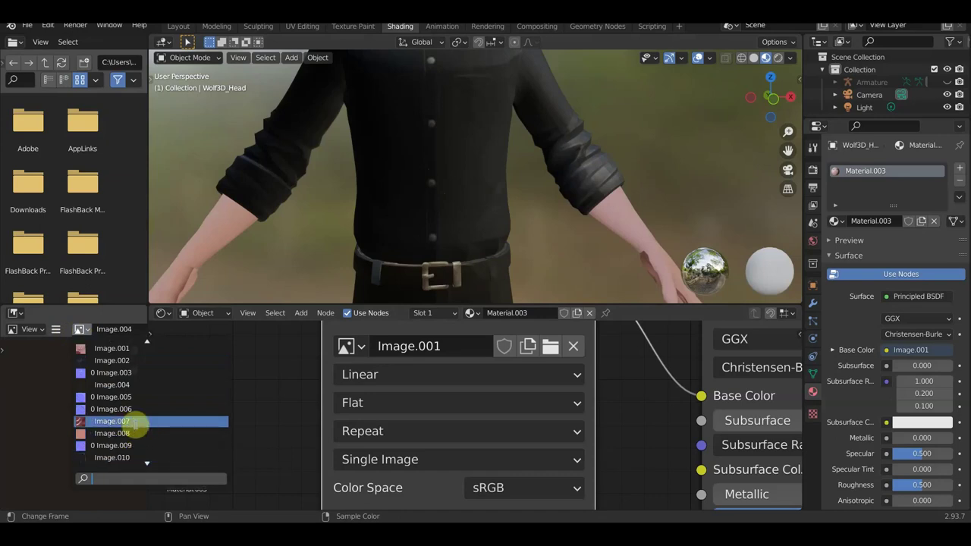
click(127, 458)
middle_drag(139, 444, 98, 435)
scroll(100, 435, down, 3)
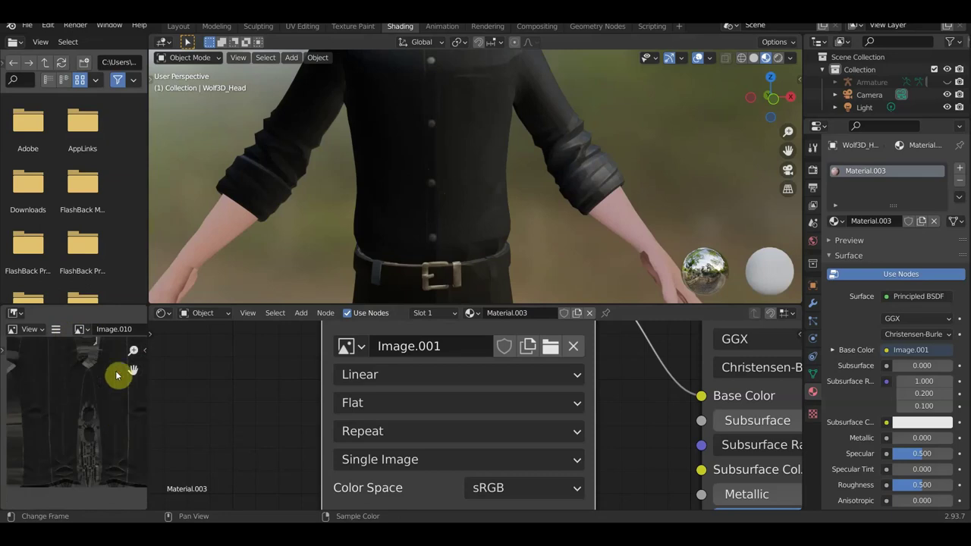
Step: Browse the image list again and bring the character's feet into view
click(80, 329)
scroll(123, 434, down, 1)
scroll(124, 429, down, 3)
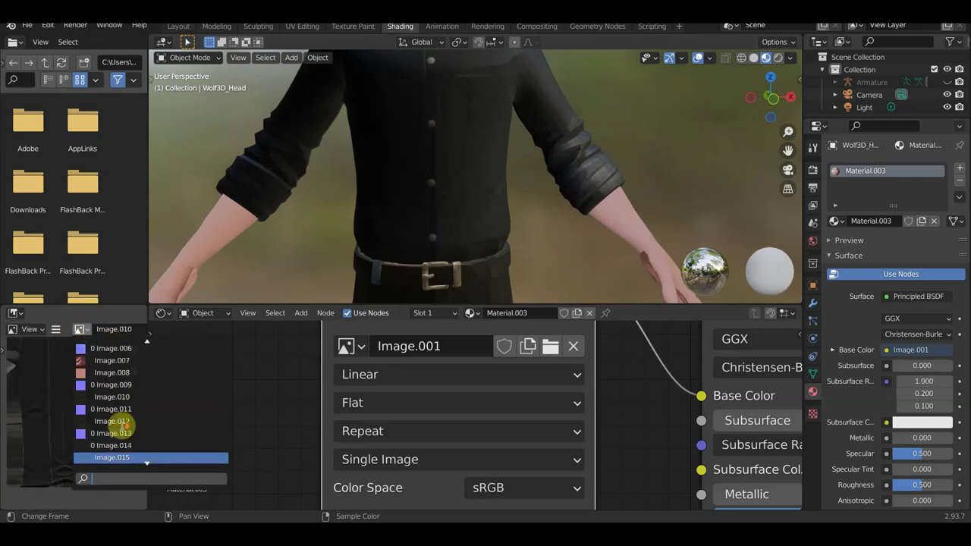
scroll(159, 402, up, 7)
scroll(607, 214, down, 2)
scroll(597, 243, down, 3)
mouse_move(596, 243)
shift+middle_down()
mouse_move(570, 95)
mouse_move(530, 219)
mouse_move(520, 167)
mouse_move(587, 162)
mouse_move(585, 184)
mouse_move(563, 210)
mouse_move(444, 221)
shift+middle_up()
Step: Select the shoes and load Image.004.png into their Image Texture node
click(424, 215)
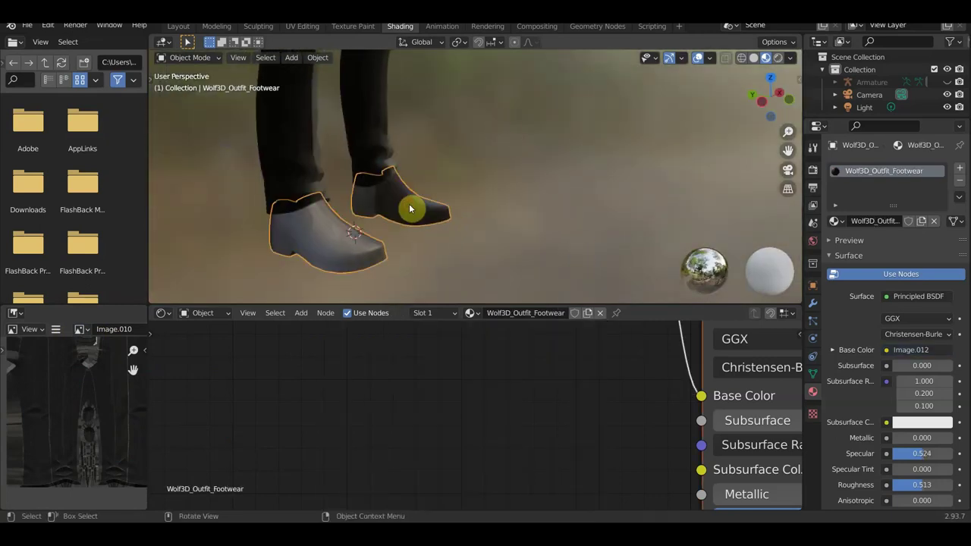
scroll(531, 390, down, 5)
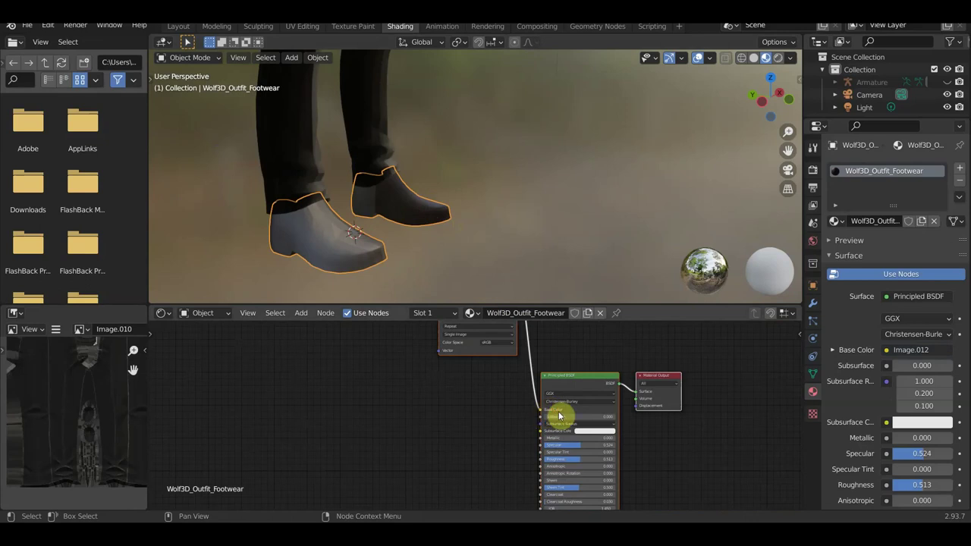
scroll(422, 460, down, 2)
scroll(478, 425, up, 2)
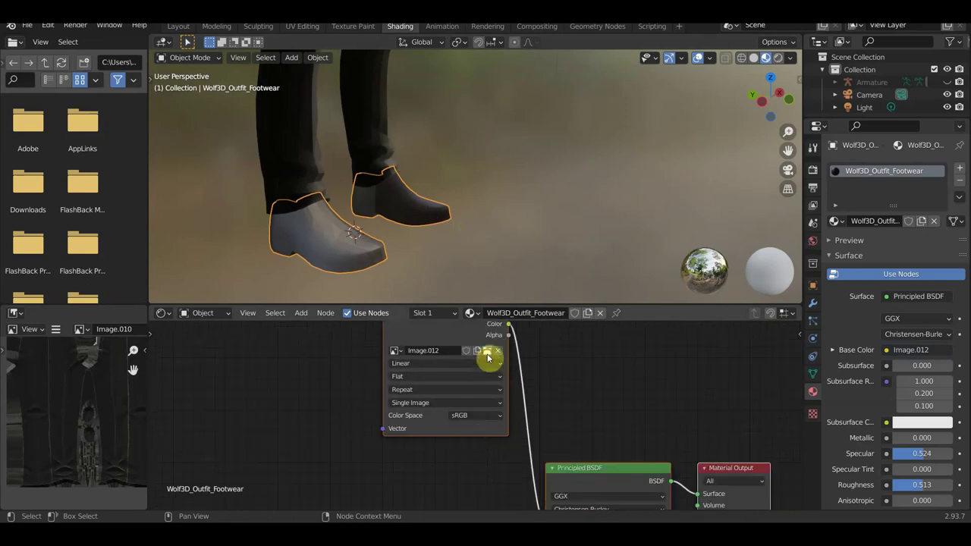
click(488, 352)
click(503, 338)
scroll(548, 384, down, 2)
scroll(594, 391, down, 2)
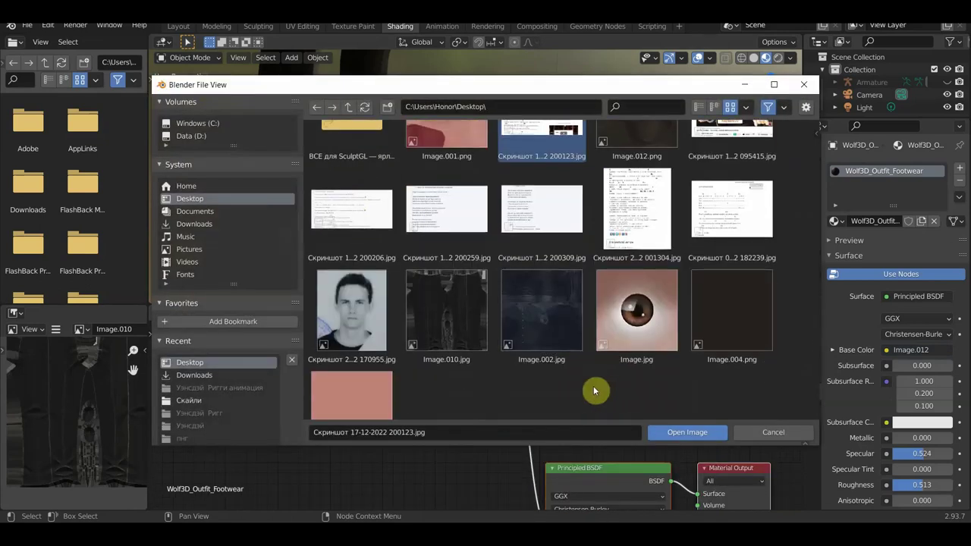
click(719, 323)
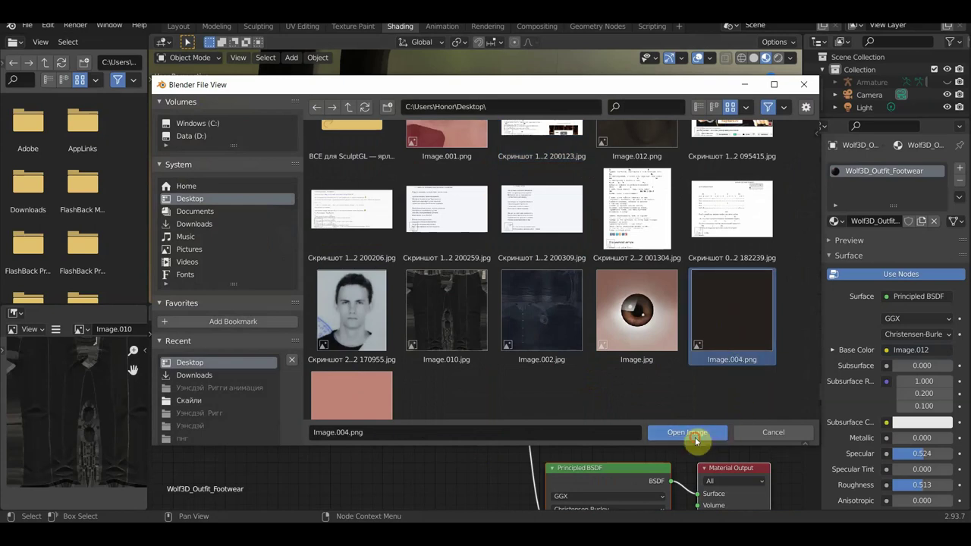
click(696, 437)
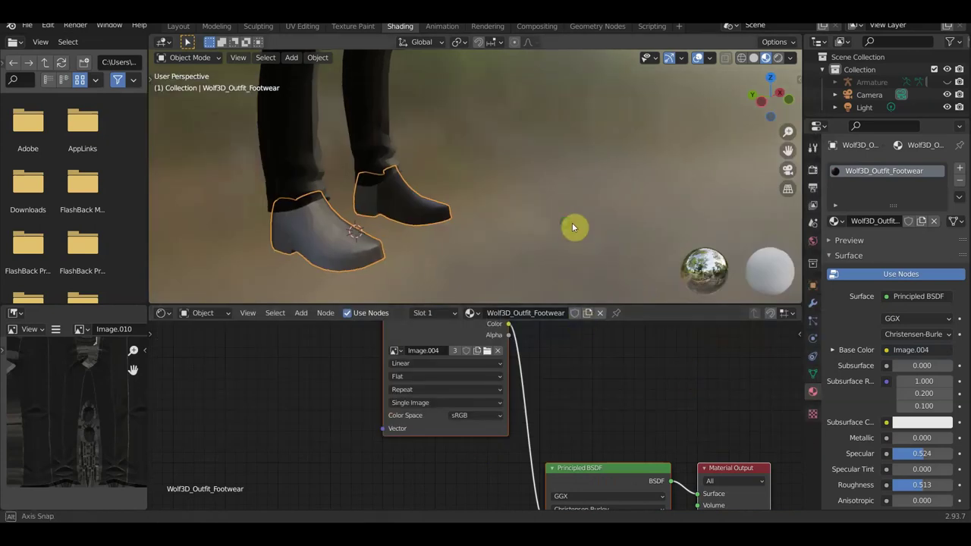
Step: Orbit around the shoes and show Image.004 in the image viewer
middle_drag(574, 227, 488, 217)
scroll(567, 202, up, 2)
mouse_move(604, 219)
middle_down()
mouse_move(411, 223)
mouse_move(586, 225)
mouse_move(542, 245)
middle_up()
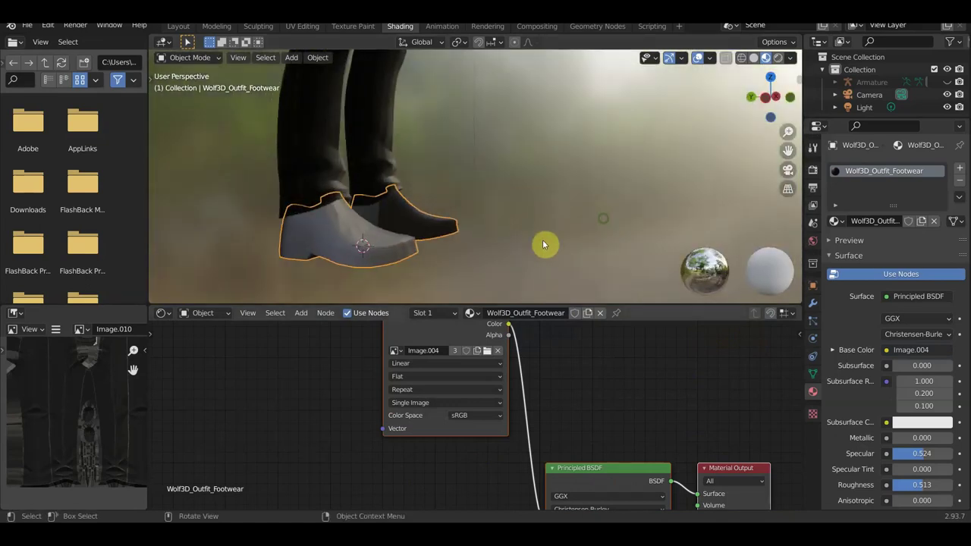
click(88, 334)
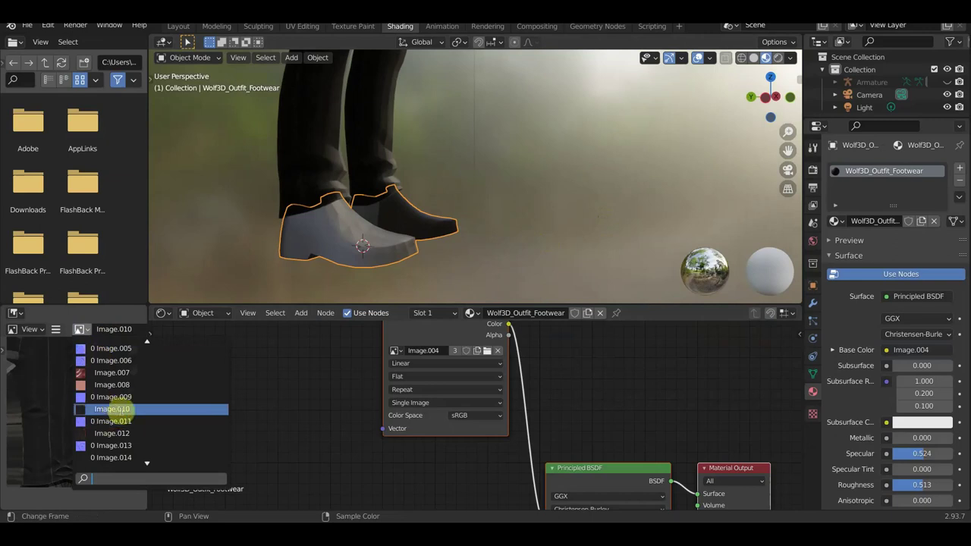
scroll(125, 429, up, 2)
scroll(129, 399, up, 4)
scroll(129, 397, up, 3)
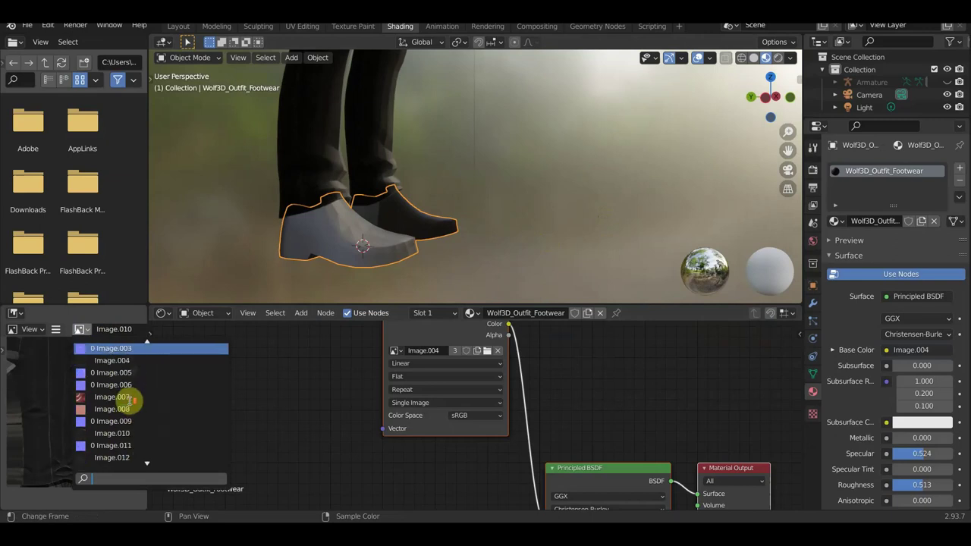
click(128, 361)
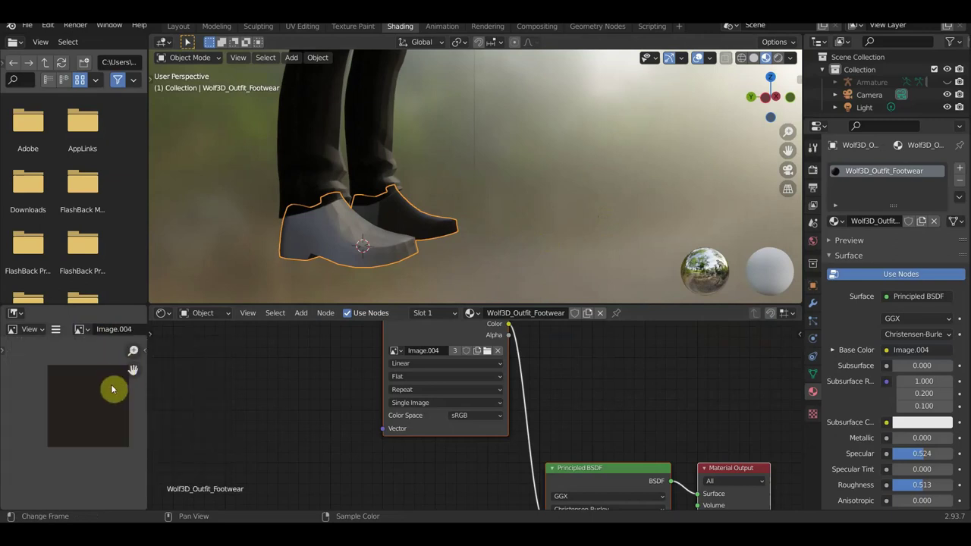
Step: Remove the Wolf3D_Outfit_Footwear material slot from the shoes
scroll(111, 389, up, 3)
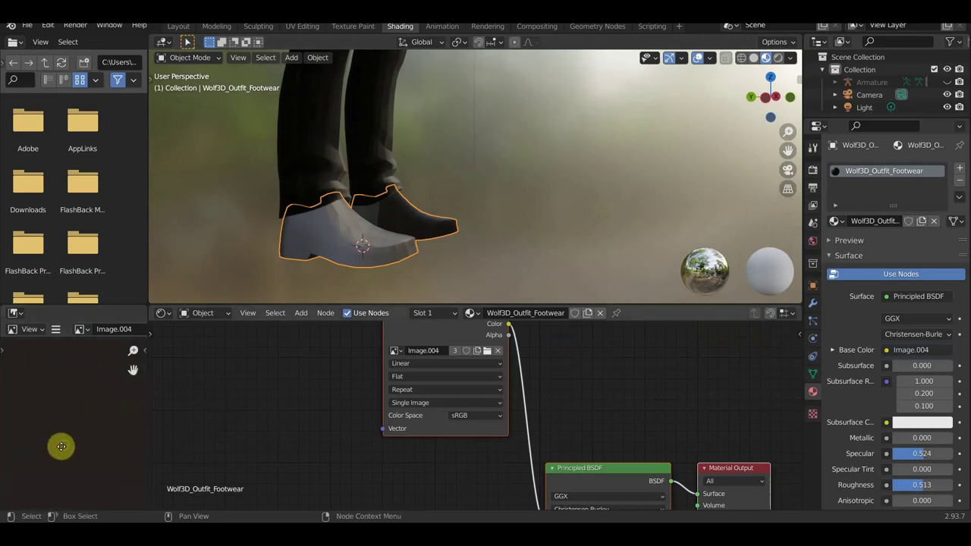
scroll(503, 264, down, 1)
scroll(503, 264, down, 2)
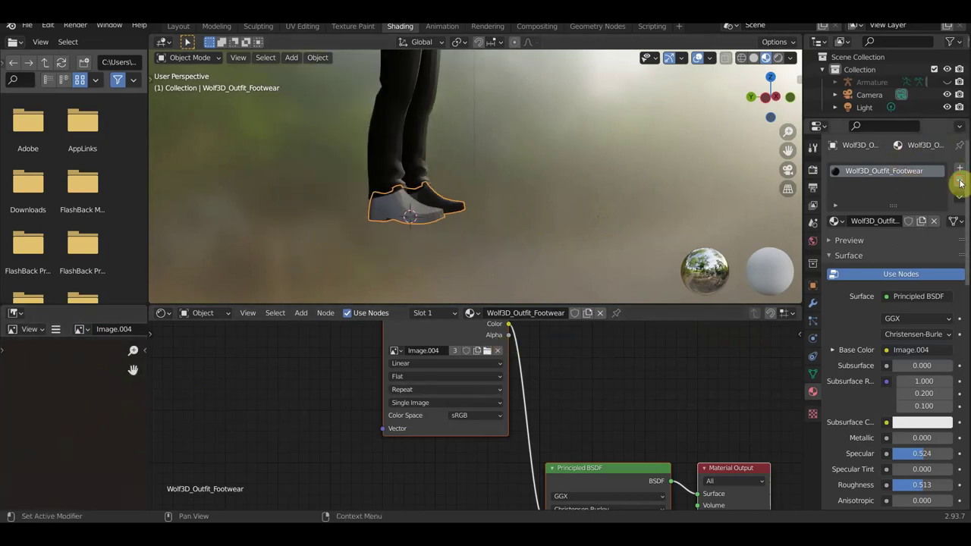
click(960, 182)
Step: Create Material.004 for the shoes with a near-black base colour
click(910, 221)
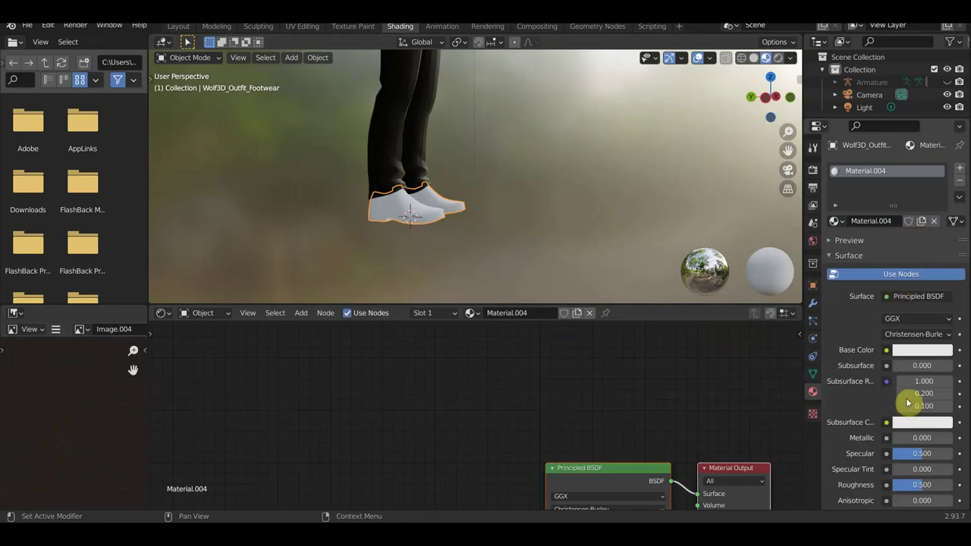
click(928, 350)
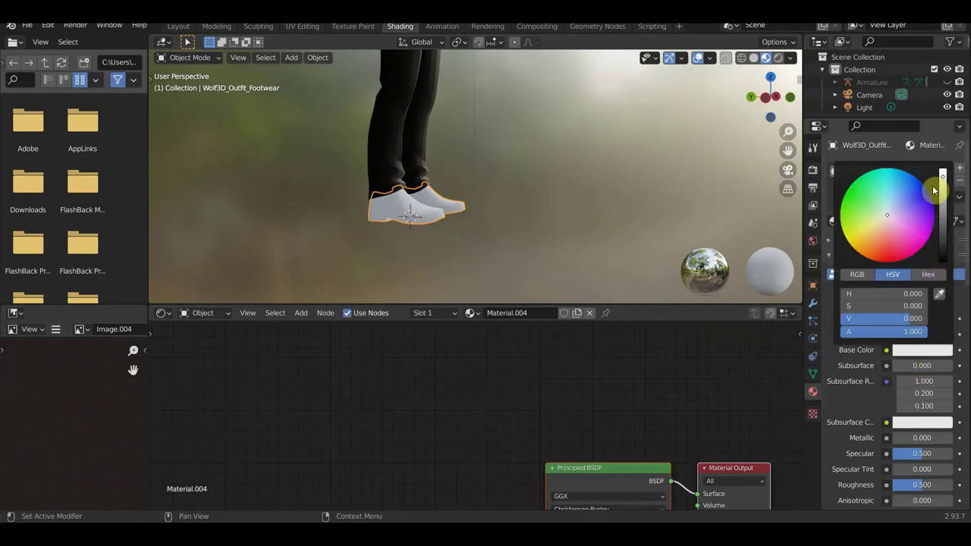
drag(944, 179, 943, 232)
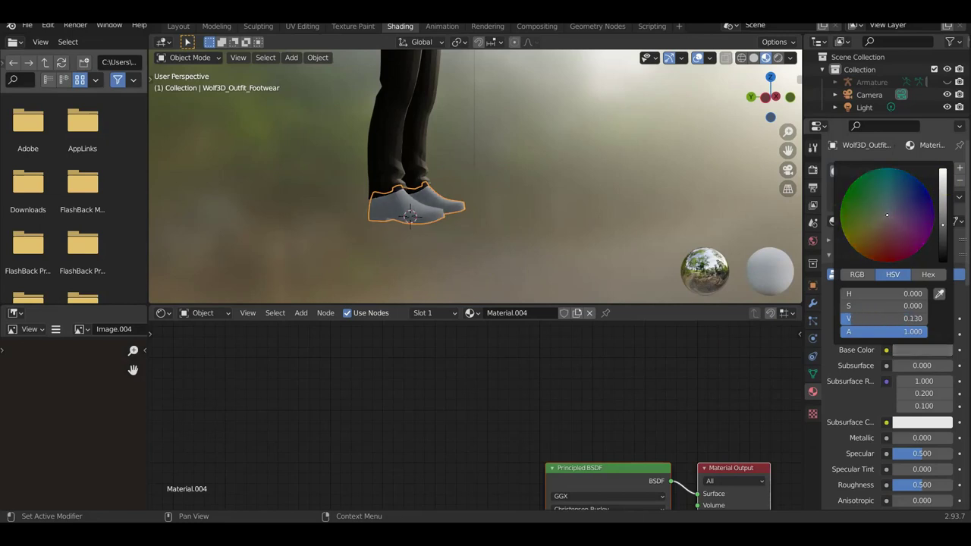
click(680, 215)
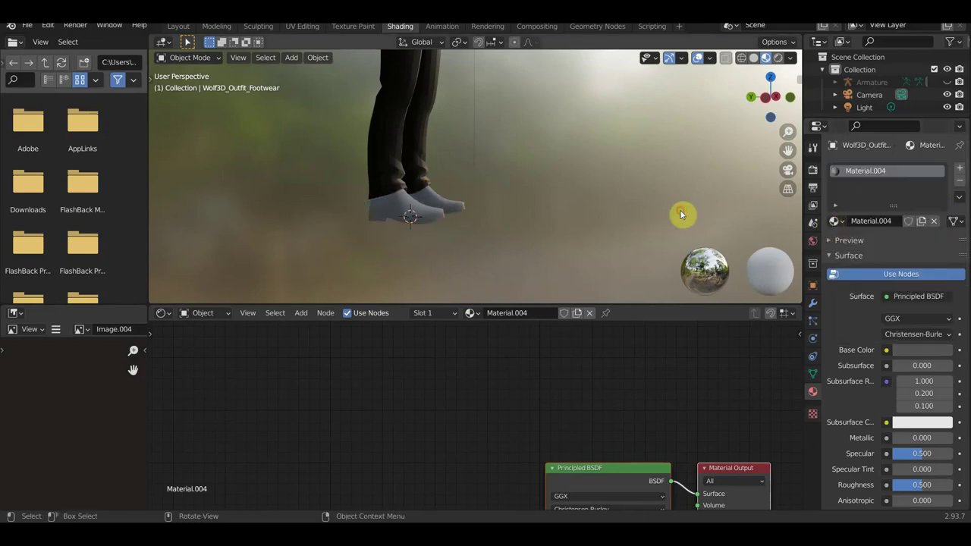
Step: Smooth-shade the shirt and switch to the Layout workspace
middle_drag(680, 215, 535, 156)
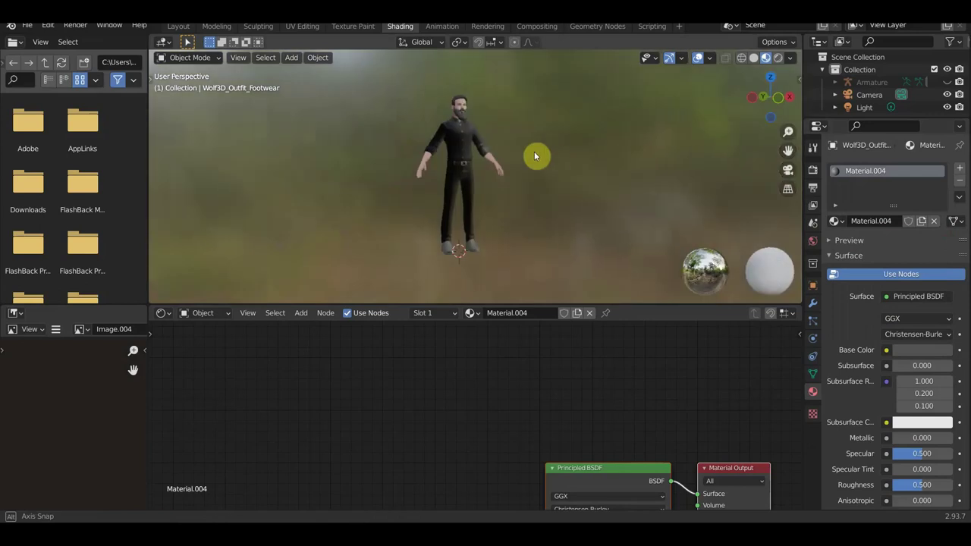
scroll(535, 157, up, 3)
scroll(579, 139, up, 2)
scroll(566, 238, up, 2)
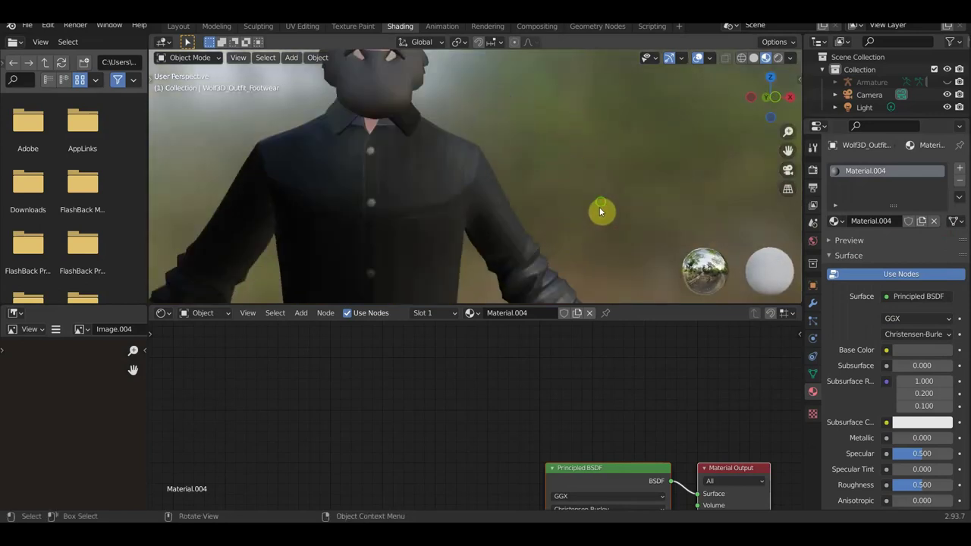
shift+middle_drag(596, 189, 496, 276)
click(484, 268)
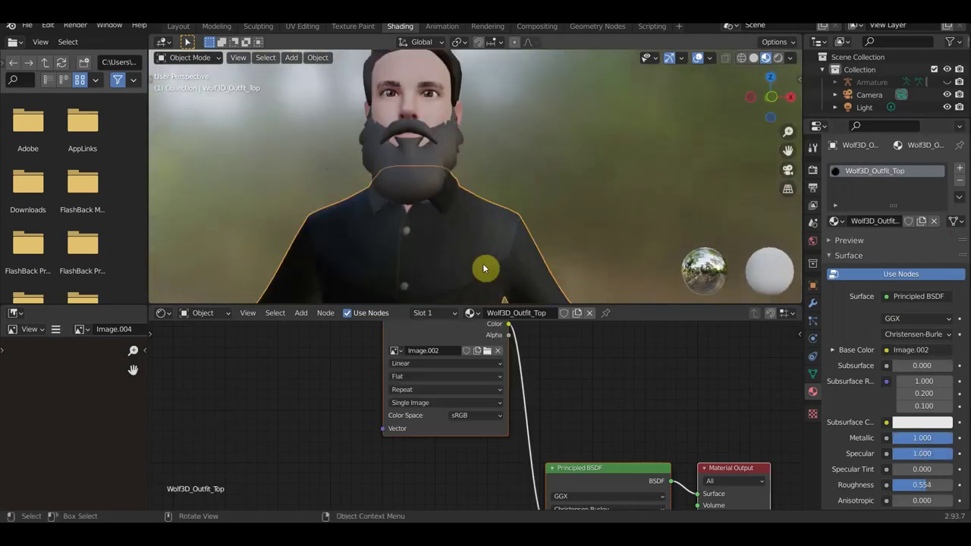
right_click(484, 269)
click(484, 265)
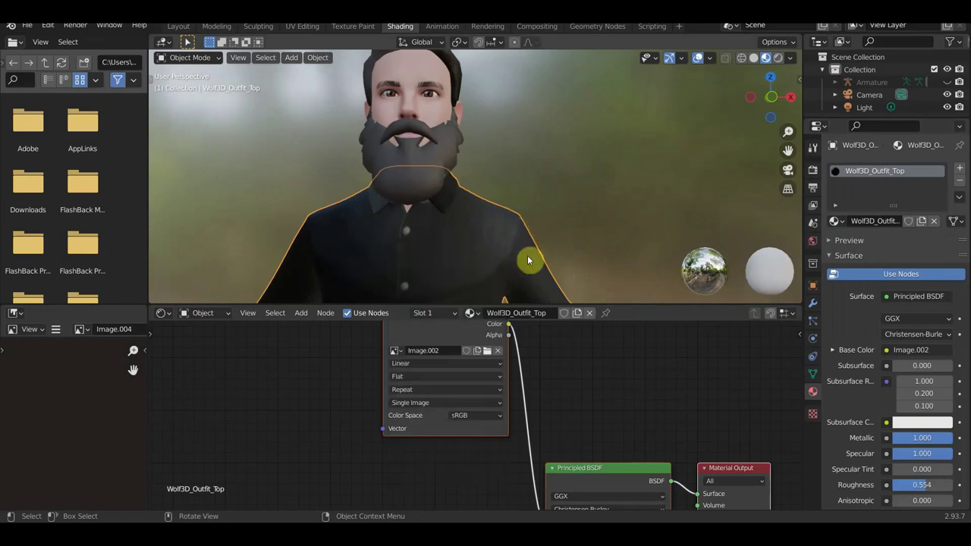
click(179, 26)
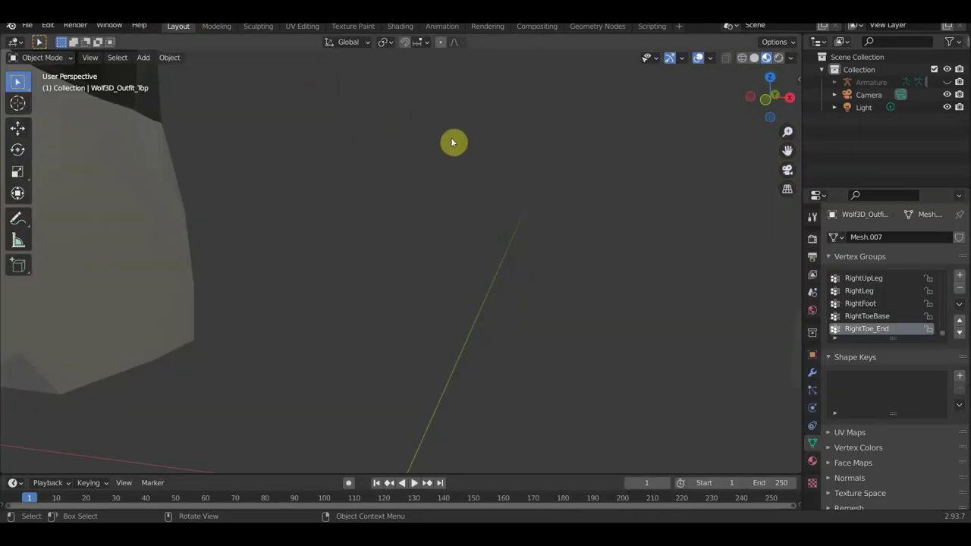
Step: In front orthographic view, apply Shade Smooth to the trousers
key(KP_1)
scroll(510, 168, down, 5)
scroll(523, 167, down, 3)
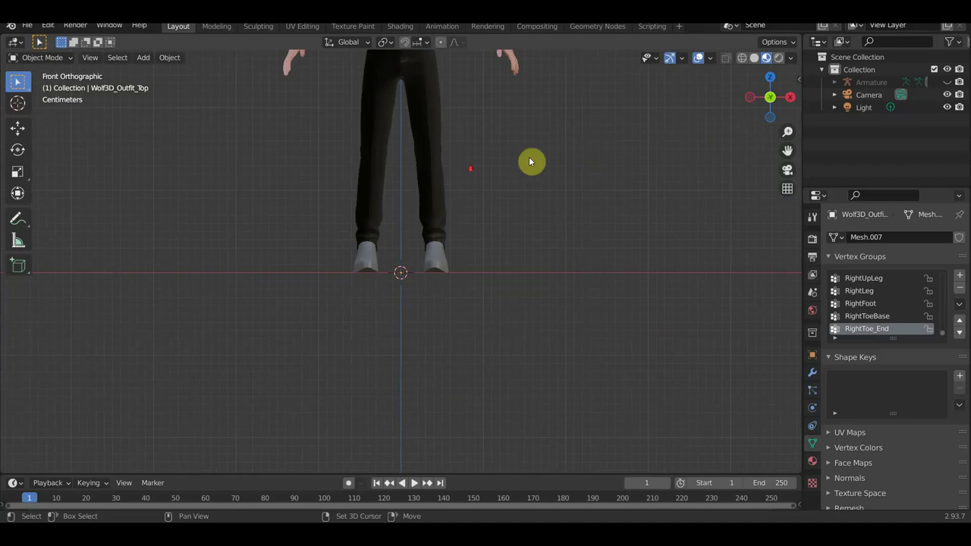
scroll(531, 160, down, 3)
scroll(536, 369, up, 5)
scroll(596, 395, down, 1)
click(503, 390)
right_click(500, 386)
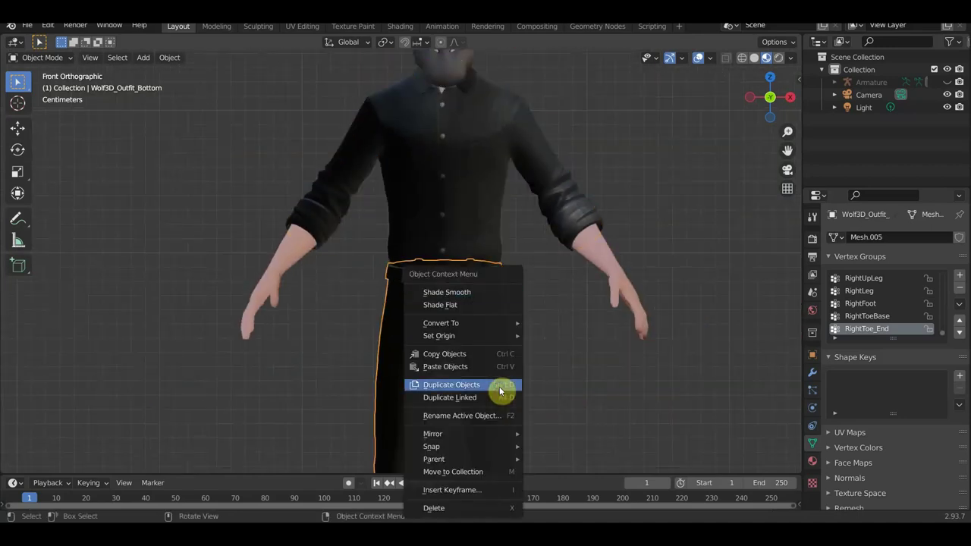
click(486, 295)
Step: Apply Shade Smooth to the beard, hair and head
scroll(539, 266, up, 2)
scroll(561, 280, up, 3)
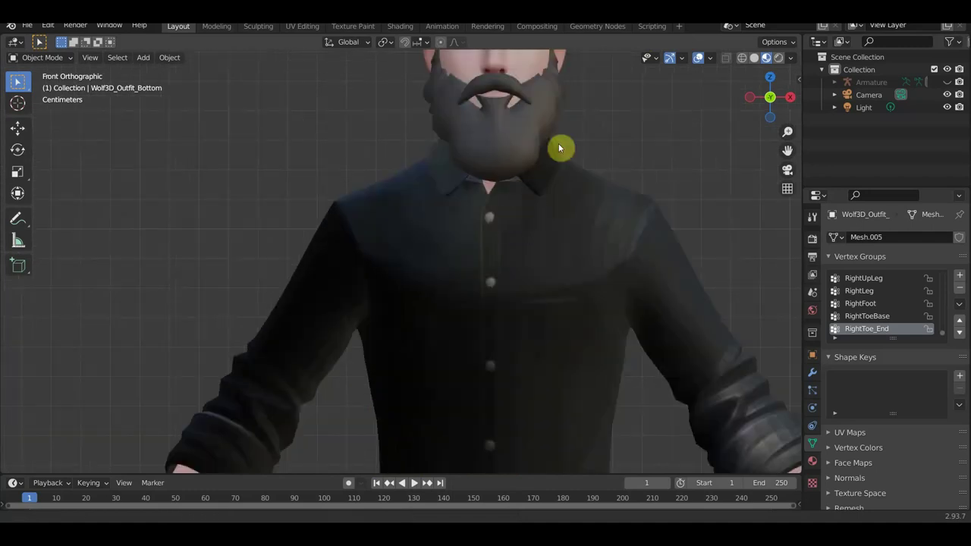
scroll(559, 148, down, 2)
click(496, 223)
right_click(496, 223)
click(494, 226)
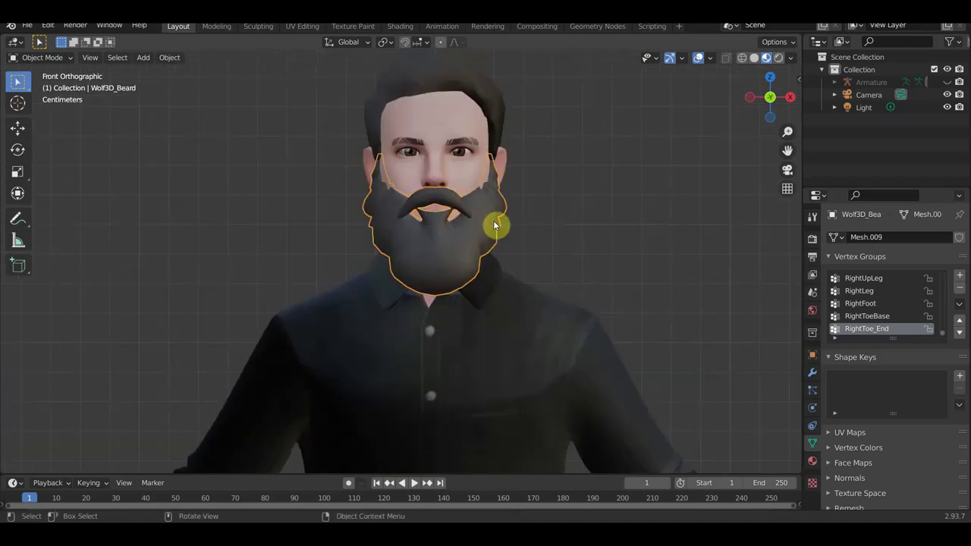
click(493, 106)
right_click(493, 106)
click(490, 109)
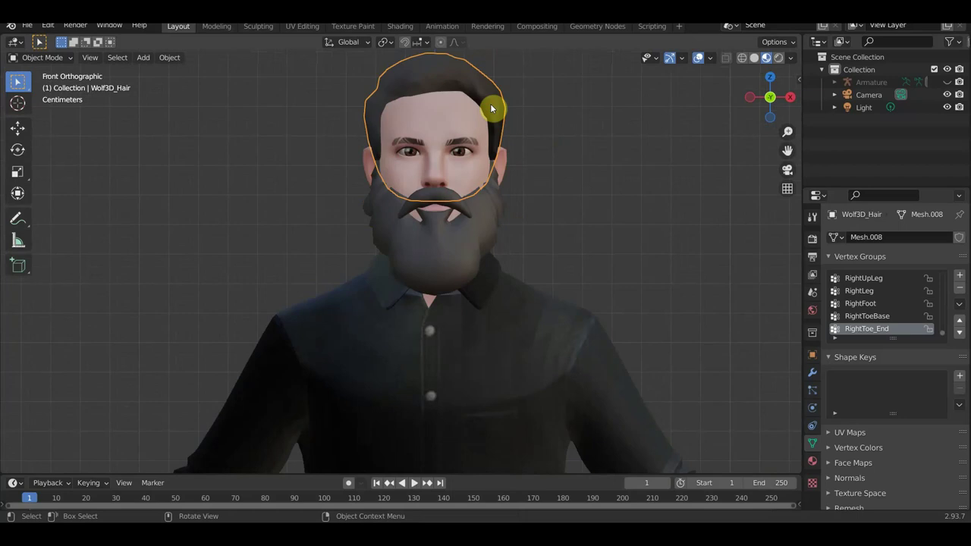
click(481, 143)
right_click(479, 143)
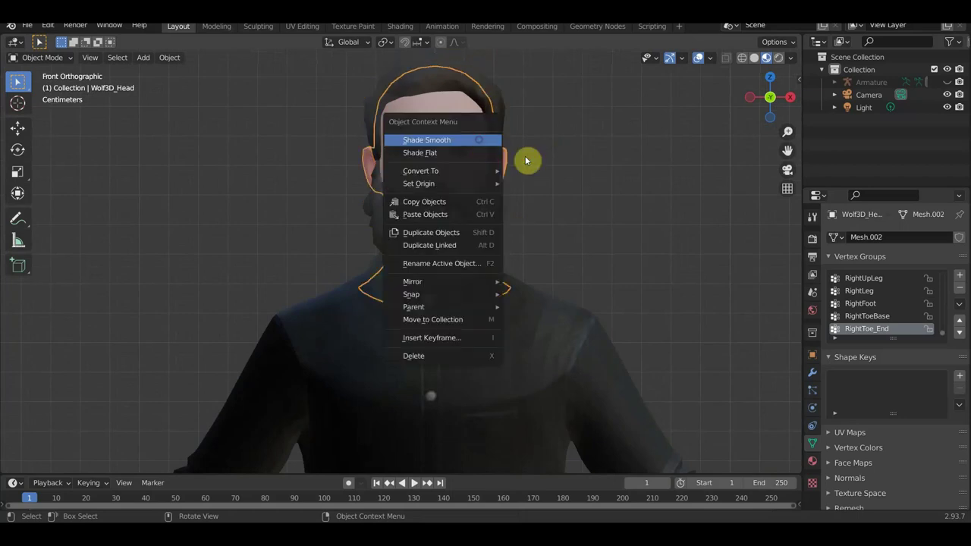
Step: Smooth-shade the body, then reframe the whole character in front orthographic view
scroll(591, 228, down, 3)
shift+middle_drag(598, 288, 599, 143)
click(292, 251)
right_click(292, 251)
click(293, 249)
scroll(535, 342, down, 3)
scroll(541, 298, up, 1)
mouse_move(535, 342)
shift+middle_down()
mouse_move(541, 298)
mouse_move(511, 243)
mouse_move(426, 241)
mouse_move(290, 273)
mouse_move(468, 254)
mouse_move(523, 261)
shift+middle_up()
scroll(542, 298, up, 4)
scroll(576, 258, down, 2)
scroll(582, 284, down, 3)
key(KP_1)
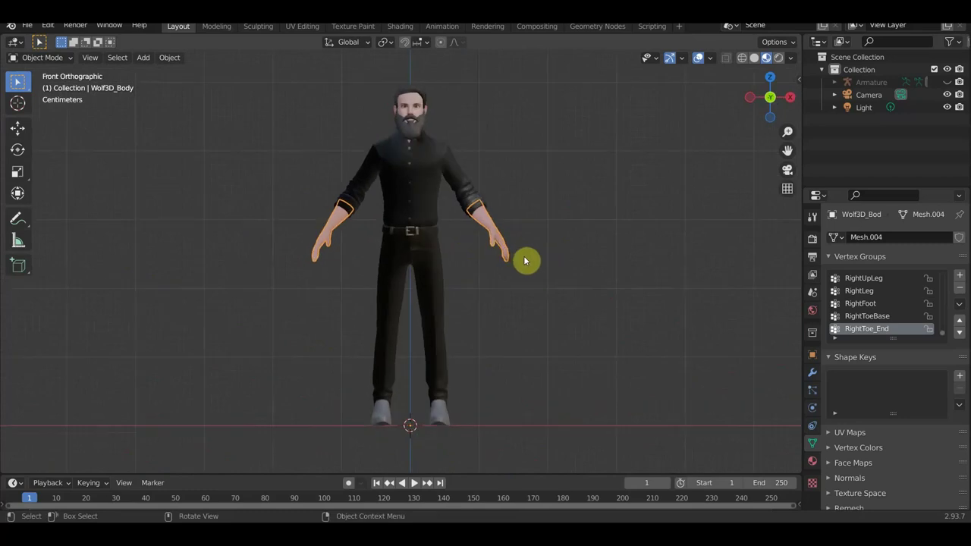
Step: Select the beard and inspect the smoothed character, ending in front orthographic view
scroll(541, 298, up, 1)
mouse_move(427, 107)
middle_down()
mouse_move(553, 108)
mouse_move(424, 165)
middle_up()
click(438, 108)
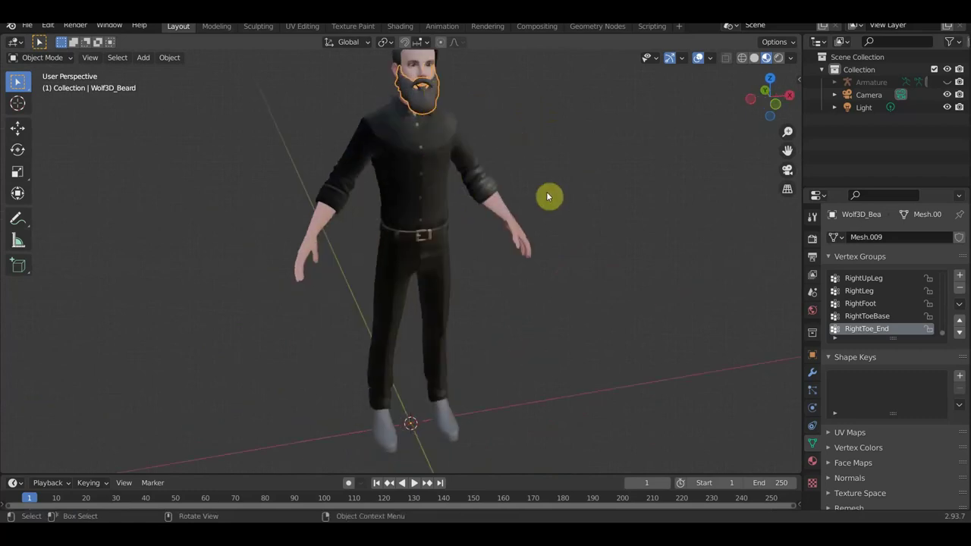
key(KP_1)
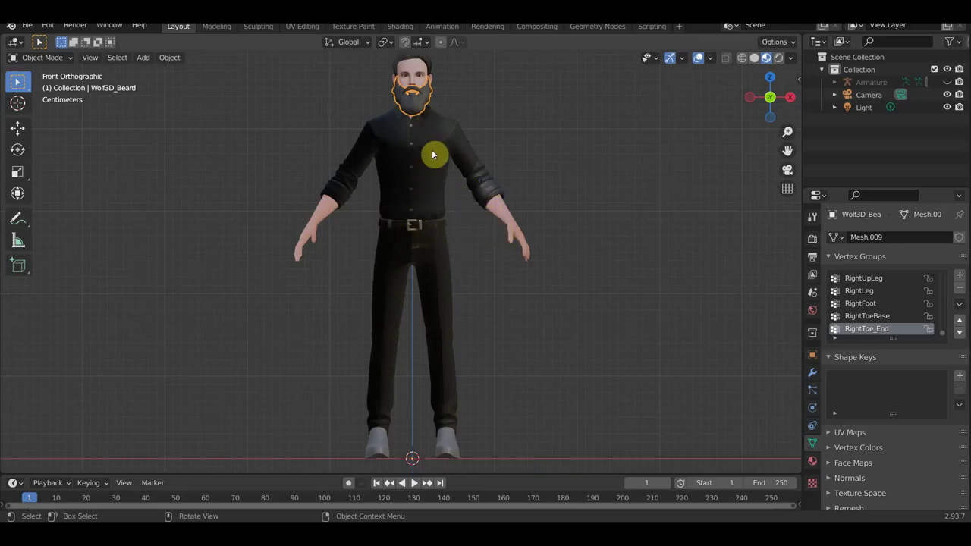
scroll(493, 175, up, 2)
scroll(616, 199, down, 1)
scroll(616, 224, down, 1)
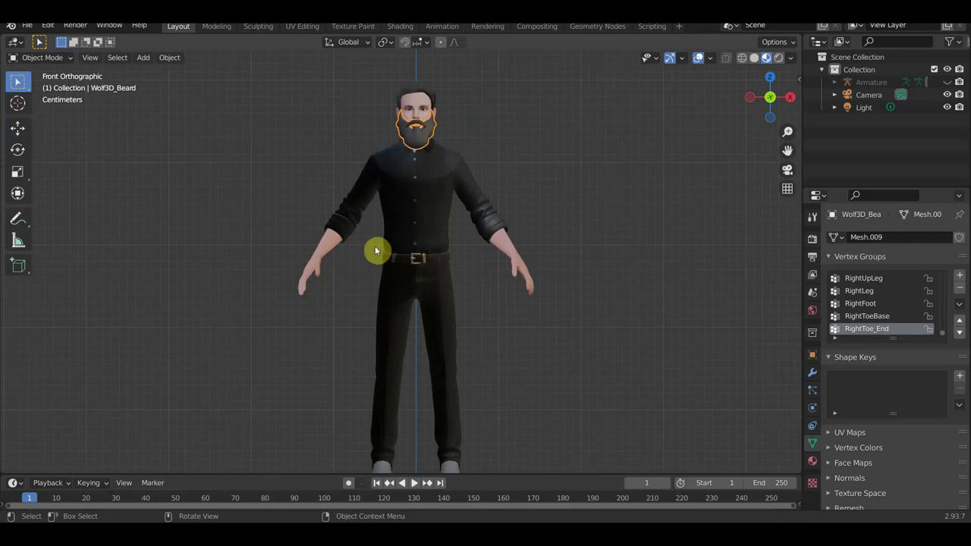
scroll(557, 280, down, 2)
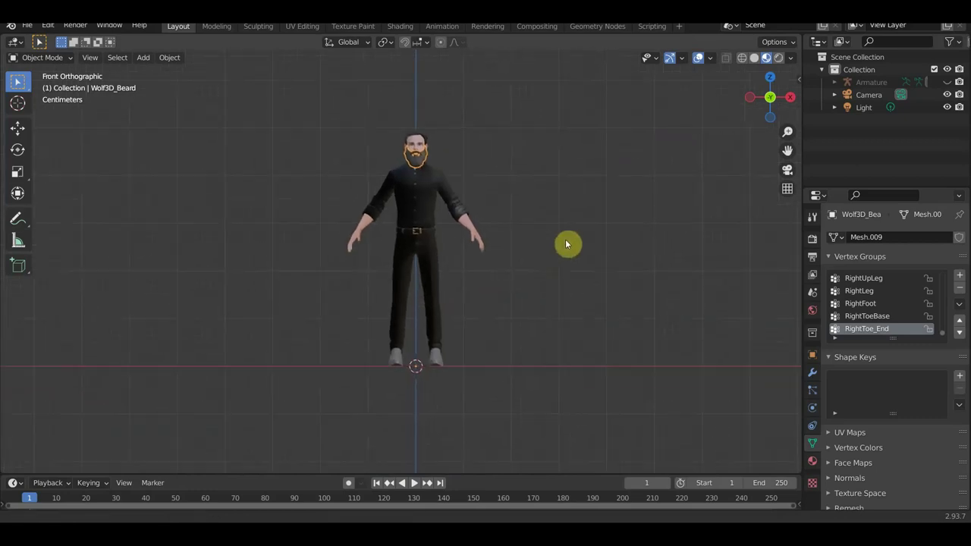
scroll(546, 266, up, 5)
scroll(561, 318, down, 3)
mouse_move(561, 318)
middle_down()
mouse_move(258, 331)
mouse_move(468, 312)
mouse_move(588, 314)
middle_up()
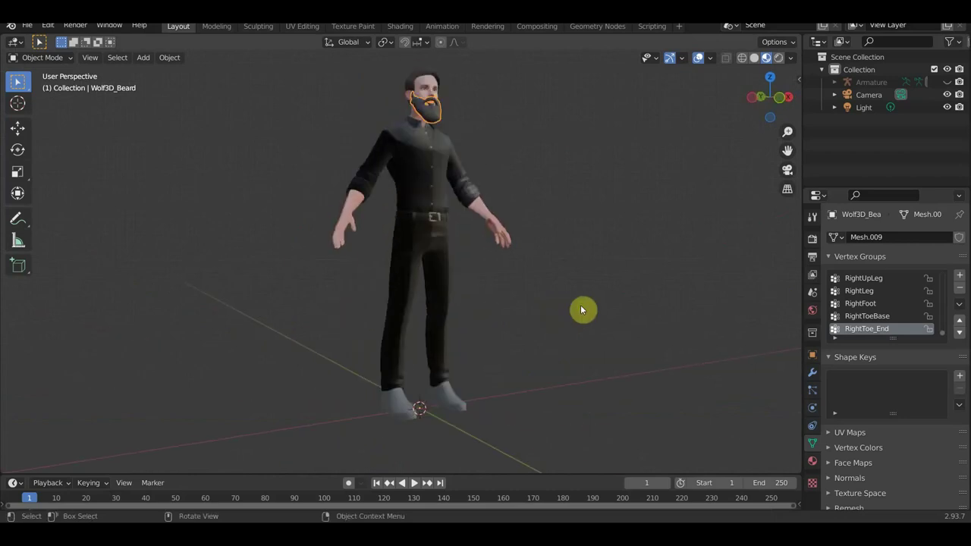
key(KP_1)
Step: Switch viewport shading to Rendered, deselect, and hide the Armature in the Outliner
click(779, 58)
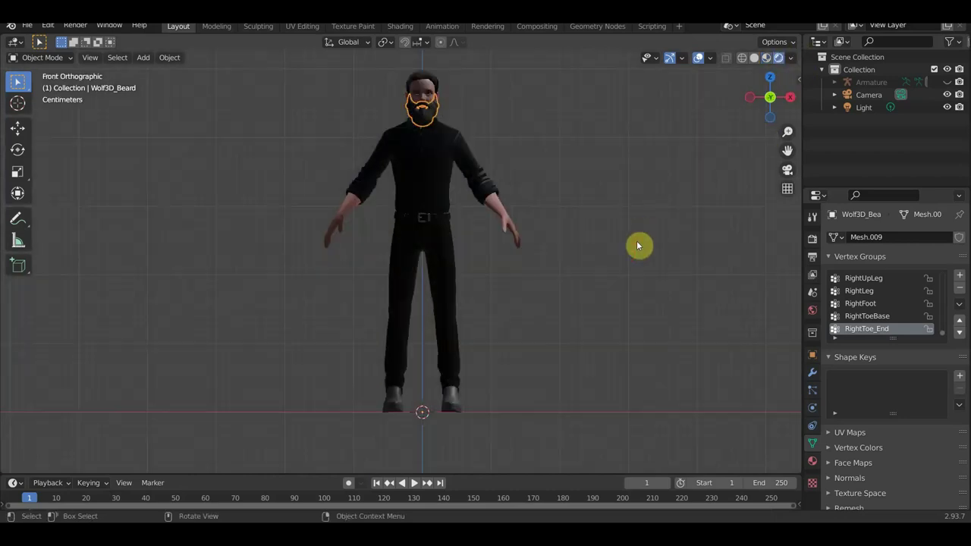
click(924, 126)
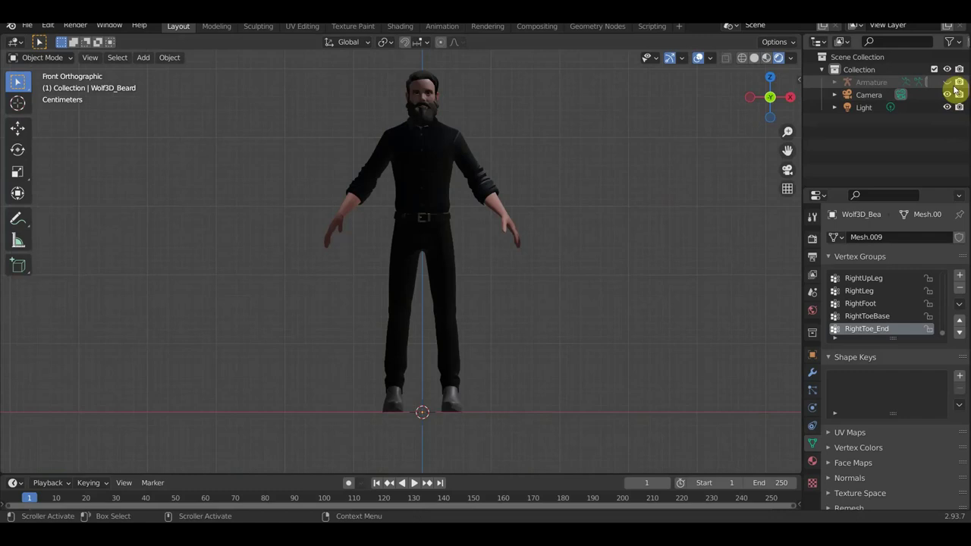
click(946, 82)
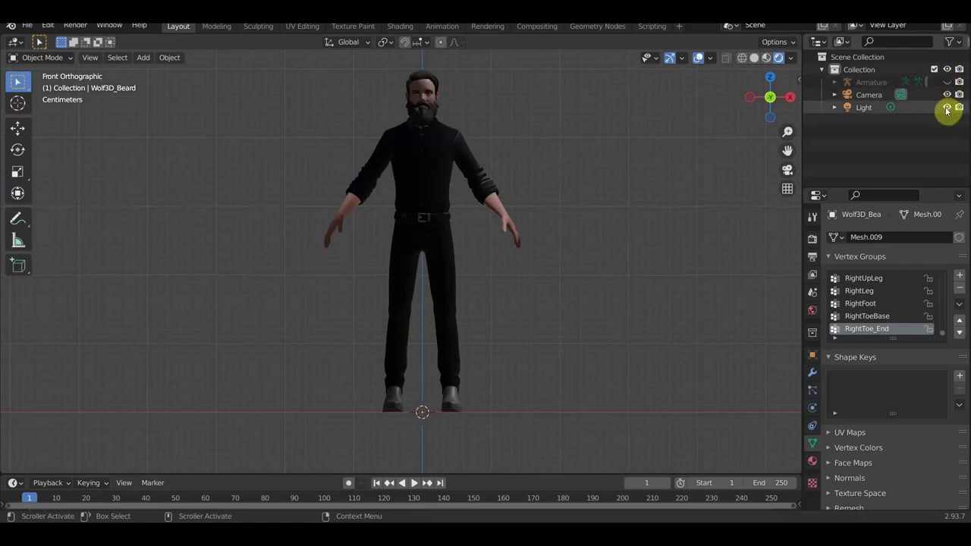
scroll(660, 302, down, 3)
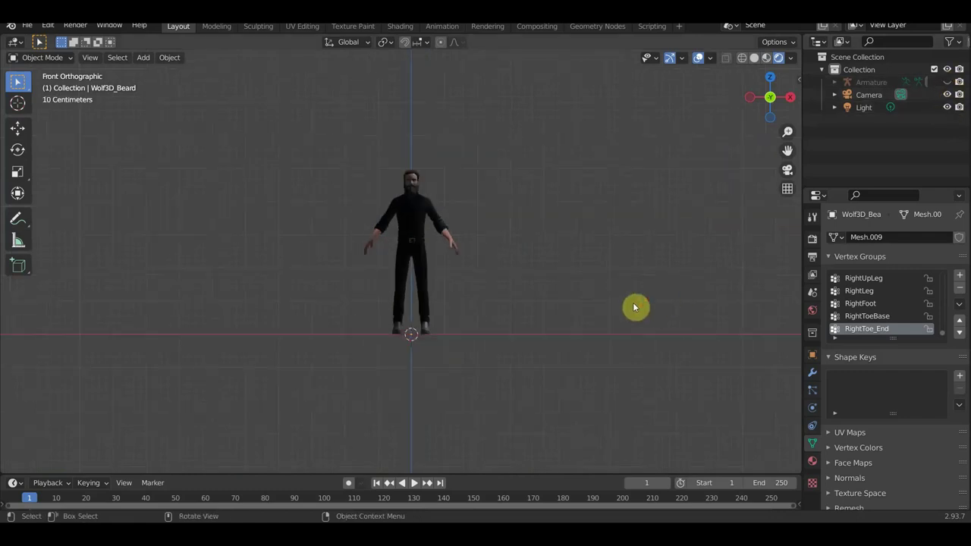
Step: Add a plane mesh under the avatar using Shift+A
key(shift+a)
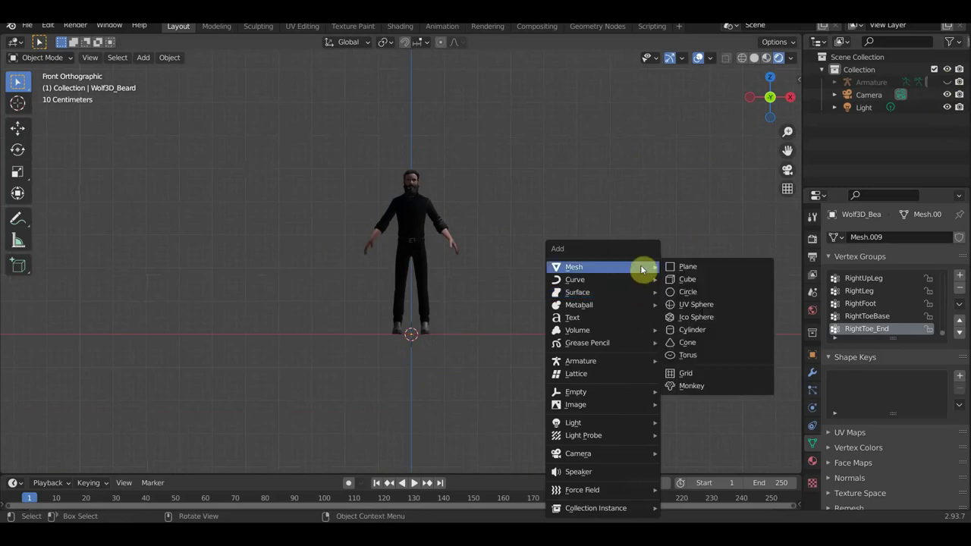
click(712, 267)
middle_drag(515, 289, 520, 288)
scroll(529, 287, up, 3)
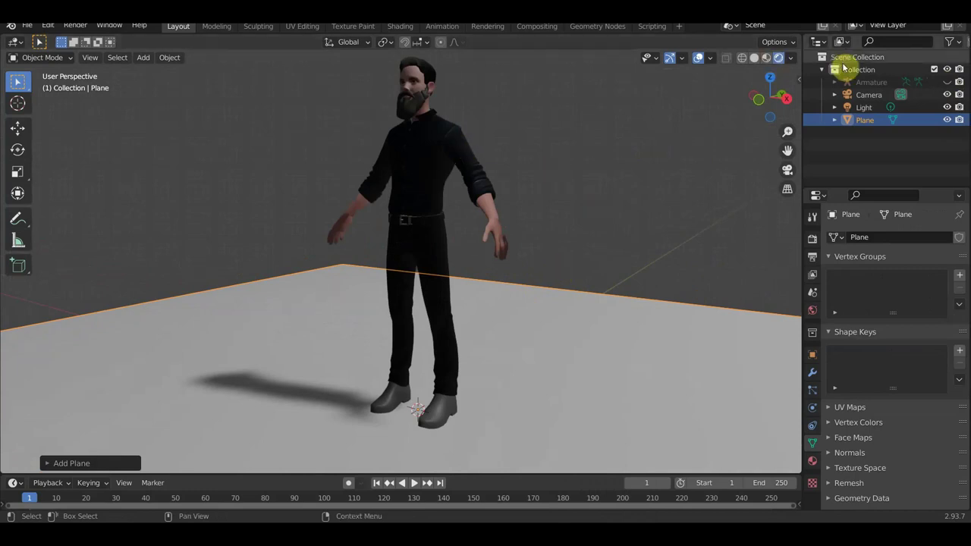
Step: Scale the plane up about 8 times into a large ground floor
click(864, 107)
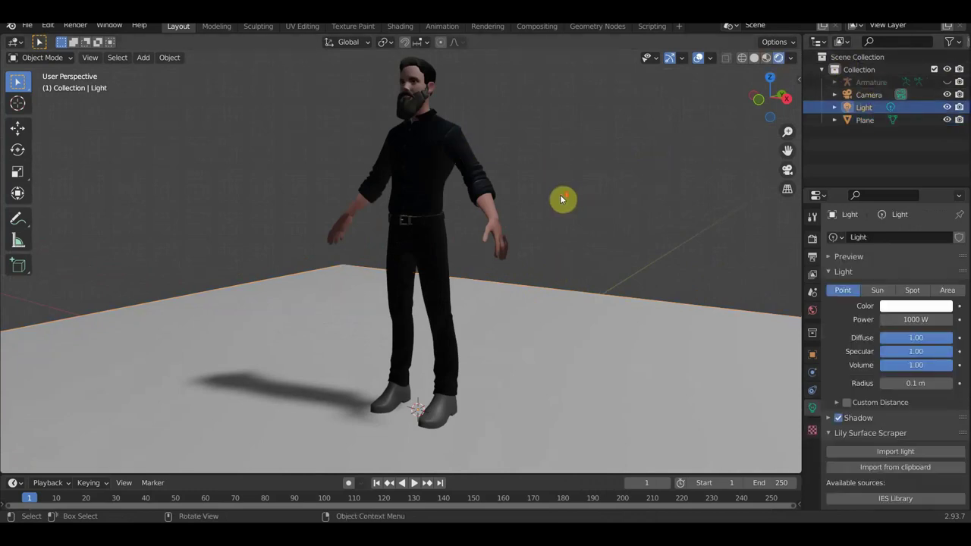
scroll(563, 200, down, 3)
scroll(639, 190, down, 3)
scroll(634, 191, down, 2)
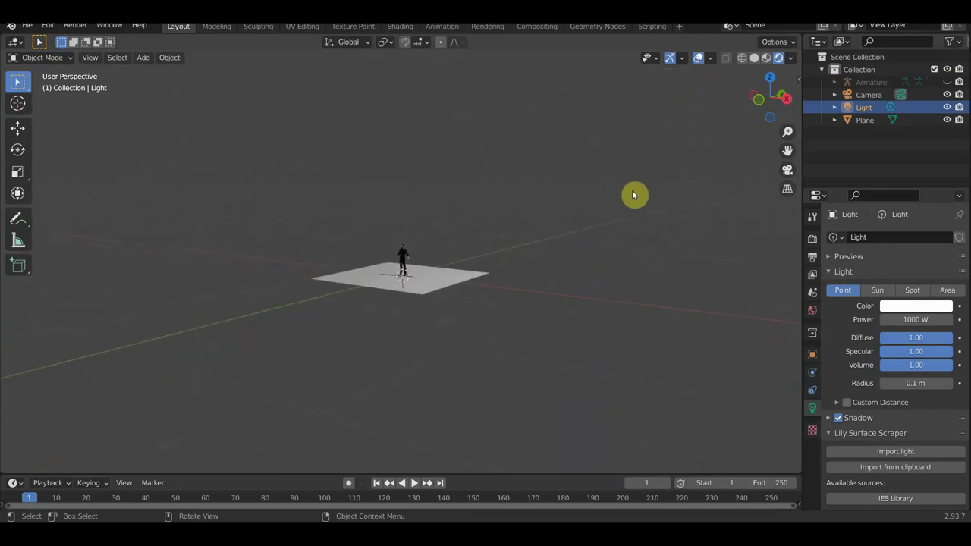
scroll(630, 193, down, 2)
scroll(617, 198, down, 1)
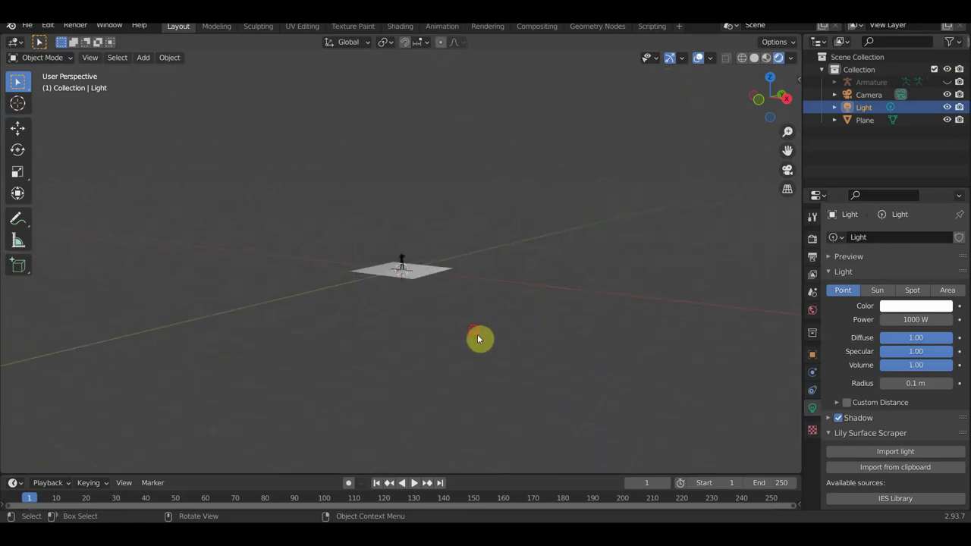
drag(477, 339, 281, 190)
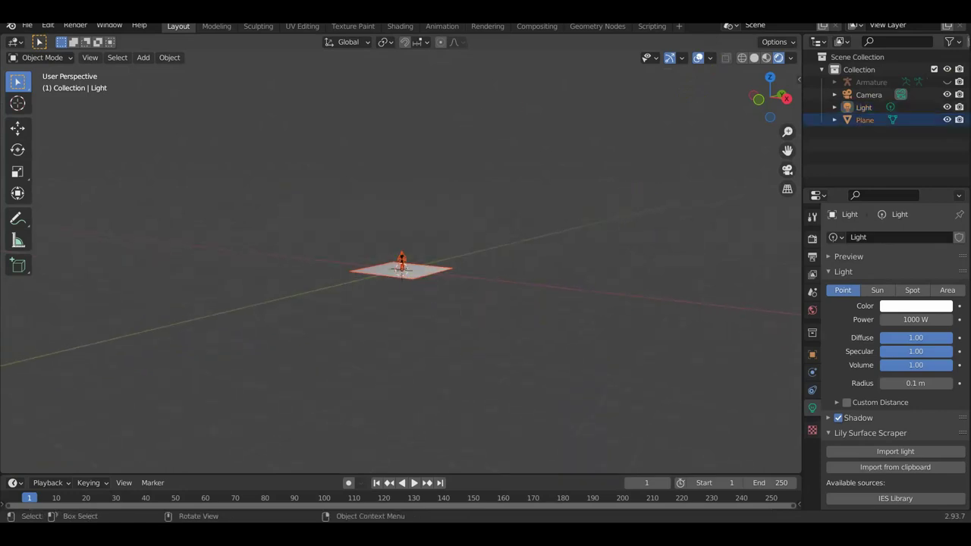
key(s)
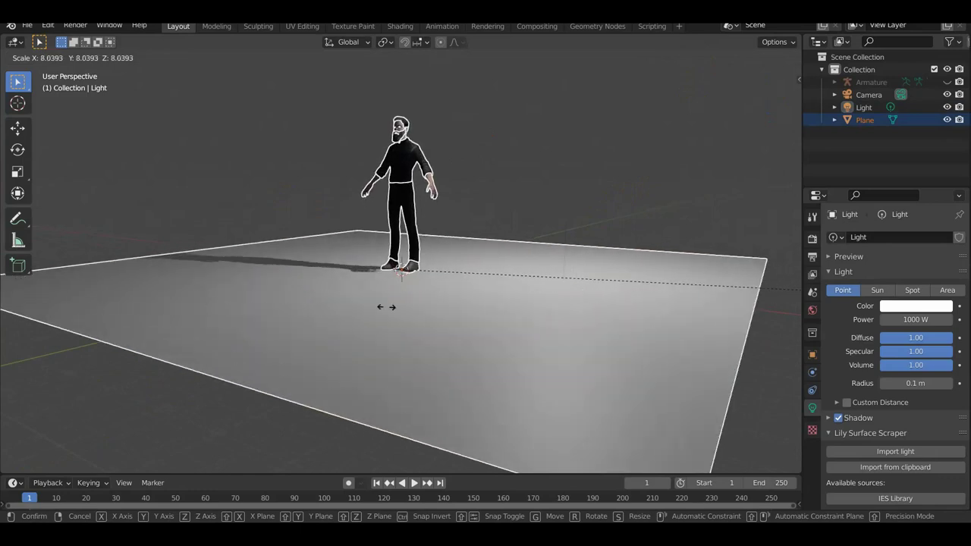
click(409, 311)
click(644, 218)
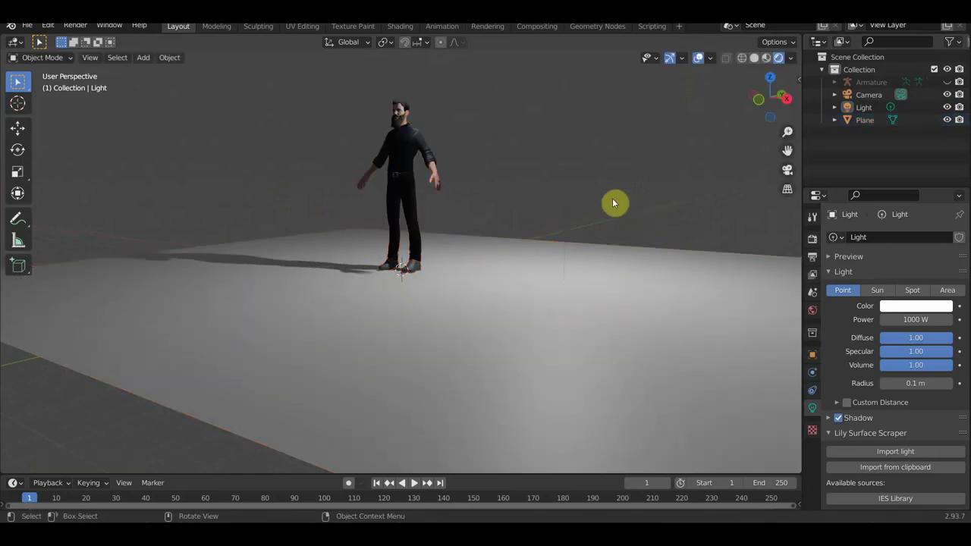
middle_drag(644, 219, 596, 314)
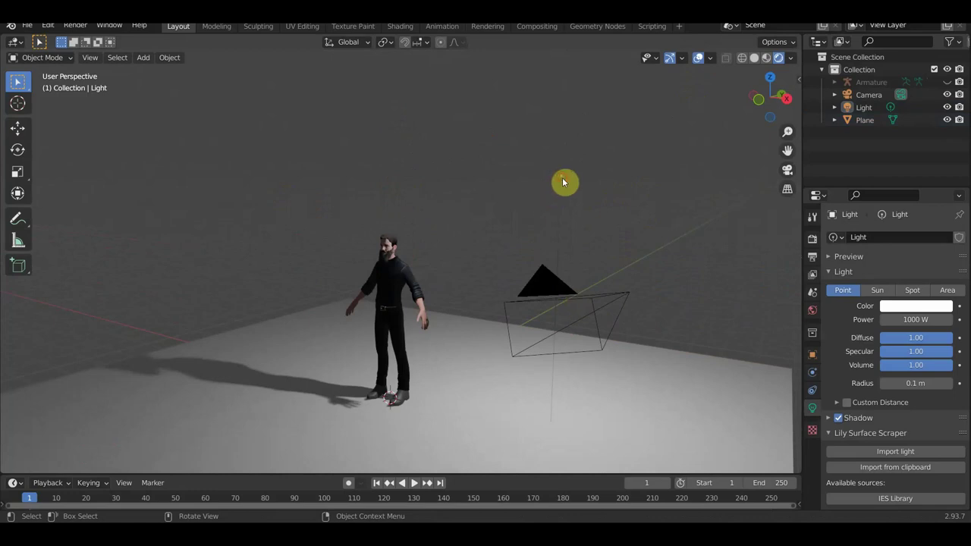
Step: Change the light to a Sun with strength 5
click(562, 181)
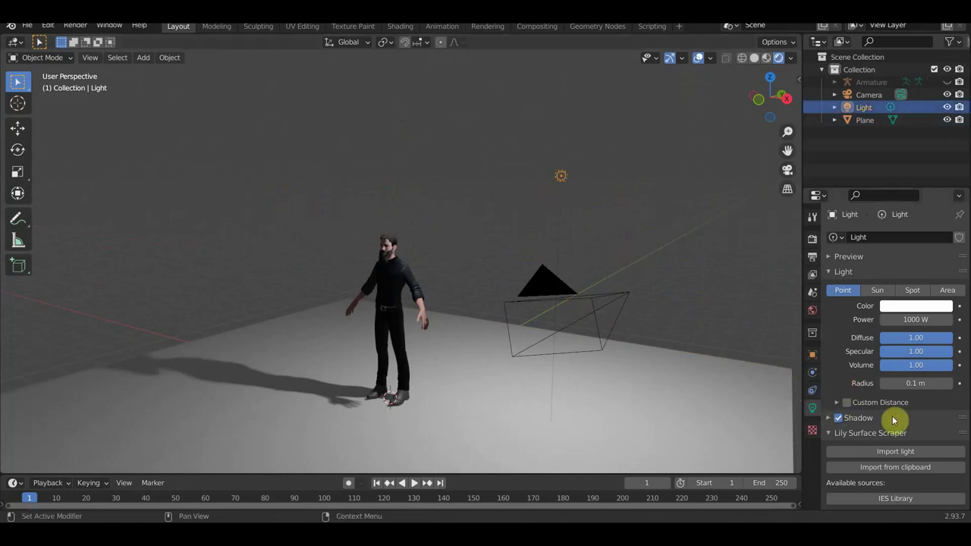
click(887, 291)
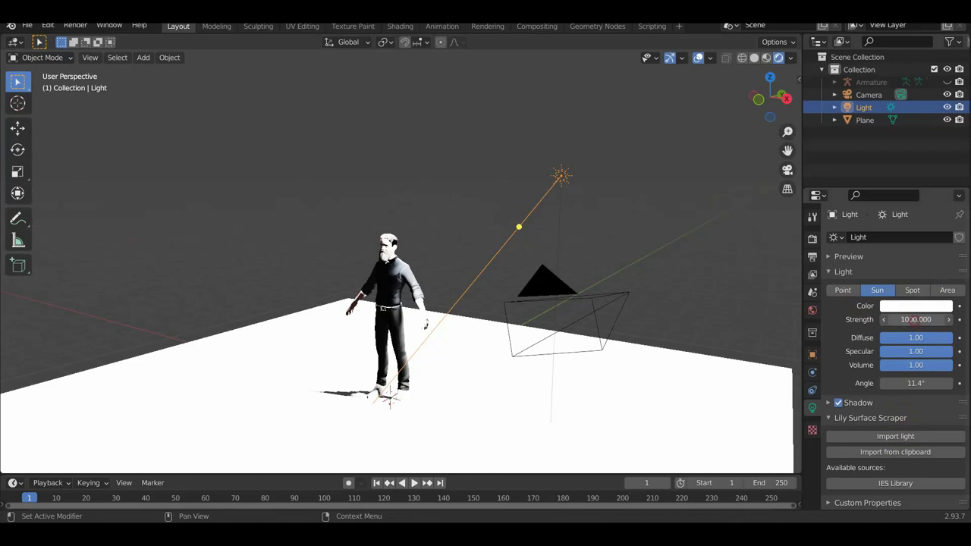
text(5.000)
key(Return)
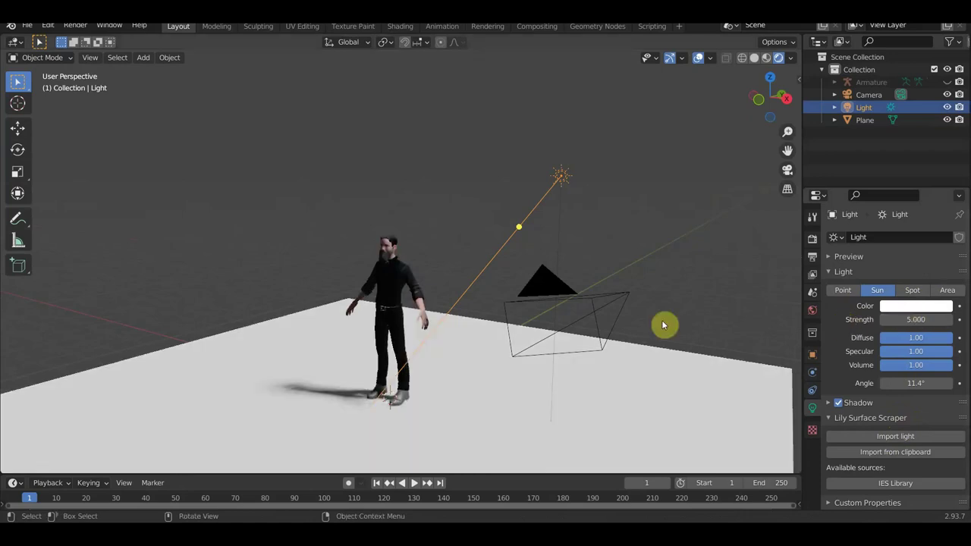
middle_drag(662, 326, 472, 256)
Step: Rotate the sun's direction toward the lower right over the character and plane
drag(453, 230, 641, 220)
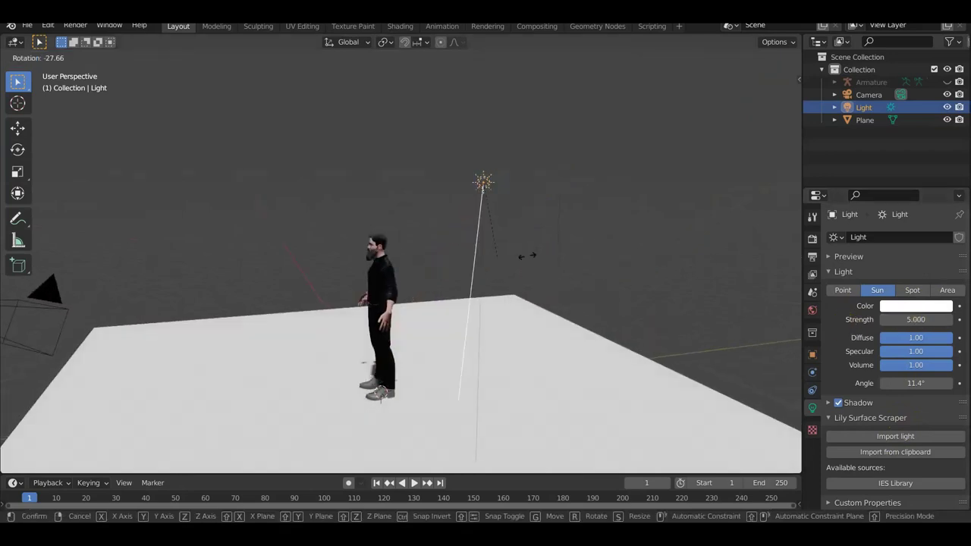
key(KP_1)
scroll(544, 273, up, 5)
scroll(545, 273, down, 3)
mouse_move(544, 273)
middle_down()
mouse_move(520, 308)
mouse_move(496, 403)
mouse_move(654, 356)
middle_up()
key(r)
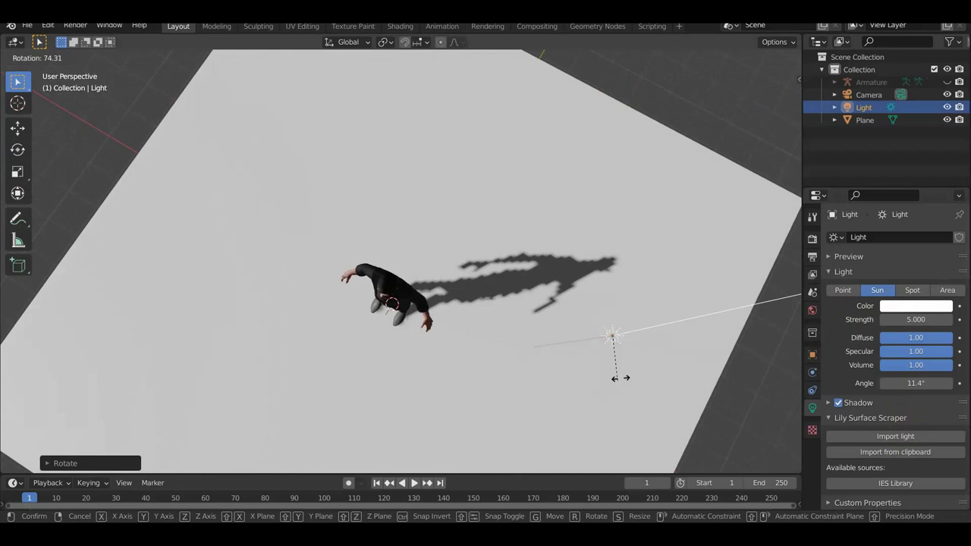
click(624, 379)
key(KP_1)
scroll(589, 369, up, 3)
mouse_move(590, 369)
middle_down()
mouse_move(574, 368)
mouse_move(672, 364)
mouse_move(520, 362)
mouse_move(570, 355)
middle_up()
scroll(531, 362, down, 5)
Step: Move the sun up and left and fine-tune its aim so the shadow falls across the ground
key(g)
click(462, 214)
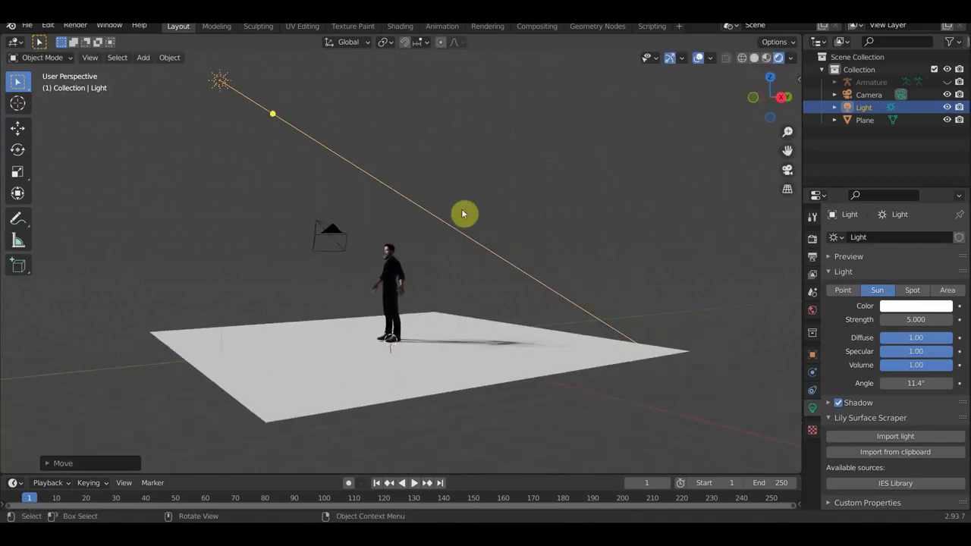
mouse_move(579, 253)
middle_down()
mouse_move(634, 256)
mouse_move(587, 239)
middle_up()
mouse_move(463, 122)
mouse_down()
mouse_move(418, 77)
mouse_move(487, 124)
mouse_up()
scroll(498, 170, up, 5)
scroll(506, 197, up, 3)
mouse_move(507, 197)
mouse_down()
mouse_move(507, 175)
mouse_move(505, 256)
mouse_up()
scroll(501, 266, up, 4)
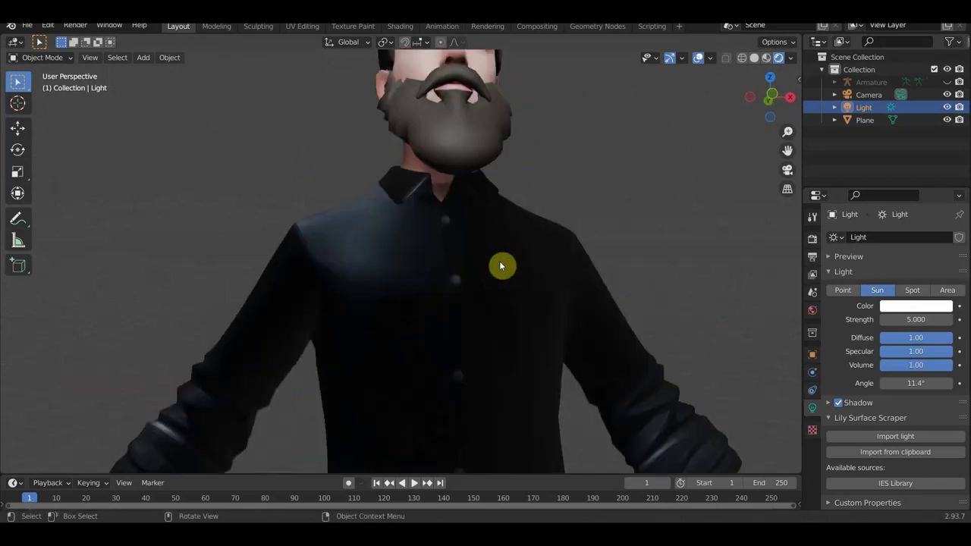
scroll(486, 302, down, 4)
scroll(485, 303, down, 2)
scroll(485, 311, down, 1)
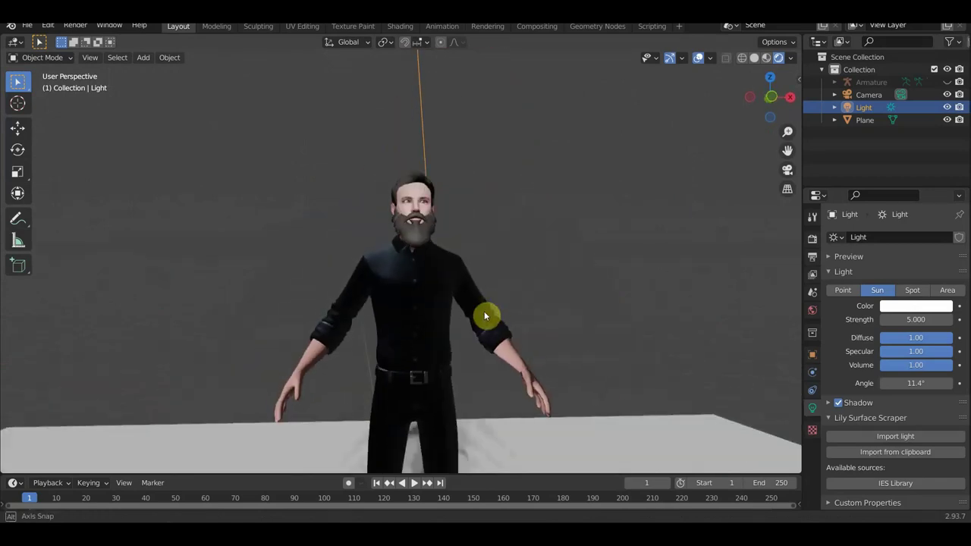
Step: Hide the beard with H and view the character from the front
click(417, 233)
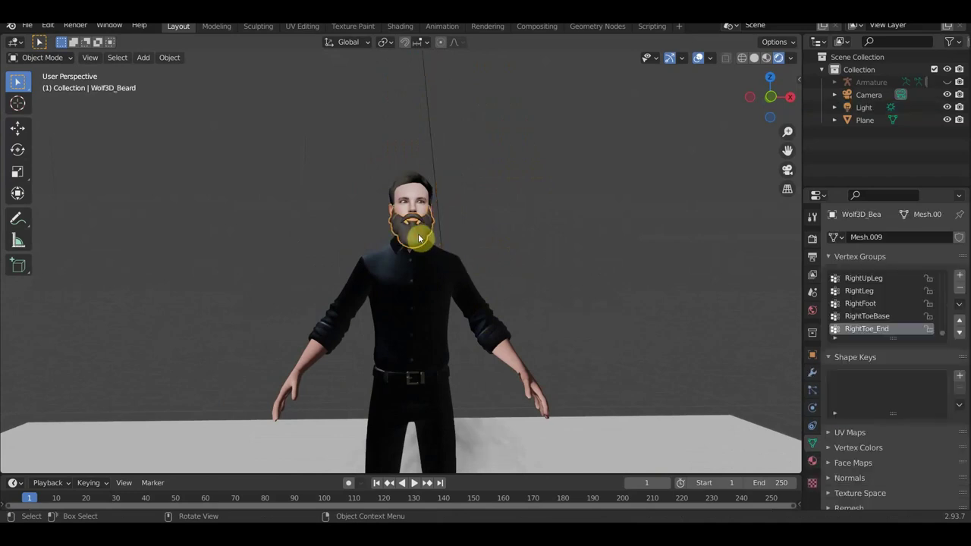
key(h)
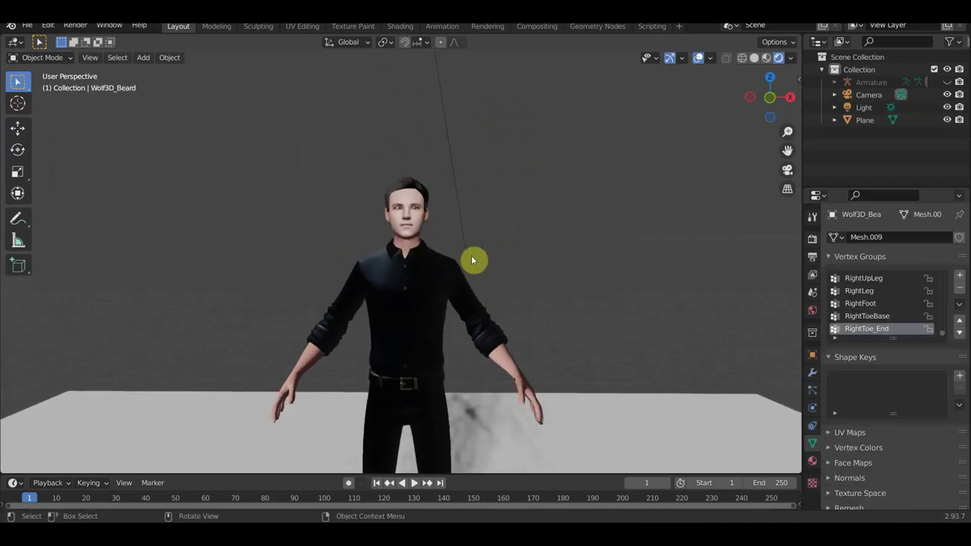
key(KP_1)
scroll(554, 268, up, 4)
scroll(556, 271, up, 1)
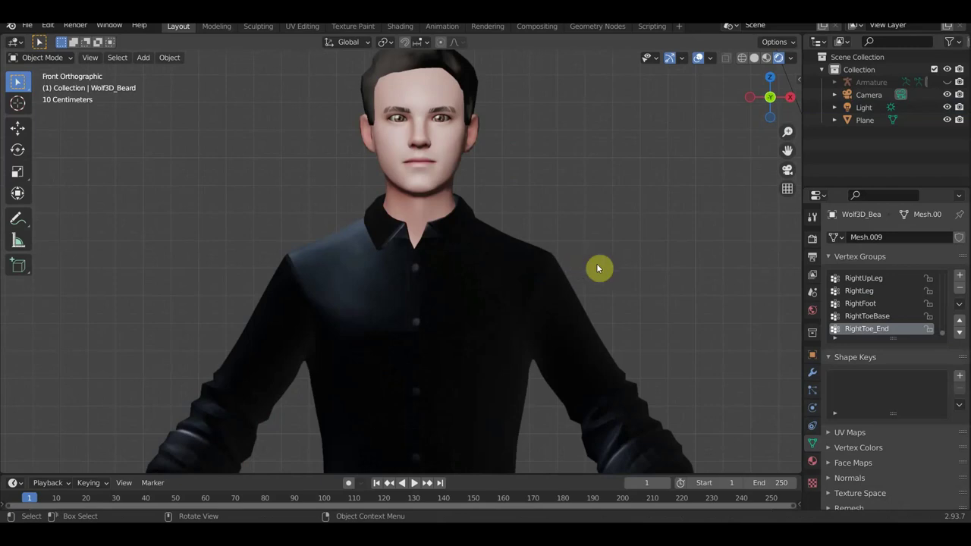
scroll(634, 264, down, 3)
scroll(627, 257, down, 2)
scroll(620, 216, up, 1)
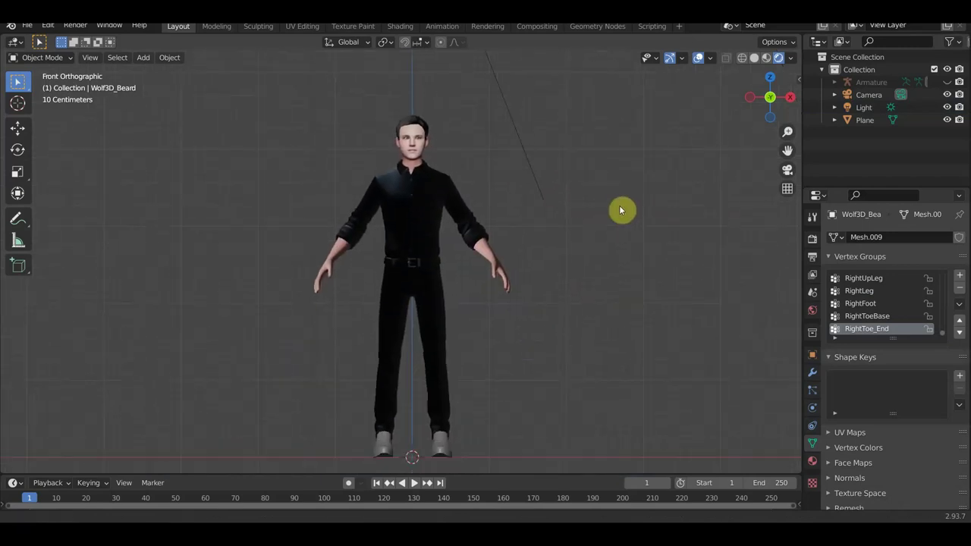
scroll(620, 220, up, 1)
scroll(619, 221, down, 1)
Step: Bring the floor, shadow and feet into view, then select the armature
mouse_move(615, 232)
middle_down()
mouse_move(691, 248)
mouse_move(578, 251)
middle_up()
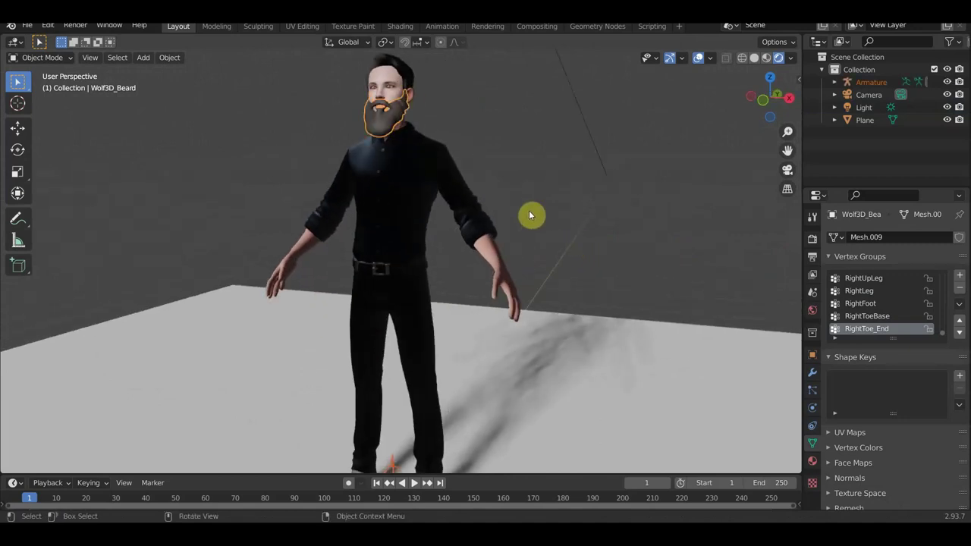
scroll(524, 253, down, 2)
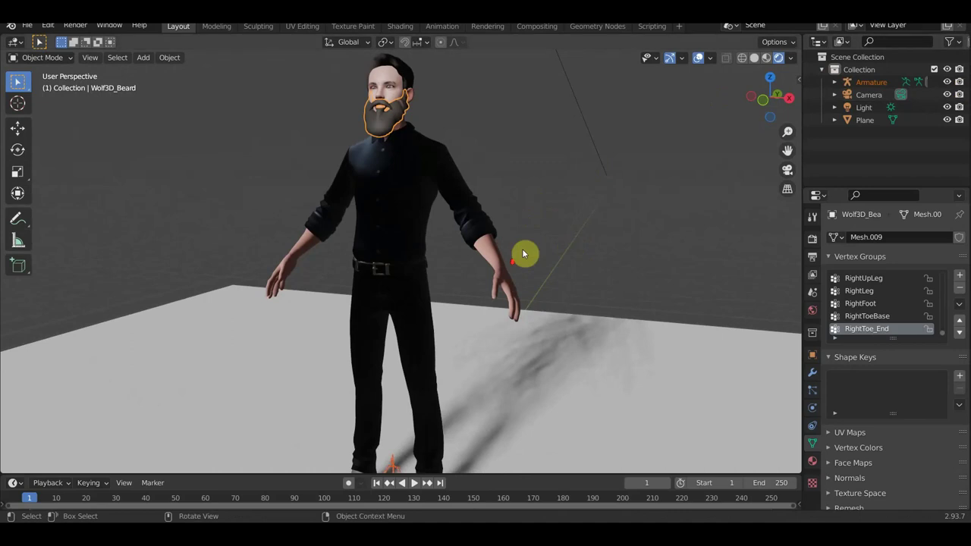
scroll(440, 356, down, 3)
scroll(427, 368, up, 2)
shift+middle_drag(427, 369, 452, 293)
scroll(452, 293, up, 3)
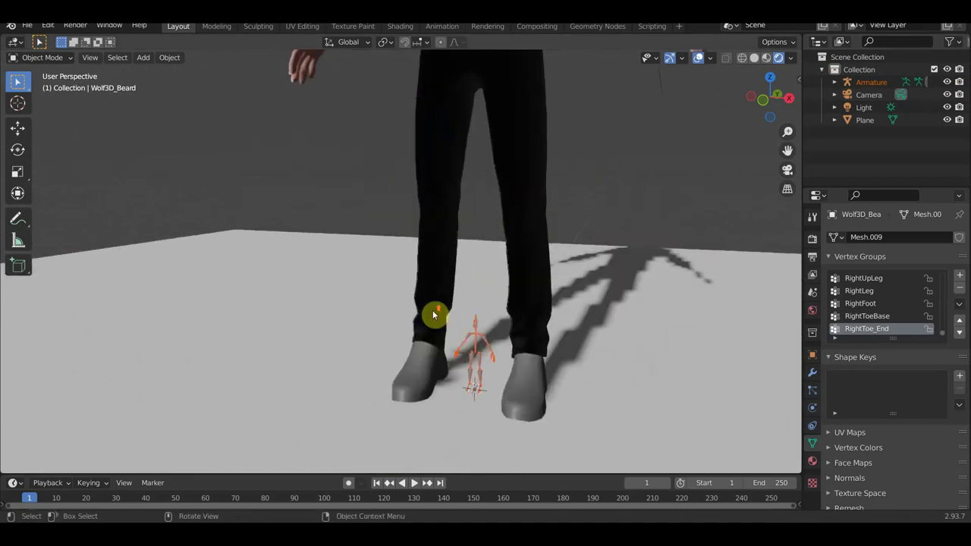
click(476, 347)
scroll(607, 329, up, 1)
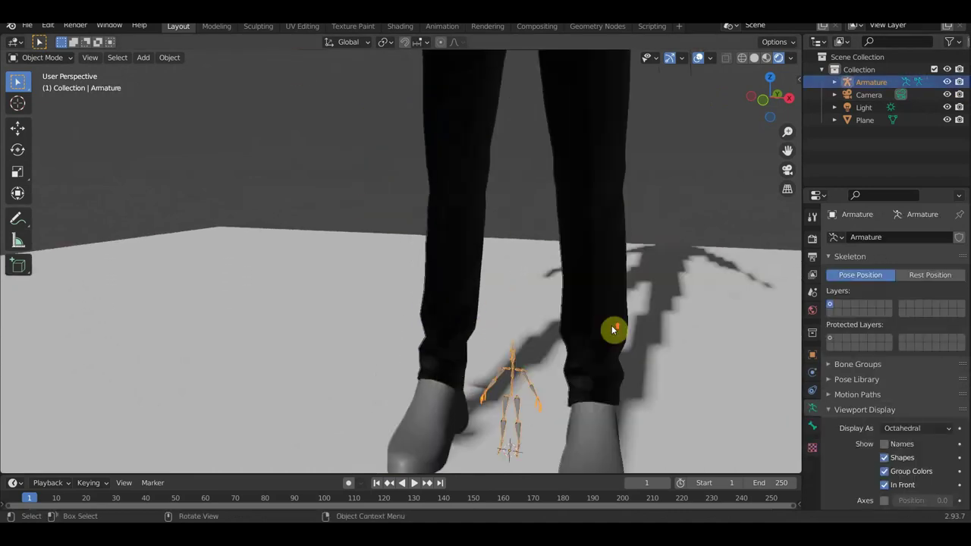
scroll(613, 329, up, 1)
scroll(600, 284, up, 1)
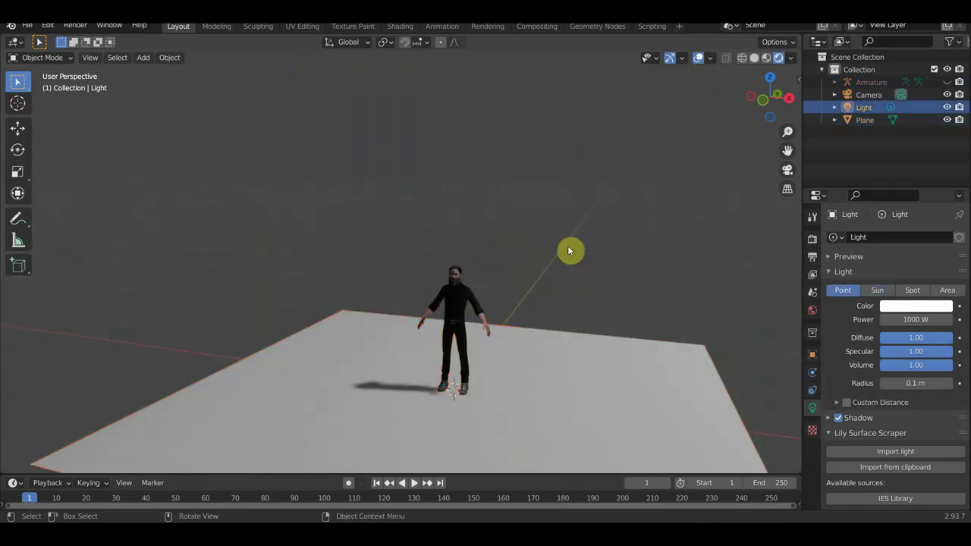
Step: Delete and restore the ground plane, then unhide the armature with Alt+H
key(Delete)
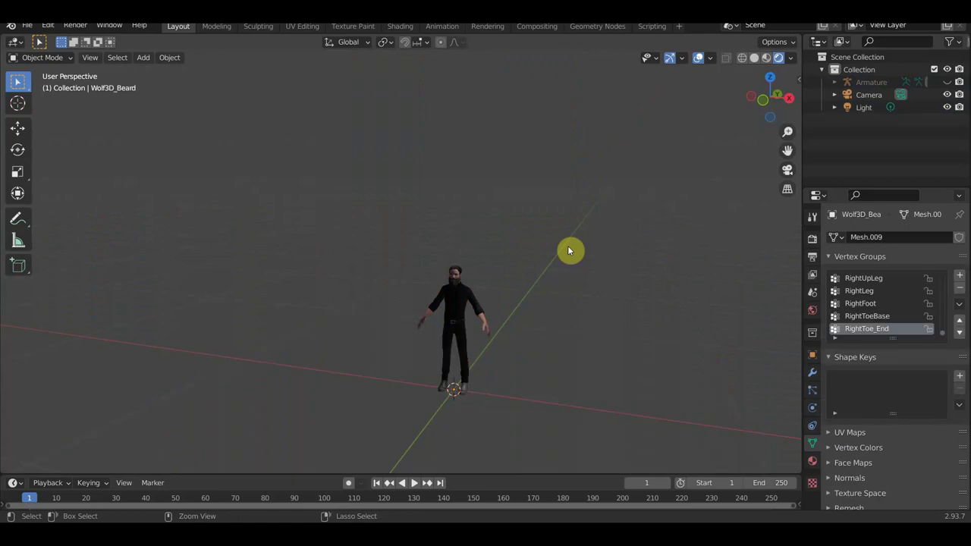
key(ctrl+z)
key(ctrl+z)
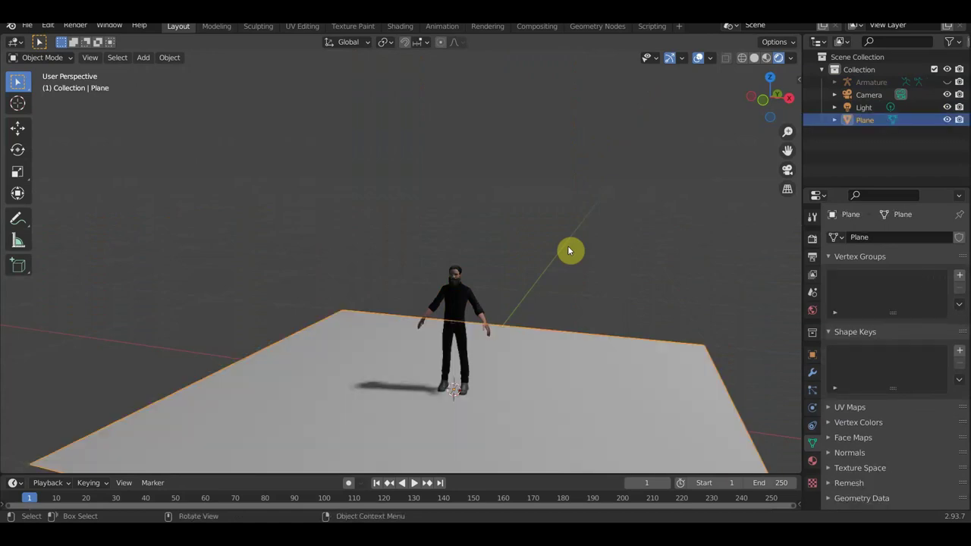
scroll(528, 279, up, 4)
key(alt+h)
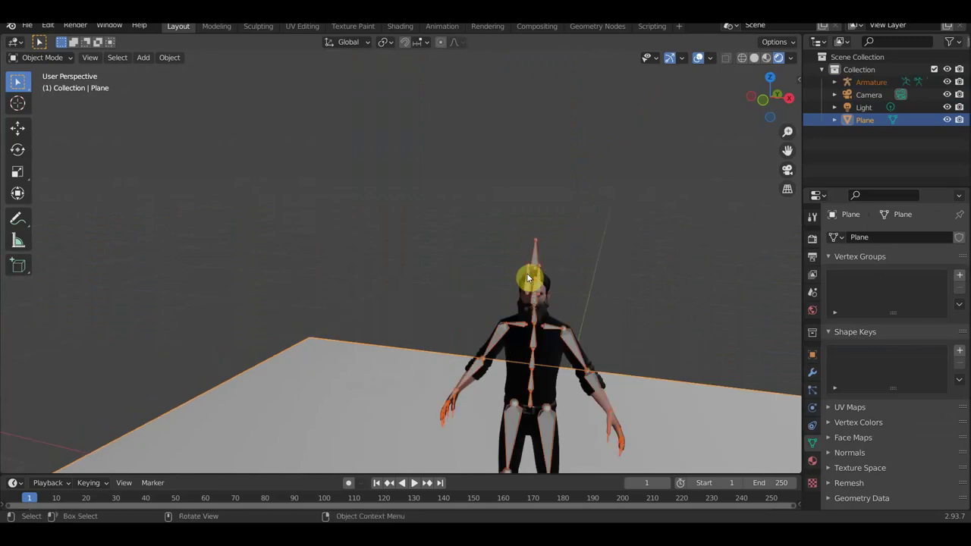
key(KP_1)
Step: Box-select the armature and ground plane and scale them up together, about 9.4 times
scroll(569, 310, up, 4)
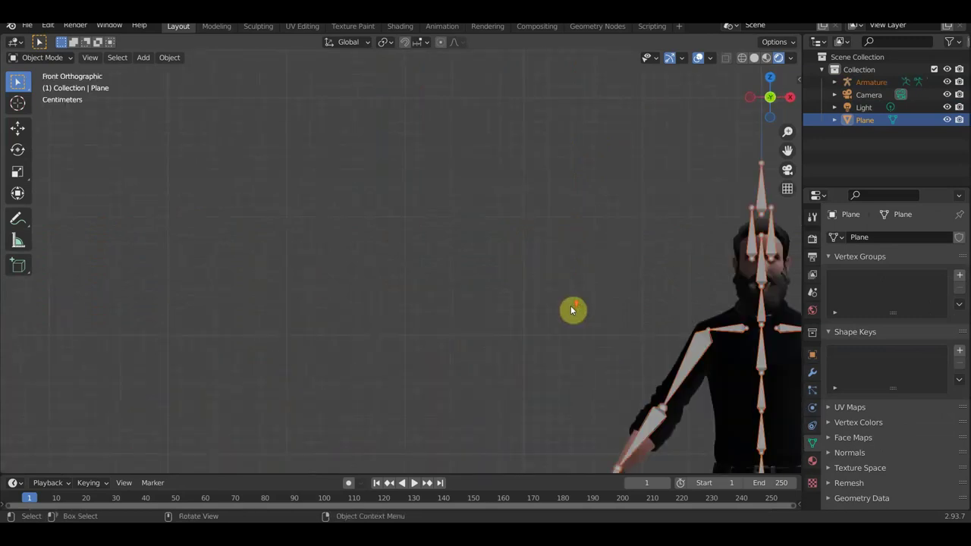
shift+middle_drag(572, 310, 161, 116)
scroll(372, 186, up, 4)
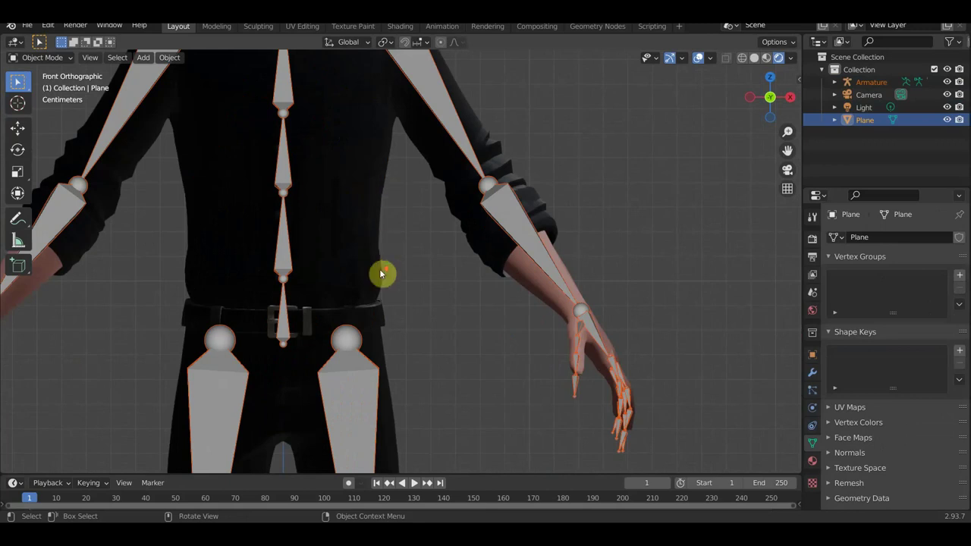
scroll(388, 284, down, 3)
shift+middle_drag(394, 295, 436, 117)
scroll(446, 199, down, 3)
mouse_move(446, 199)
middle_down()
mouse_move(446, 210)
mouse_move(398, 211)
middle_up()
scroll(396, 212, down, 3)
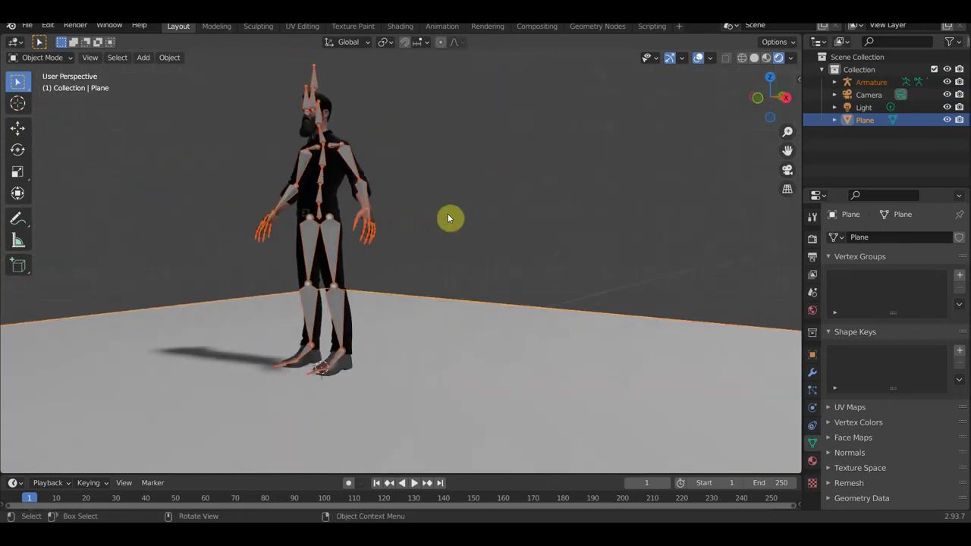
scroll(459, 216, down, 3)
mouse_move(526, 379)
mouse_down()
mouse_move(544, 377)
mouse_move(228, 169)
mouse_up()
key(s)
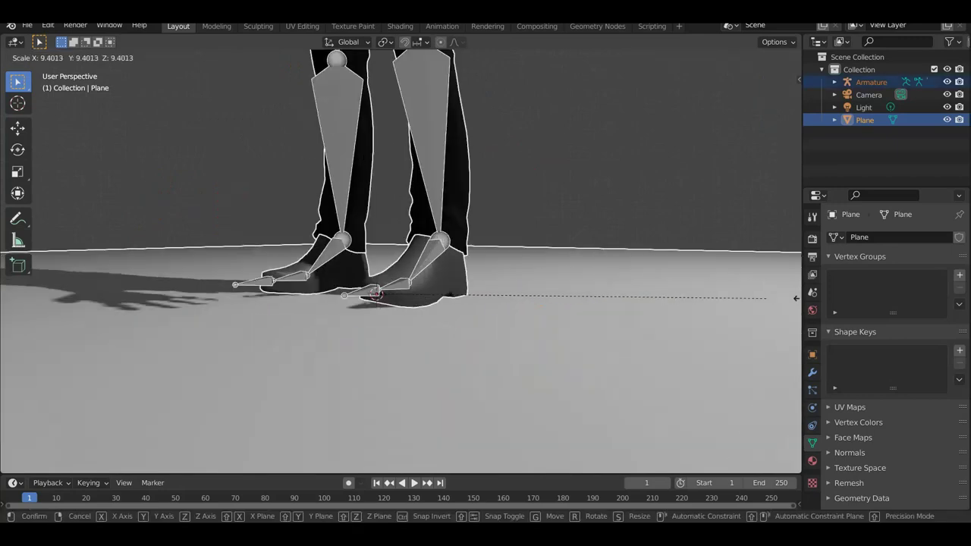
click(2, 287)
Step: Return to front view and select the armature
scroll(215, 185, down, 5)
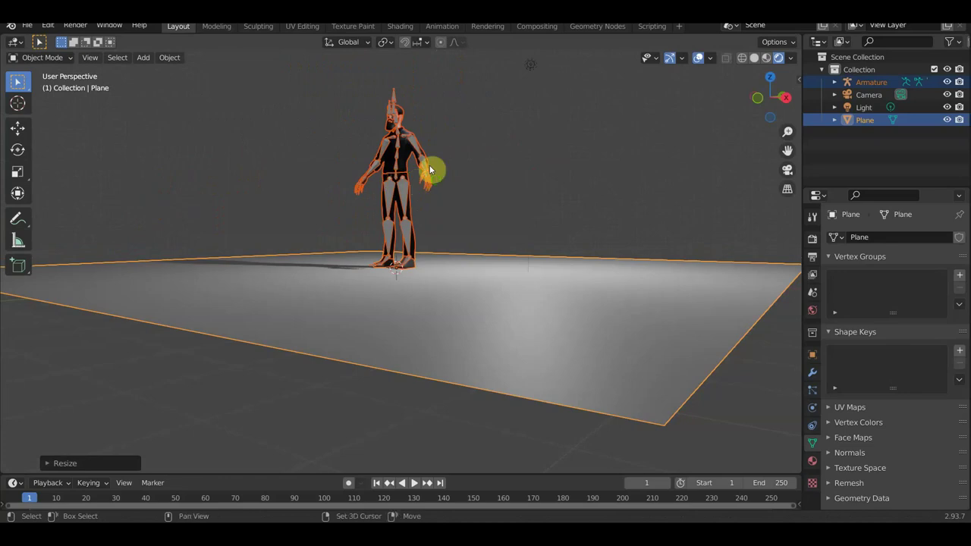
middle_drag(432, 169, 440, 280)
key(KP_1)
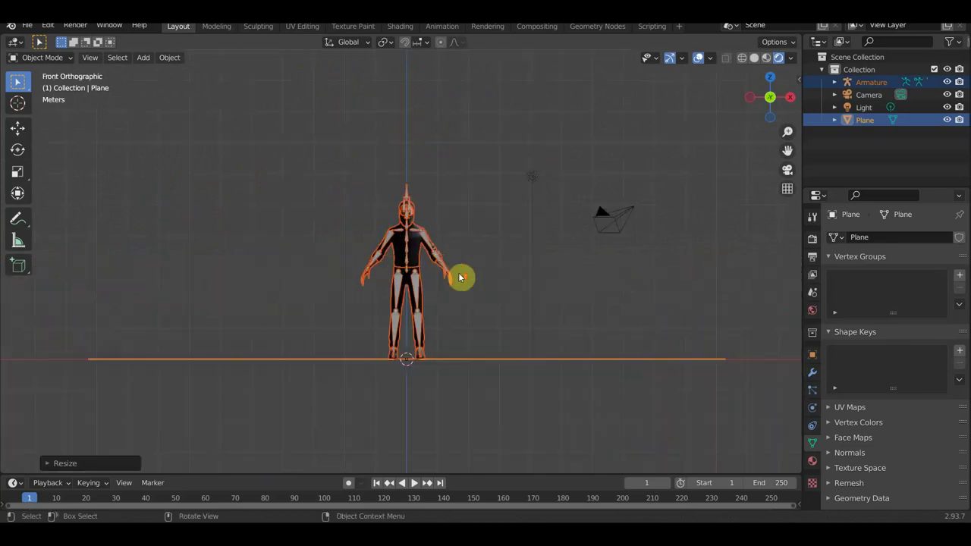
scroll(463, 277, up, 3)
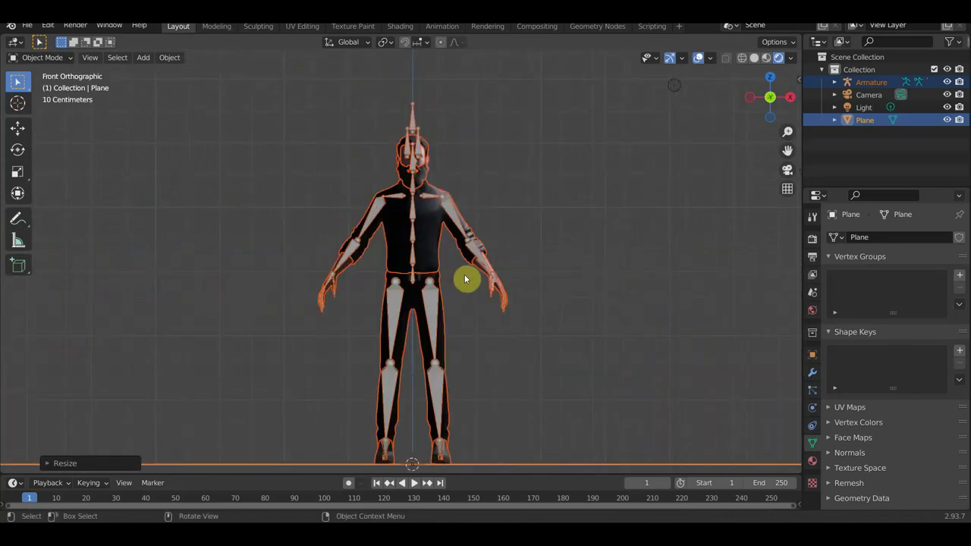
click(412, 124)
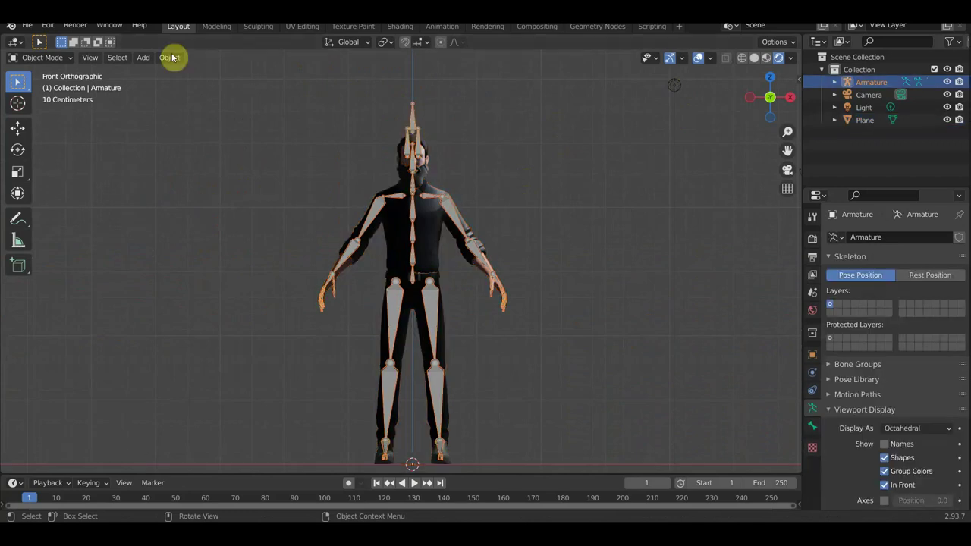
Step: Save the scene to the Desktop as 'zя для игры.blend'
click(27, 28)
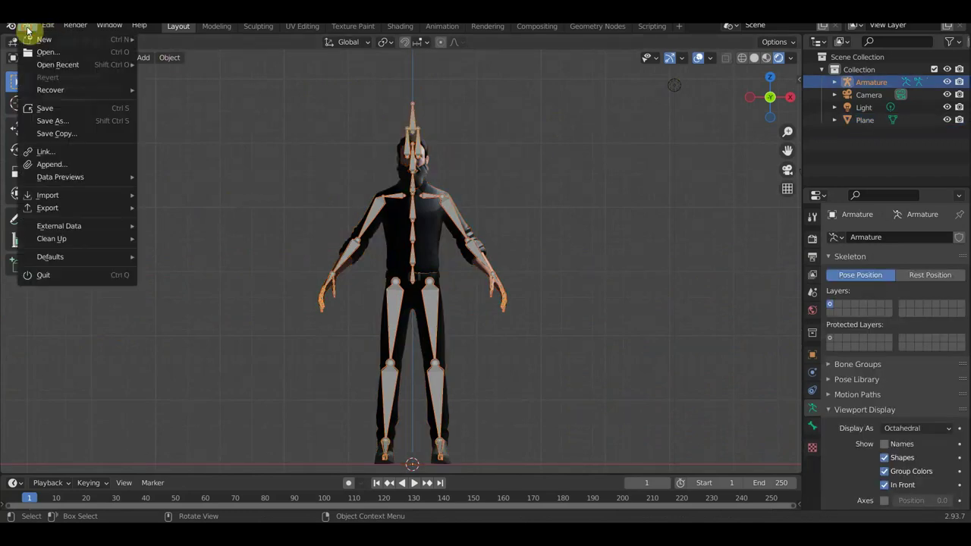
click(76, 122)
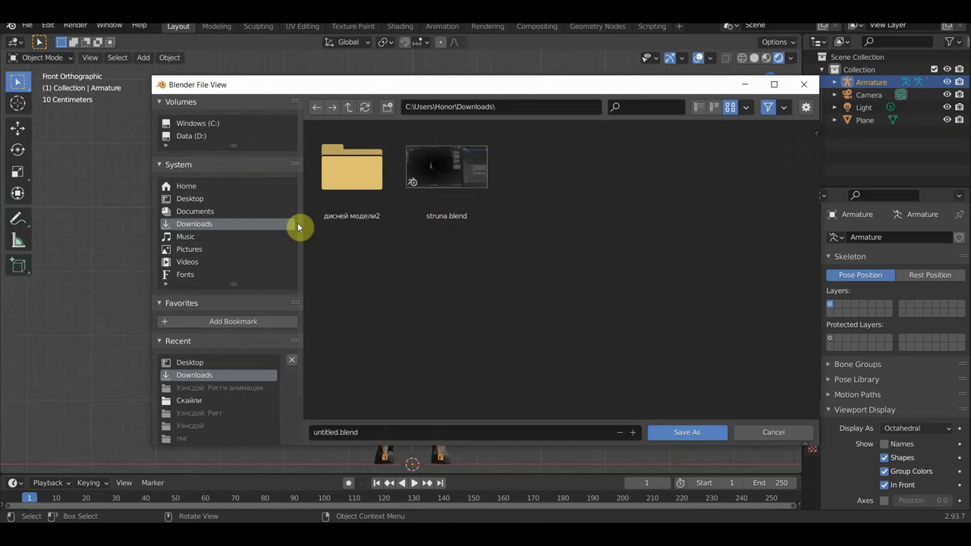
click(207, 213)
click(194, 198)
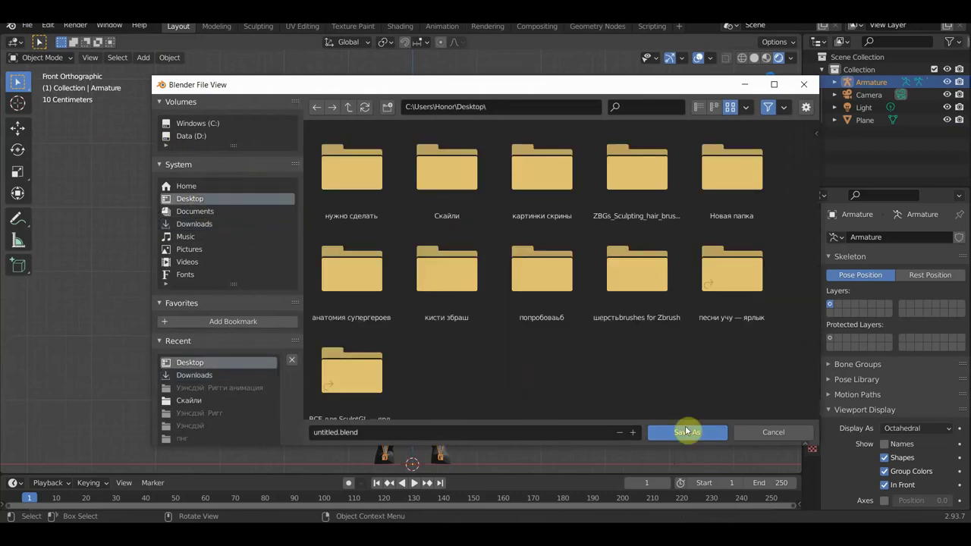
click(387, 431)
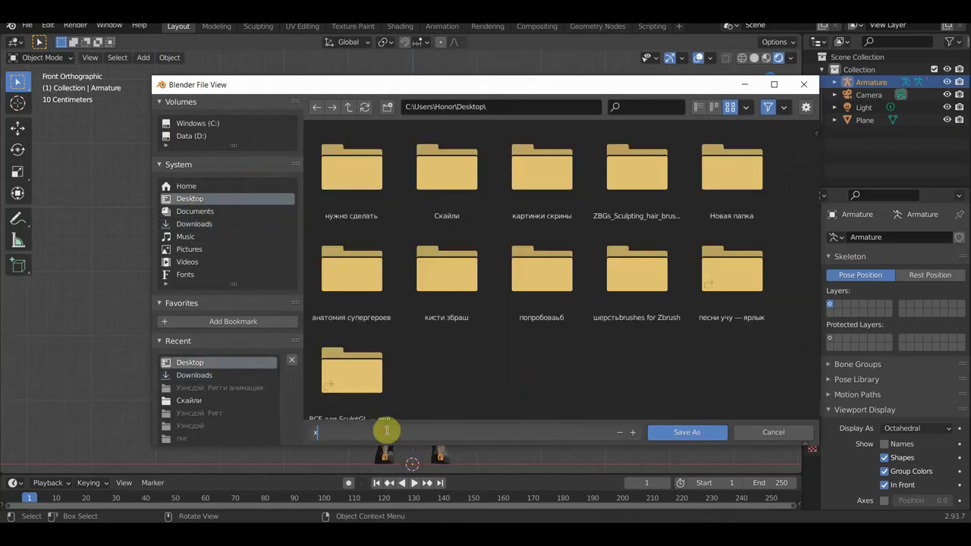
text(z)
text(я для игры)
key(Return)
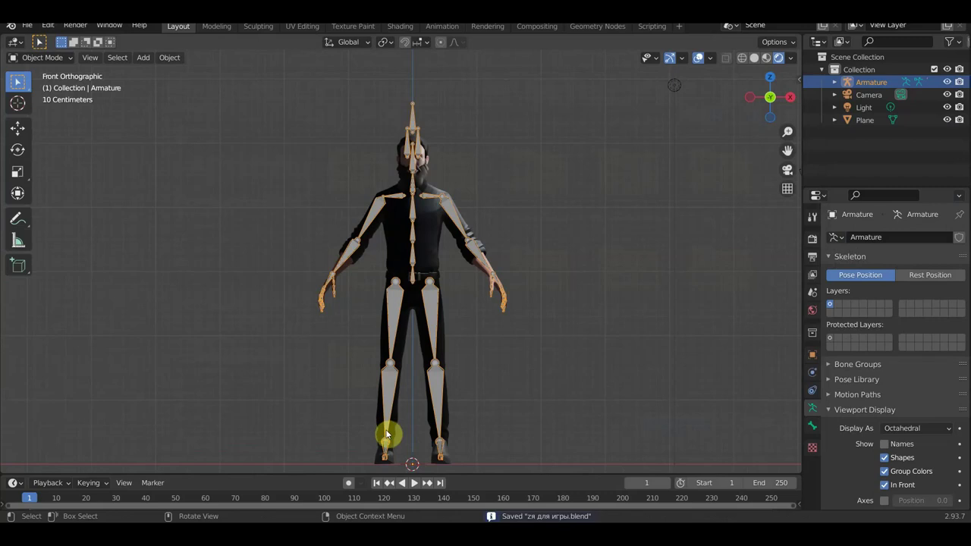
Step: Move the point light to a new spot so the avatar's floor shadow shifts
mouse_move(636, 285)
middle_down()
mouse_move(624, 297)
mouse_move(629, 284)
middle_up()
middle_drag(687, 130, 706, 117)
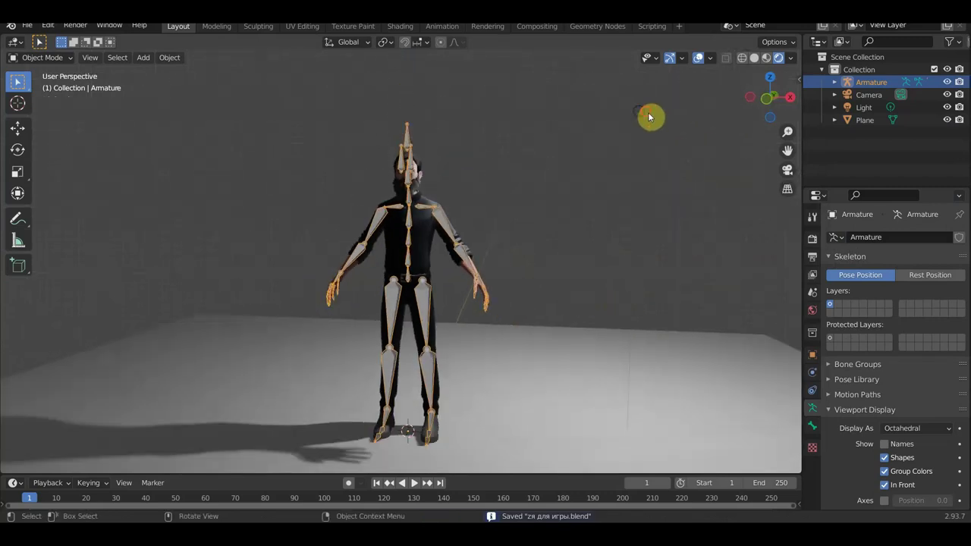
click(646, 110)
mouse_move(645, 110)
middle_down()
mouse_move(597, 197)
mouse_move(577, 184)
middle_up()
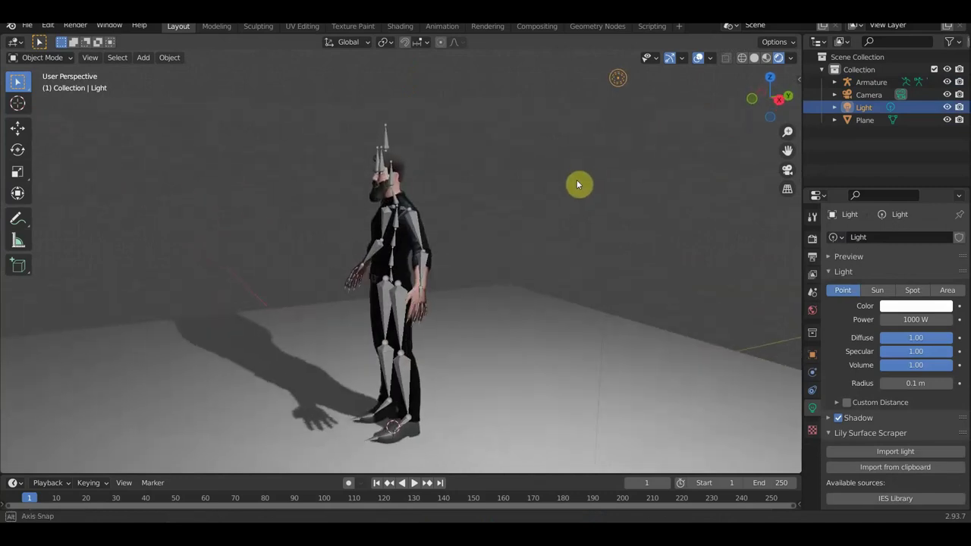
key(g)
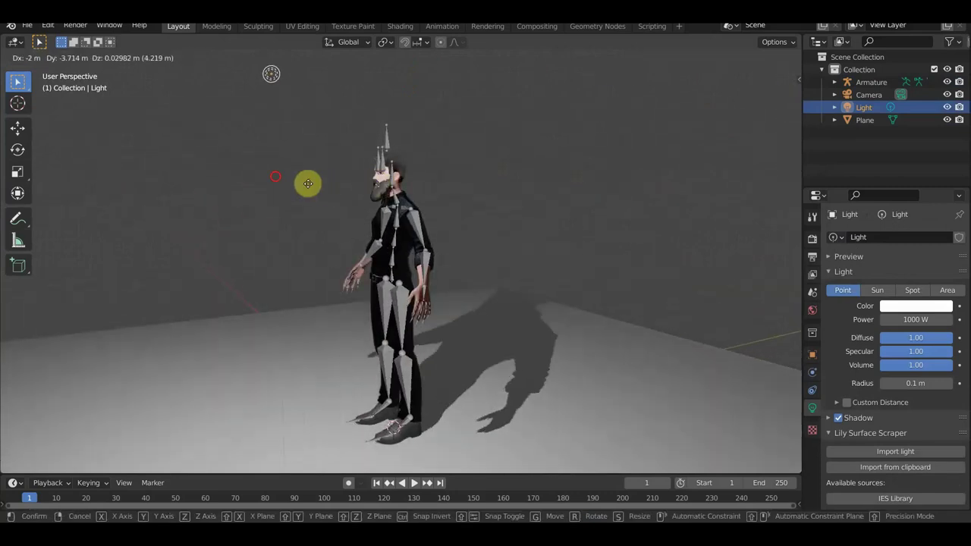
click(308, 183)
Step: Hide the armature, undoing a stray move first, and view the avatar from the front
mouse_move(421, 217)
middle_down()
mouse_move(556, 234)
mouse_move(556, 222)
middle_up()
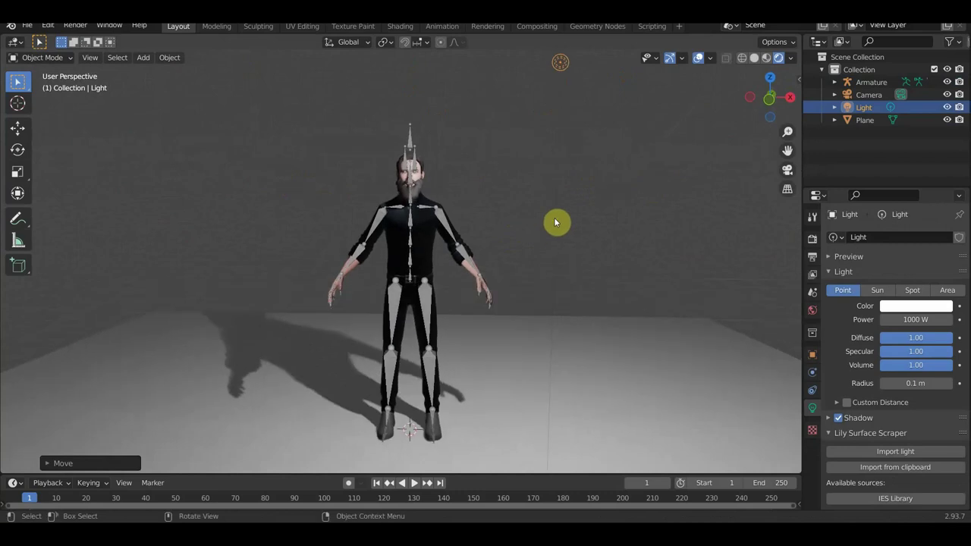
scroll(556, 222, up, 3)
click(428, 83)
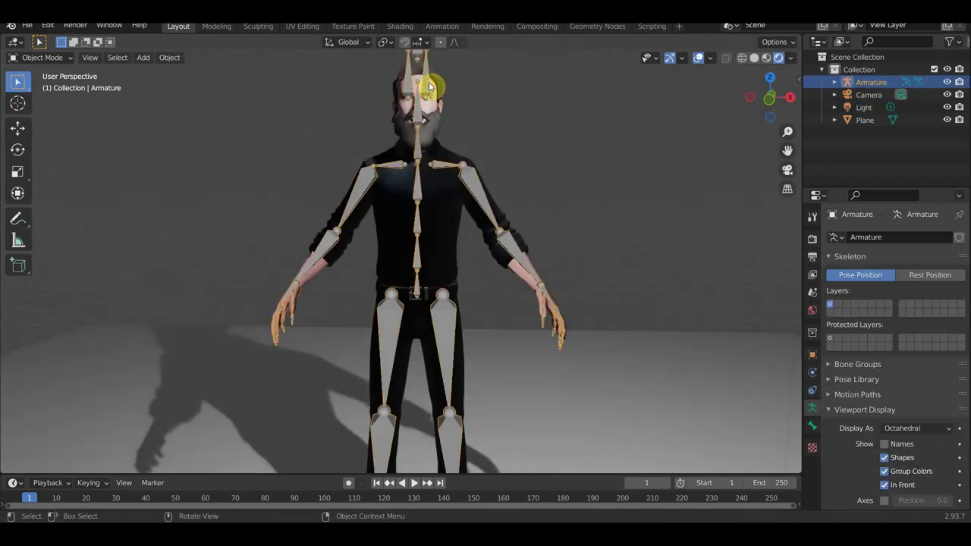
key(g)
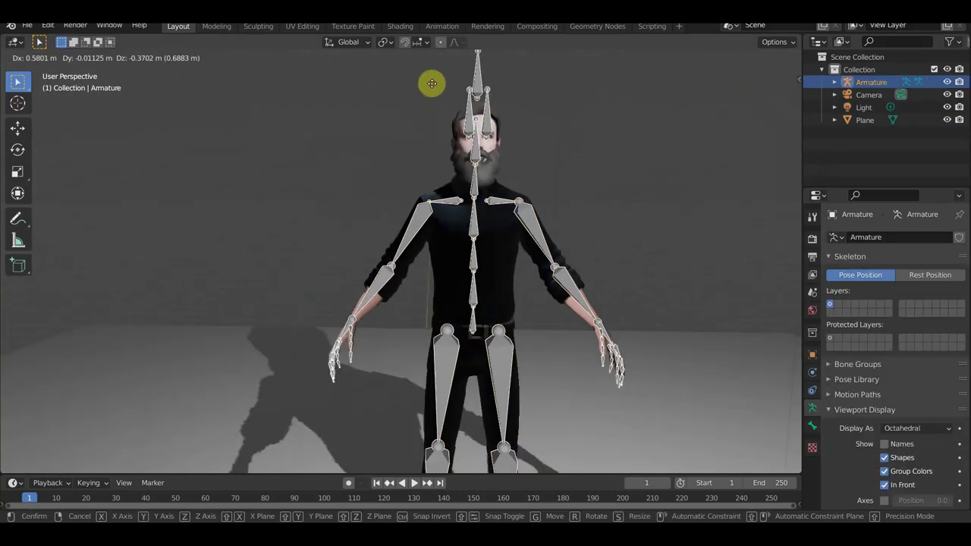
click(470, 162)
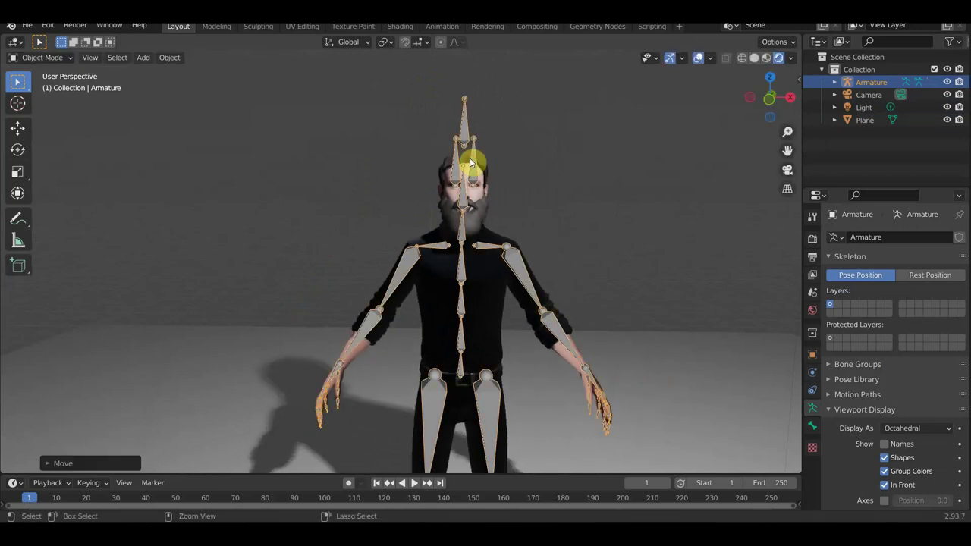
key(ctrl+z)
key(h)
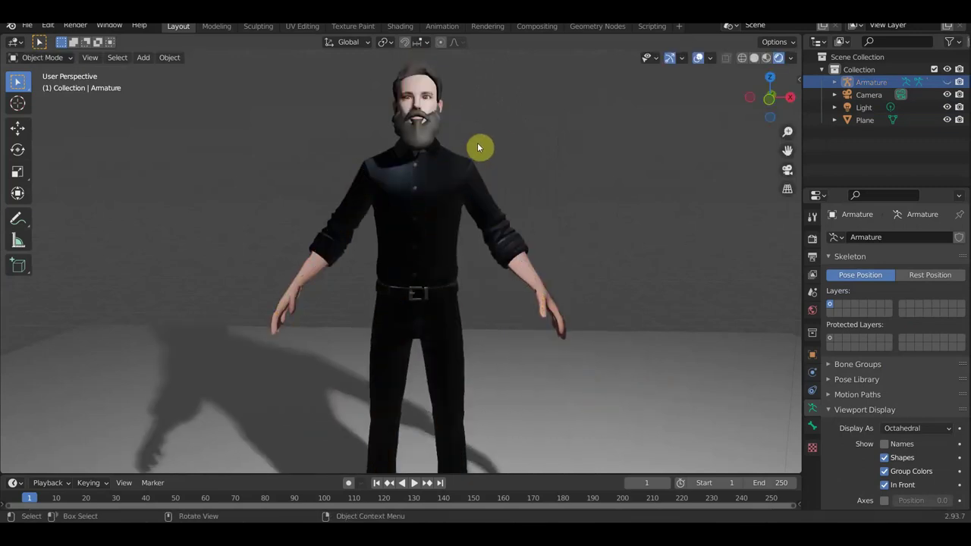
key(KP_1)
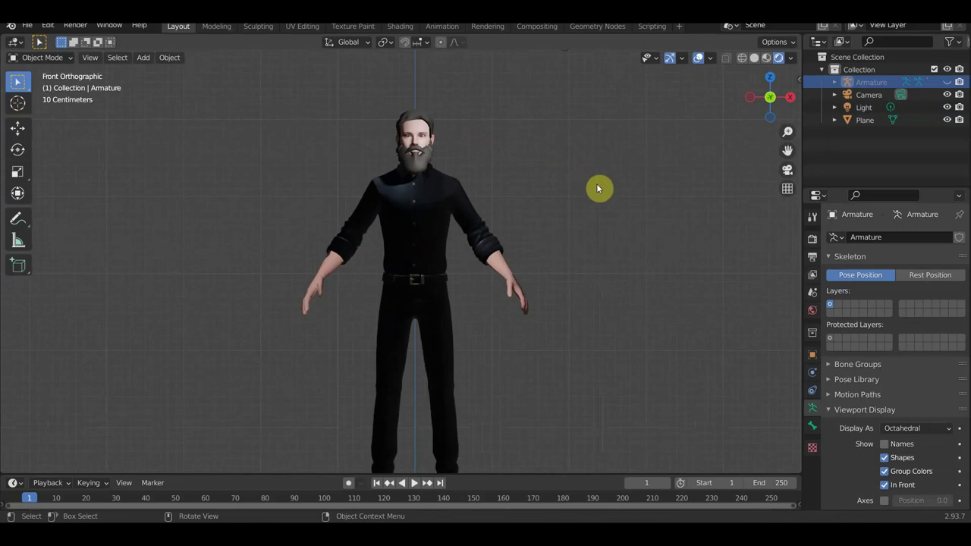